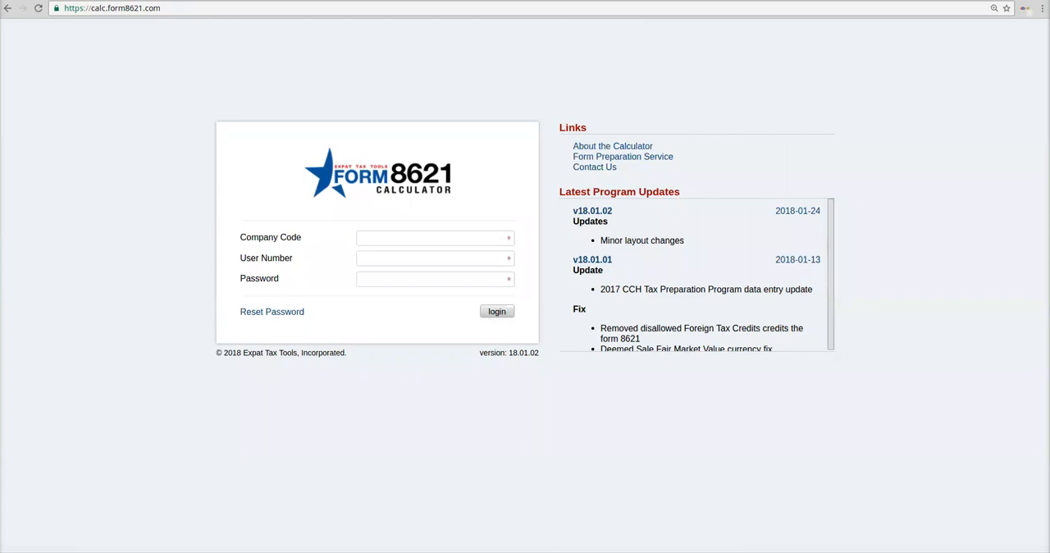
drag(830, 274, 831, 274)
drag(559, 192, 681, 192)
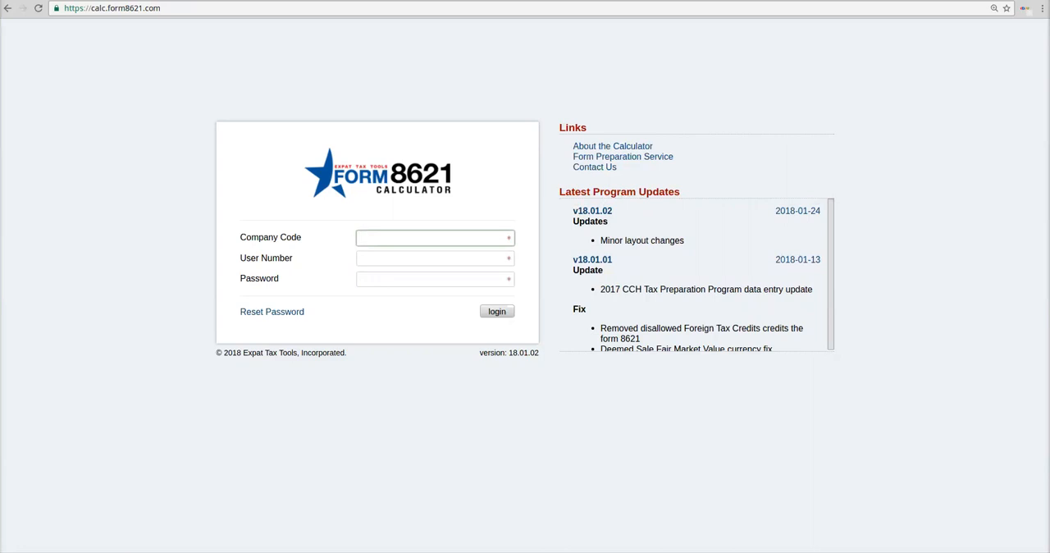
Step: Log in by entering the company code, user number and account password
text(TCN9992)
key(Tab)
text(142536)
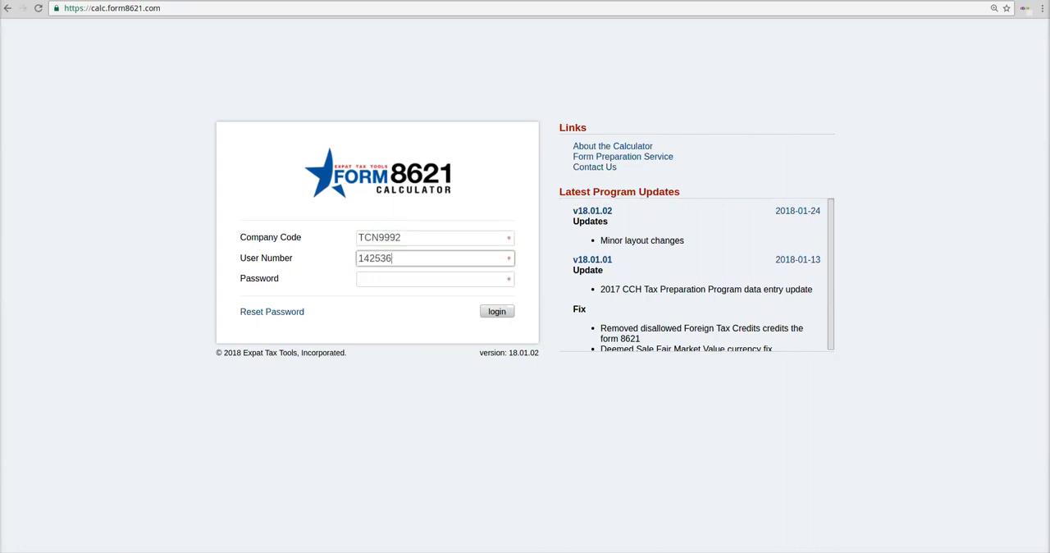
key(Tab)
text(********)
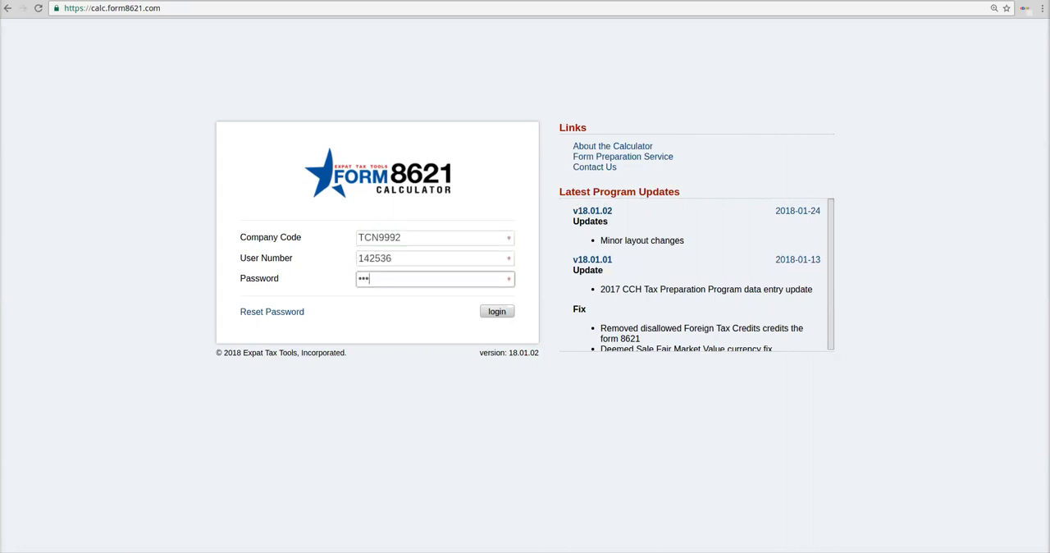
key(Return)
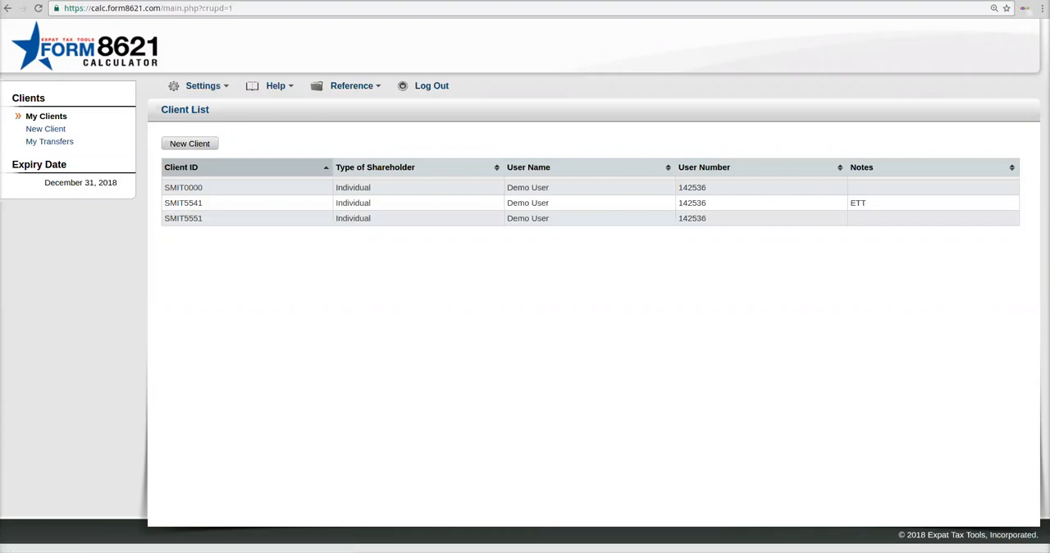
Step: Filter the client list by the trailing digits of a client ID and clear the filter
mouse_move(204, 86)
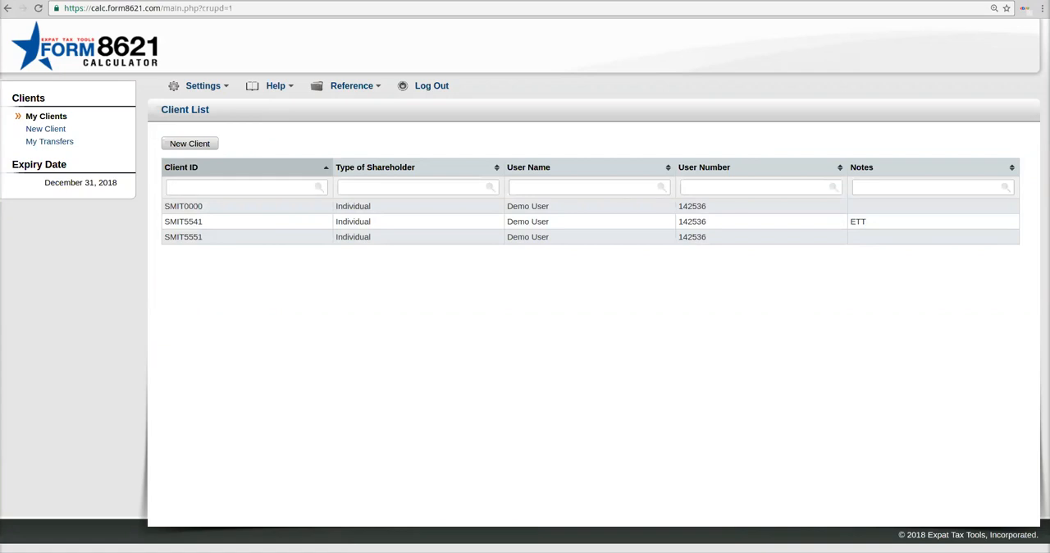
text(0000)
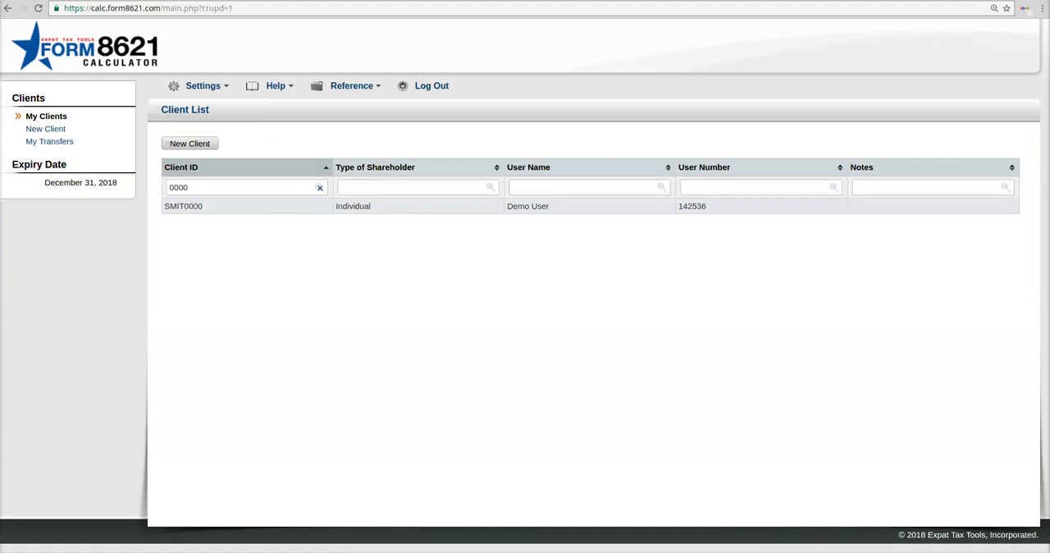
key(BackSpace)
key(BackSpace)
key(BackSpace)
key(BackSpace)
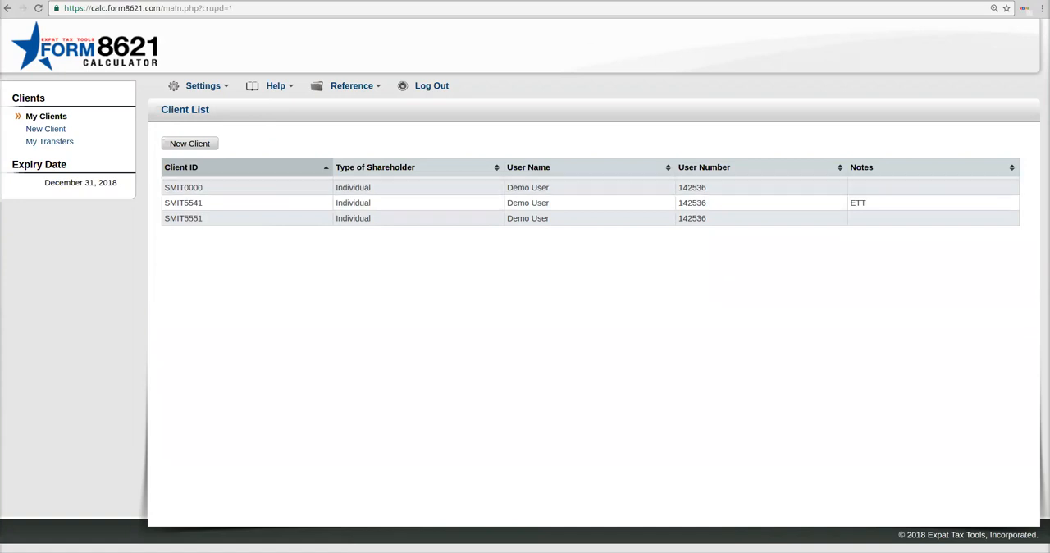
Step: Sort the client list by Client ID, by Type of Shareholder, and finally by Notes in descending order
click(326, 168)
click(326, 167)
click(326, 168)
click(325, 168)
click(497, 168)
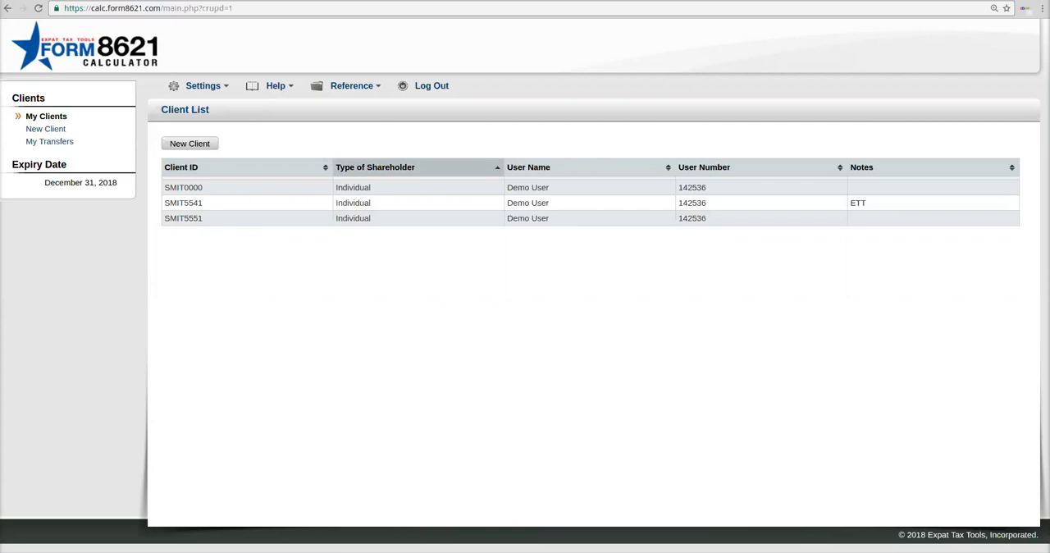
click(1011, 167)
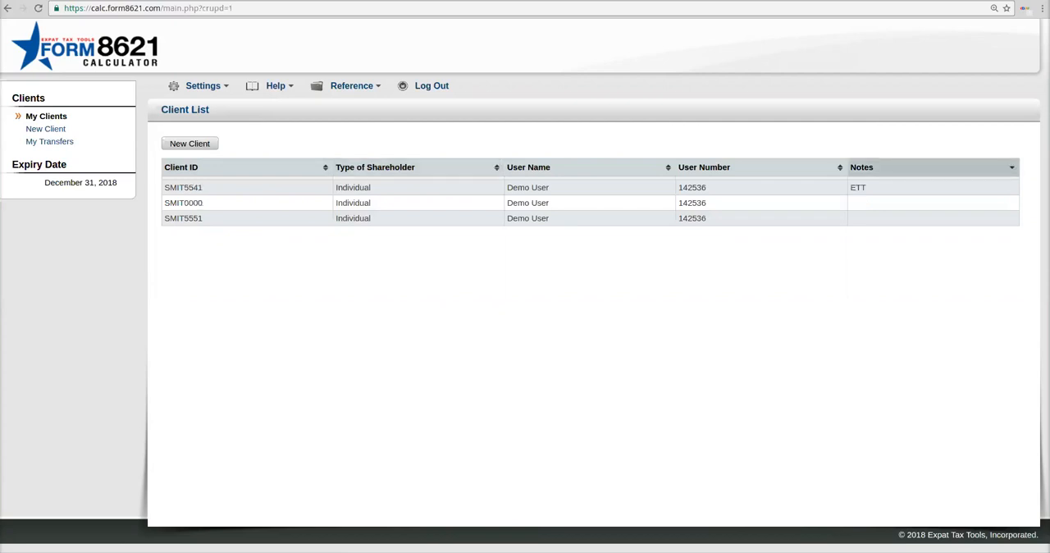
Step: Filter the client list by "smit" in Client ID and "ett" in Notes
mouse_move(204, 179)
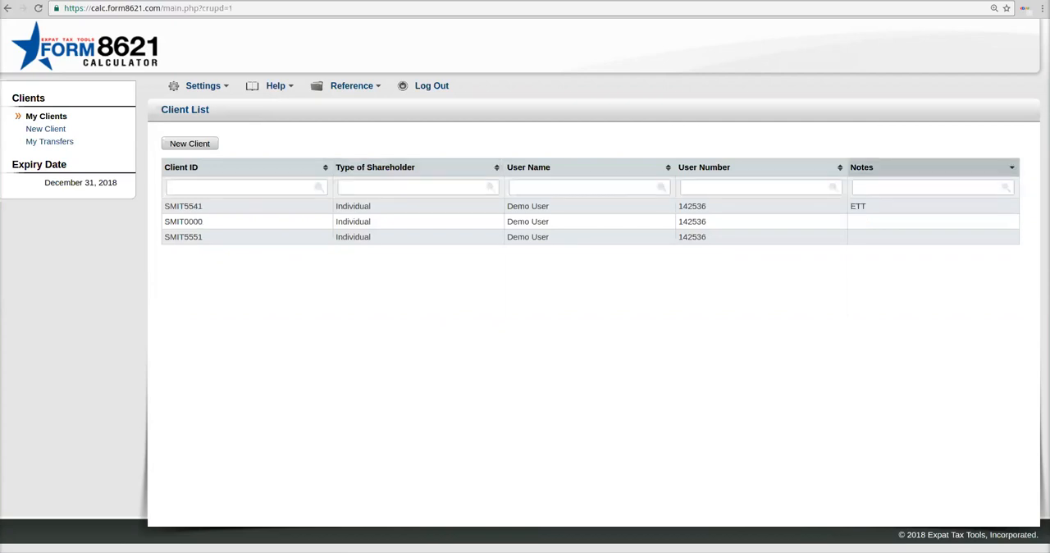
text(smi)
text(etyt)
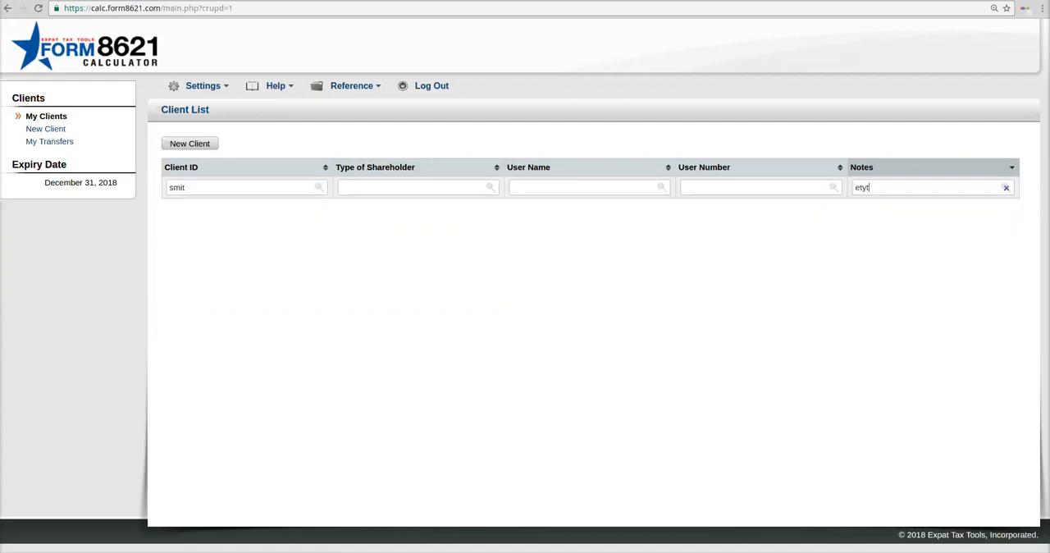
key(BackSpace)
key(BackSpace)
text(t)
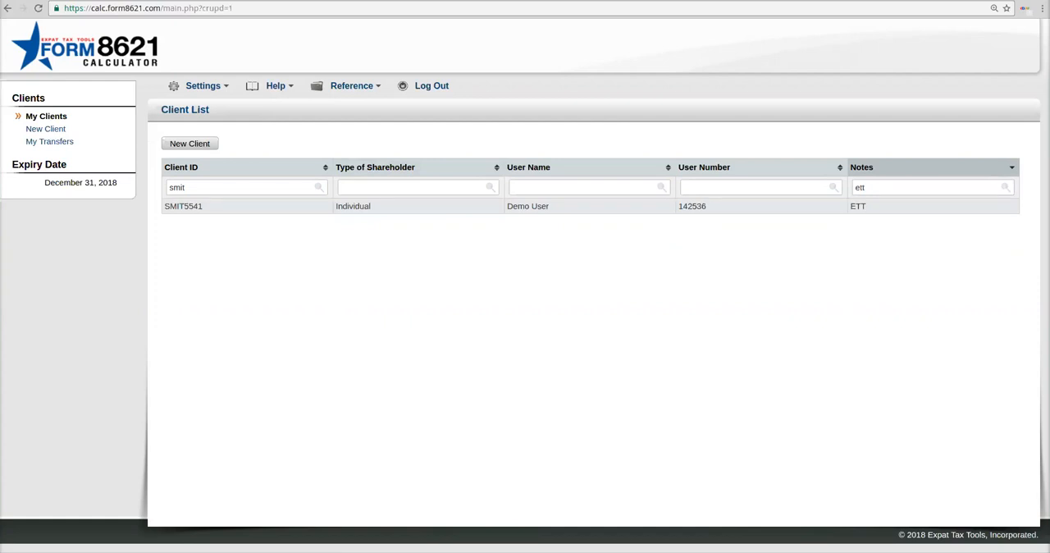
Step: Review the column options in the Client List Settings and close them without saving
mouse_move(203, 86)
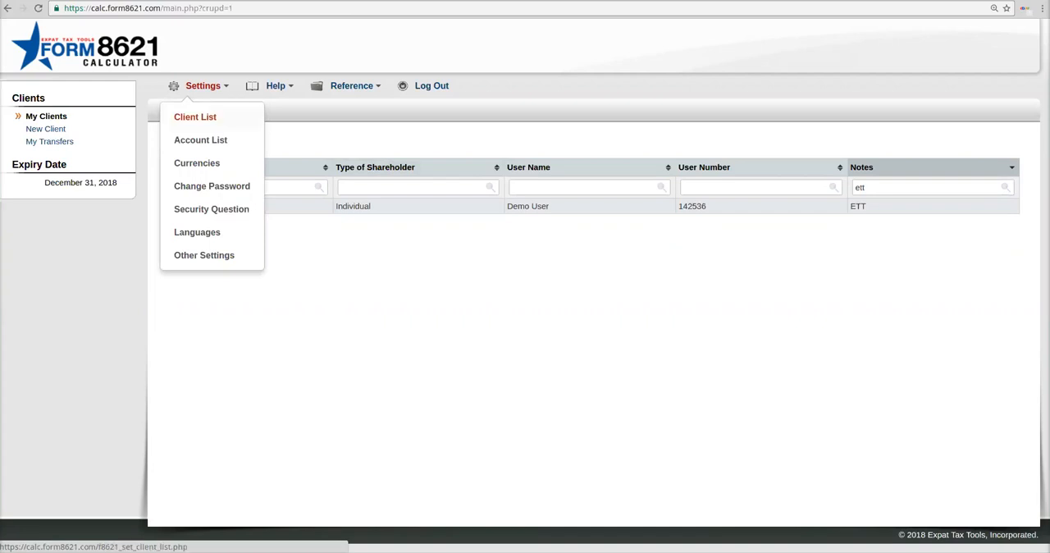
click(195, 117)
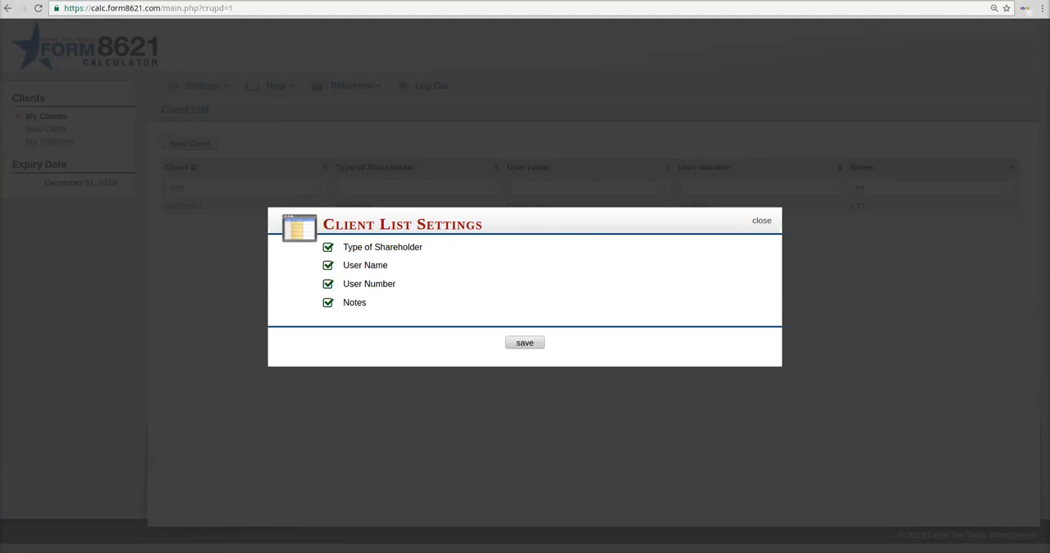
key(Escape)
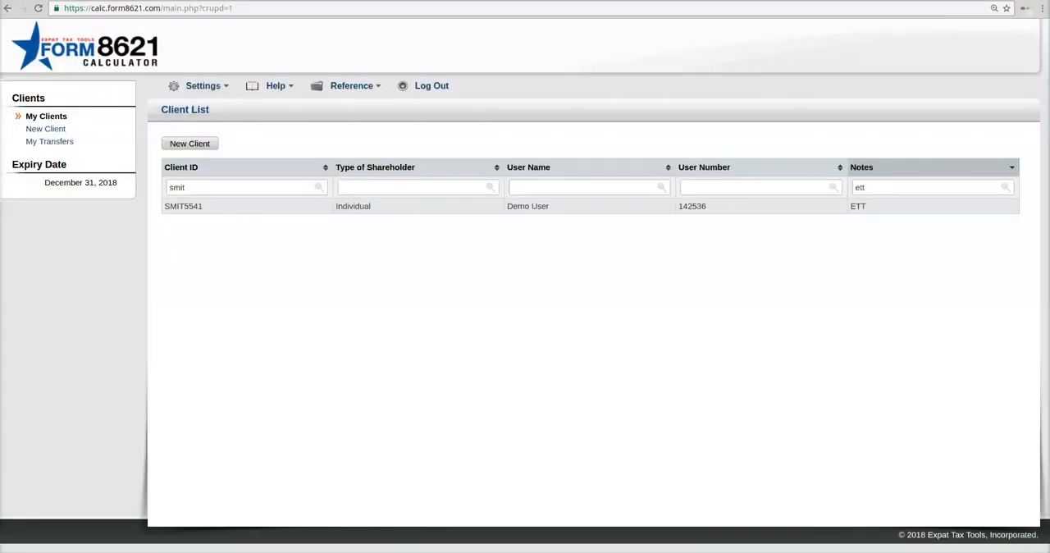
Step: Clear the Client ID and Notes filters from the client list
drag(867, 187, 853, 188)
click(860, 263)
click(320, 187)
click(1006, 188)
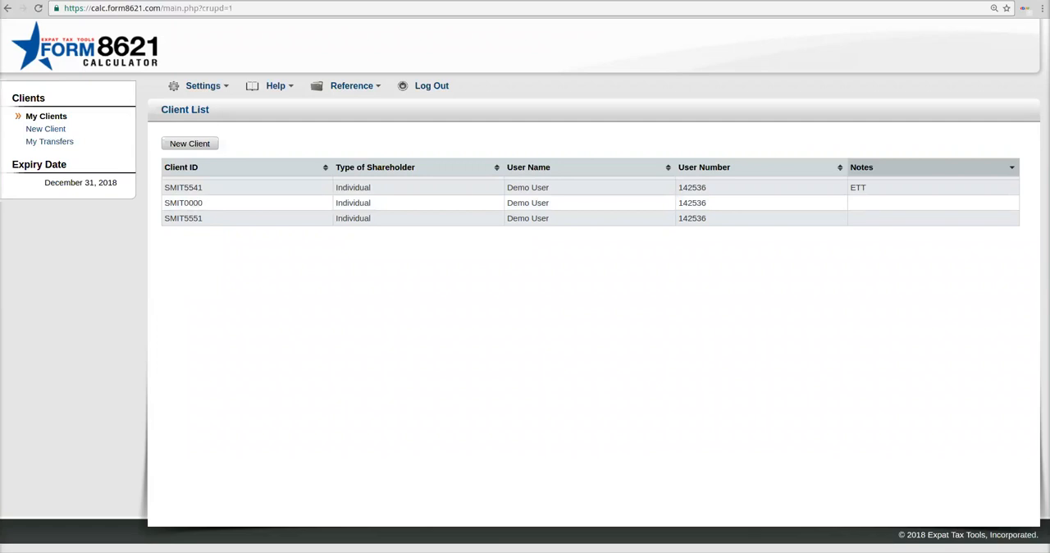
Step: Review the display options in the Account List Settings and close them without saving
mouse_move(203, 86)
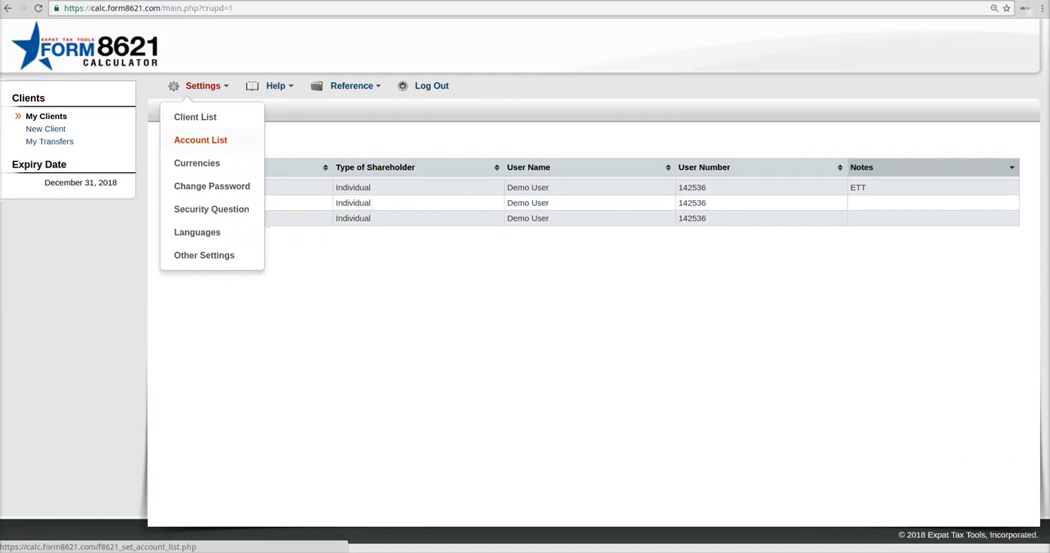
click(200, 141)
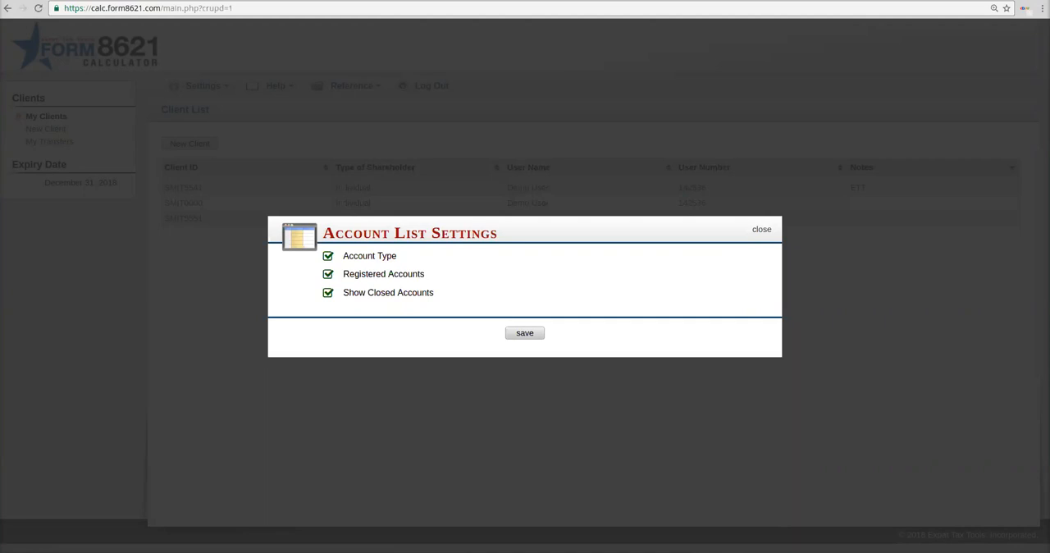
key(Escape)
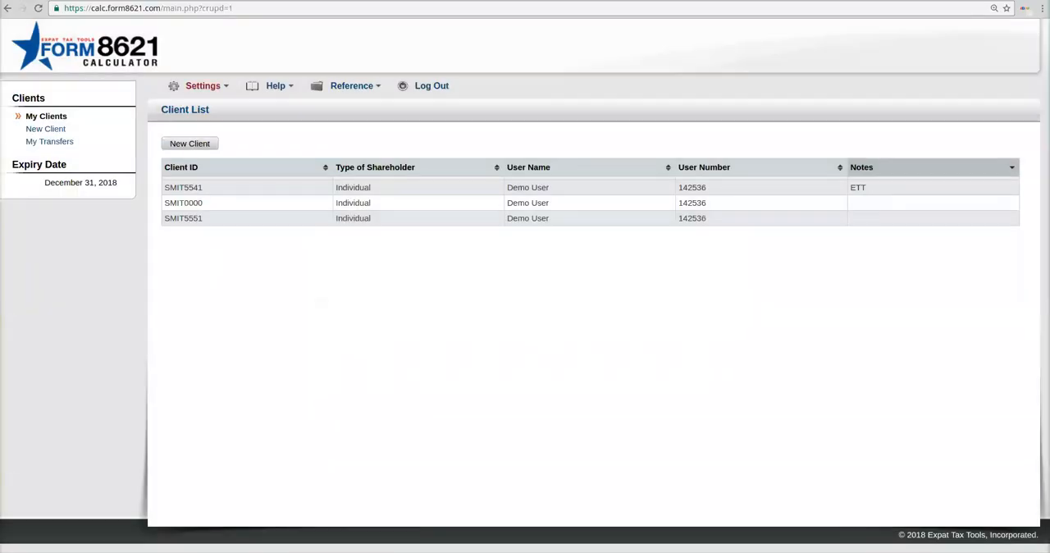
Step: Replace INR with HUF in the selected currencies and save the currency settings
click(203, 85)
click(195, 164)
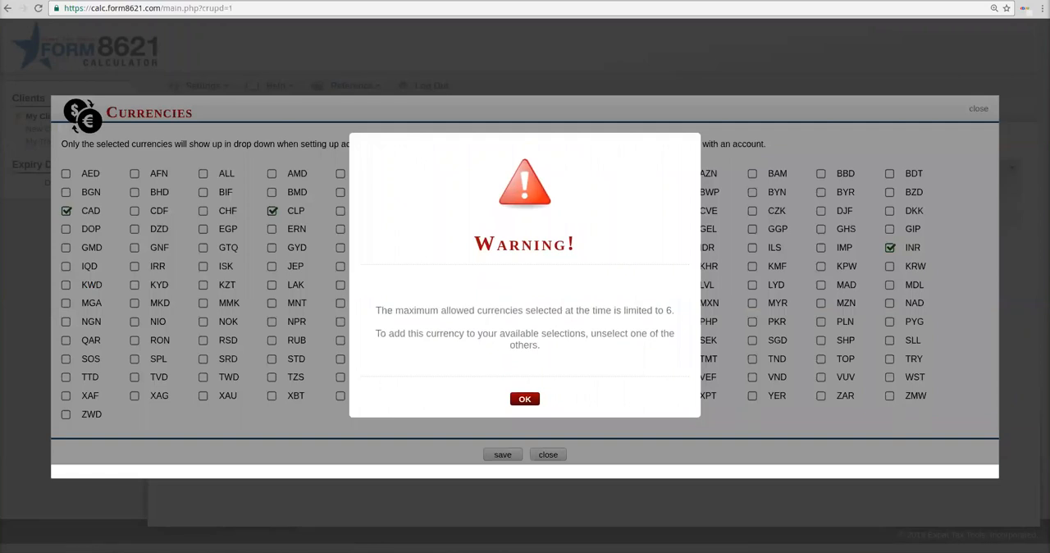
click(525, 399)
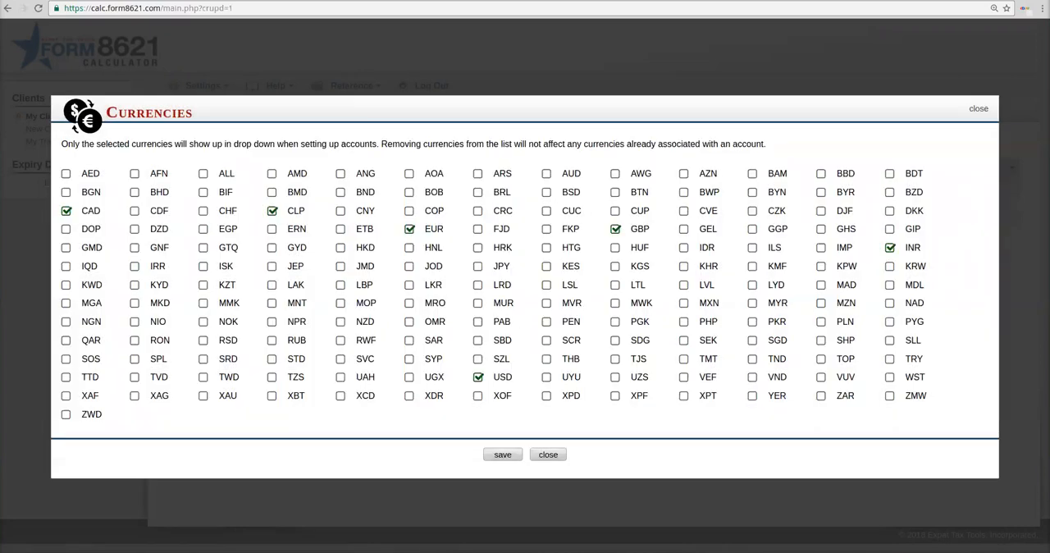
click(890, 248)
click(615, 247)
click(502, 454)
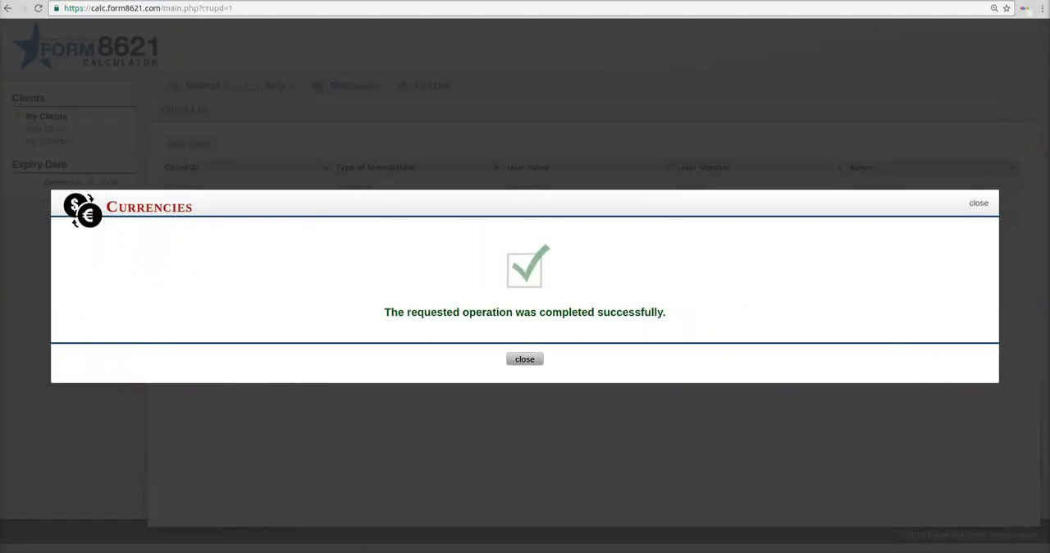
click(524, 359)
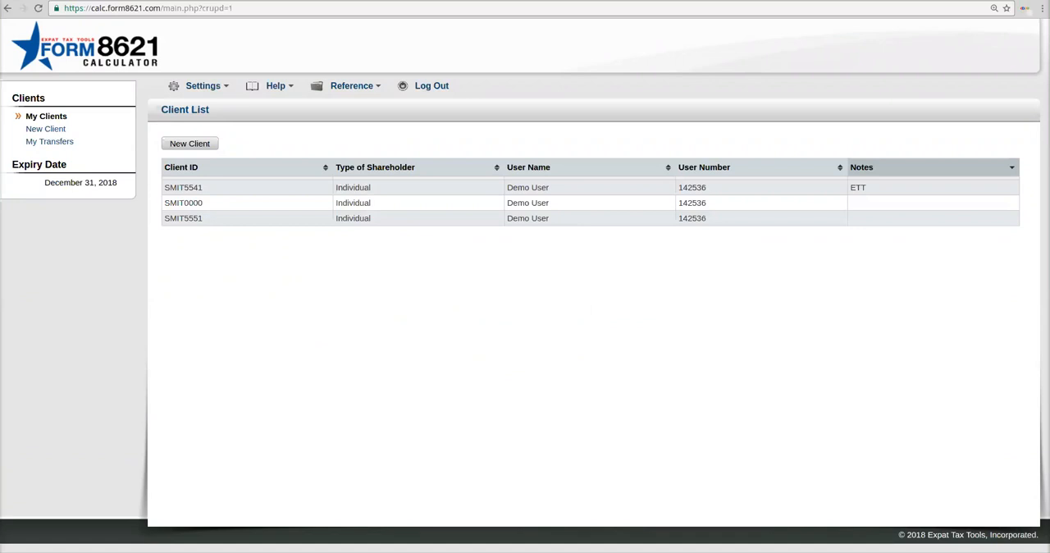
Step: View the Change Password form and close it without entering a new password
mouse_move(205, 86)
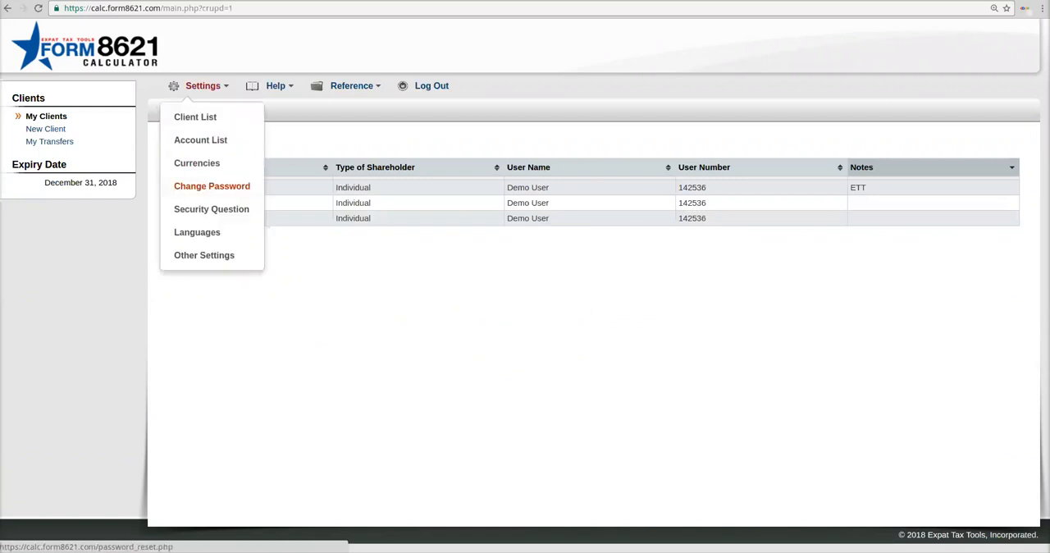
click(212, 186)
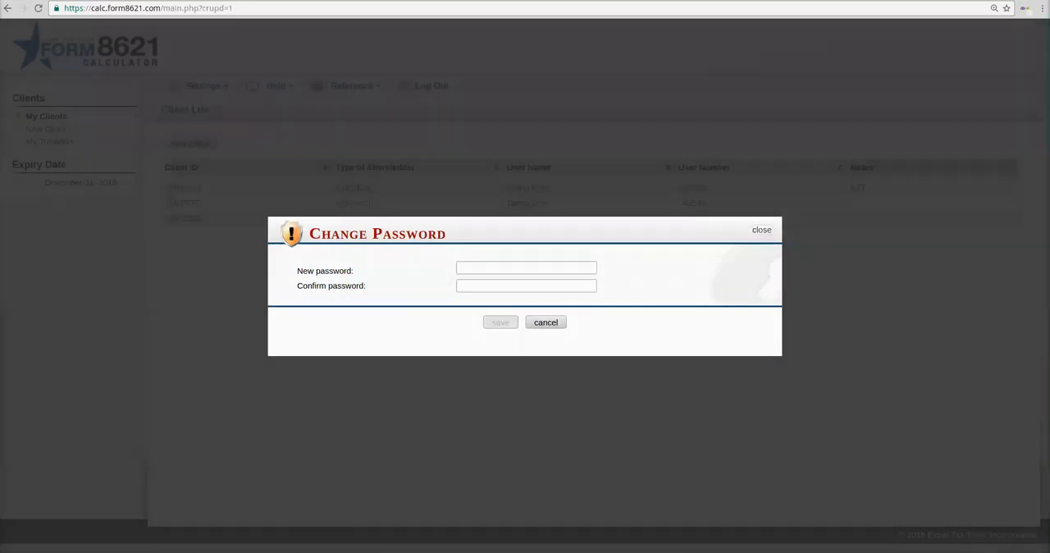
click(762, 230)
Step: View the Security Question settings and close them without saving
click(203, 85)
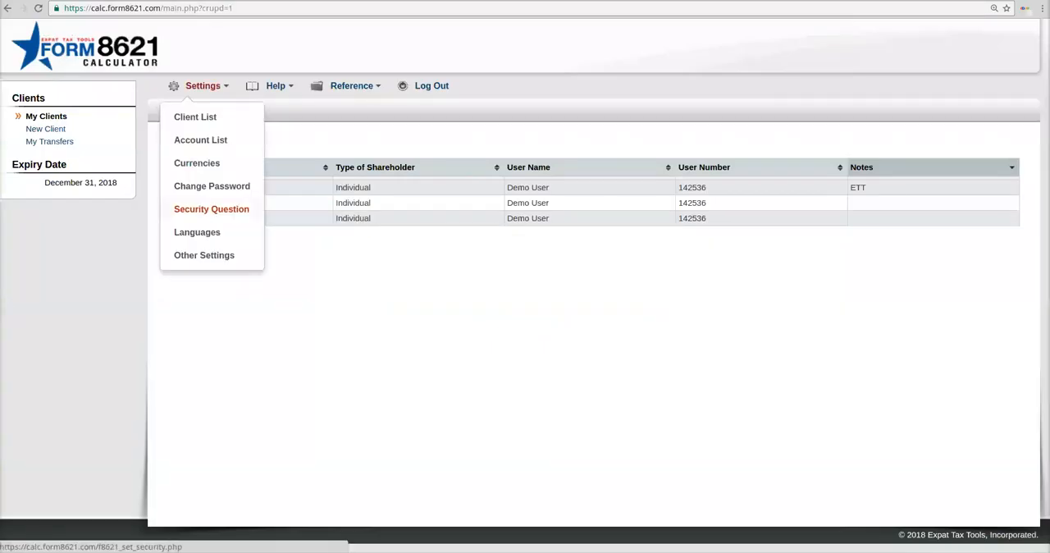
click(210, 210)
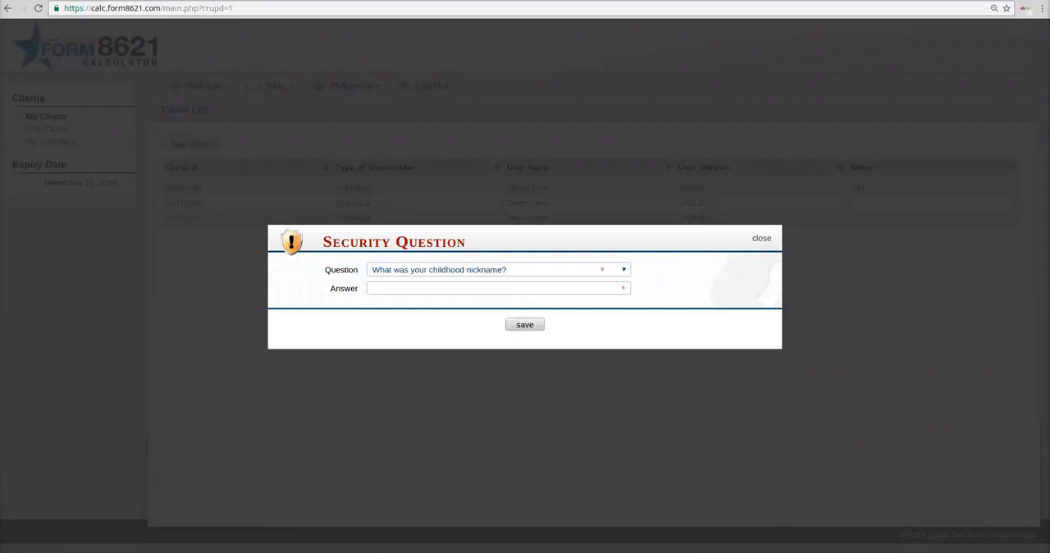
key(Escape)
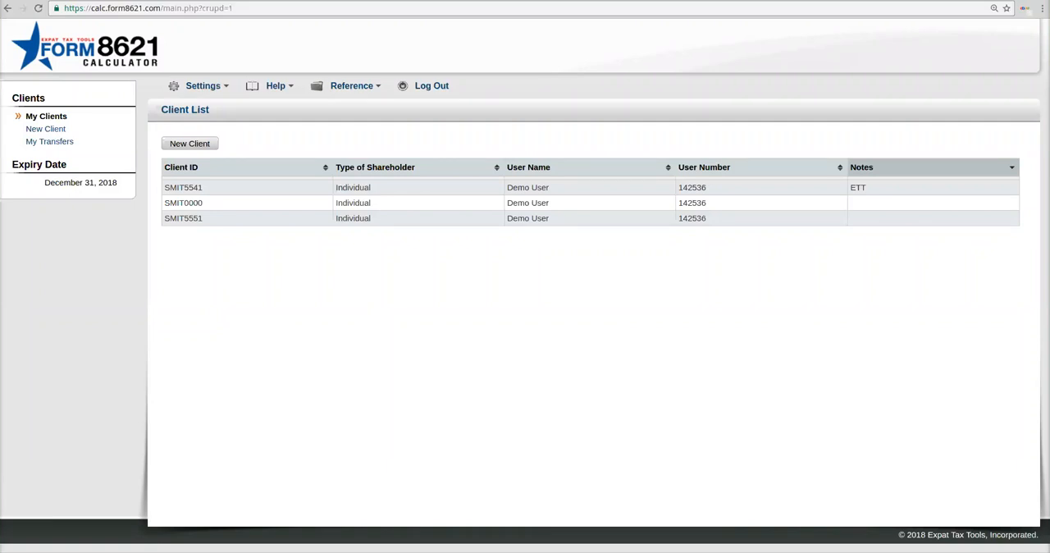
Step: Check the default language choices in the Language Settings, pick English, and close without saving
click(203, 85)
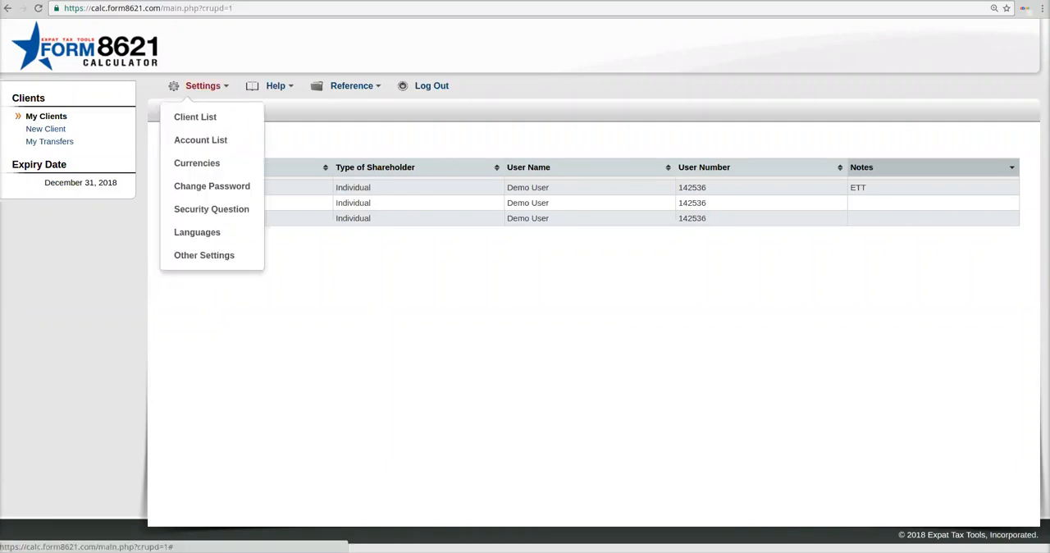
click(197, 232)
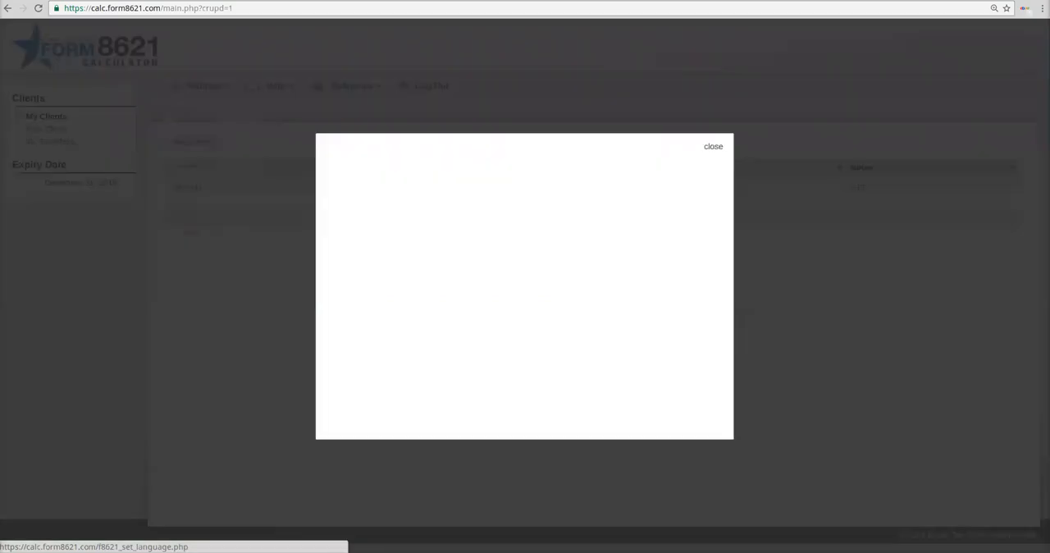
click(421, 278)
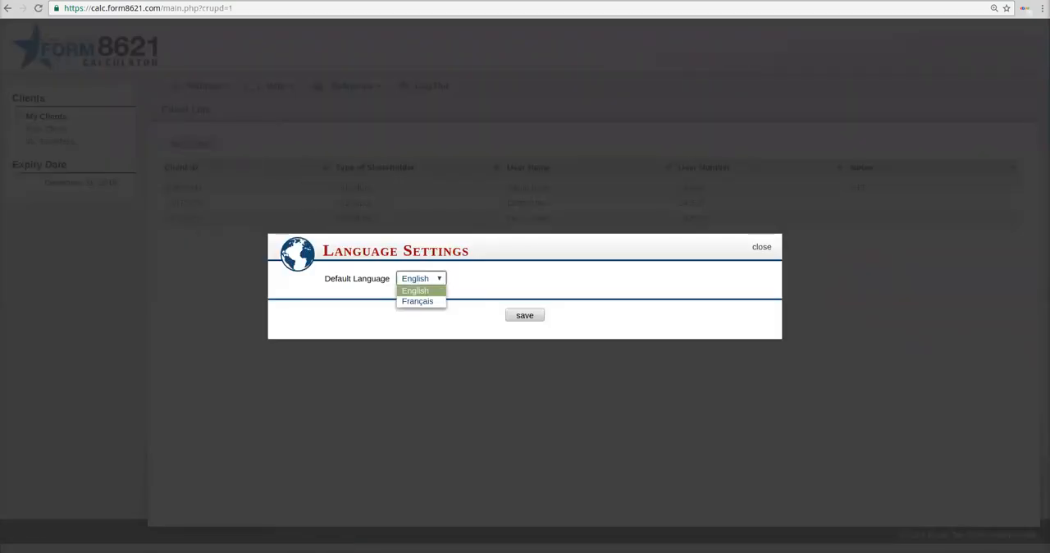
click(416, 291)
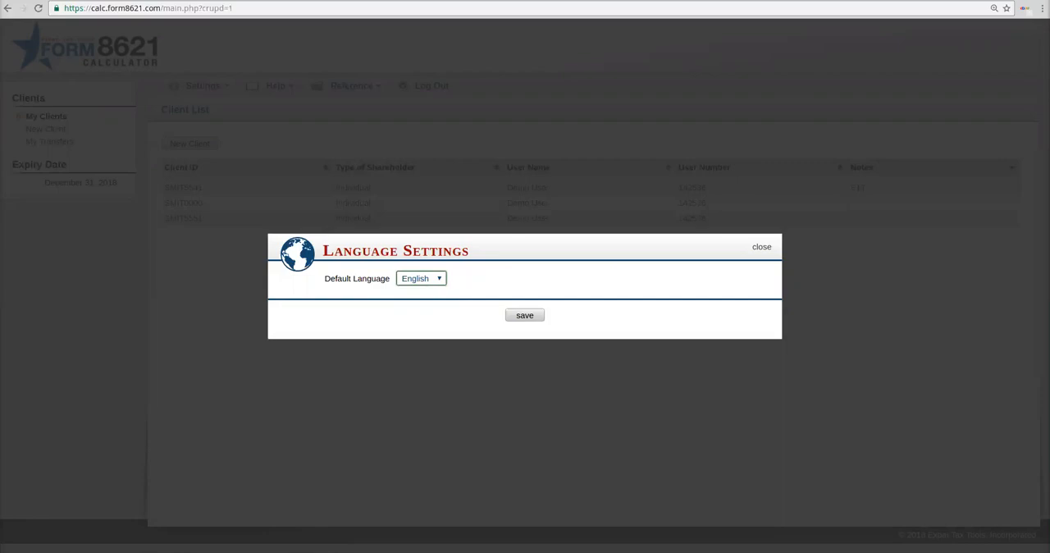
click(761, 246)
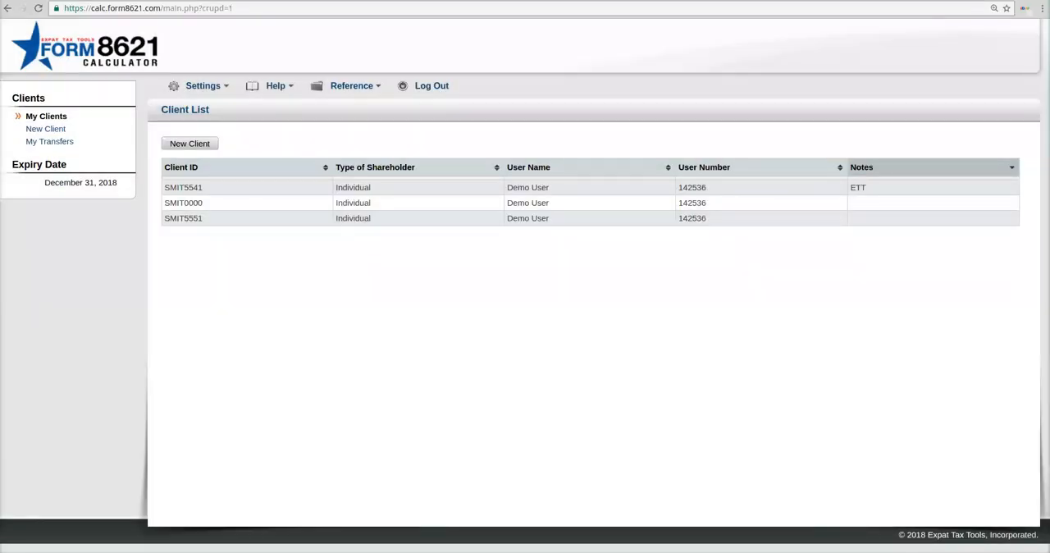
Step: Open the Other Settings and review the spreadsheet program choices and the diagnostics threshold without changing them
click(203, 86)
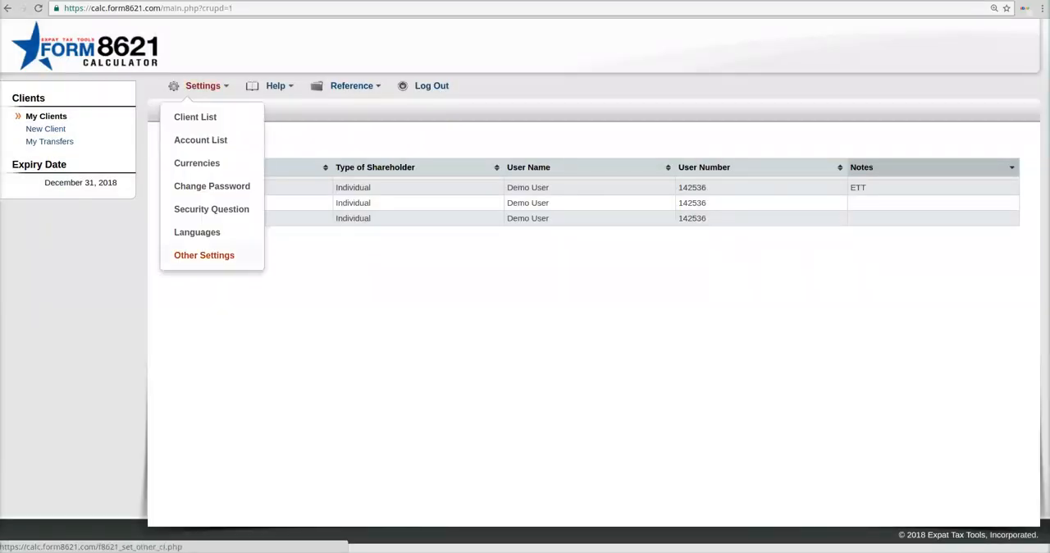
click(205, 255)
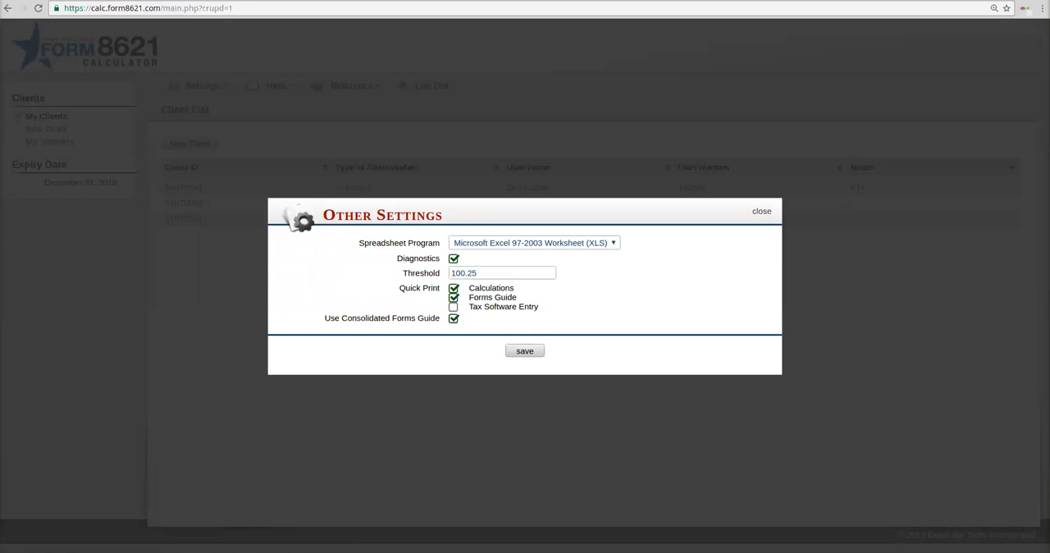
click(535, 242)
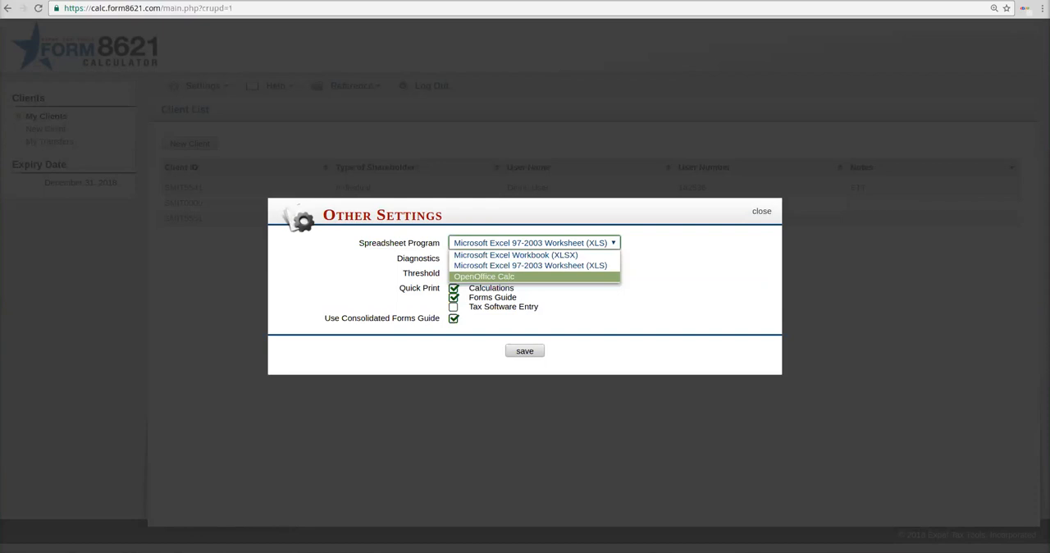
key(Escape)
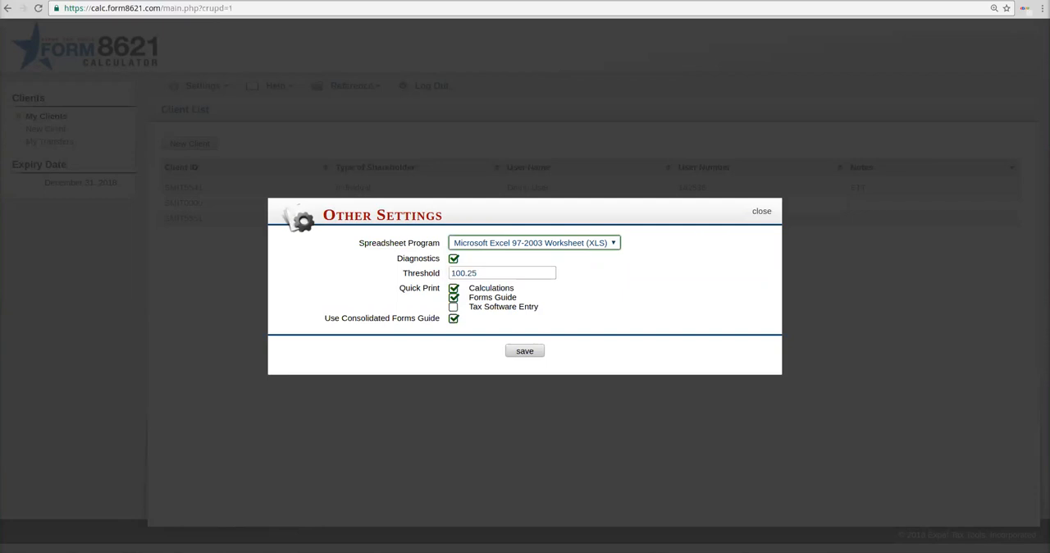
key(Tab)
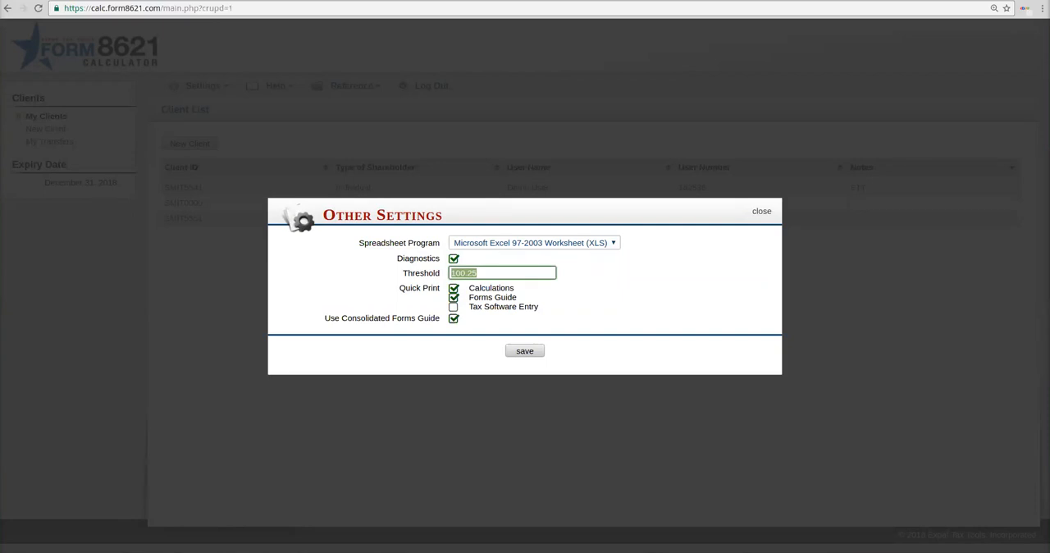
click(477, 274)
Step: Save the Other Settings with Calculations and Forms Guide ticked for Quick Print and Tax Software Entry unticked, and close the dialog
drag(399, 288, 441, 288)
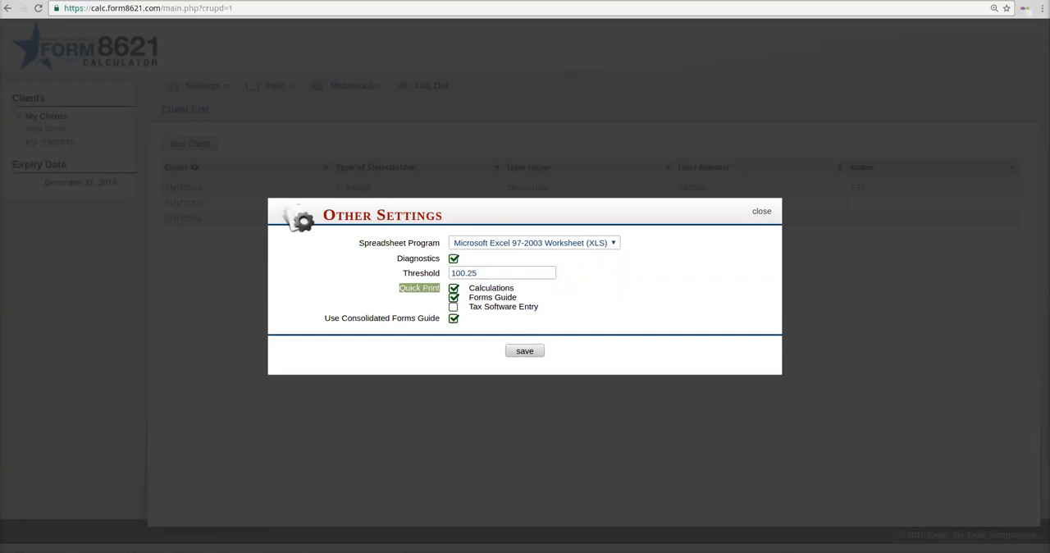
click(454, 288)
click(454, 288)
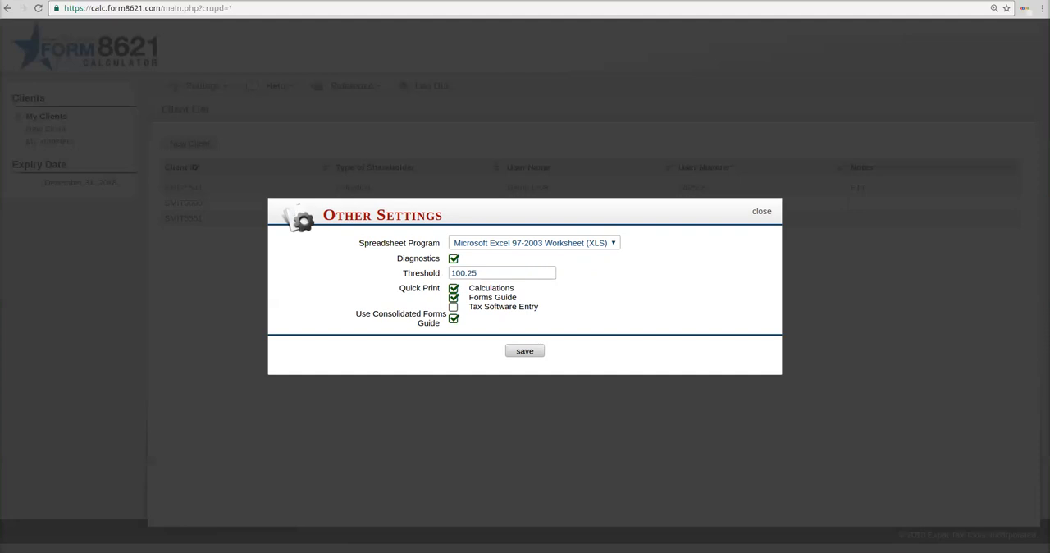
drag(356, 314, 433, 324)
click(453, 307)
click(453, 306)
click(525, 350)
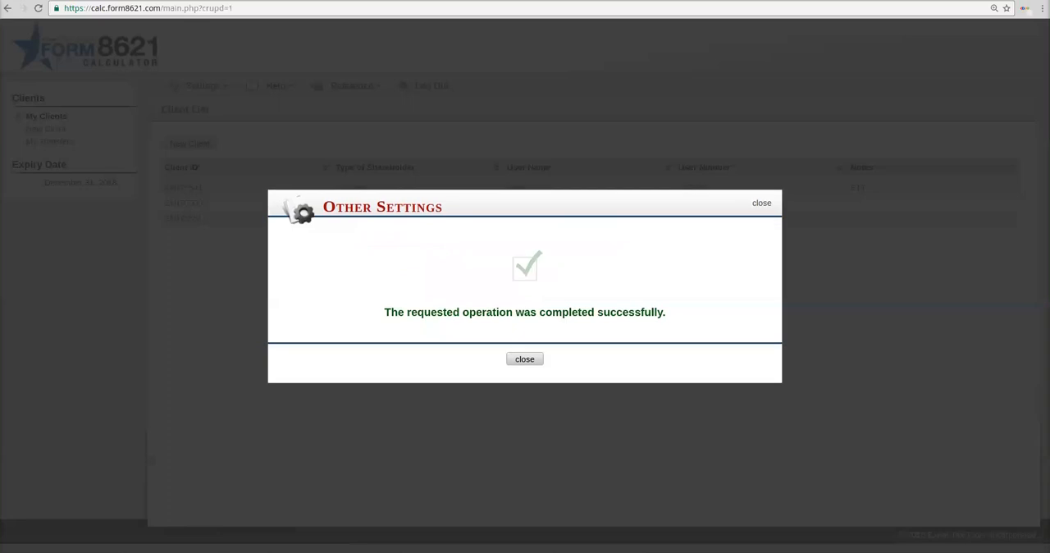
click(524, 358)
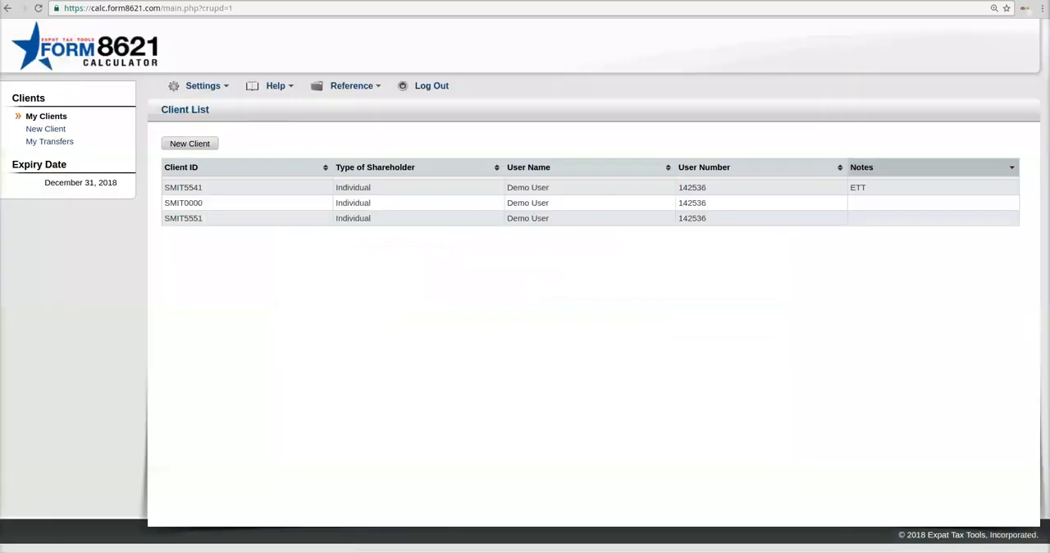
Step: Read through the program's ChangeLog of version updates and fixes, and close it
mouse_move(203, 86)
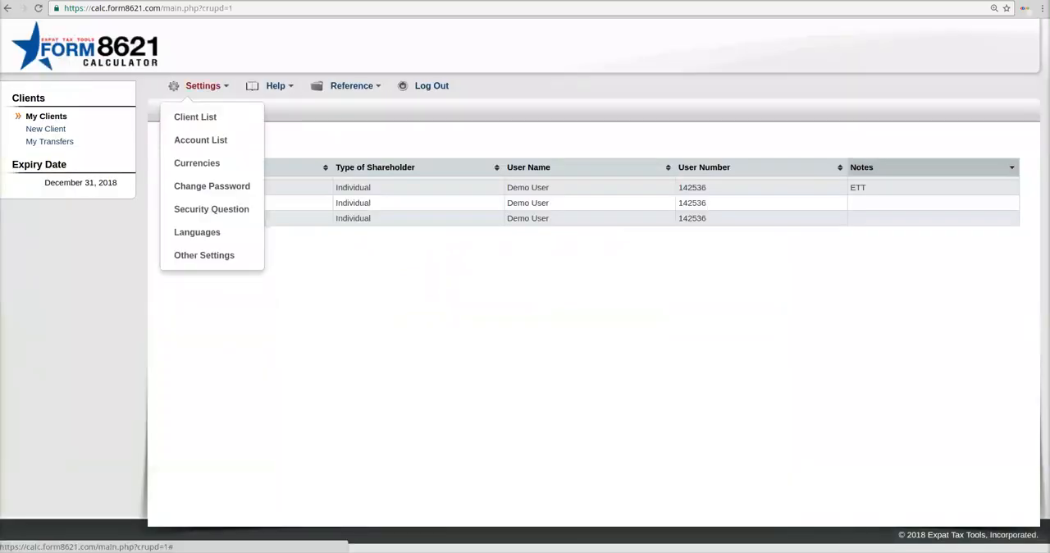
mouse_move(276, 86)
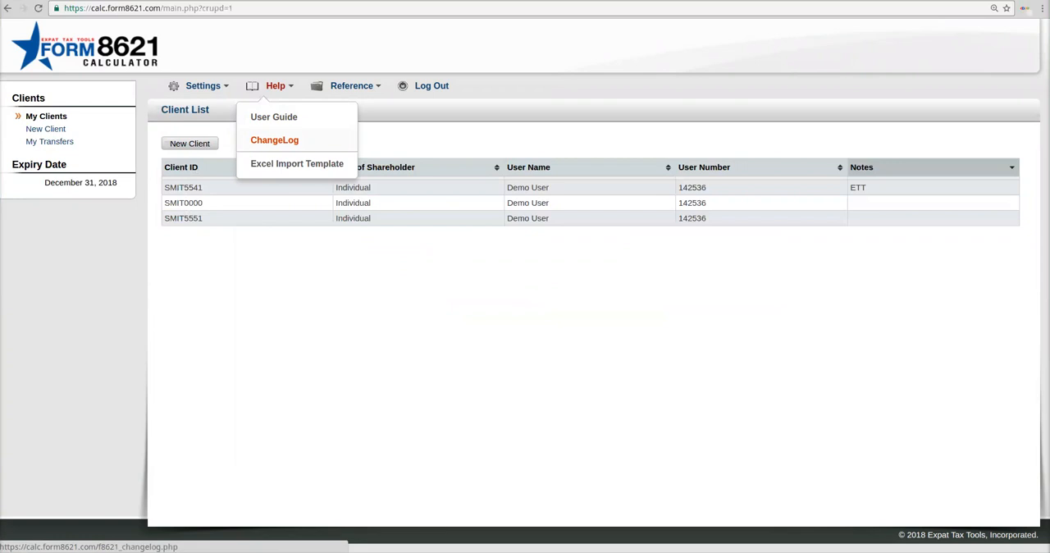
click(274, 139)
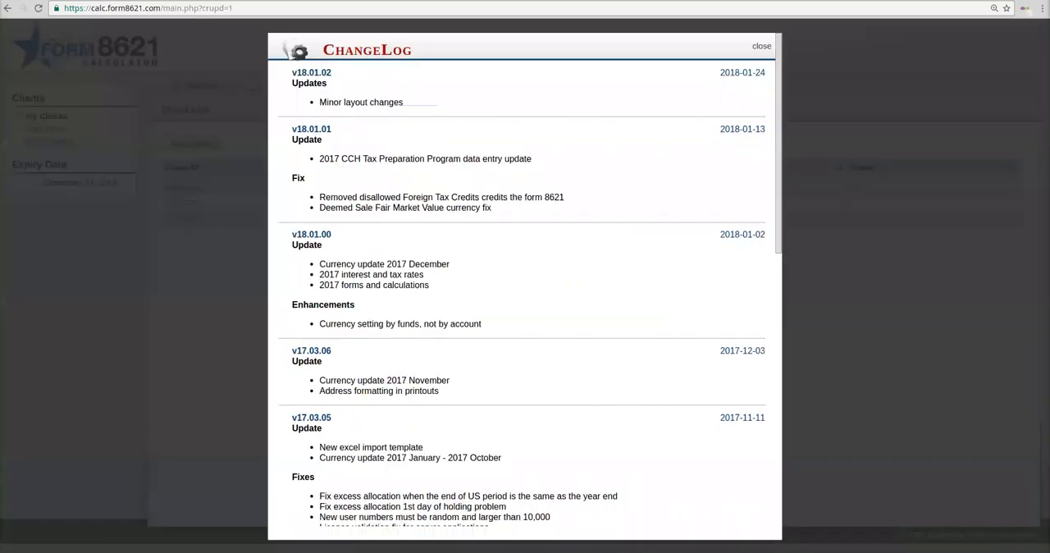
scroll(525, 288, down, 10)
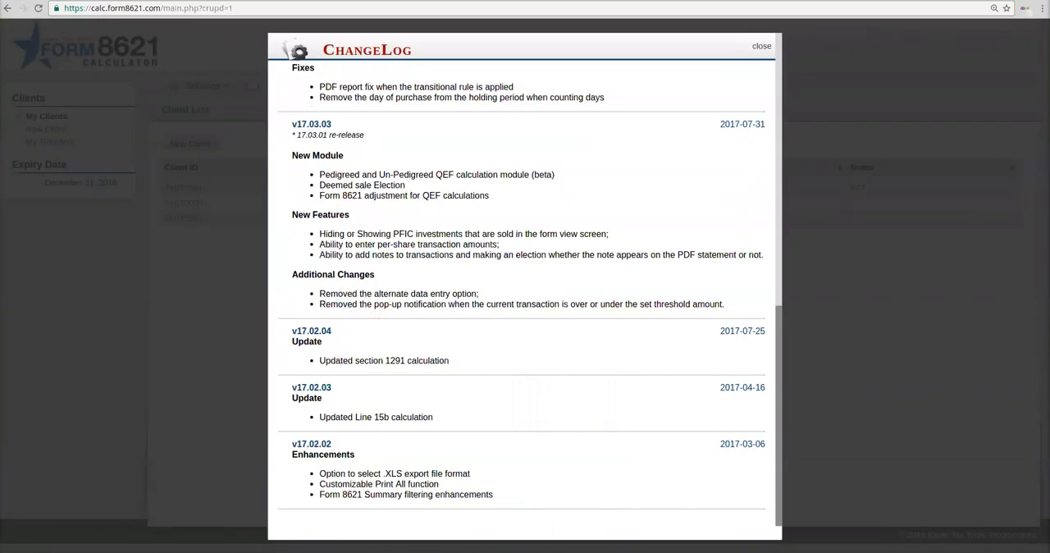
scroll(525, 287, up, 10)
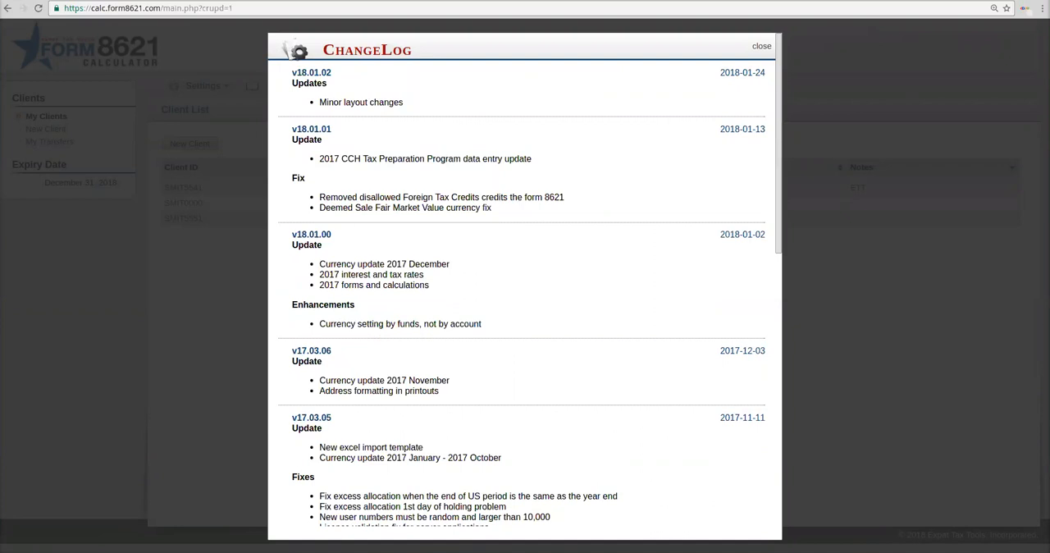
scroll(525, 296, down, 10)
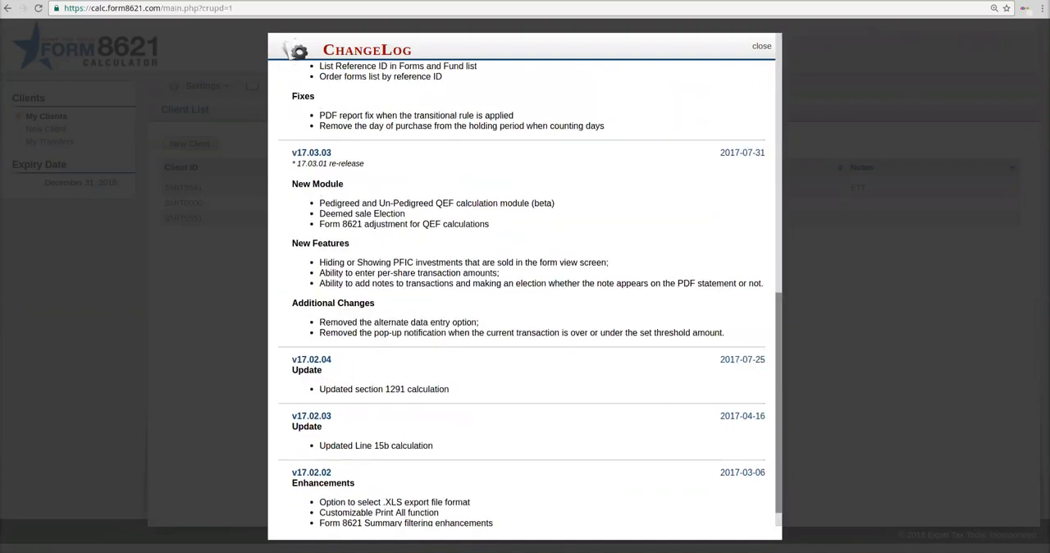
scroll(525, 296, up, 10)
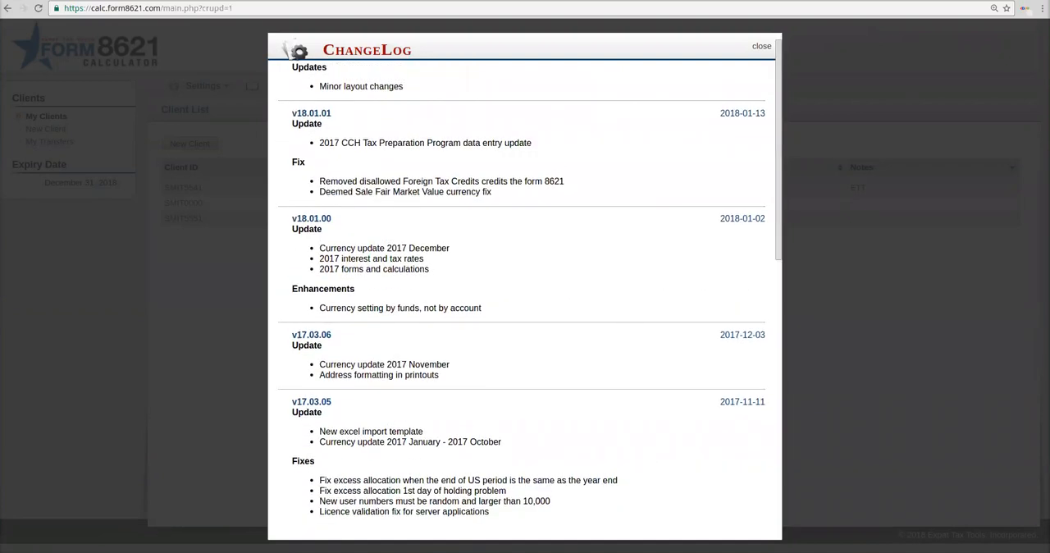
click(762, 46)
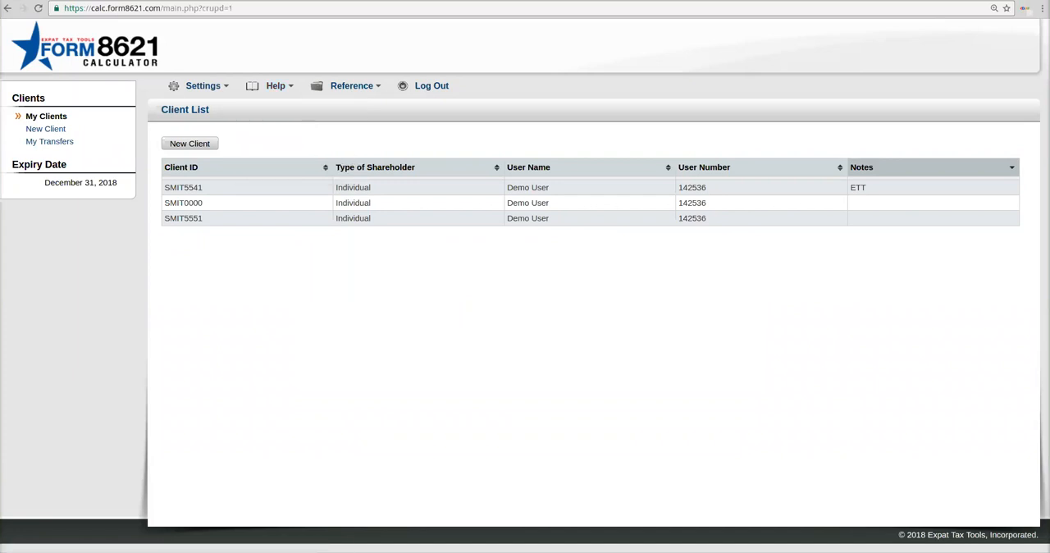
Step: Look through the Forms and Instructions reference for the yearly Form 8621 documents and close it
mouse_move(351, 85)
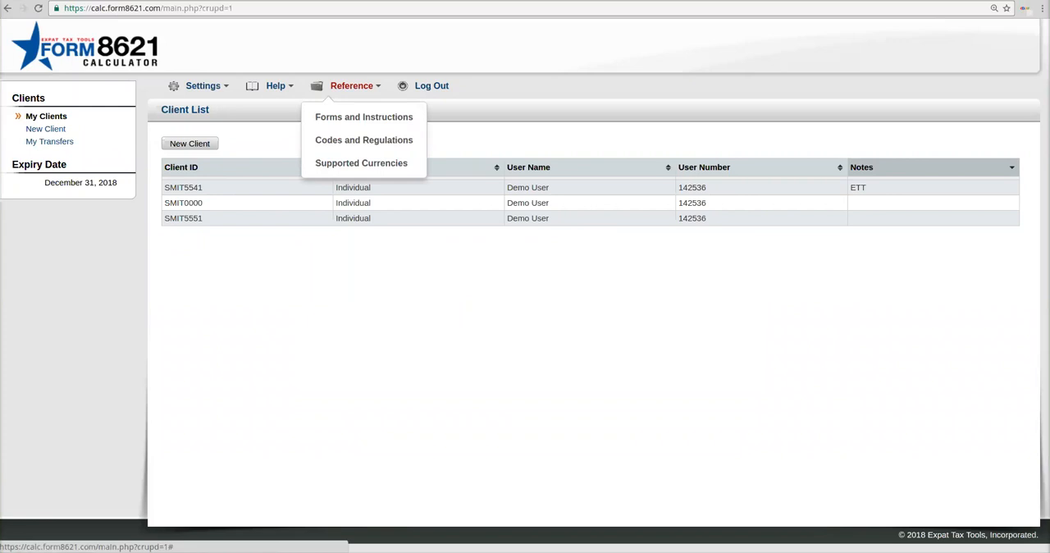
click(364, 116)
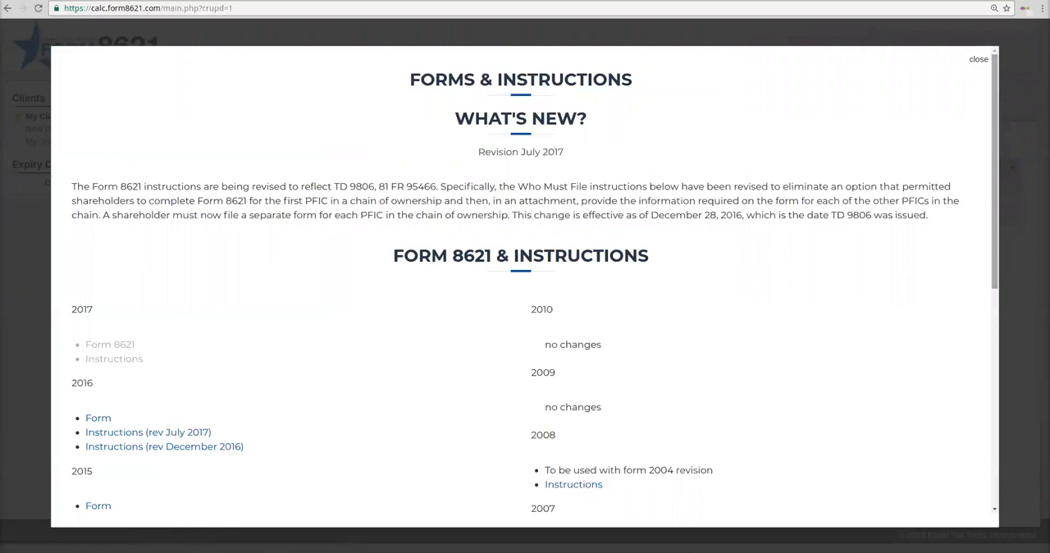
scroll(526, 287, down, 5)
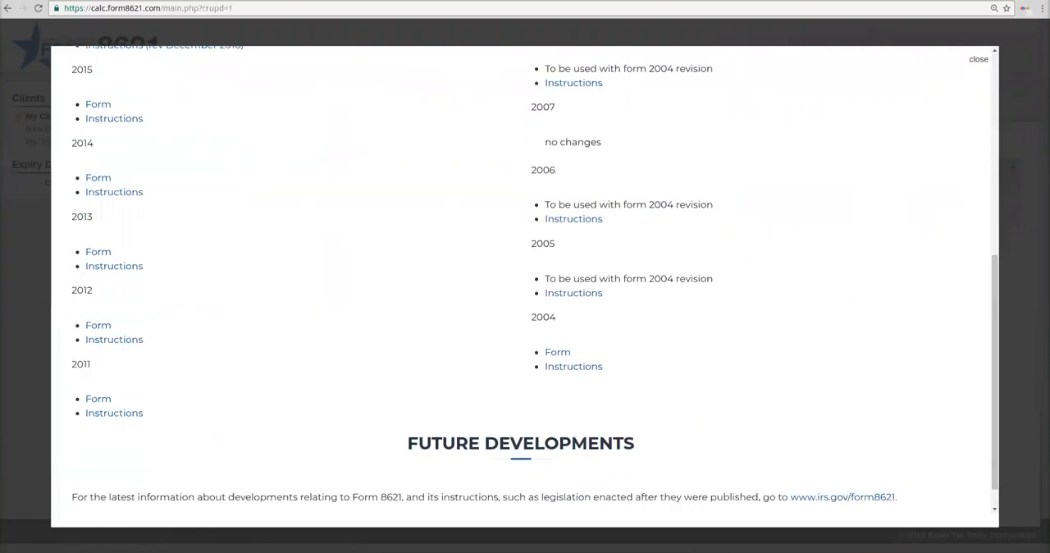
scroll(525, 288, up, 5)
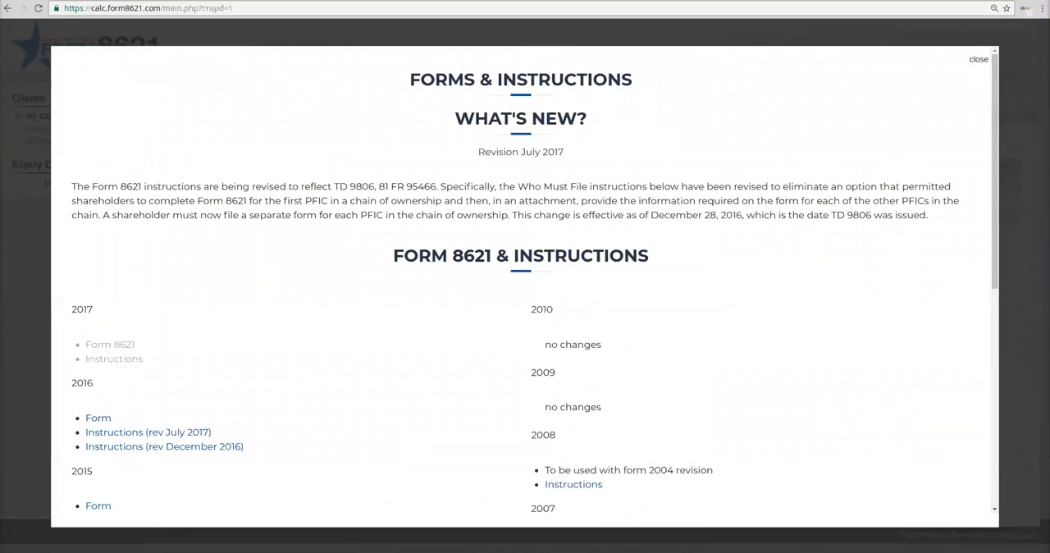
click(979, 59)
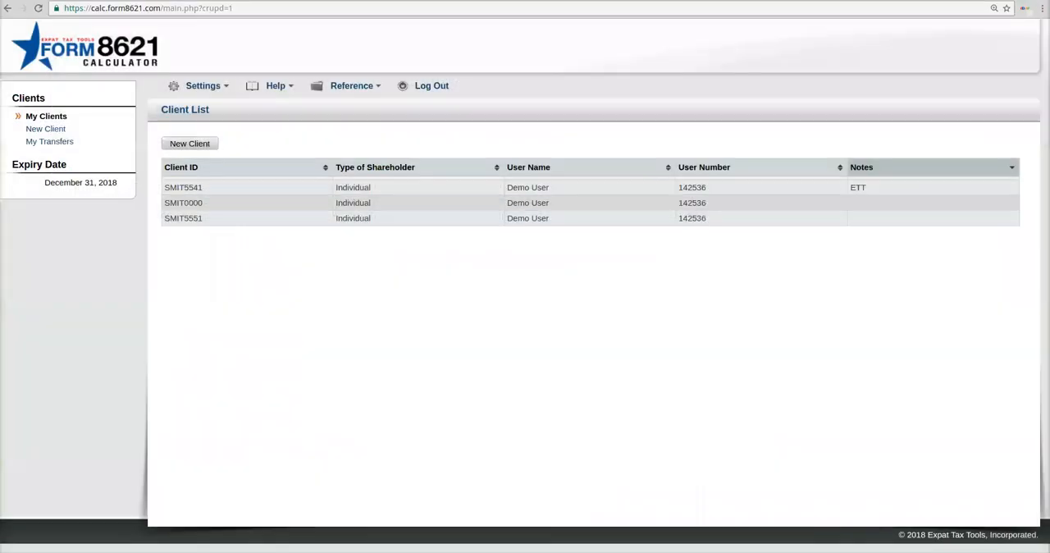
Step: View the Codes and Regulations reference on the U.S. Code sections for passive foreign investment companies and close it
click(351, 86)
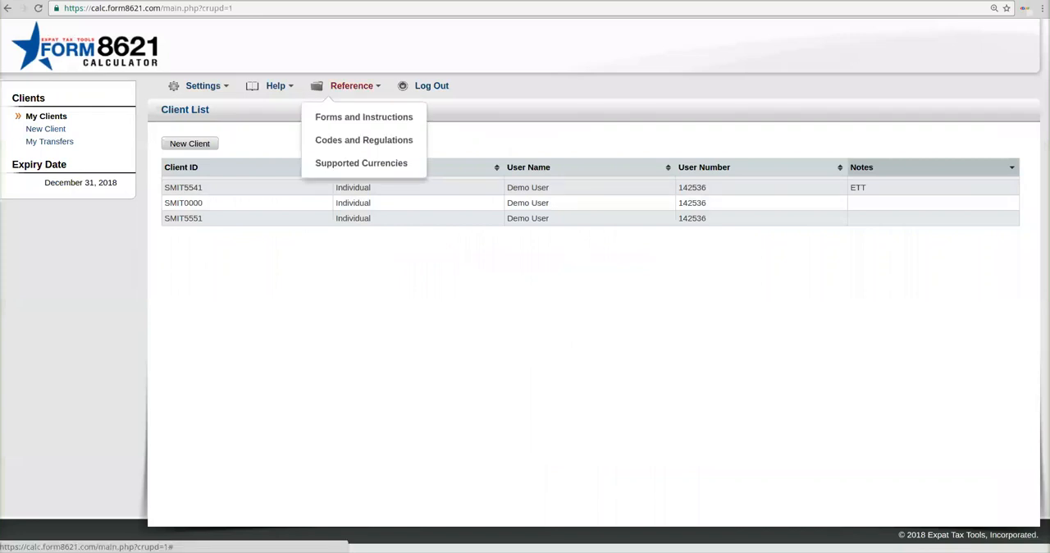
click(363, 139)
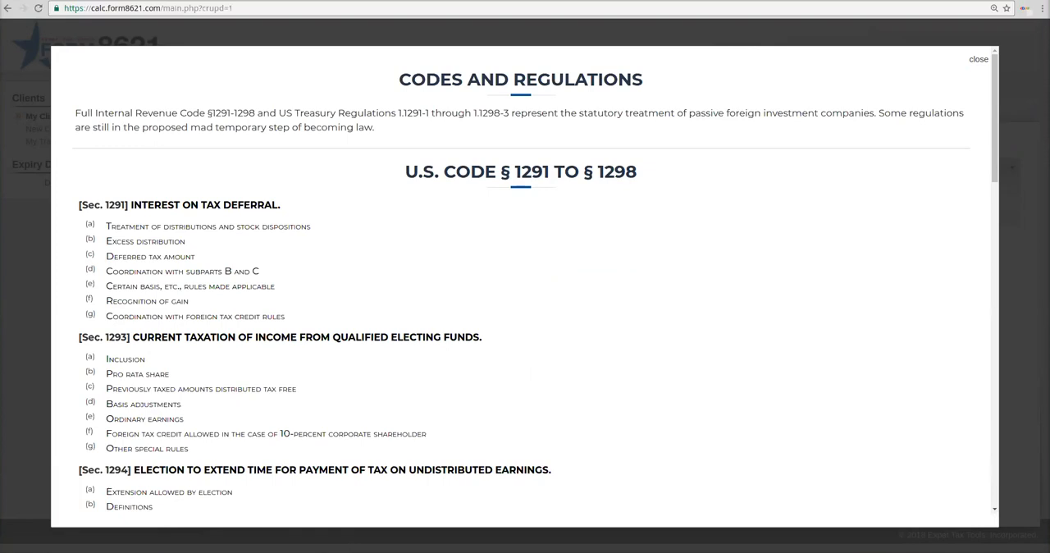
mouse_move(995, 115)
mouse_down()
mouse_move(995, 439)
mouse_move(995, 115)
mouse_up()
click(979, 59)
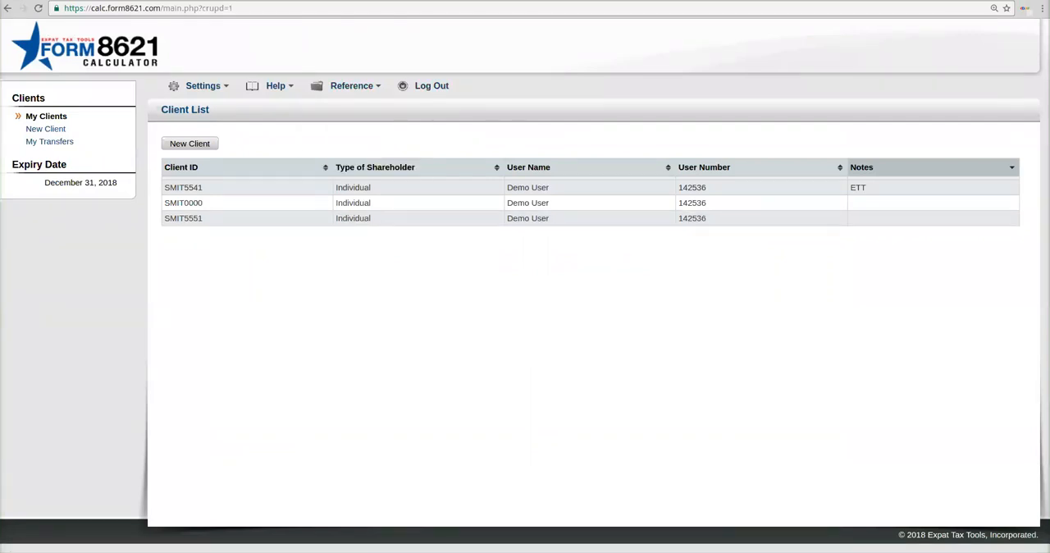
Step: Start a new client as an Individual shareholder with a Dec 31 tax year ending and the Taxpayer designation
click(190, 144)
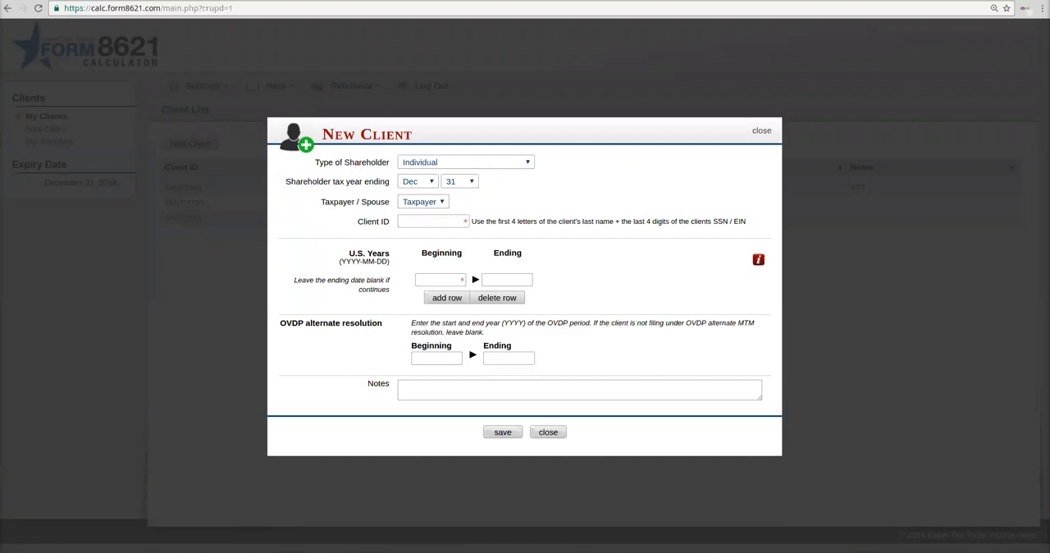
click(466, 163)
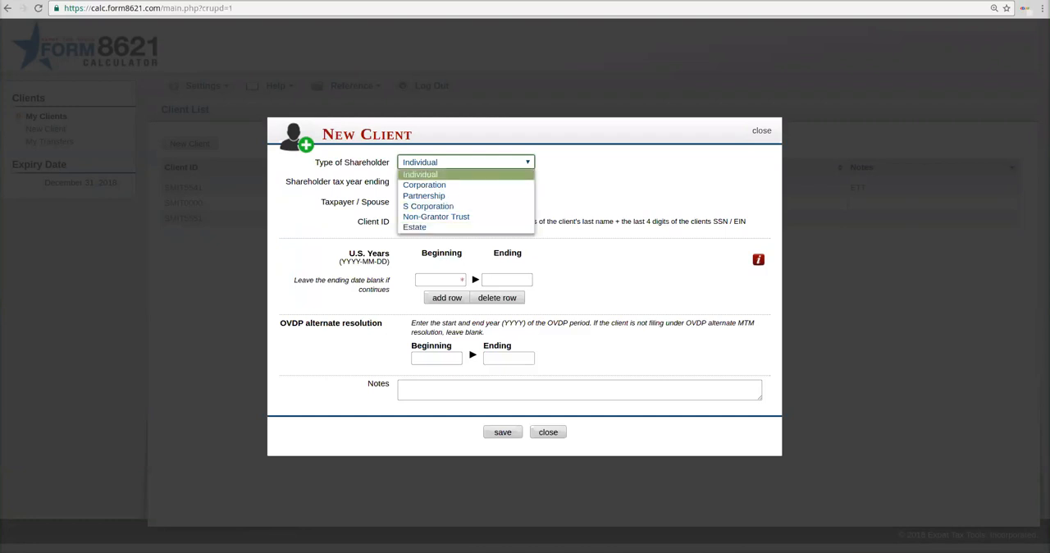
click(421, 174)
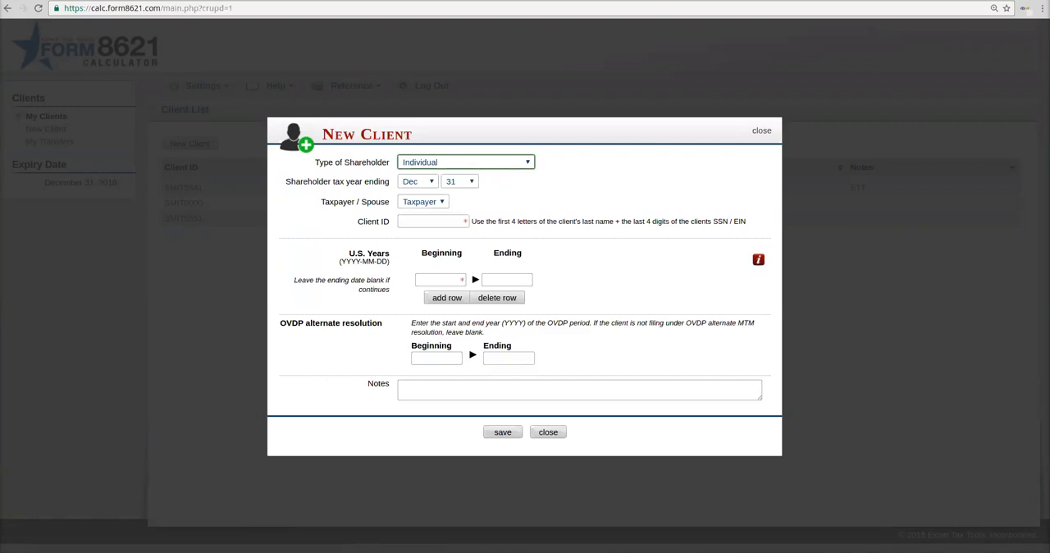
click(419, 182)
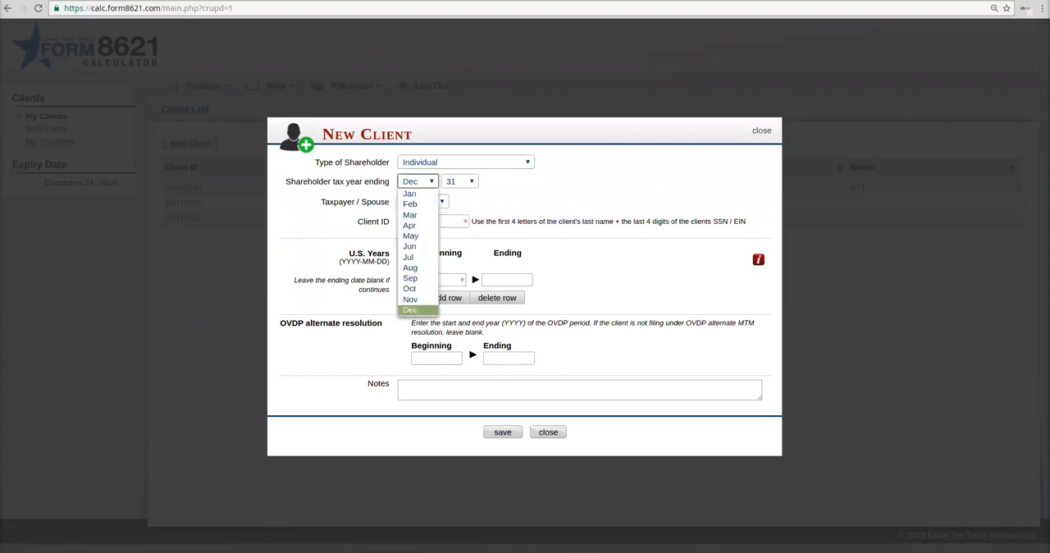
click(419, 181)
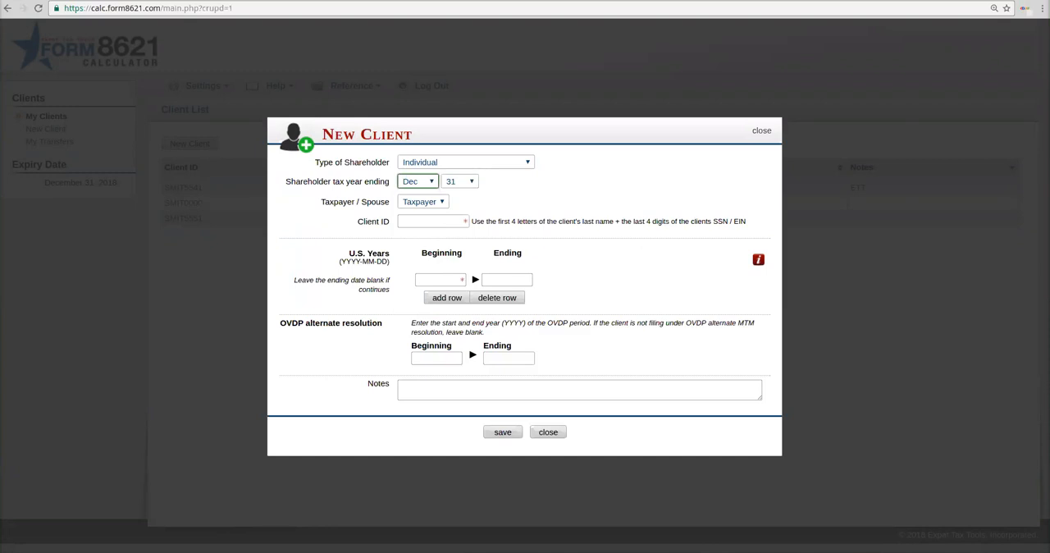
click(423, 202)
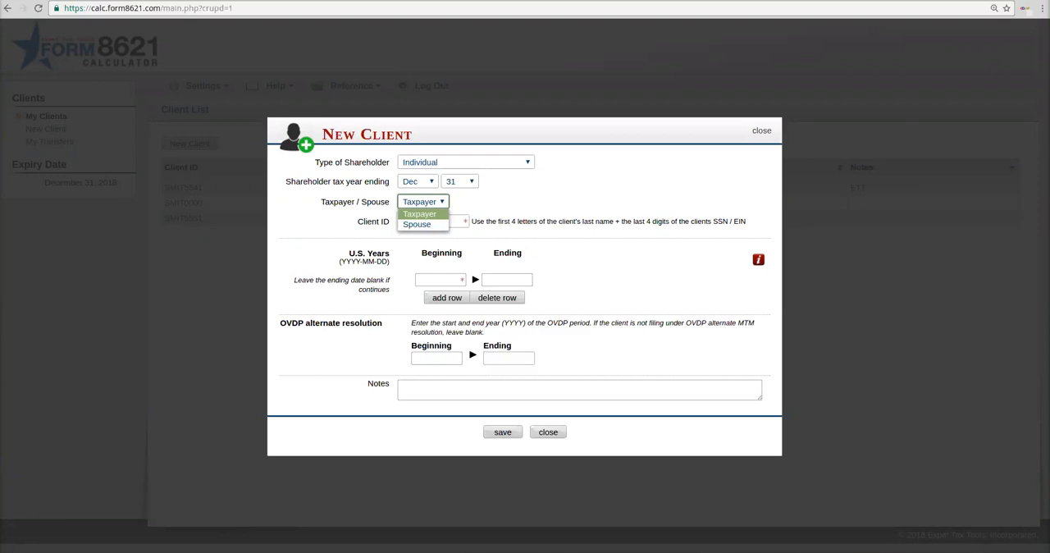
click(420, 214)
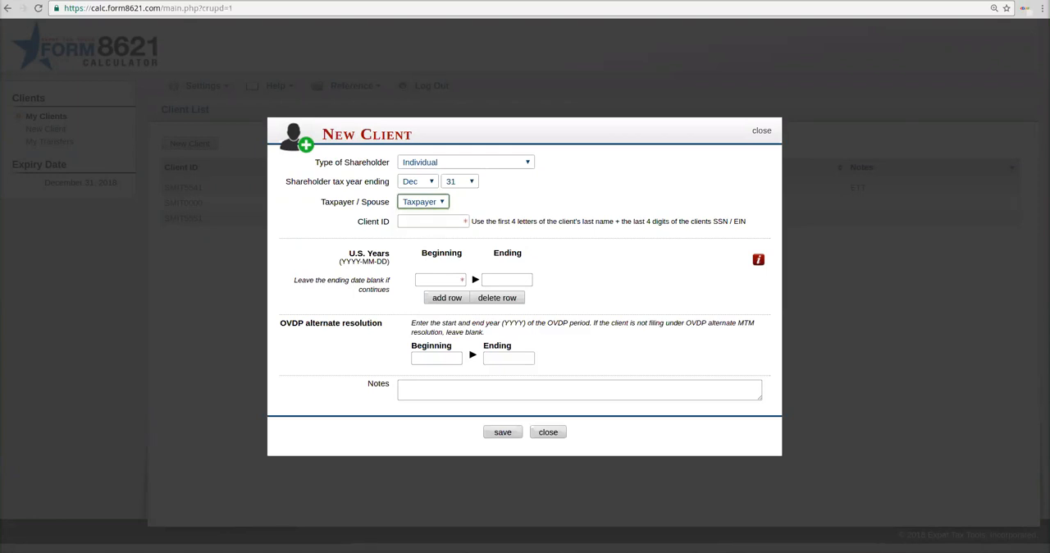
Step: Enter the new client's ID, made of the last-name letters and the final four SSN digits
click(434, 221)
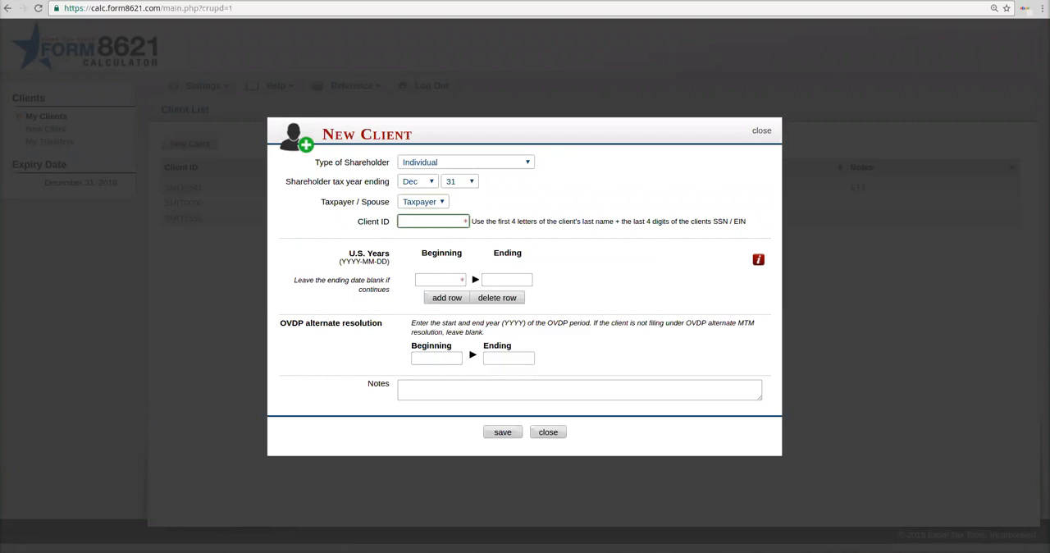
text(DOE0123)
Step: Set the beginning date of the client's U.S. years to 2014-01-01 and leave the ending date blank
click(440, 279)
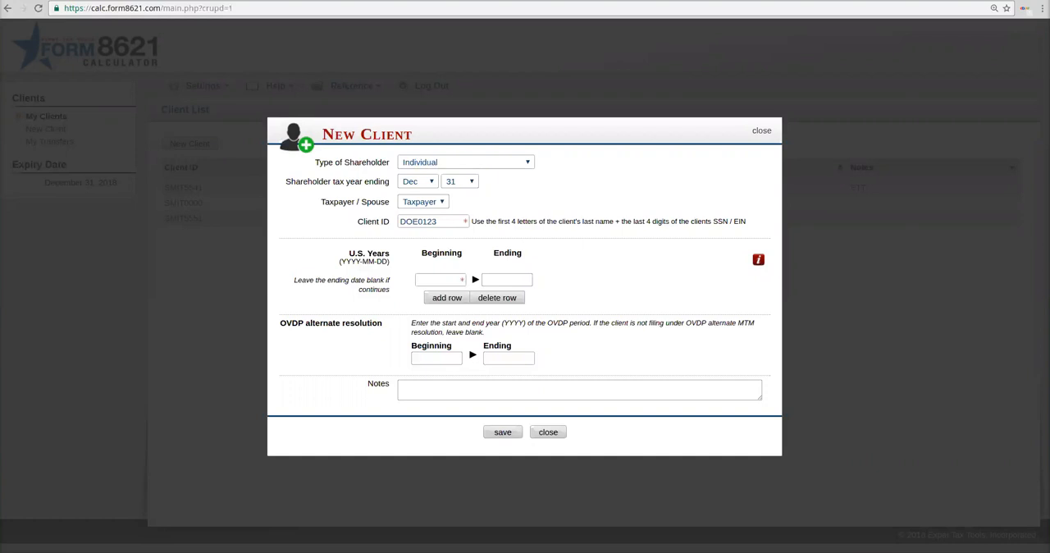
click(440, 280)
text(2014-01-01)
key(Tab)
key(Tab)
click(440, 280)
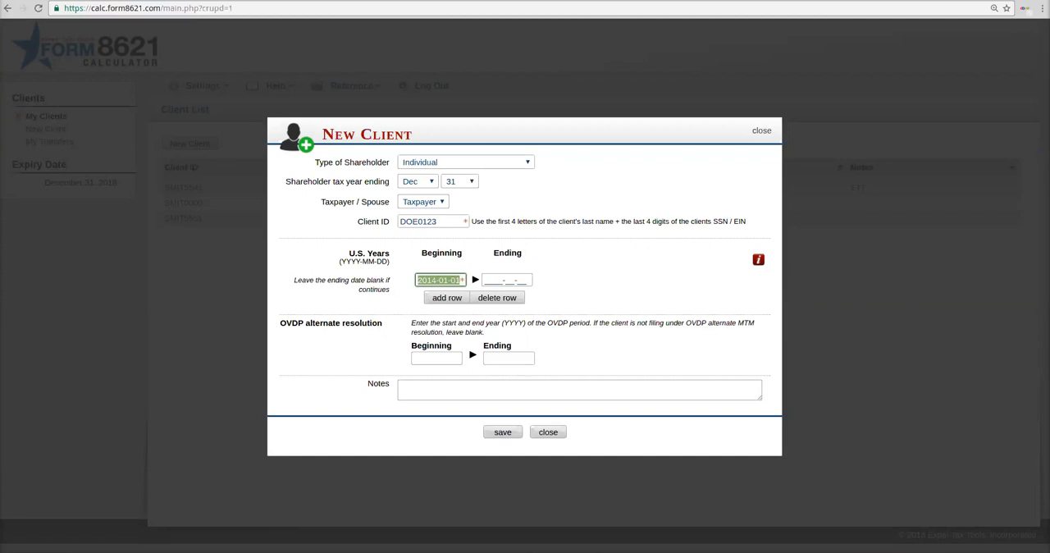
Step: Change the beginning date of the client's U.S. years to 1978-10-05, leaving the ending date blank
double_click(427, 280)
triple_click(433, 280)
text(1978-10-05)
key(Tab)
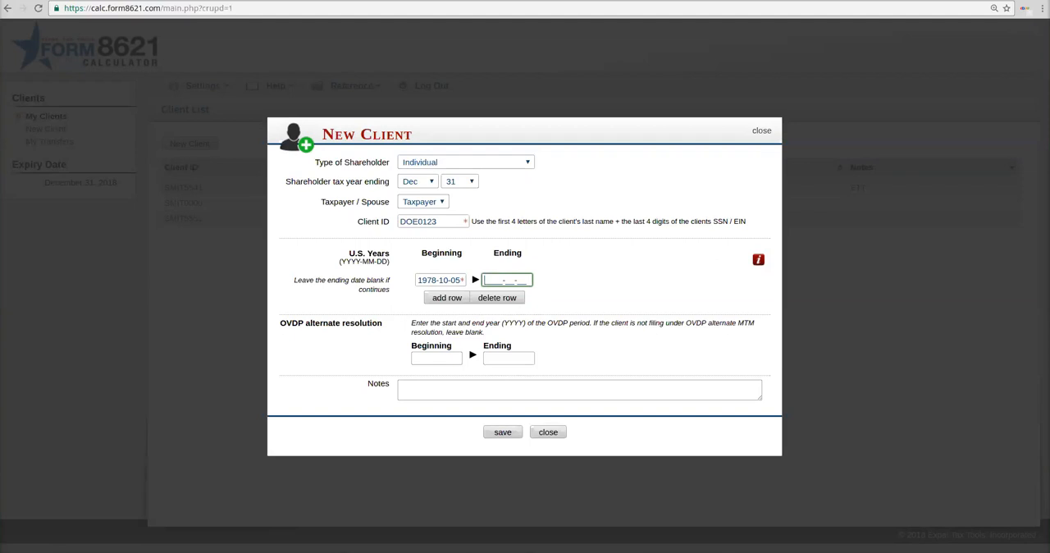
key(Tab)
Step: Leave the OVDP alternate resolution years and the notes blank and save the new client
click(437, 359)
click(509, 359)
click(437, 359)
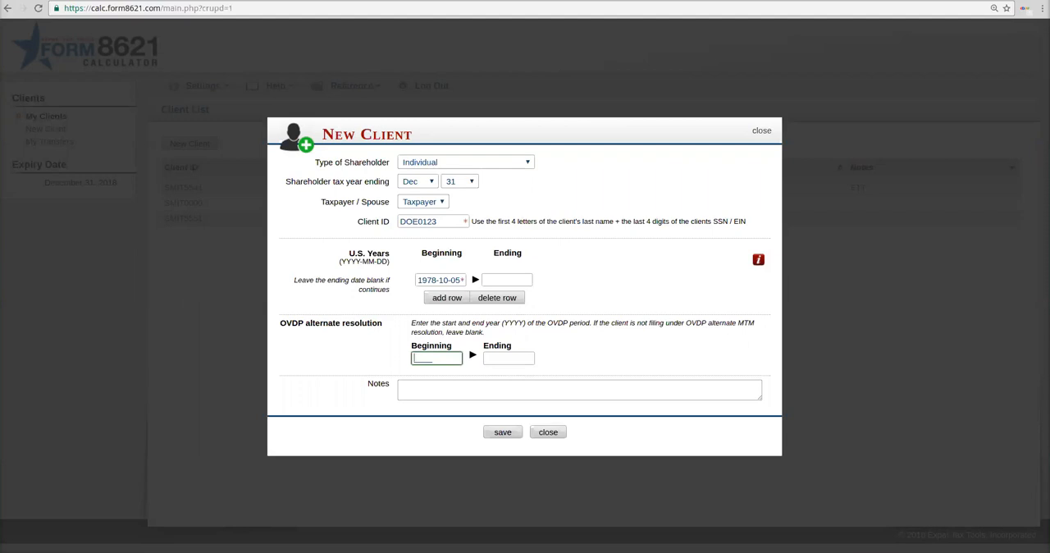
click(579, 390)
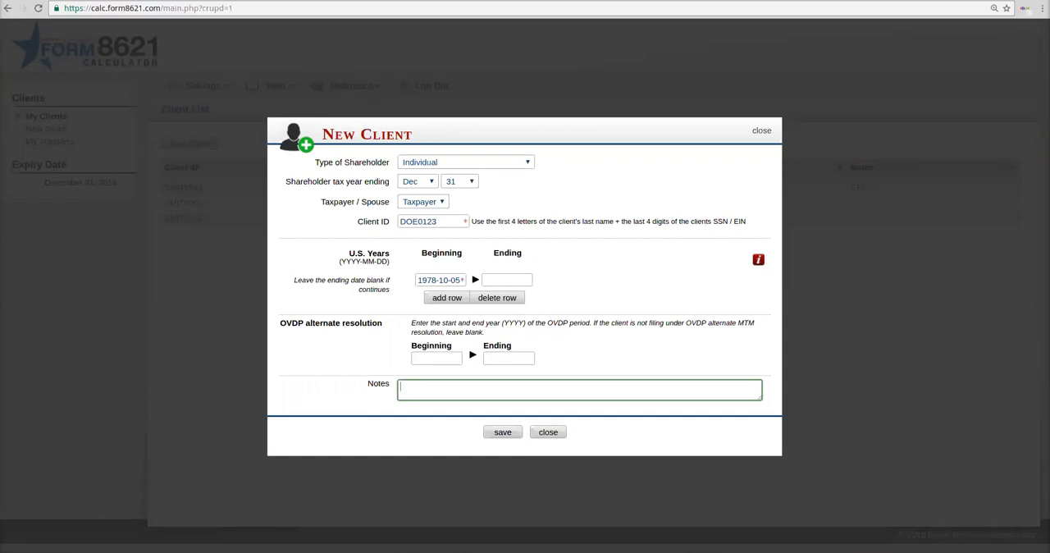
click(502, 432)
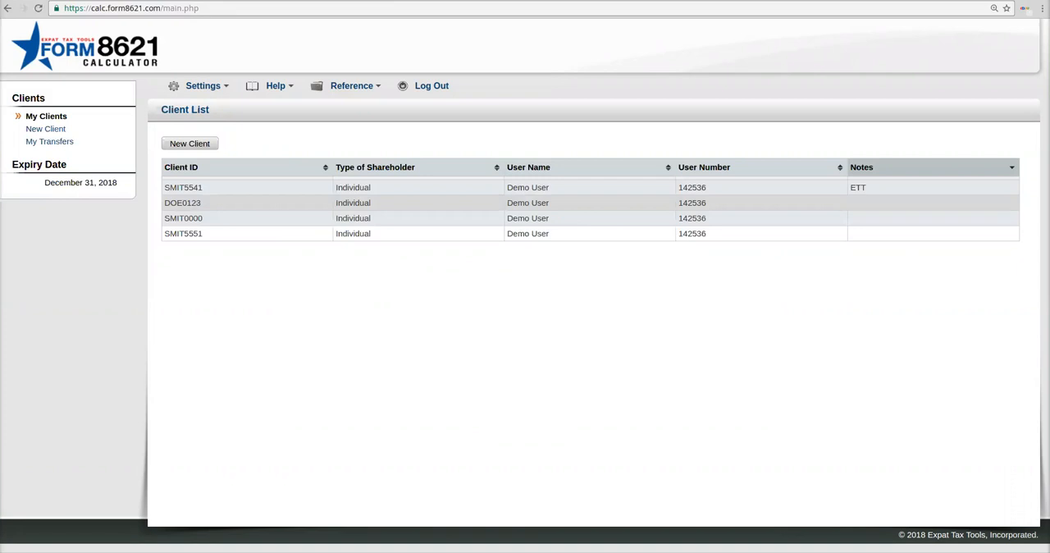
Step: Open the new client's profile, look through its Investments and Form 8621s pages, and return to the account list
click(183, 202)
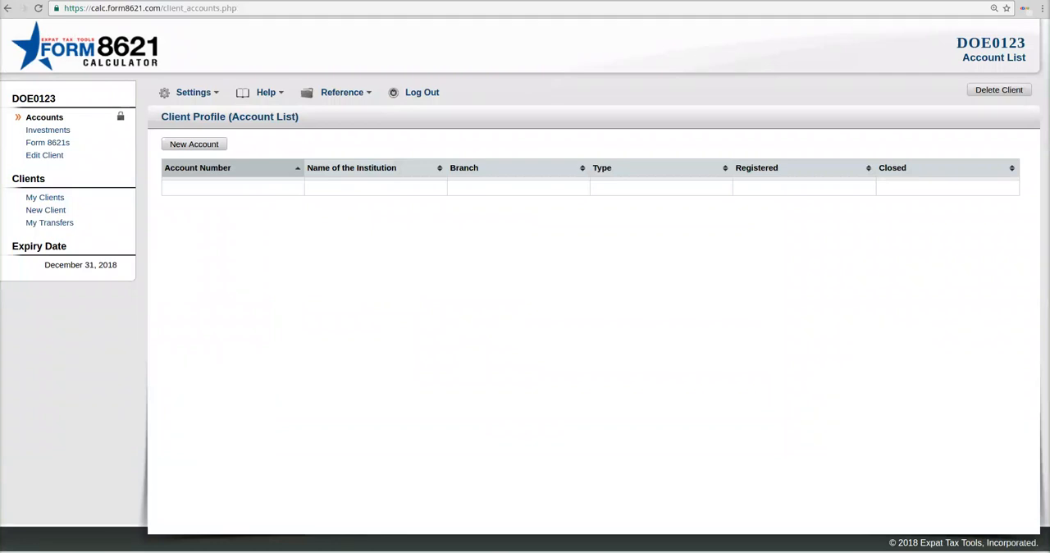
drag(11, 97, 75, 159)
click(92, 161)
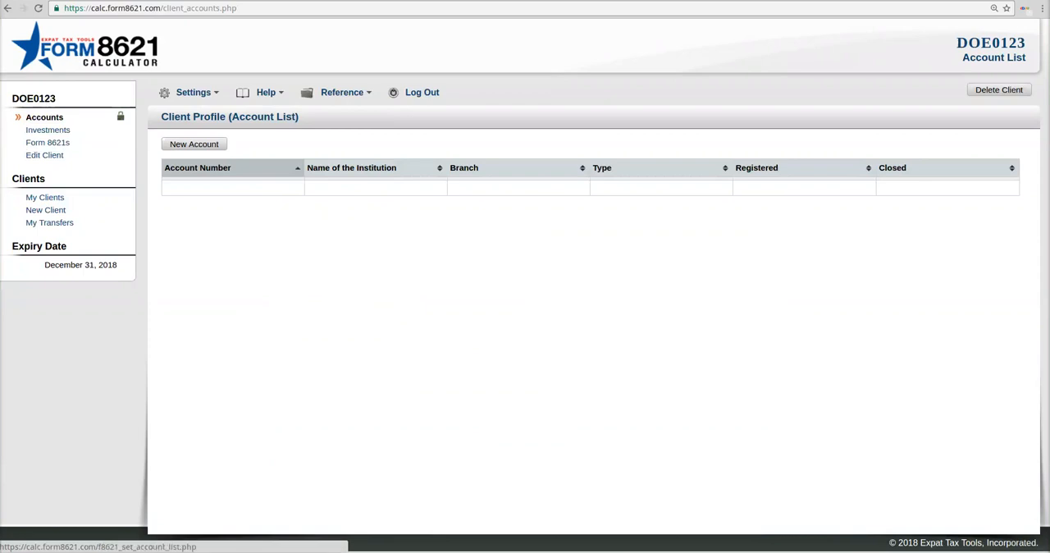
click(47, 129)
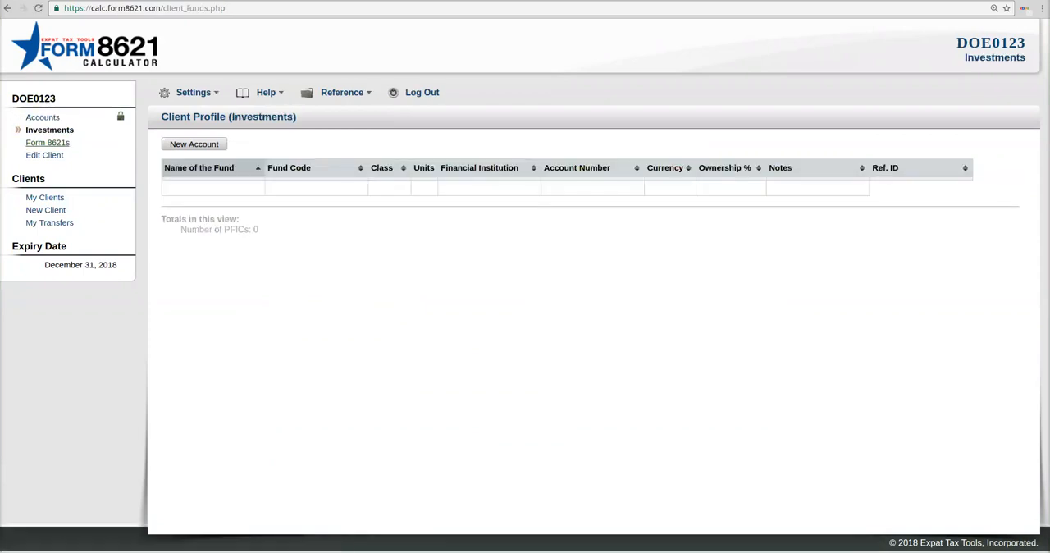
click(47, 142)
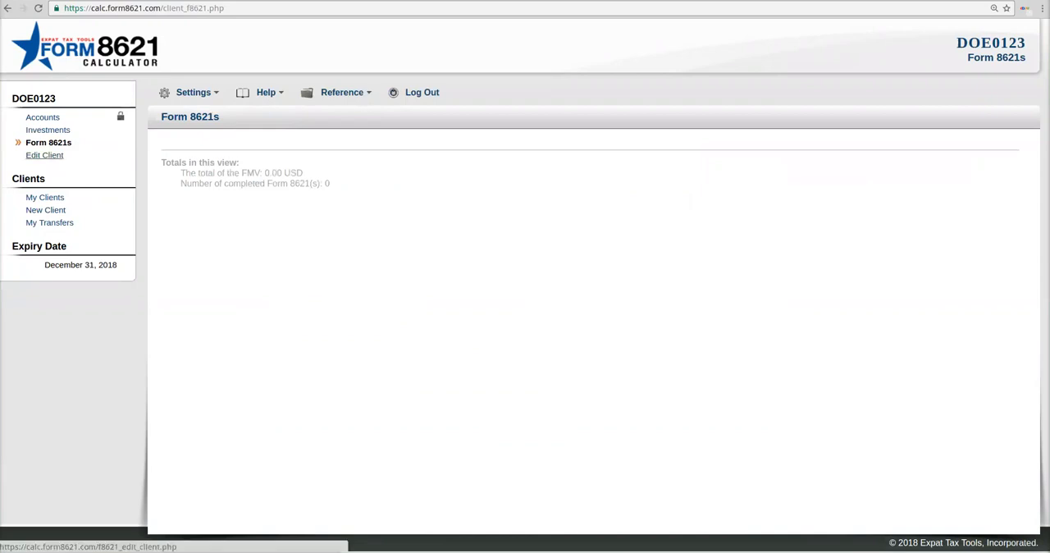
click(43, 118)
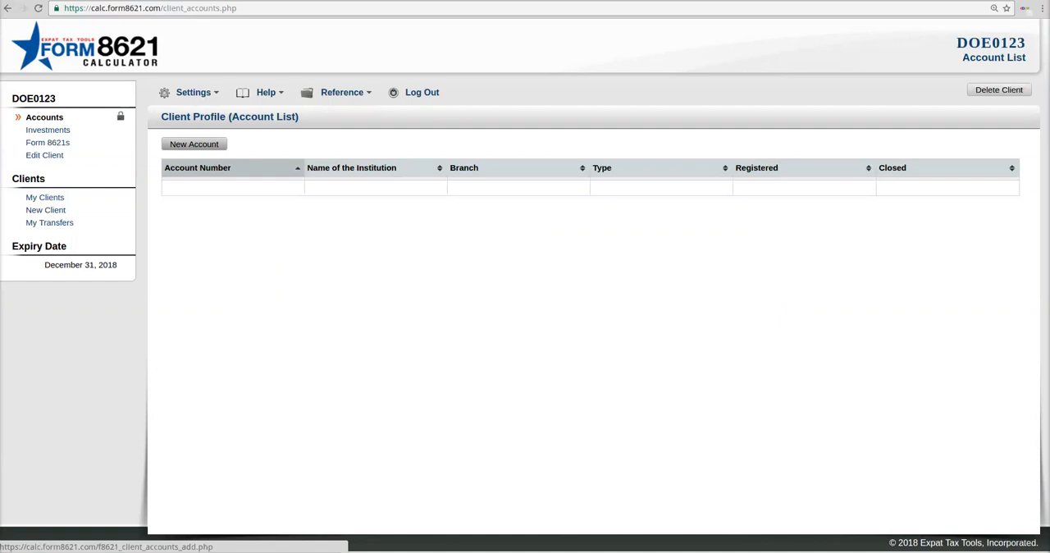
Step: Start a new account at the existing institution ABC Bank, enter its account number and set the type to Investment Account
click(194, 144)
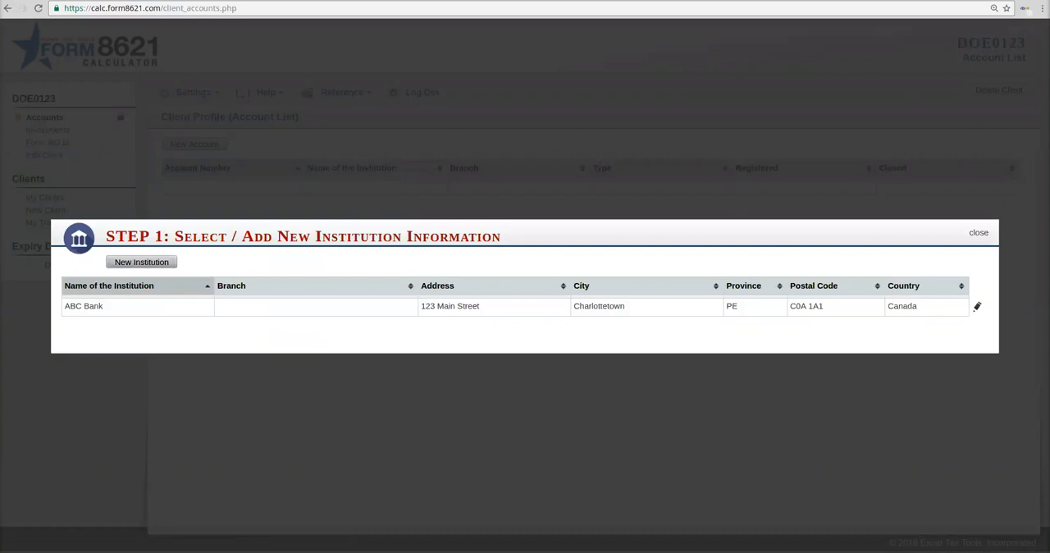
click(141, 262)
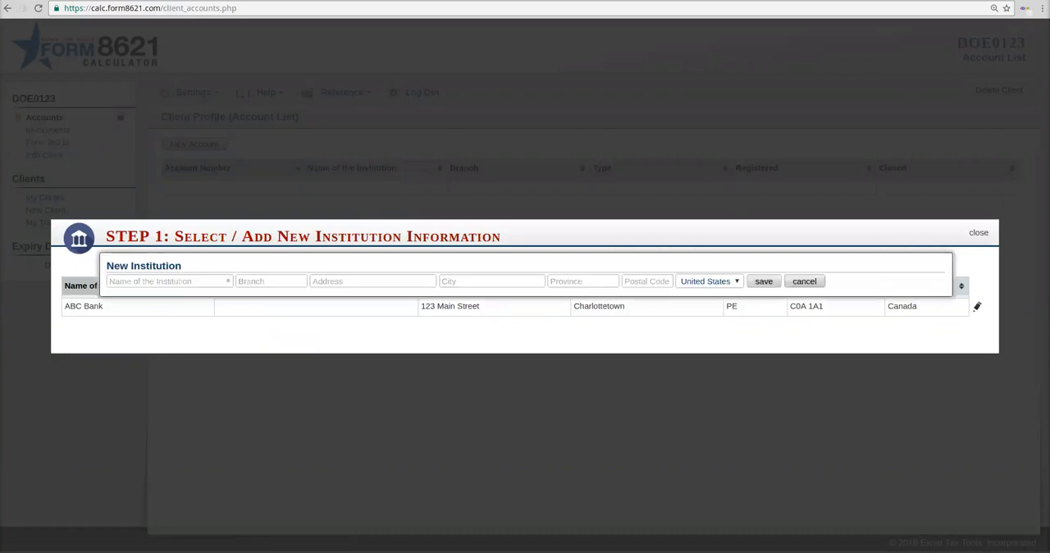
click(804, 281)
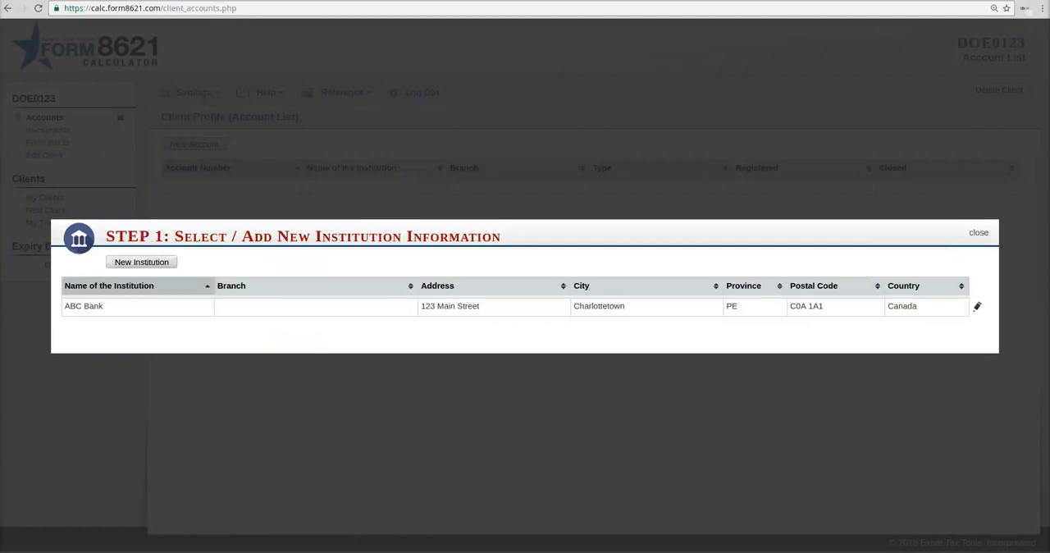
click(977, 306)
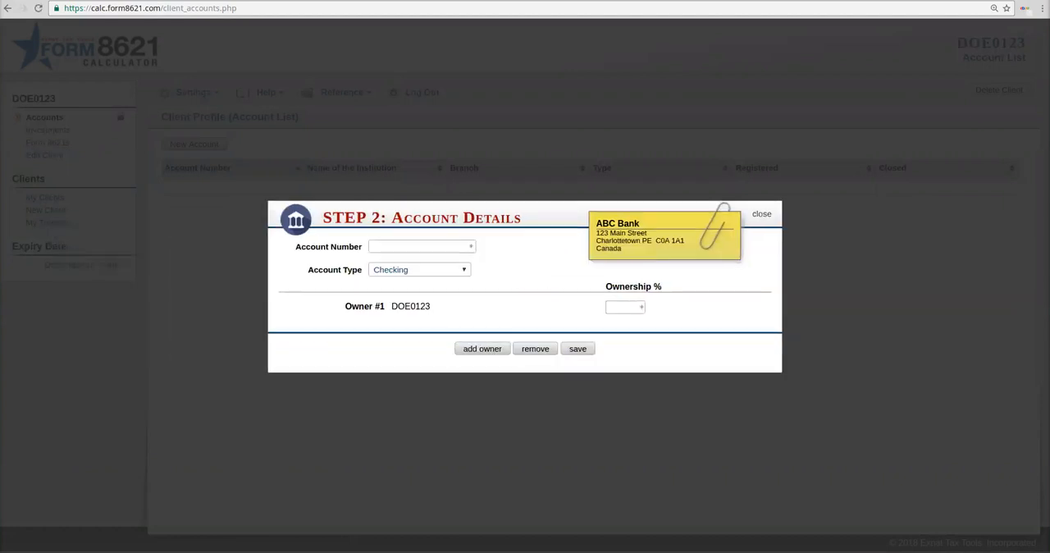
click(420, 246)
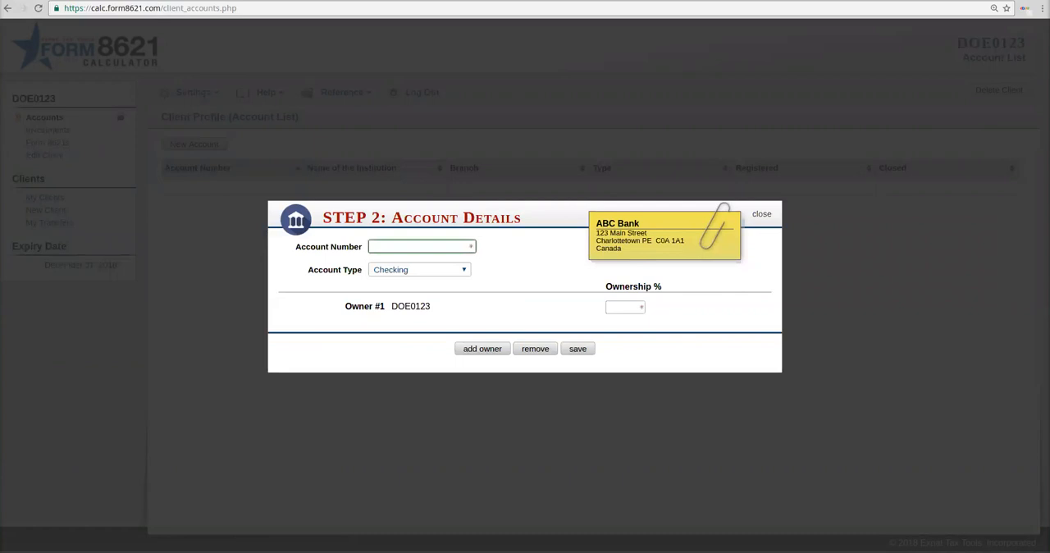
text(123456)
click(420, 270)
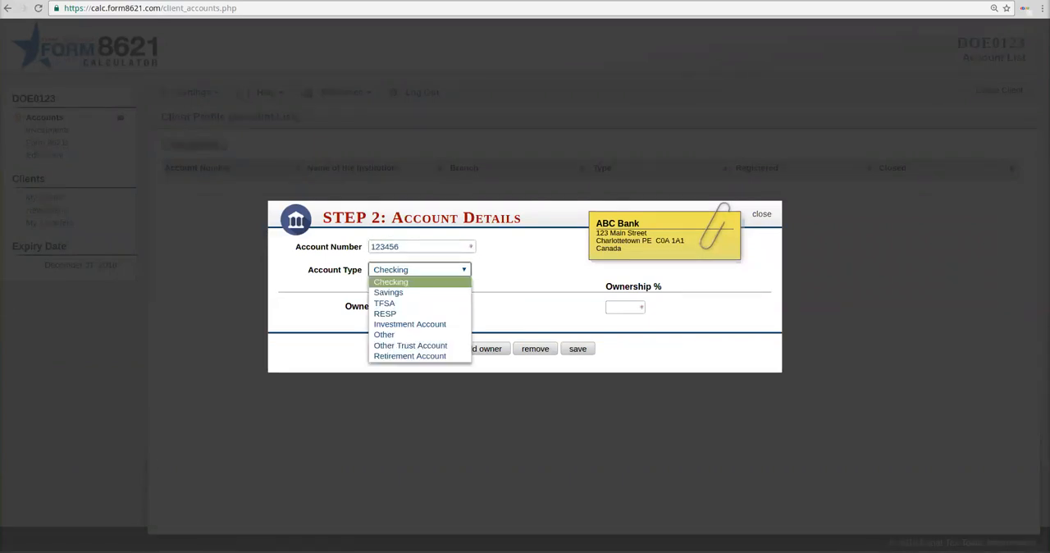
click(409, 324)
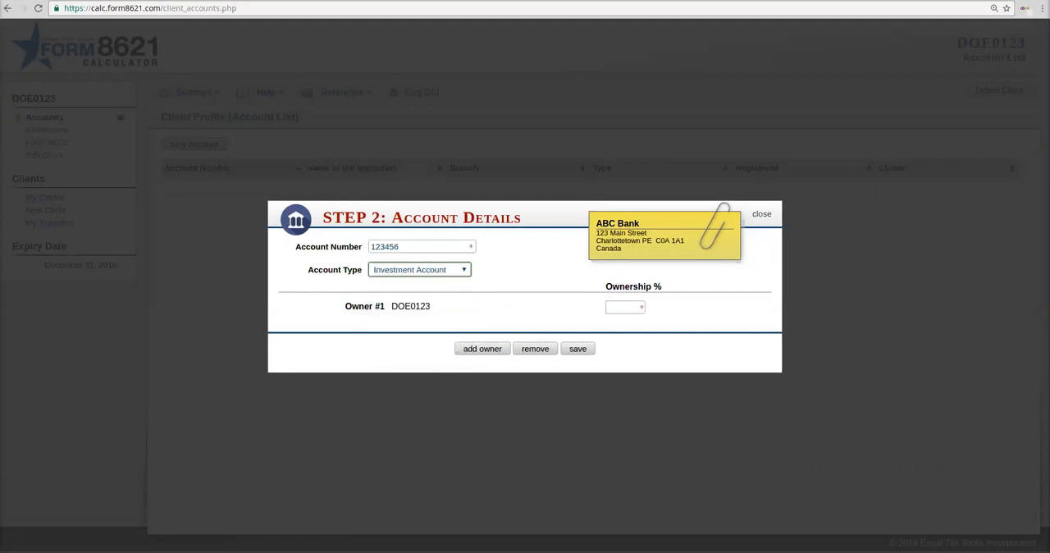
Step: Try adding a second owner as Non U.S. client (not filing) with 50% ownership each, and remove that owner
click(625, 307)
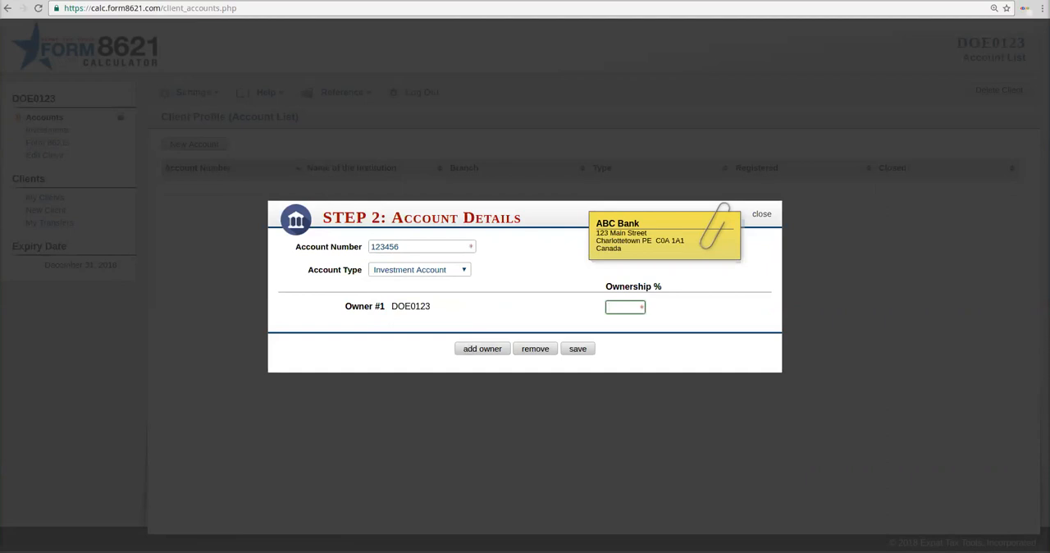
click(483, 349)
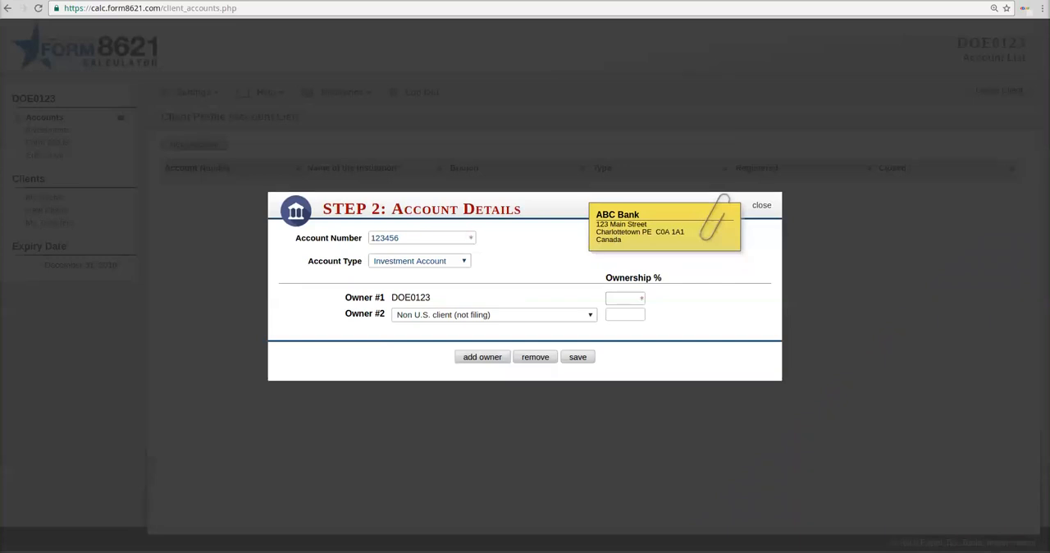
text(50)
click(624, 299)
text(50)
click(578, 357)
click(509, 315)
click(494, 327)
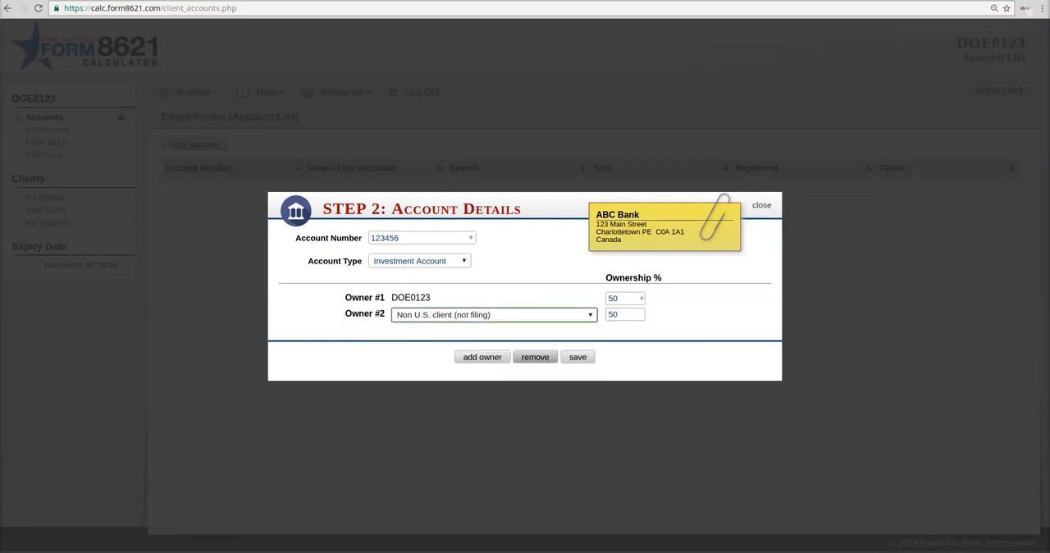
click(535, 357)
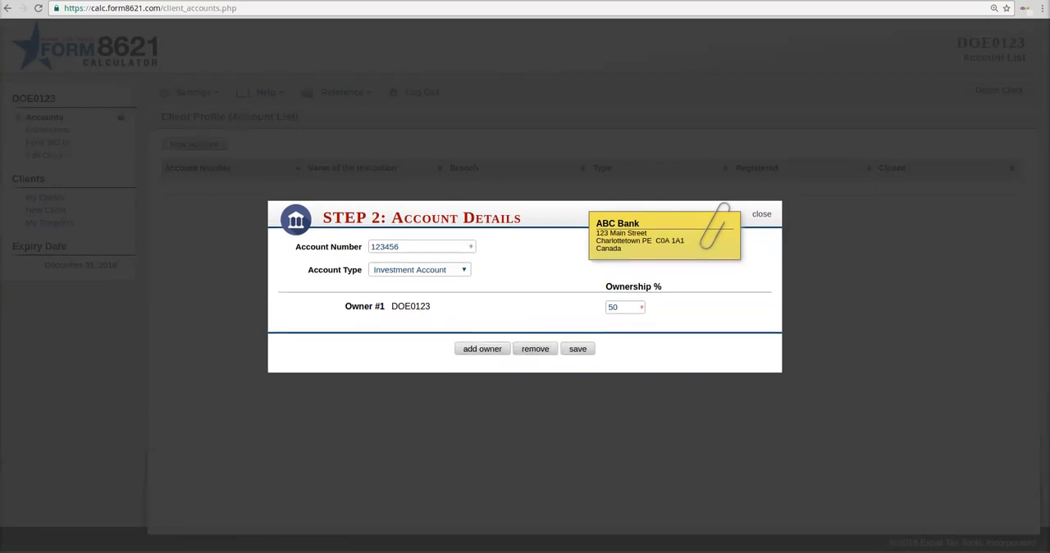
Step: Set the client's ownership of the account to 100% and save the account
double_click(614, 307)
text(100)
click(578, 349)
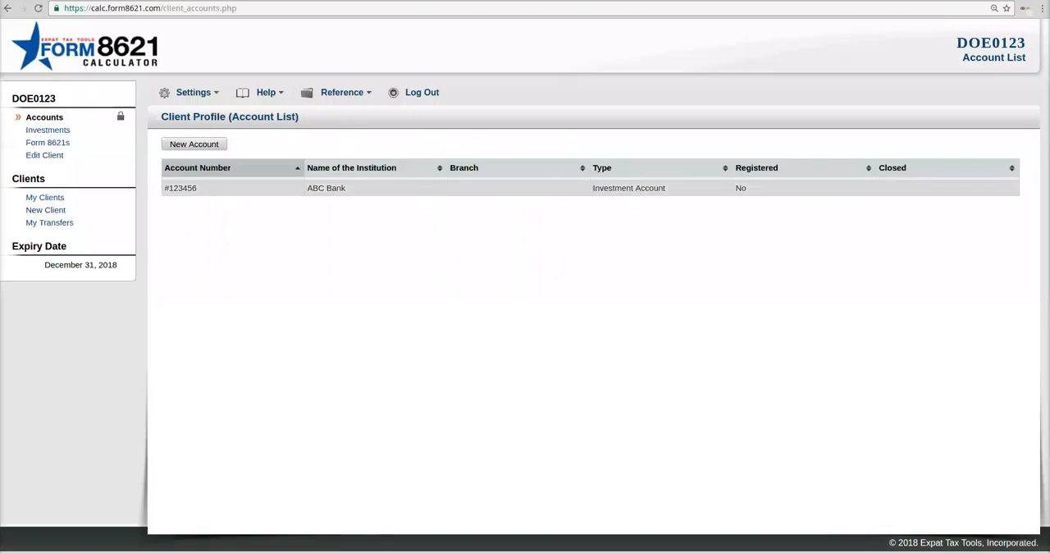
Step: Look at the new ABC Bank account's detail page and the client's Investments page, and return to the account list
click(577, 188)
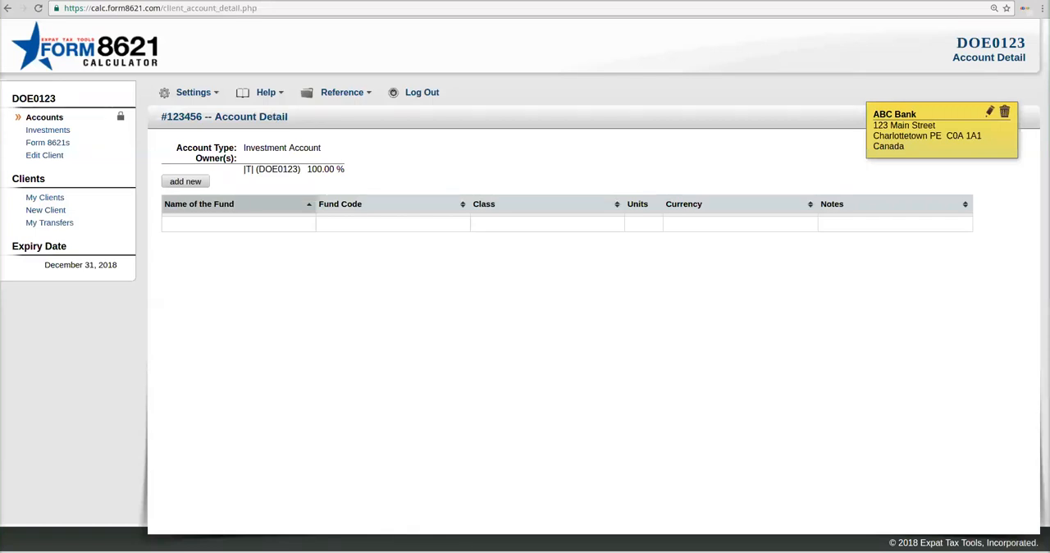
click(44, 117)
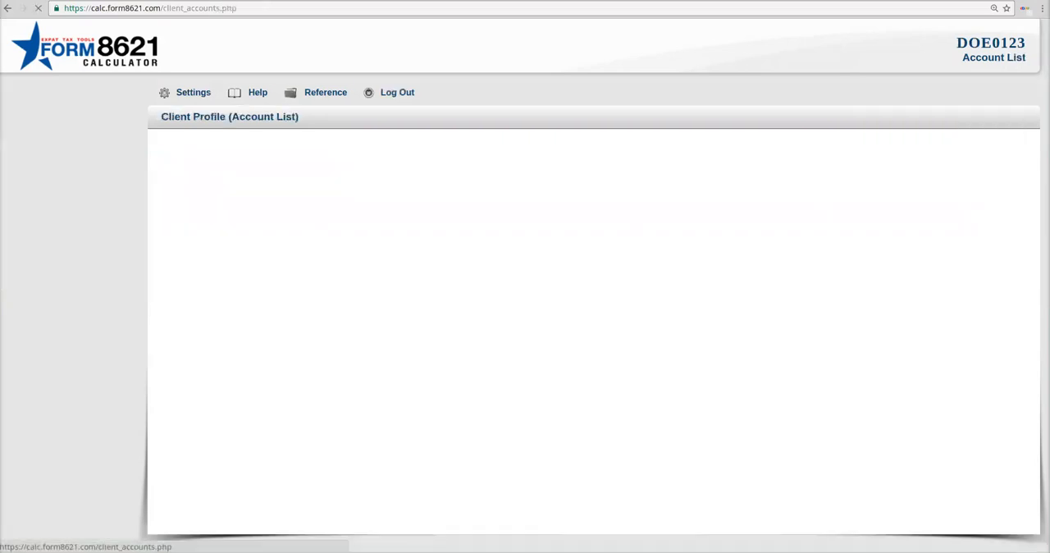
click(182, 188)
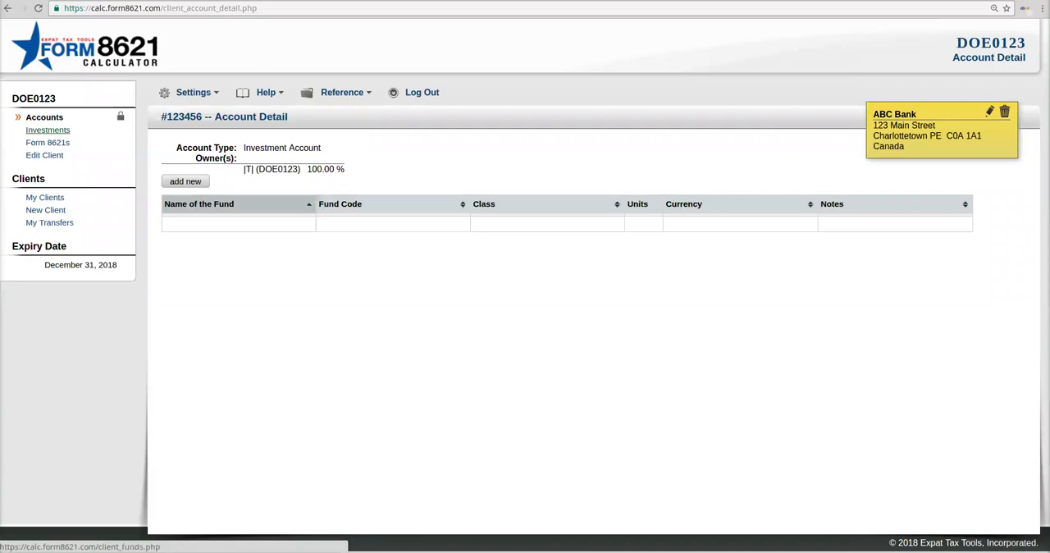
click(47, 130)
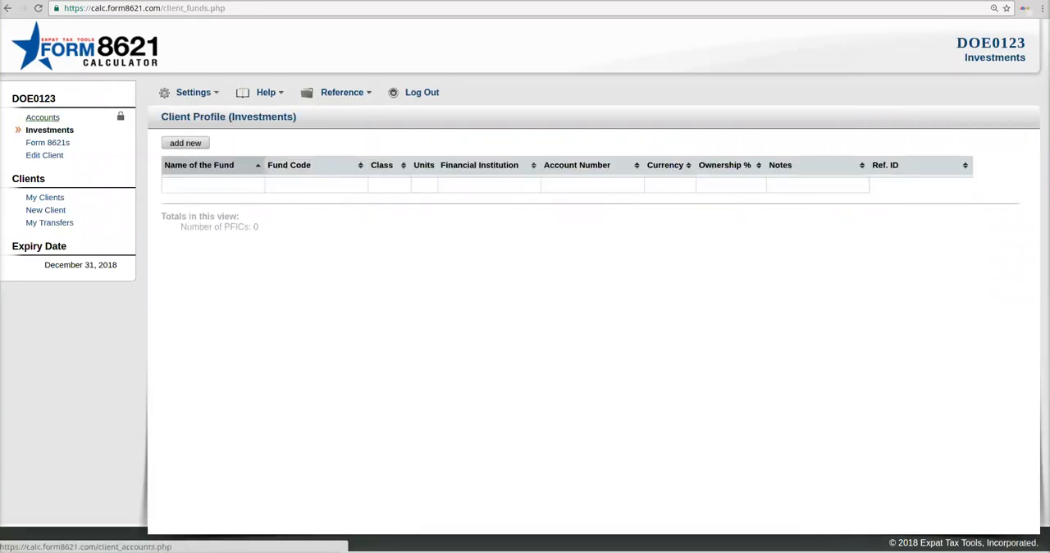
click(42, 118)
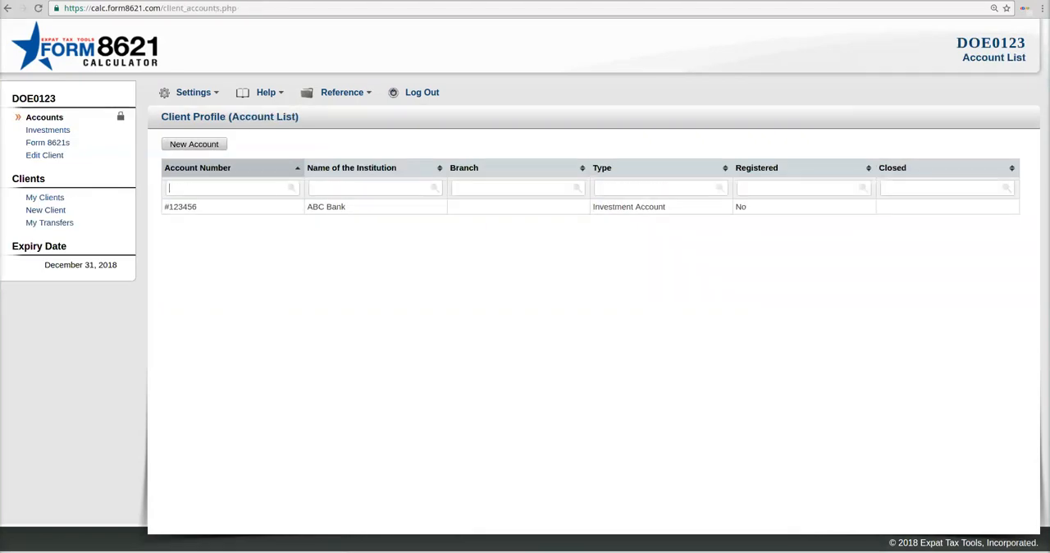
Step: Start a new fund in the ABC Bank account, name it Fun01 and leave the fund code blank
click(180, 206)
click(185, 181)
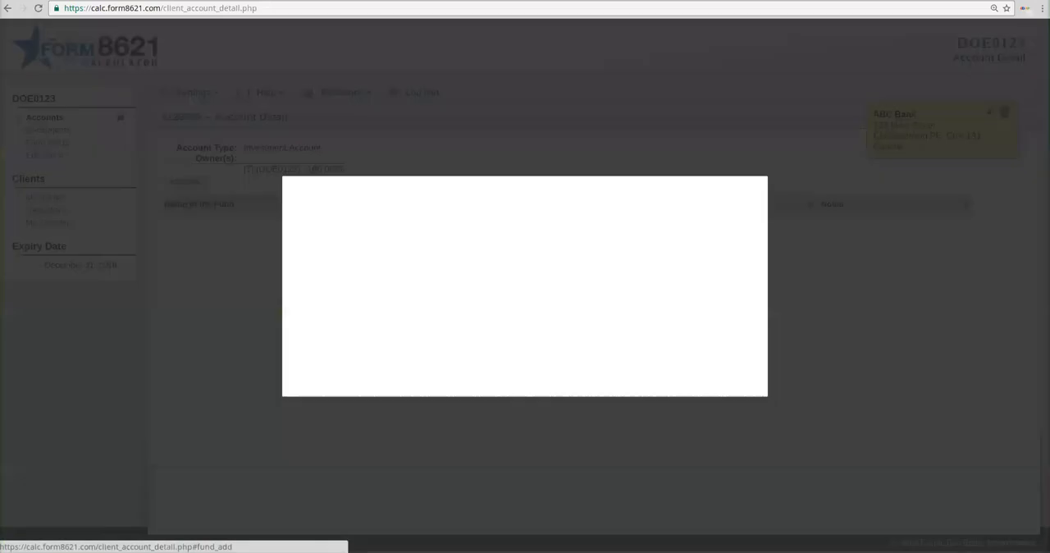
text(Funfd)
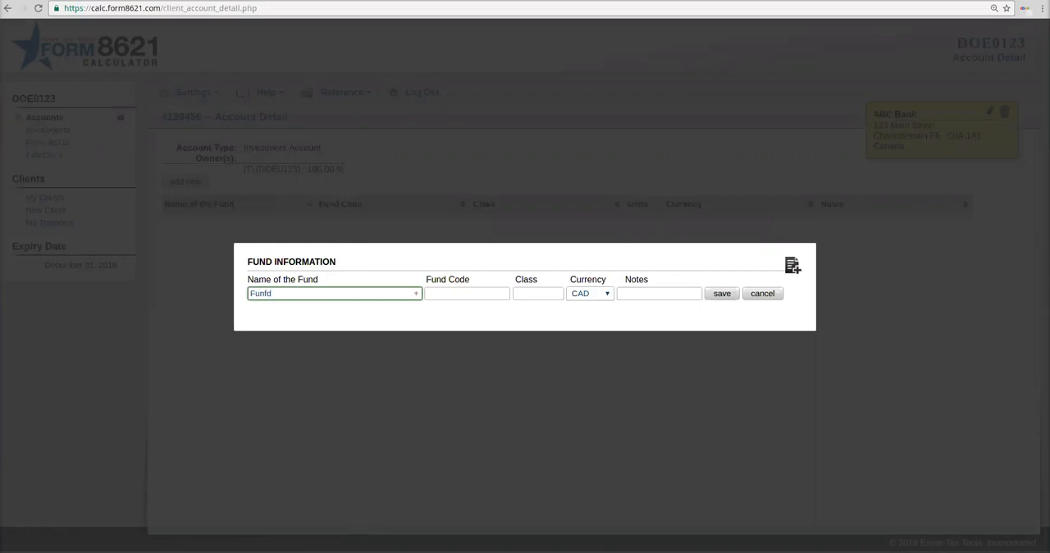
key(BackSpace)
text(01)
key(Tab)
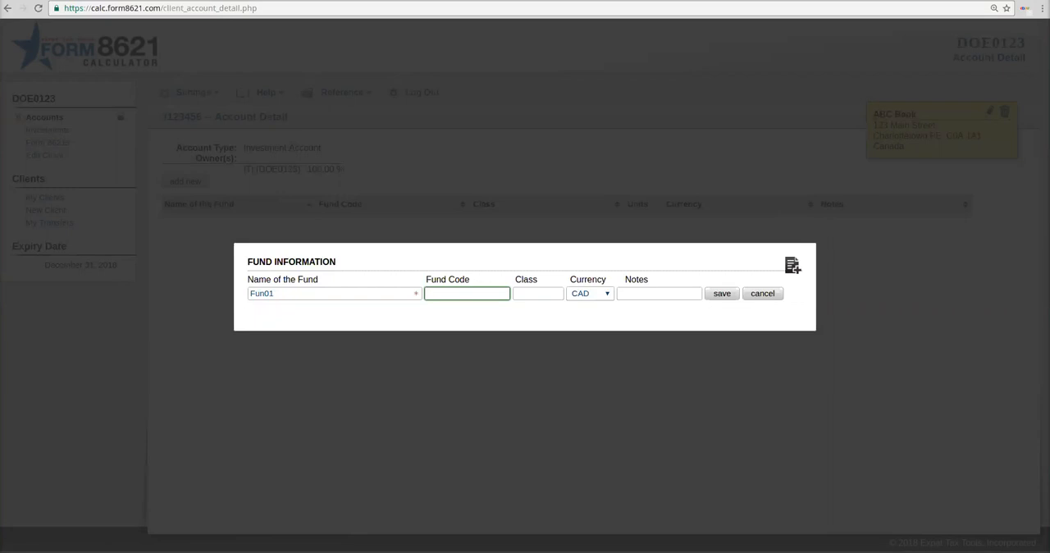
key(Tab)
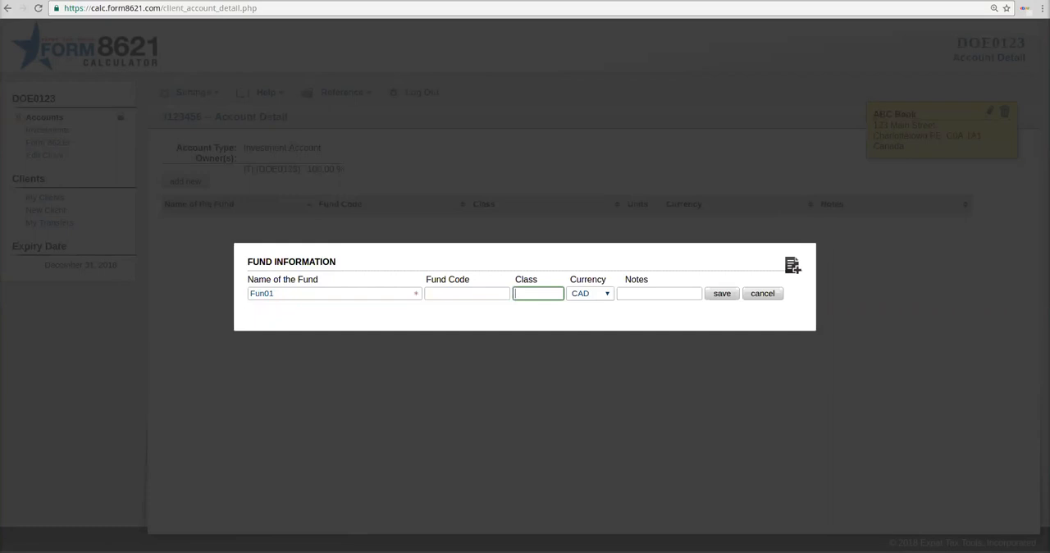
Step: Set the fund's class to A and its currency to CAD, leave the notes blank and save the fund
text(A)
click(591, 293)
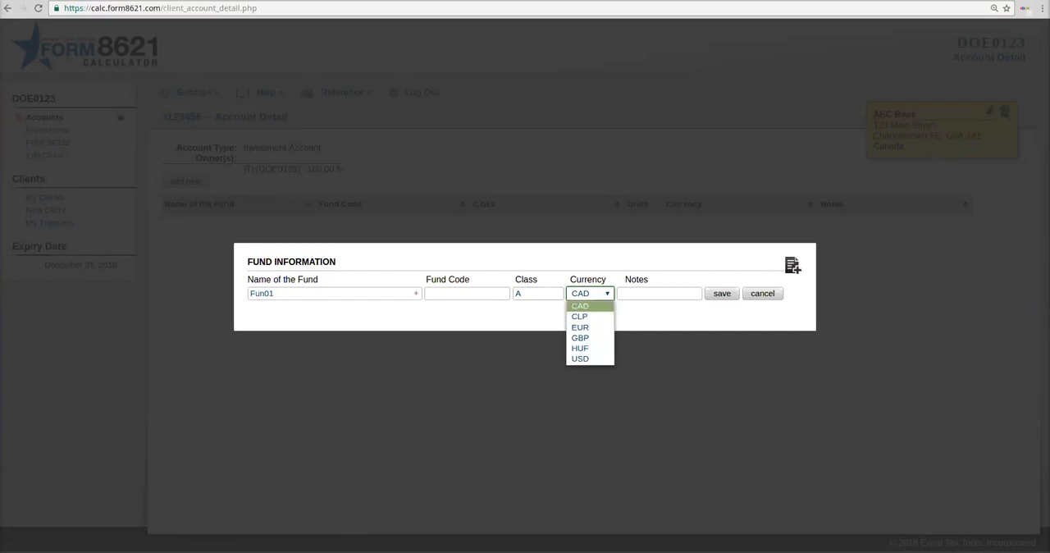
click(589, 306)
key(Tab)
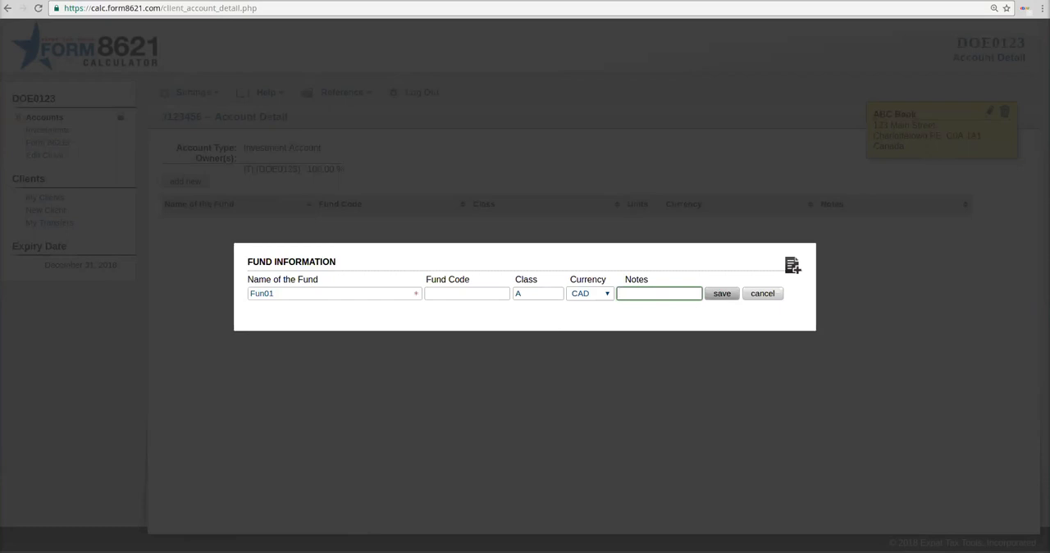
click(722, 293)
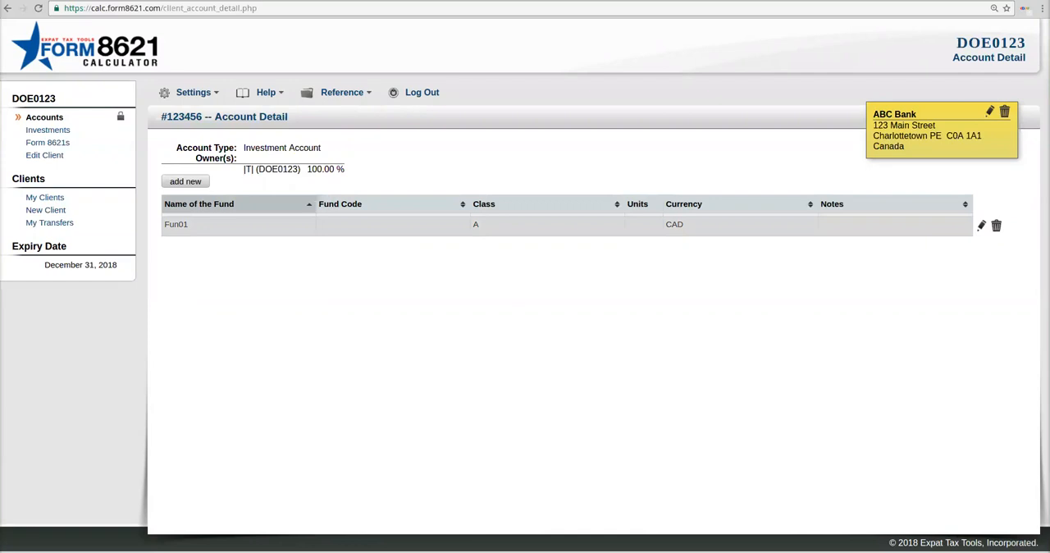
Step: Open the transaction page of fund Fun01 from the client's investments
click(176, 225)
click(50, 129)
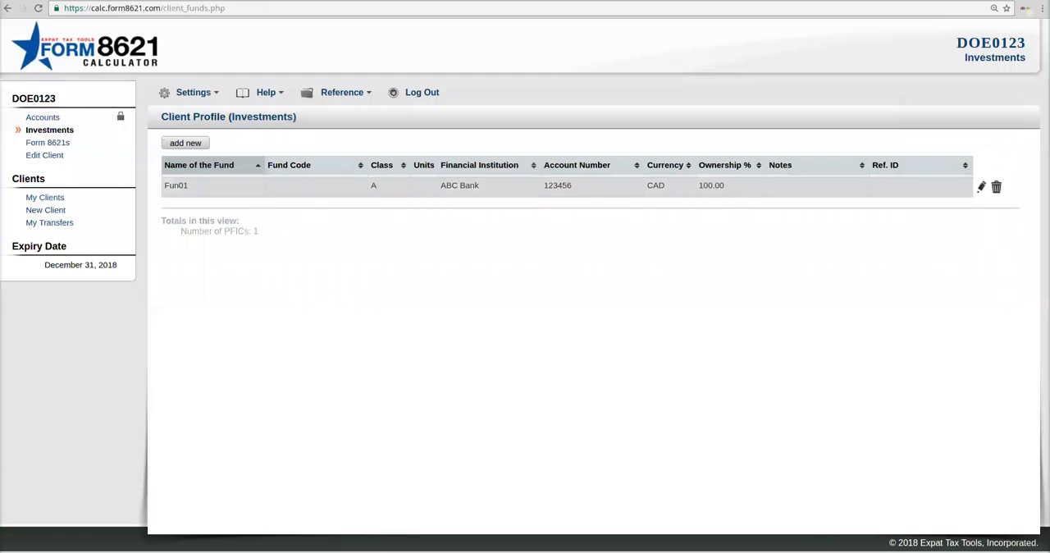
click(176, 185)
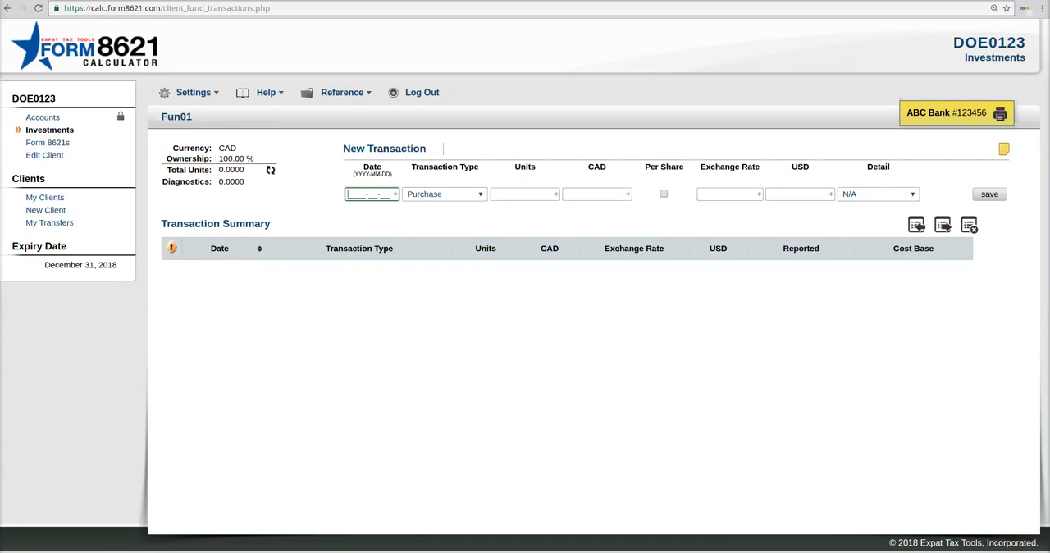
Step: Compare the entry fields of the Reinvestment, Distribution and Sale transaction types, and return the type to Purchase
click(445, 194)
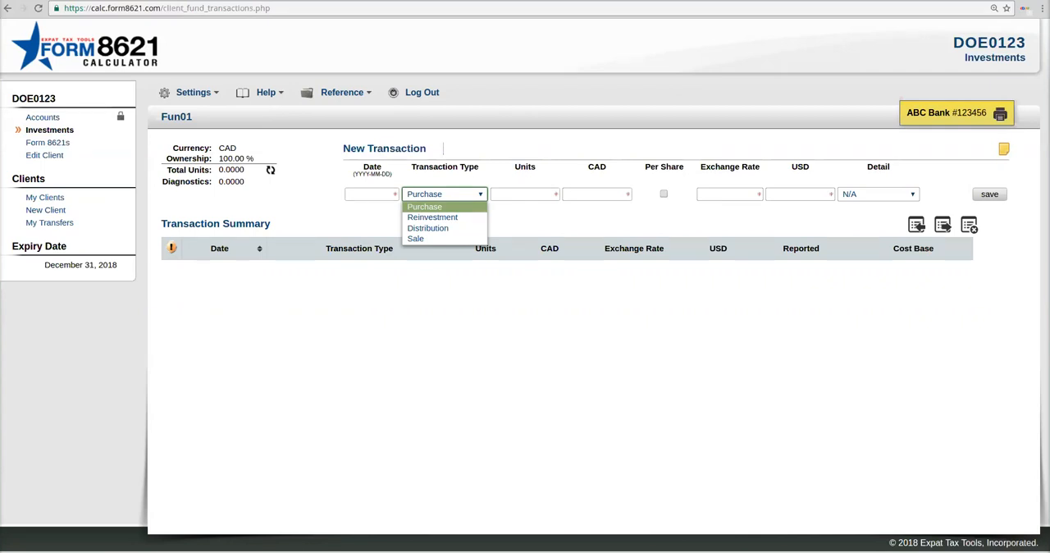
key(Escape)
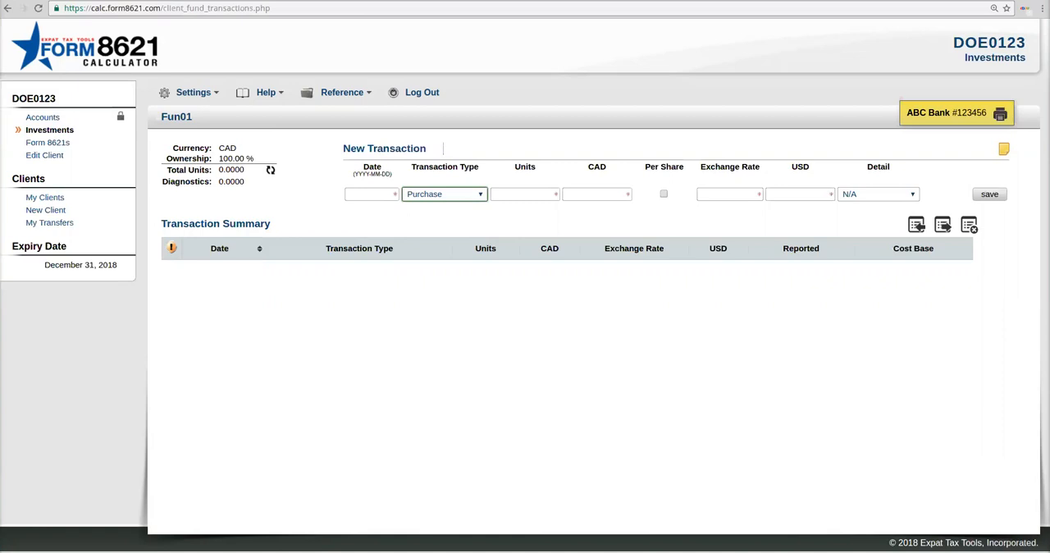
key(alt+Down)
key(Down)
key(Return)
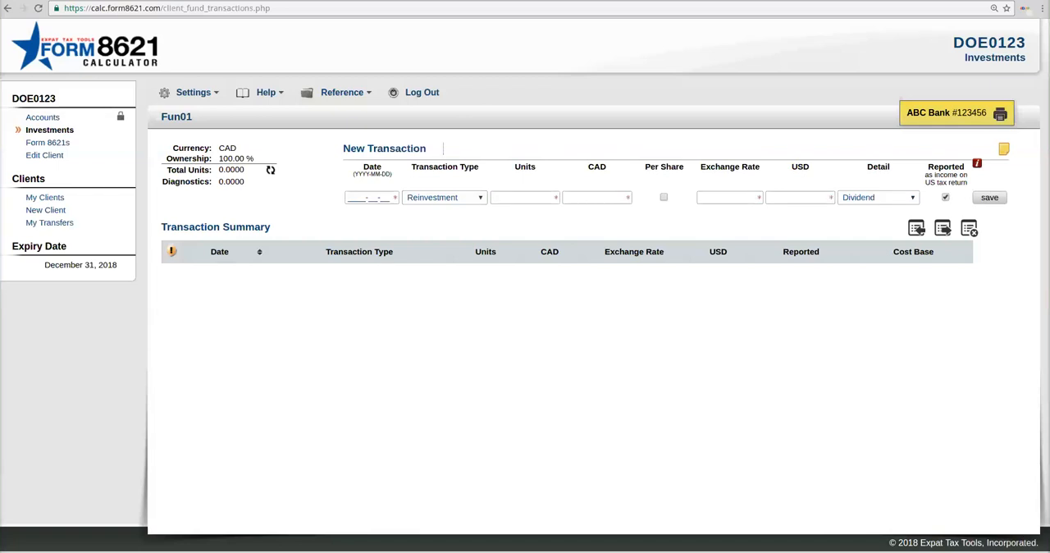
click(445, 198)
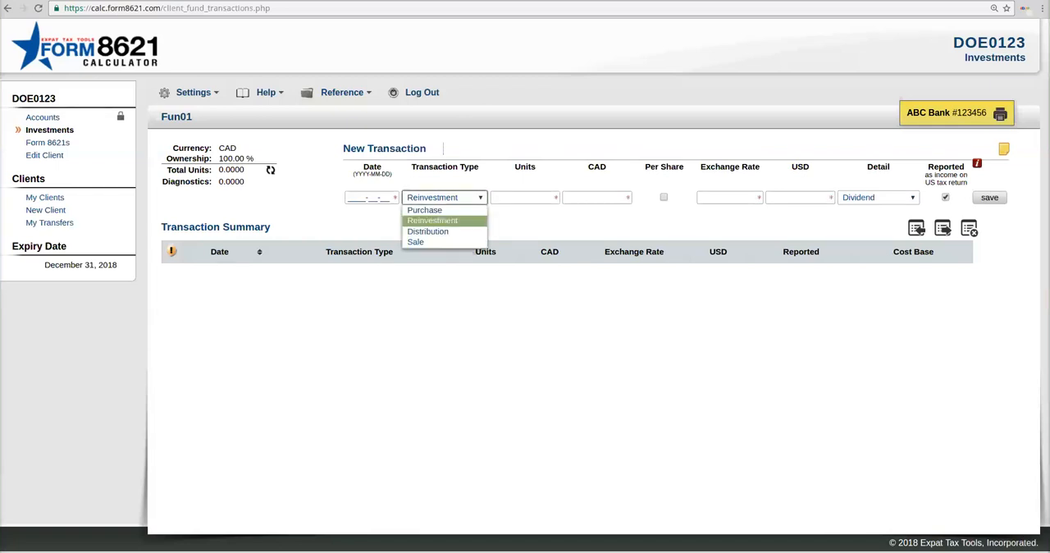
click(427, 232)
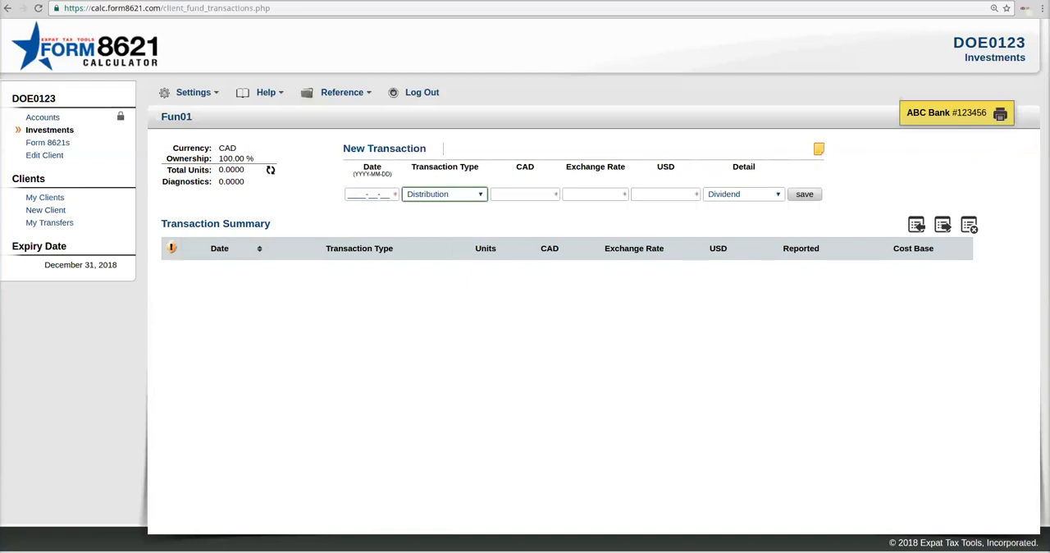
click(444, 195)
click(418, 237)
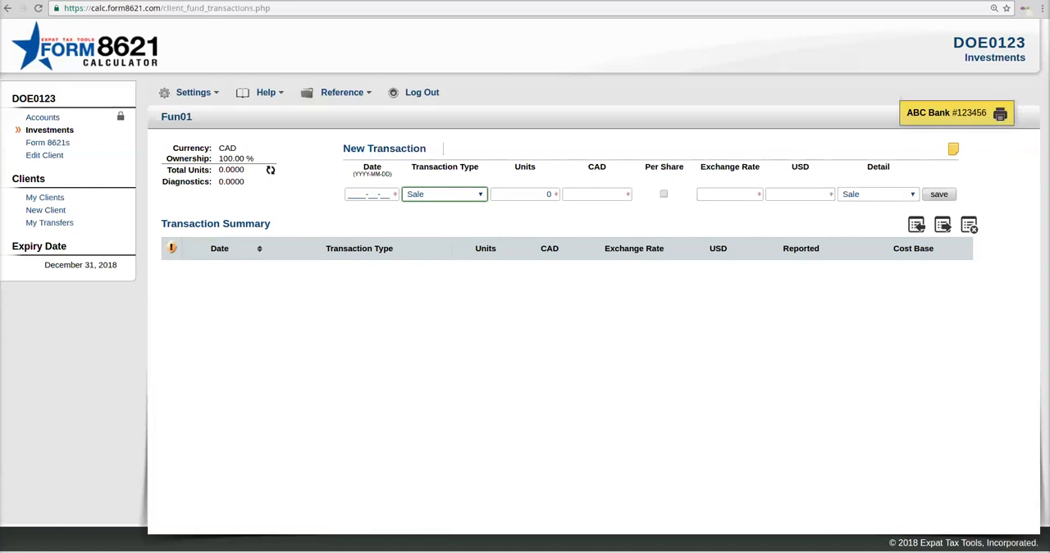
click(445, 194)
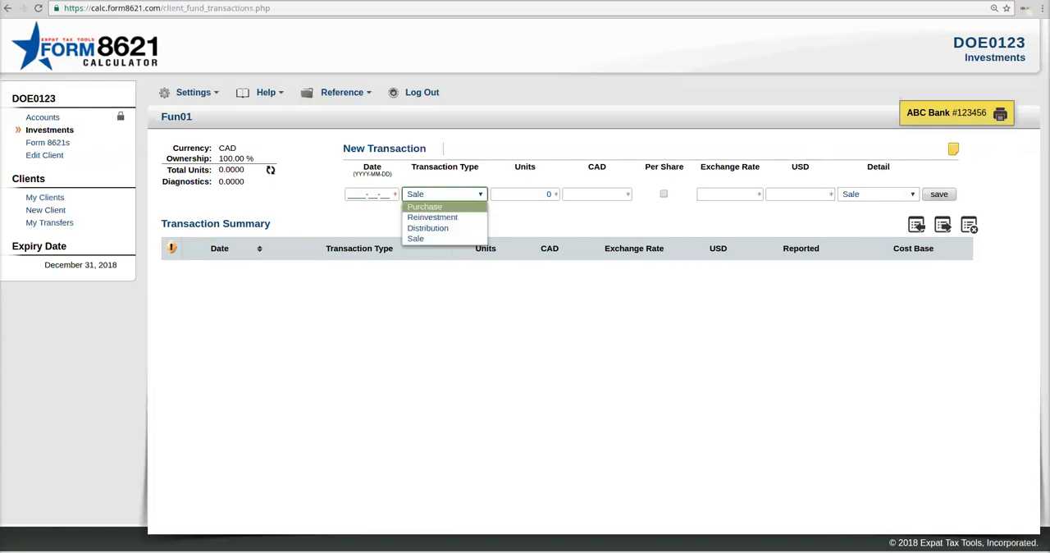
click(425, 207)
Step: Fill in the new purchase with the date 2010-10-05, 10000 units and an amount of 10000 CAD
click(371, 194)
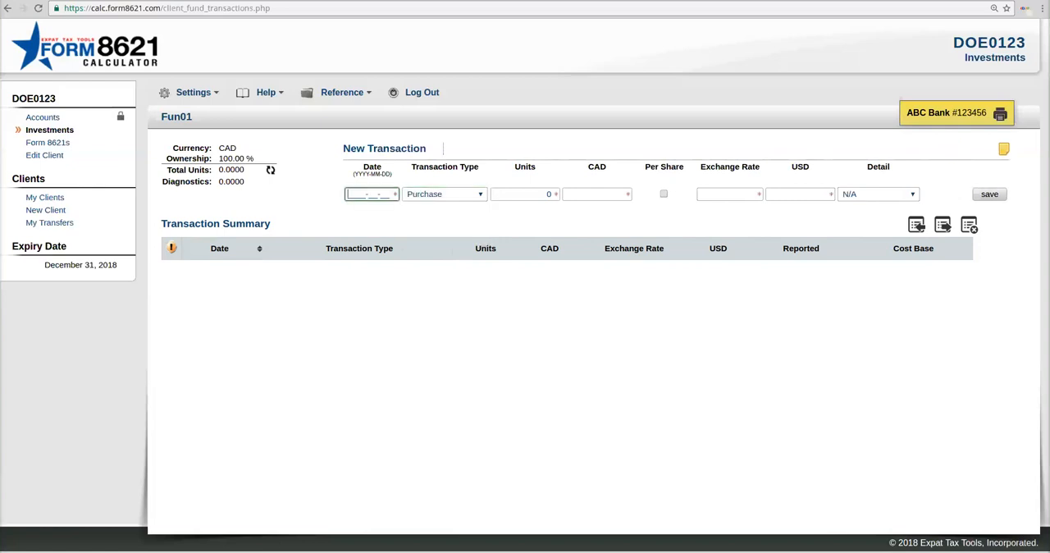
text(2010-10-05)
click(535, 195)
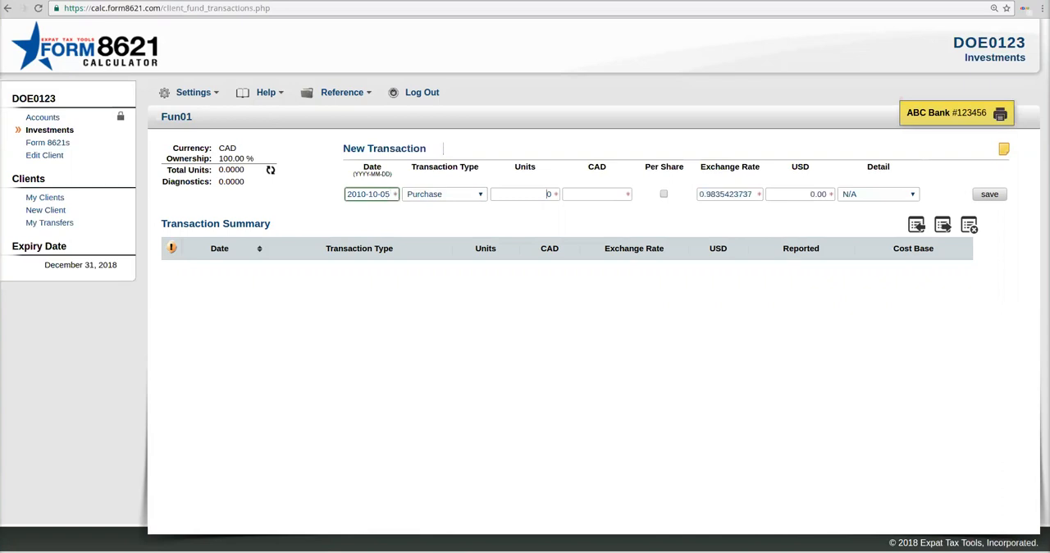
text(10000)
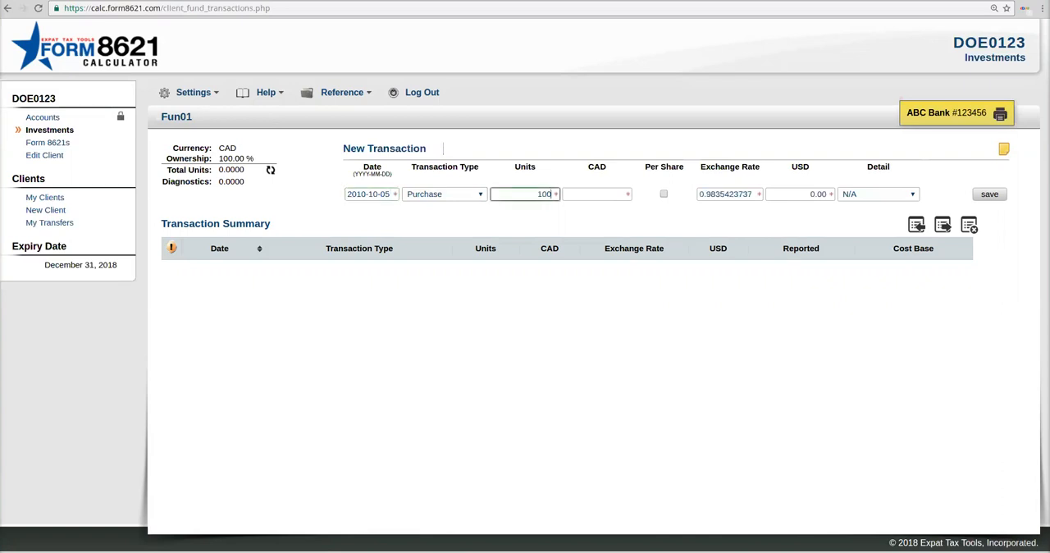
click(624, 194)
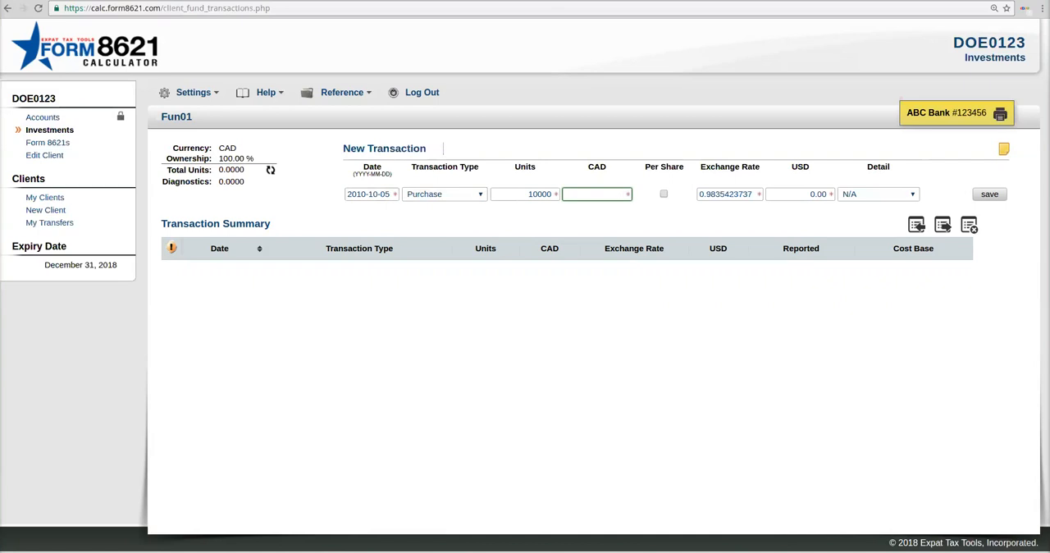
text(10000)
key(Tab)
key(Tab)
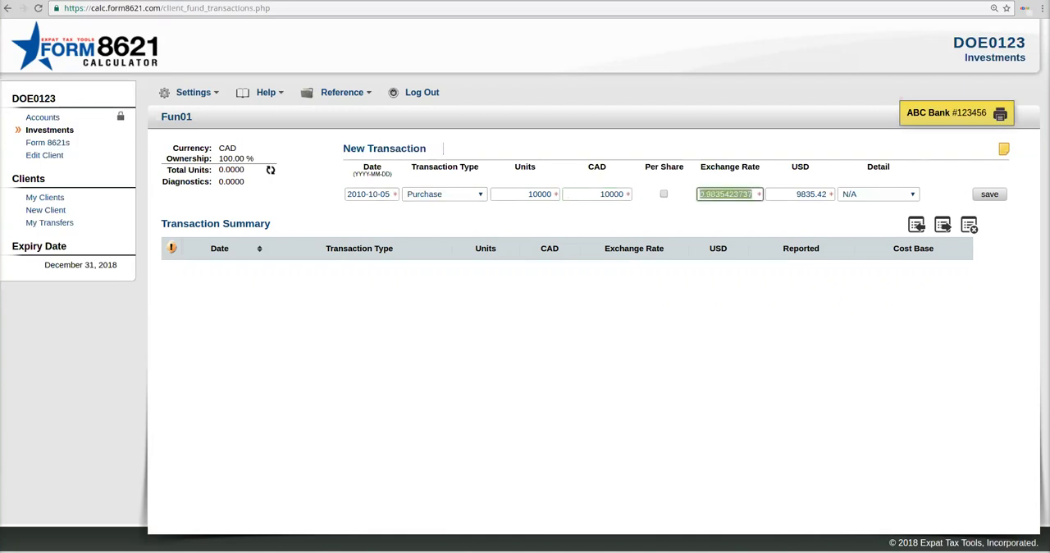
Step: Check the purchase's date, exchange rate and USD fields, and try overriding the exchange rate with 0.685
key(Return)
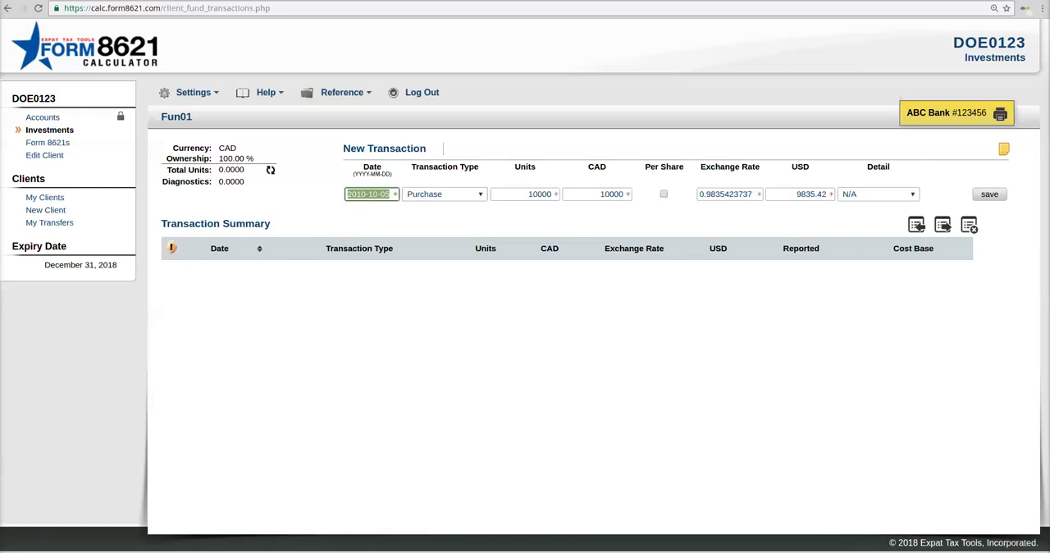
click(729, 195)
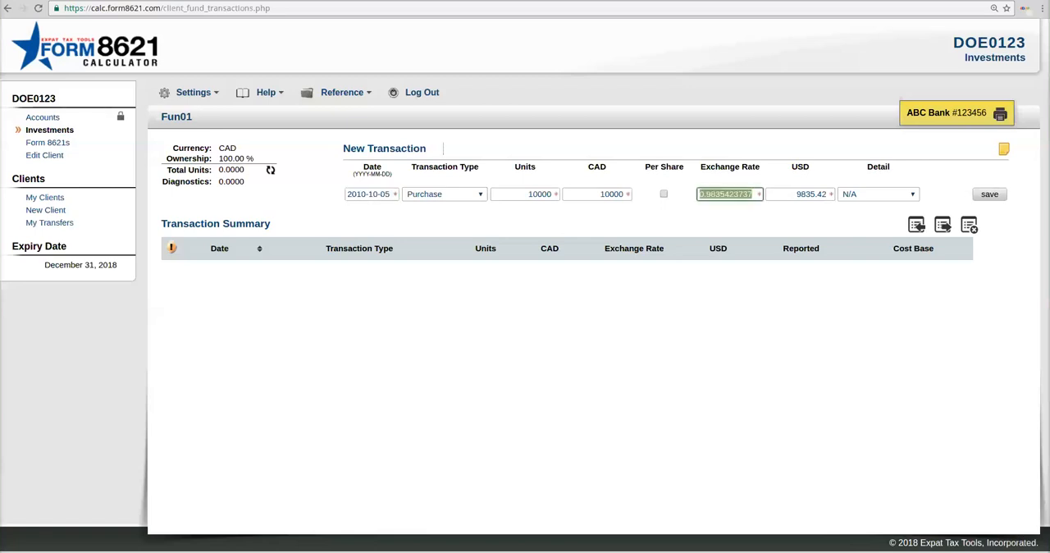
click(801, 195)
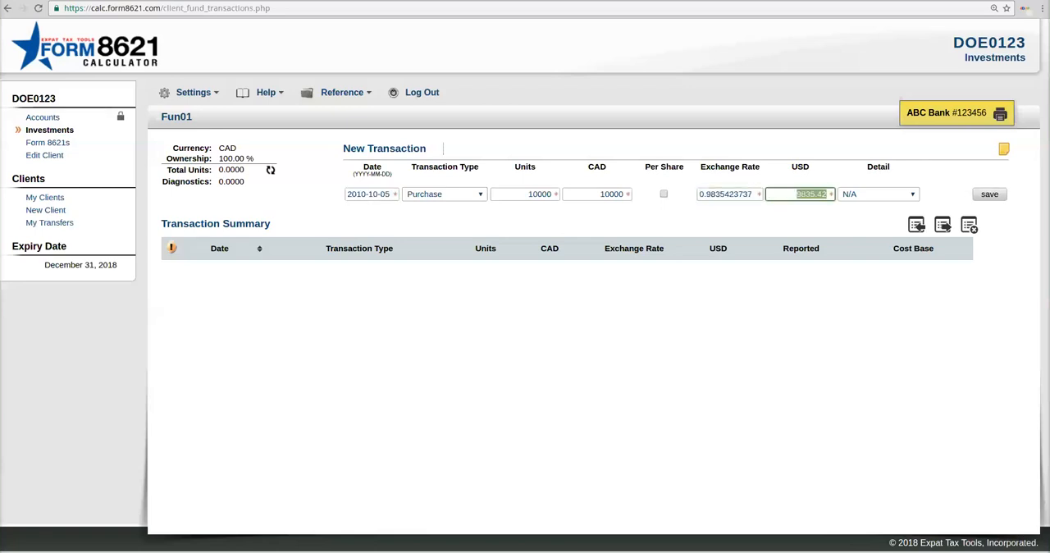
click(729, 194)
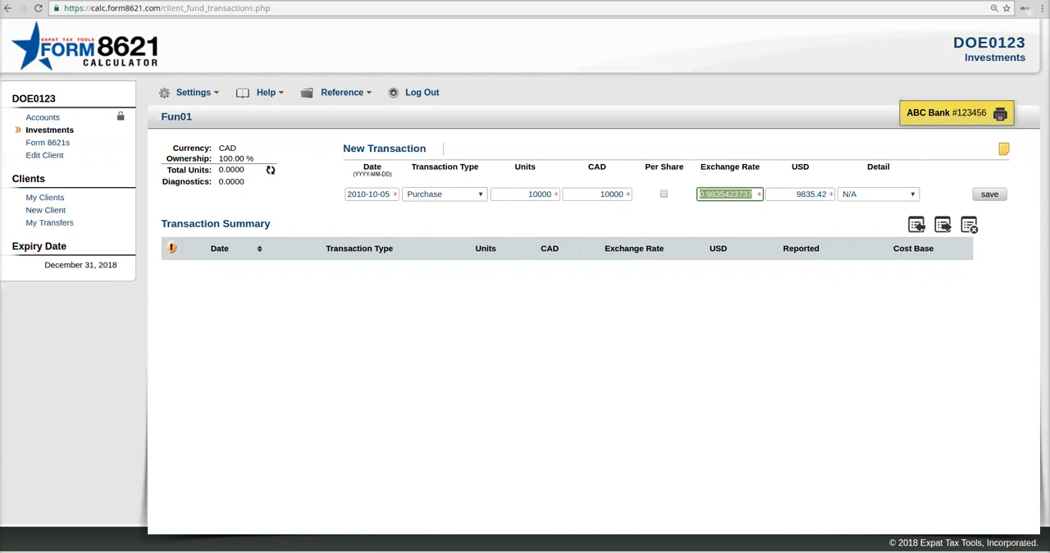
key(BackSpace)
text(0.685)
key(ctrl+a)
click(372, 195)
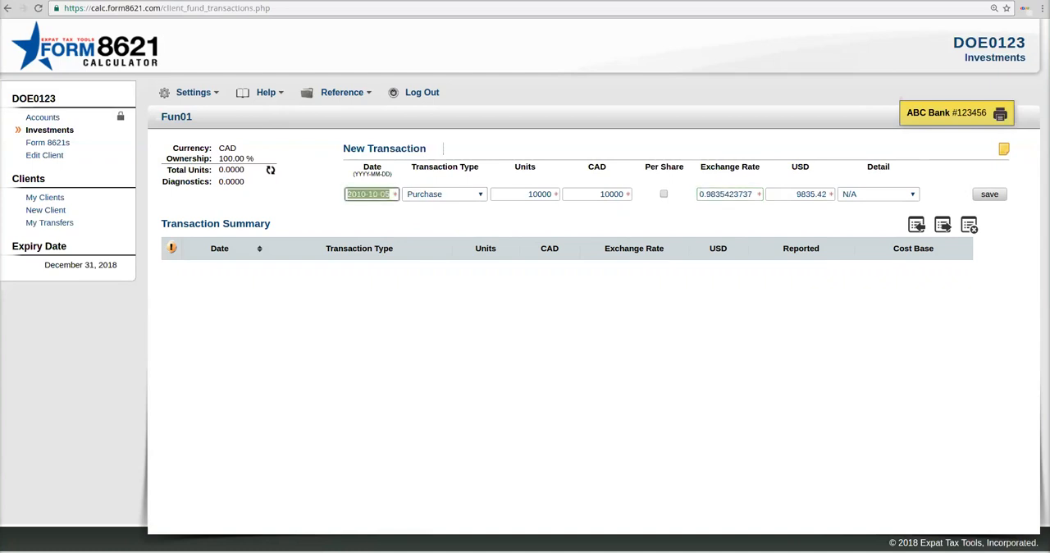
click(811, 194)
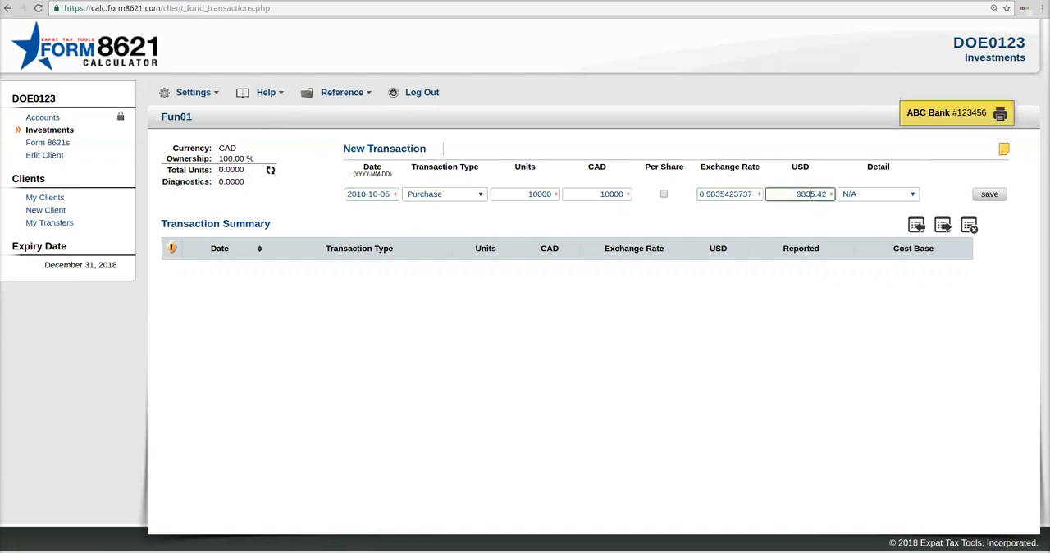
Step: Price the purchase at 1 CAD per share and save it, checking the CAD amount and diagnostics in its summary row
double_click(612, 194)
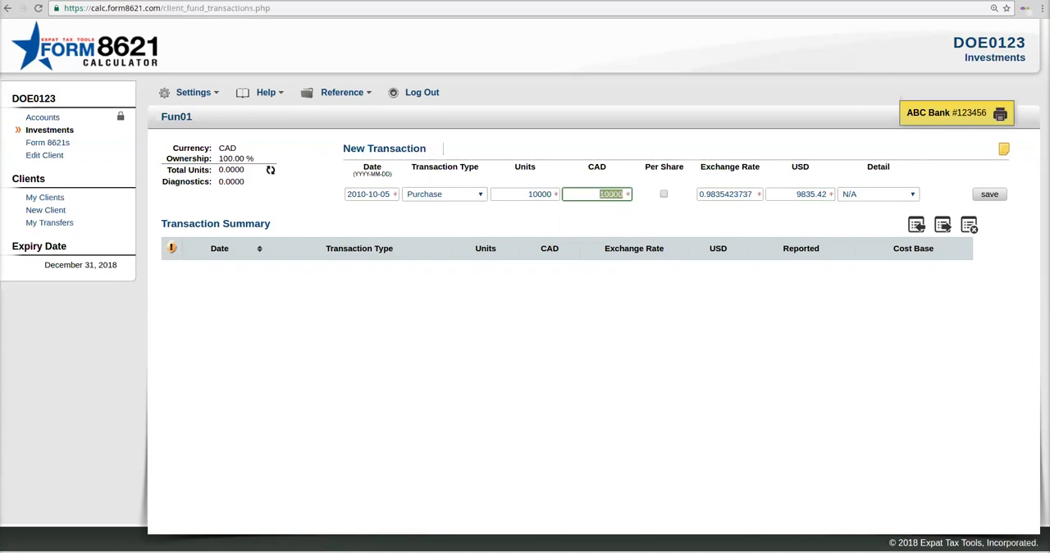
text(1)
key(Tab)
key(space)
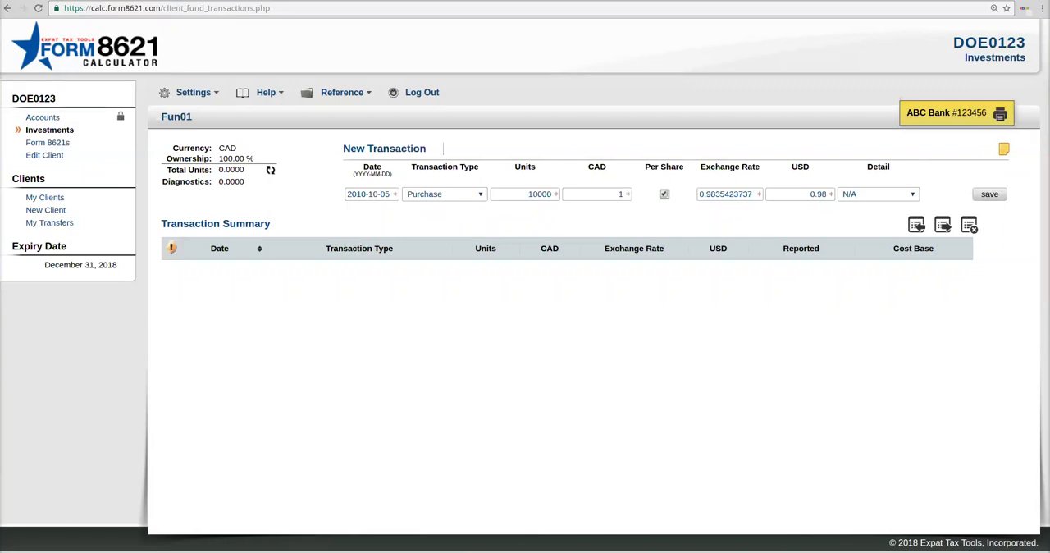
key(Return)
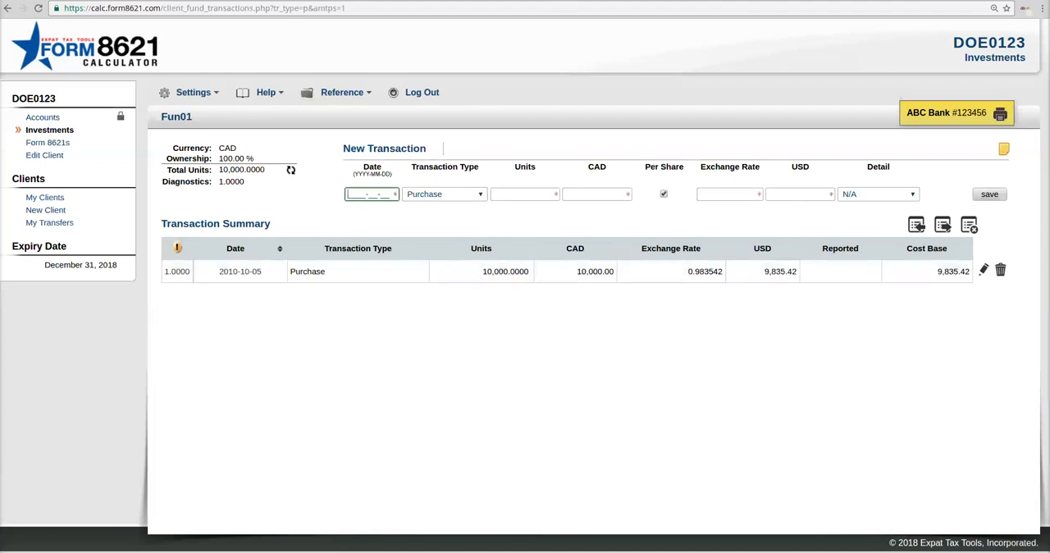
double_click(596, 272)
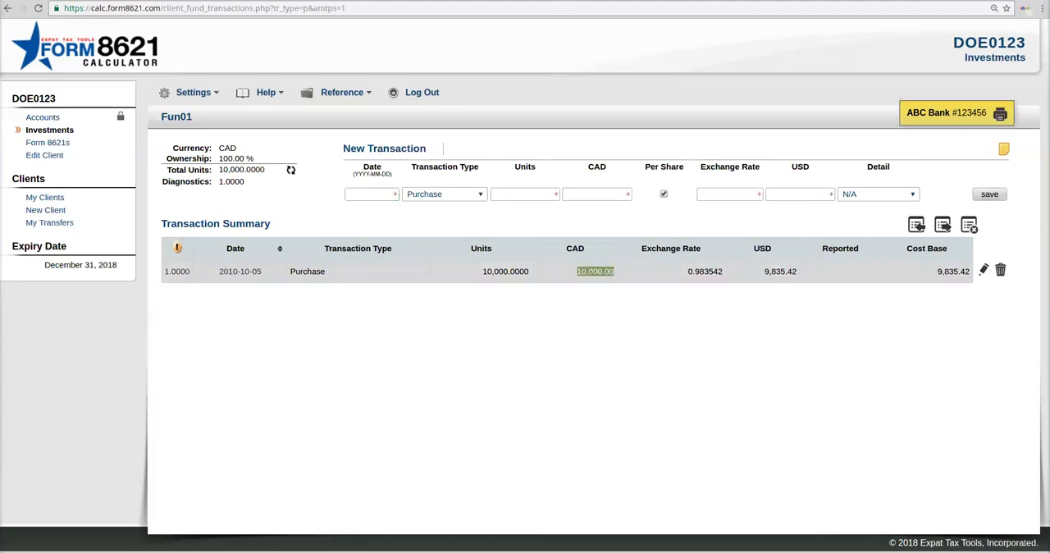
mouse_move(192, 271)
mouse_down()
mouse_move(160, 271)
mouse_move(186, 271)
mouse_up()
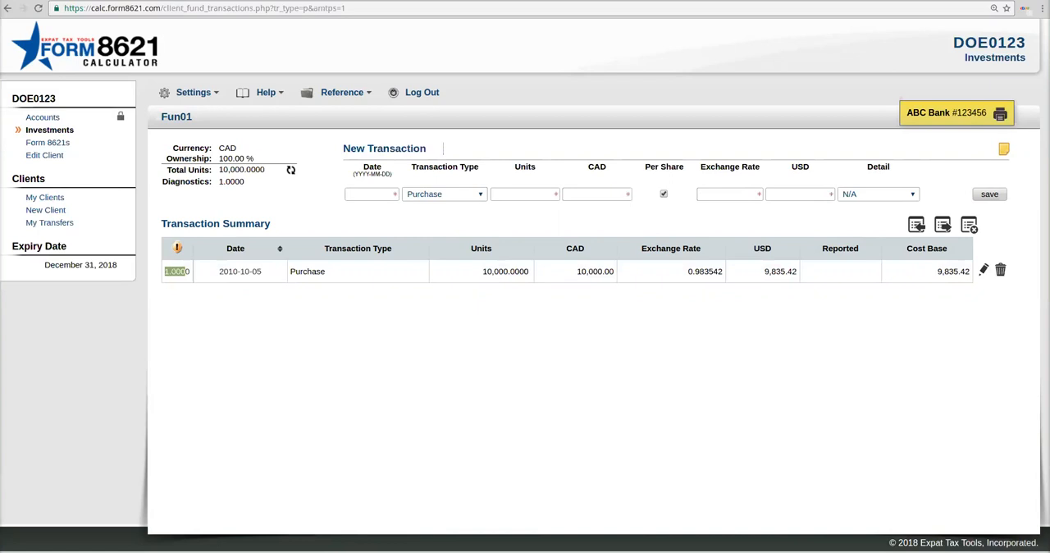
Step: Fill in a new distribution dated 2010-10-25 with an amount of 10 CAD
click(371, 194)
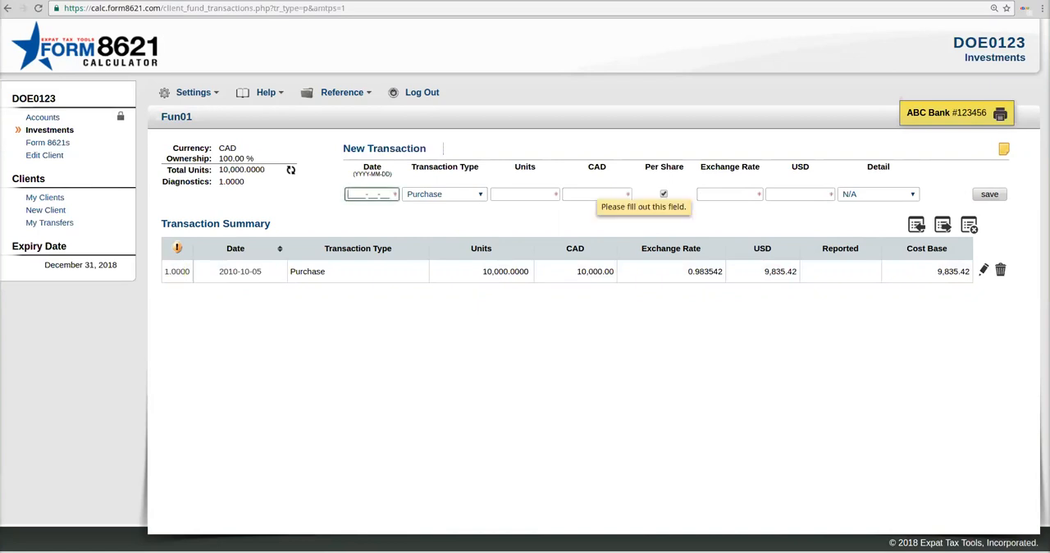
text(201)
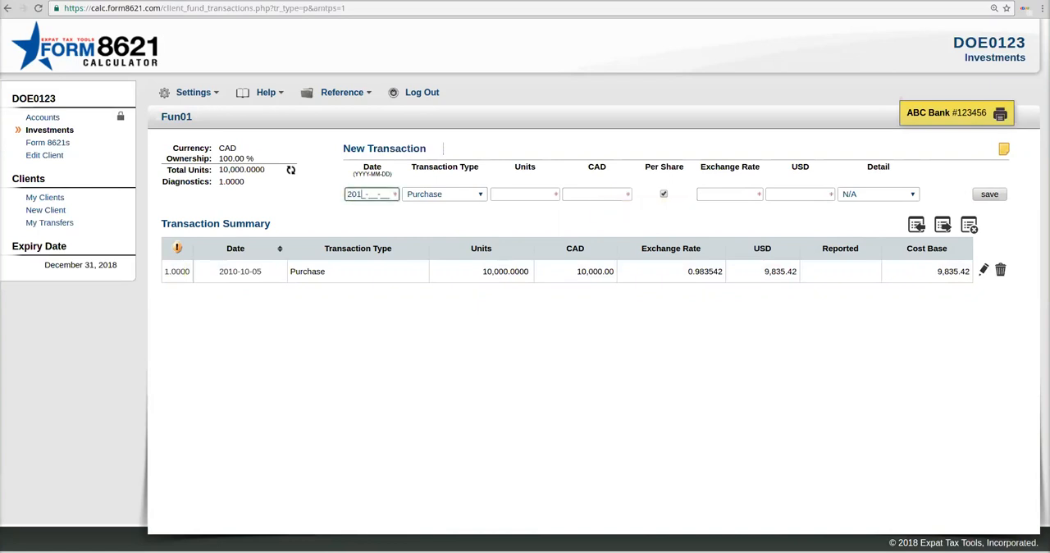
text(0-10-25)
key(Tab)
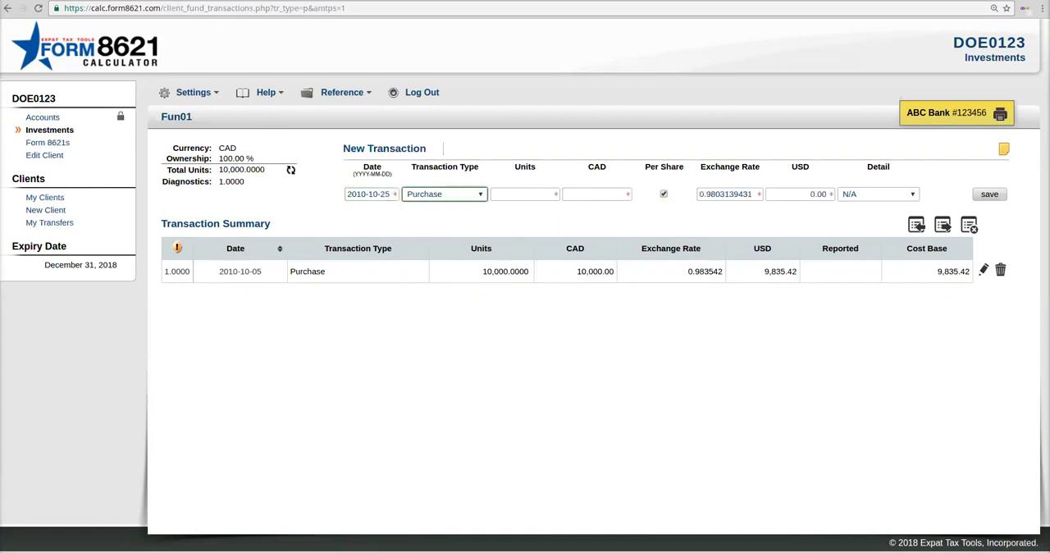
key(alt+Down)
key(Down)
key(Down)
key(Return)
key(Tab)
text(10)
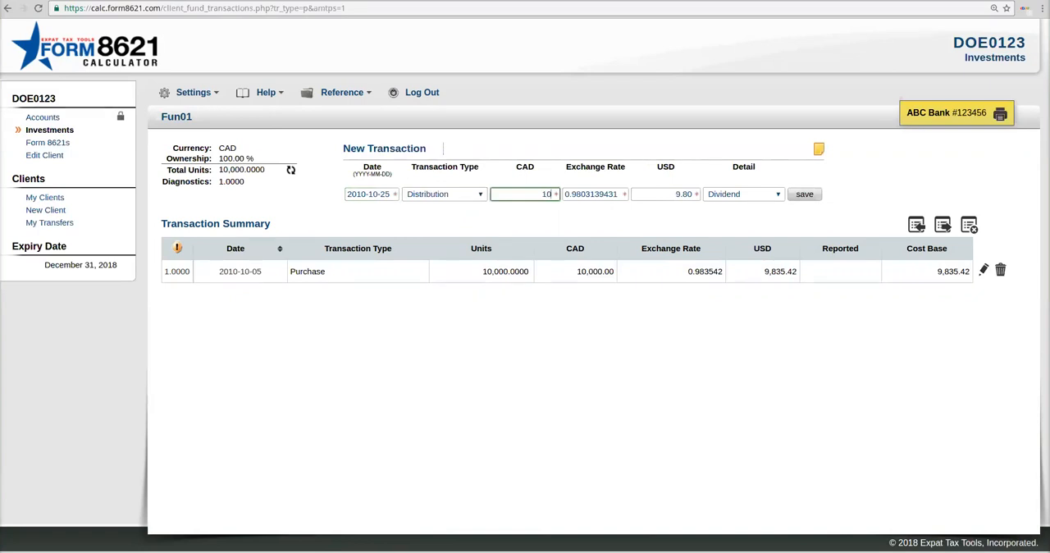
Step: Look through the distribution's detail options and select Cost Base Adjustment
click(744, 195)
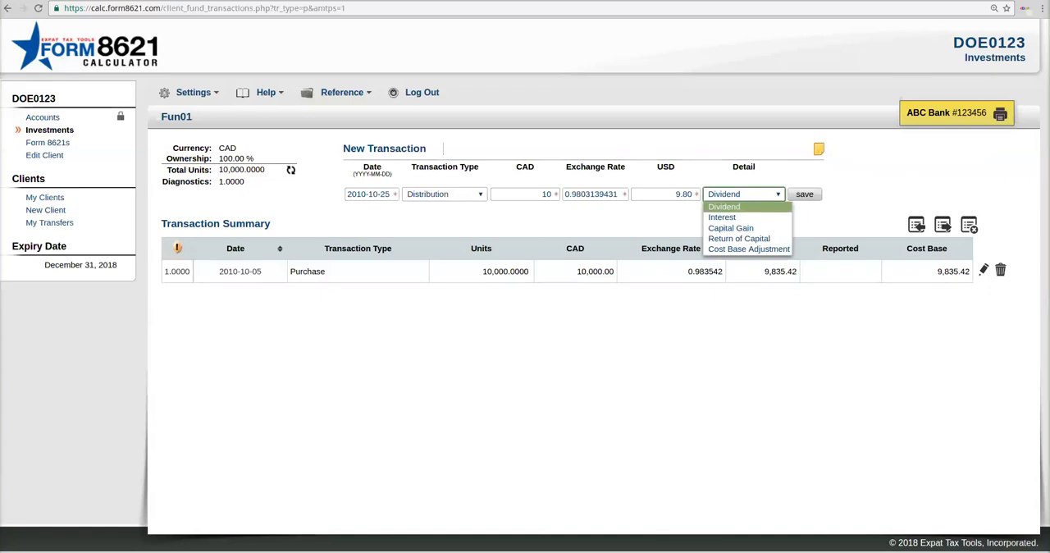
key(Down)
key(Down)
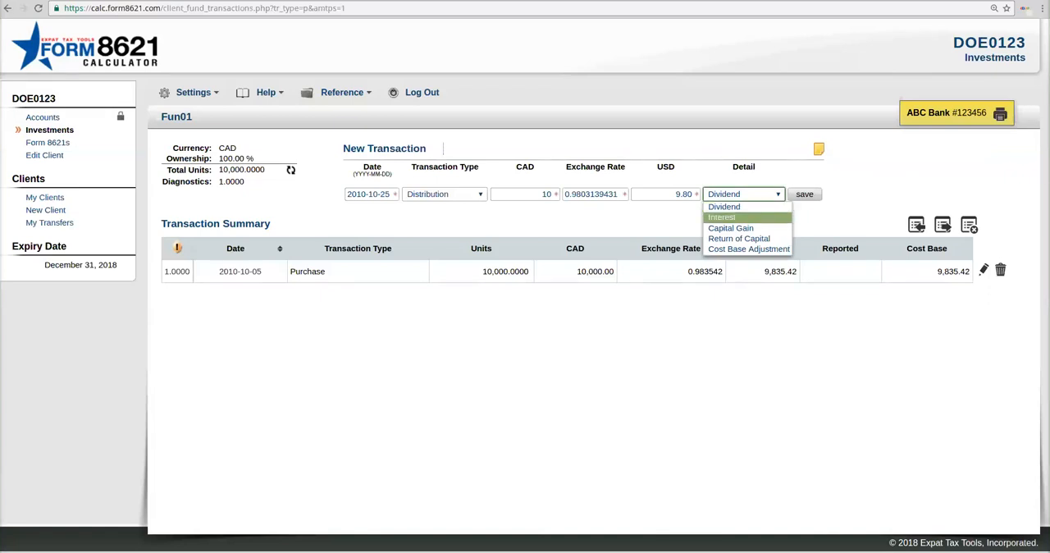
key(Down)
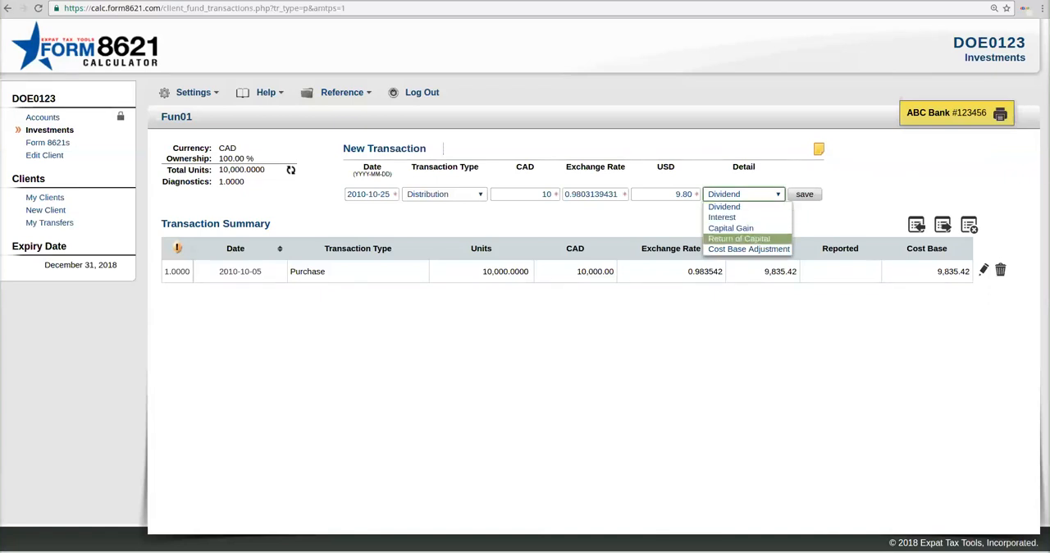
key(Down)
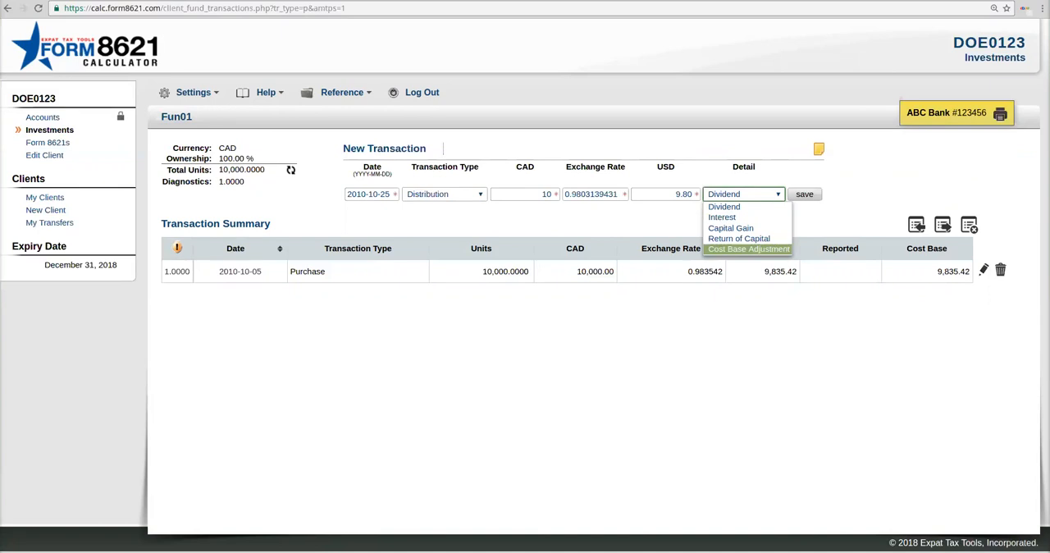
key(Up)
click(748, 249)
click(805, 195)
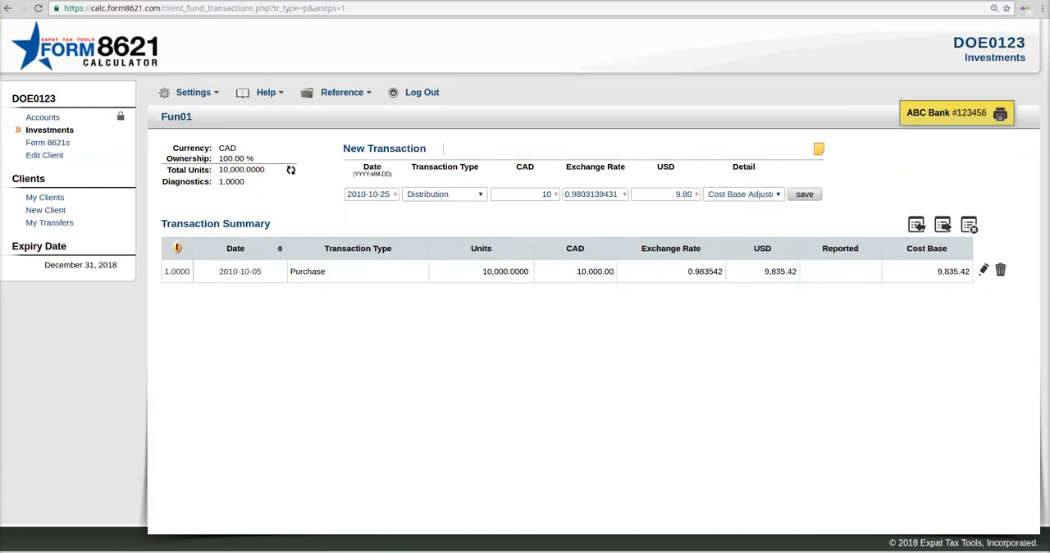
Step: Set the distribution's detail to Dividend and save the transaction
click(744, 194)
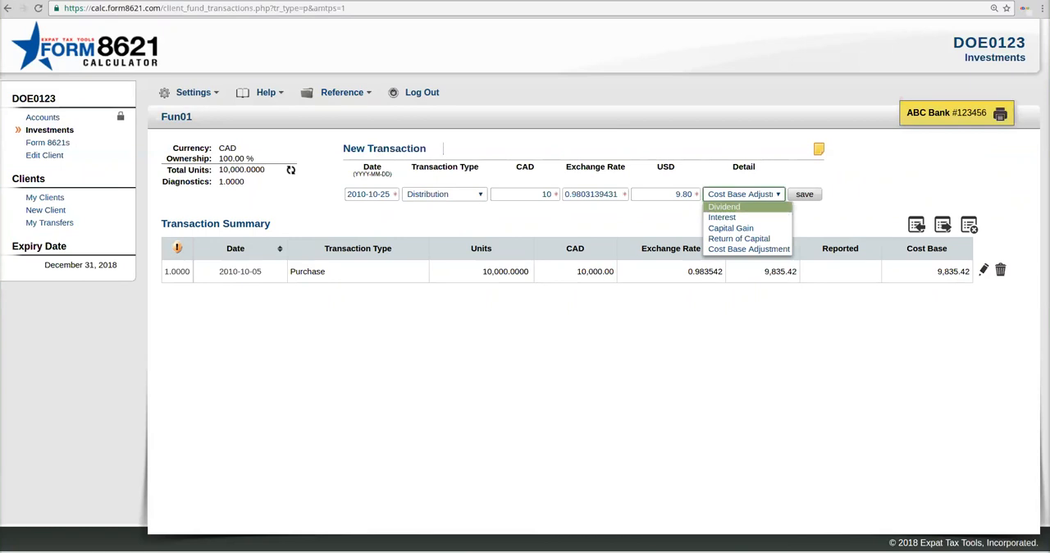
key(Return)
click(805, 194)
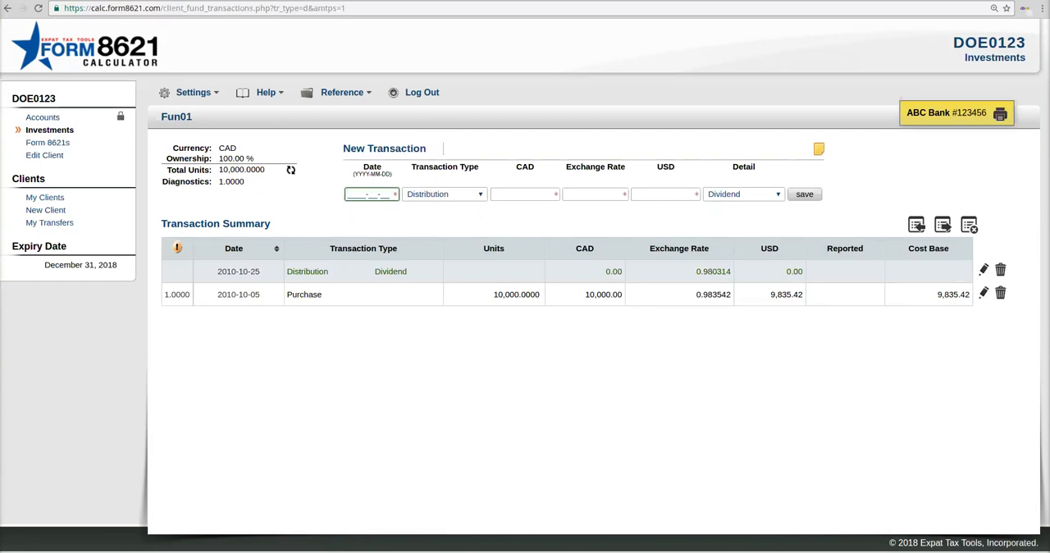
Step: Start a new transaction dated 2010-11-25 and set its transaction type to Reinvestment
text(2010-11-25)
key(Tab)
key(space)
key(Up)
key(Up)
key(Down)
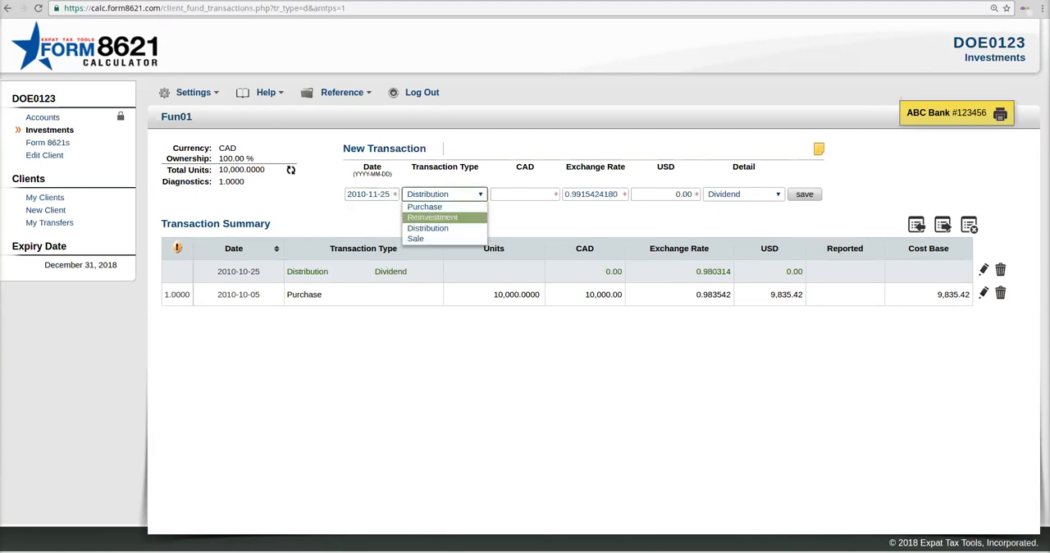
key(Return)
key(Tab)
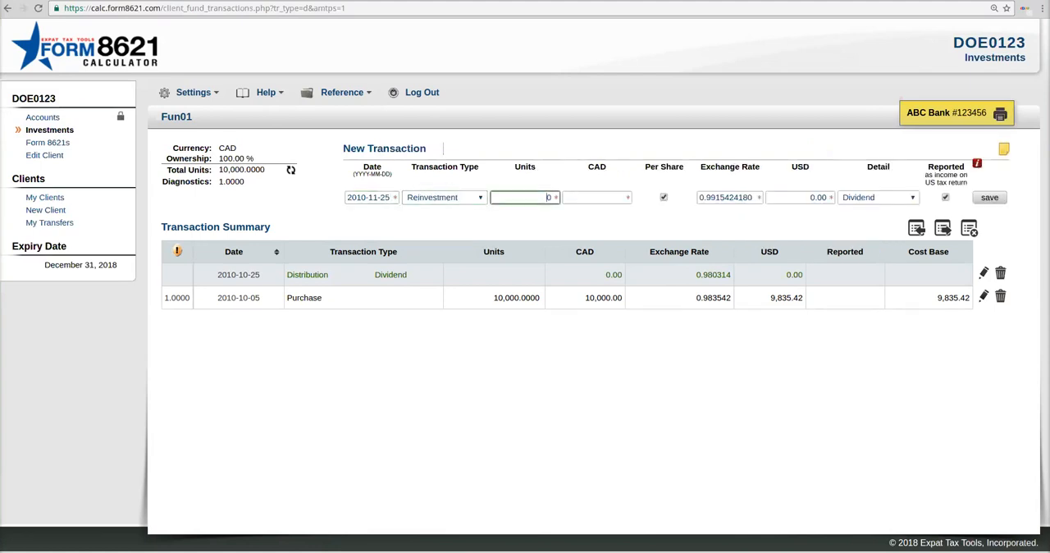
Step: Enter 10 units at 10 CAD per share for the reinvestment and save it
text(10)
key(Tab)
text(10)
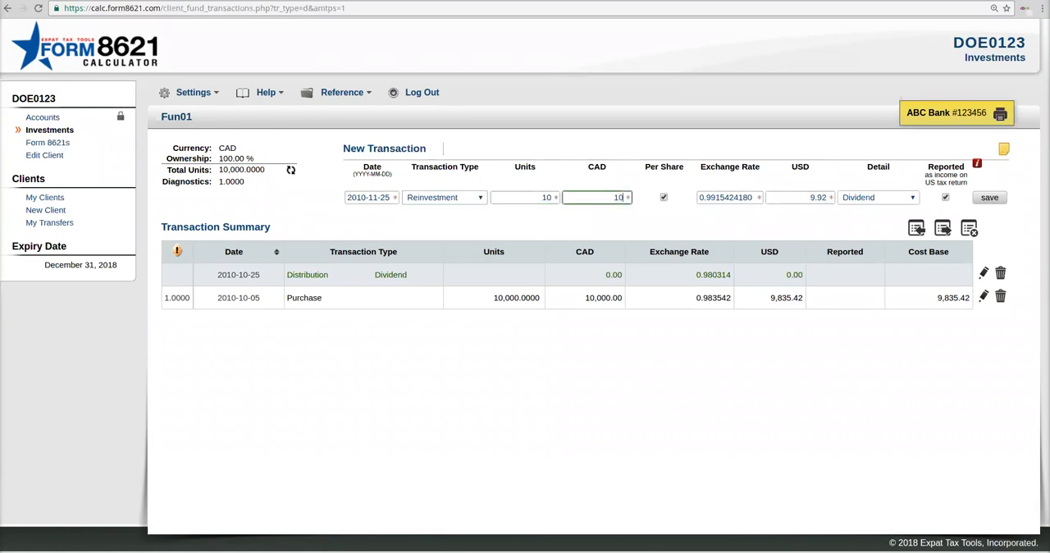
key(Tab)
key(Return)
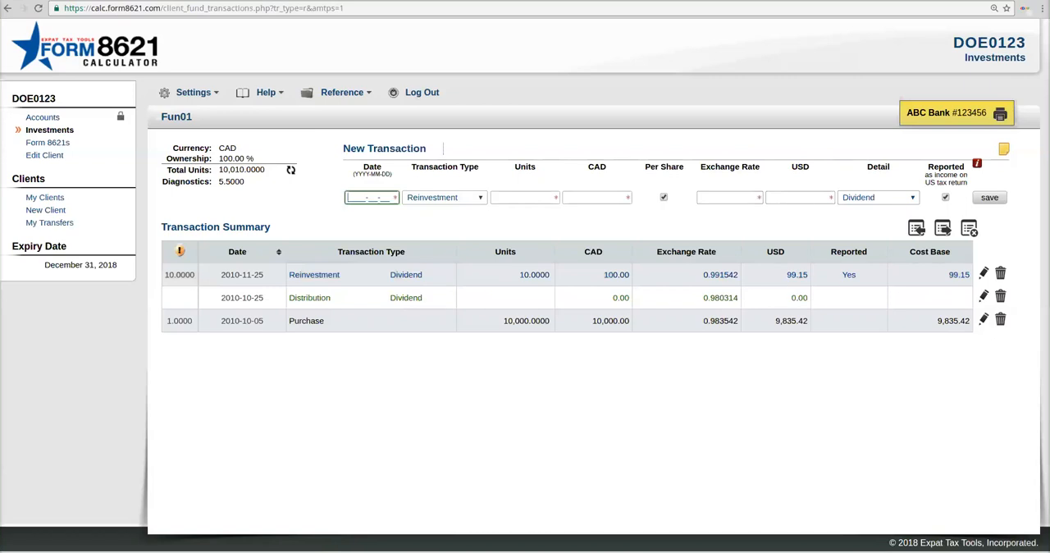
Step: Start a new transaction dated 2010-12-31 and set its transaction type to Sale
text(2010-12-31)
key(Tab)
key(d)
key(s)
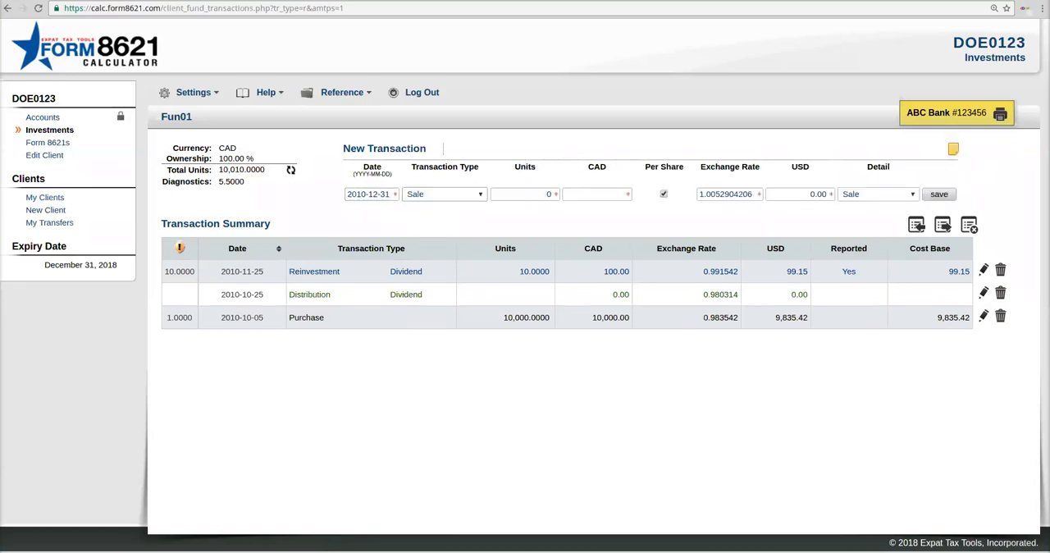
Step: Enter 10000 units for a total of 10000 CAD in the sale and save the transaction
key(Tab)
text(10000)
key(Tab)
text(10000)
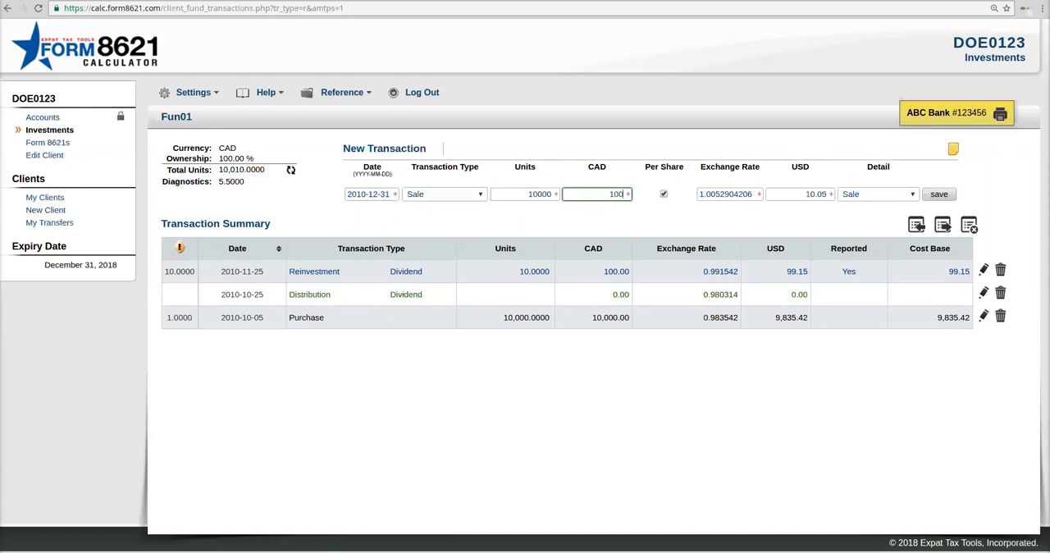
key(Tab)
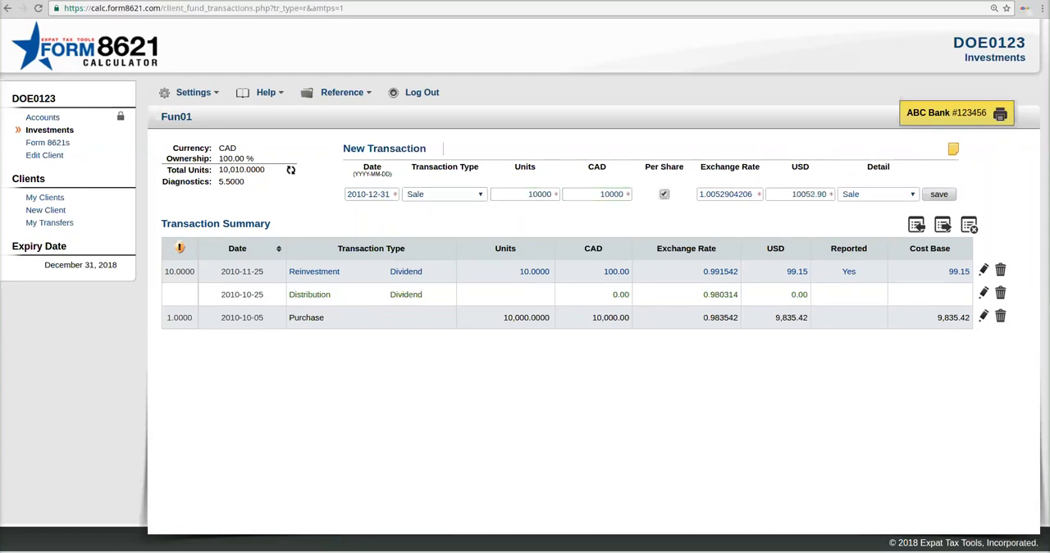
click(940, 194)
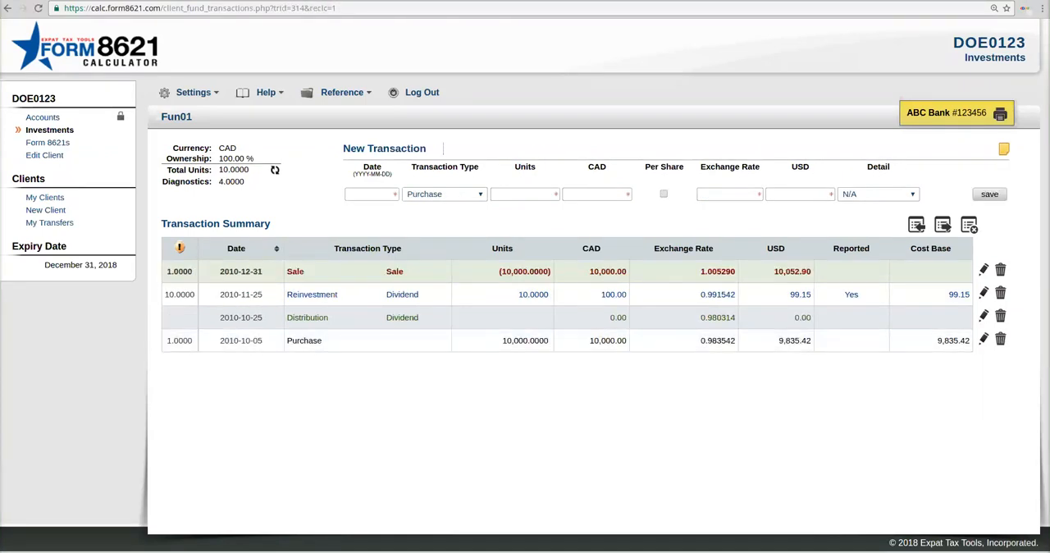
Step: Review the transaction types in the summary, set the 2010-10-25 distribution's amount to 10 CAD and save it
drag(288, 272, 338, 295)
mouse_move(287, 317)
mouse_down()
mouse_move(328, 318)
mouse_move(288, 341)
mouse_move(321, 341)
mouse_up()
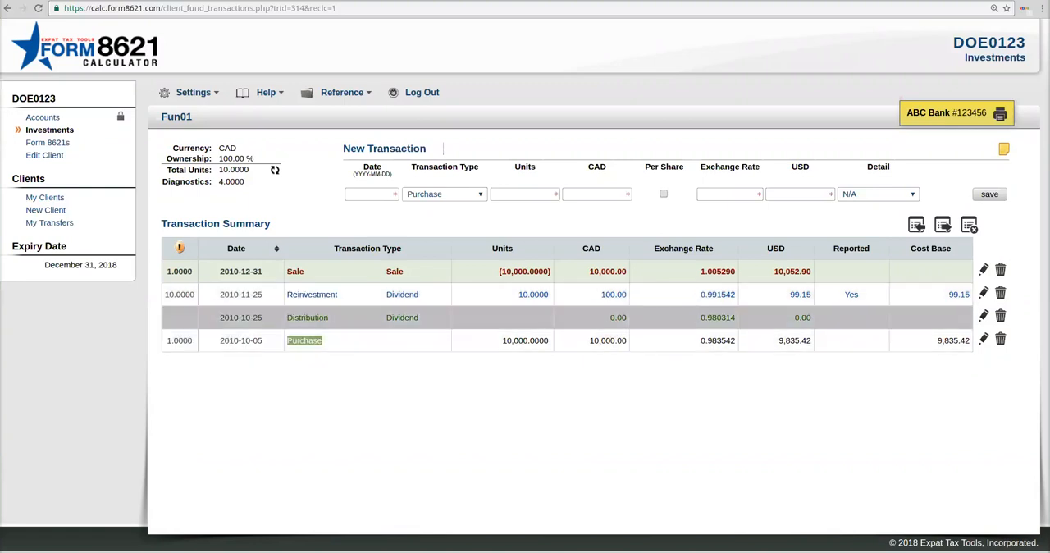
click(983, 315)
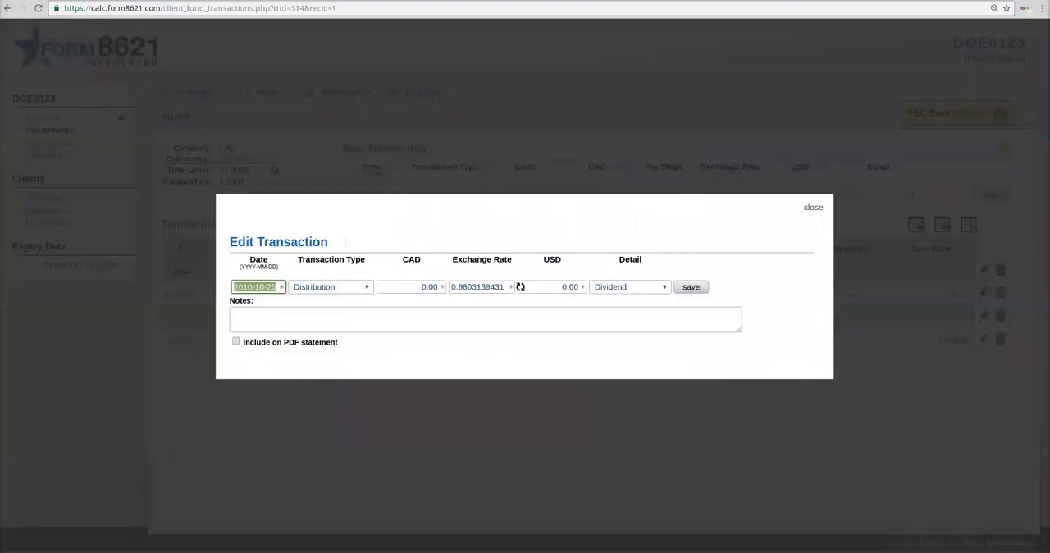
click(423, 286)
text(1)
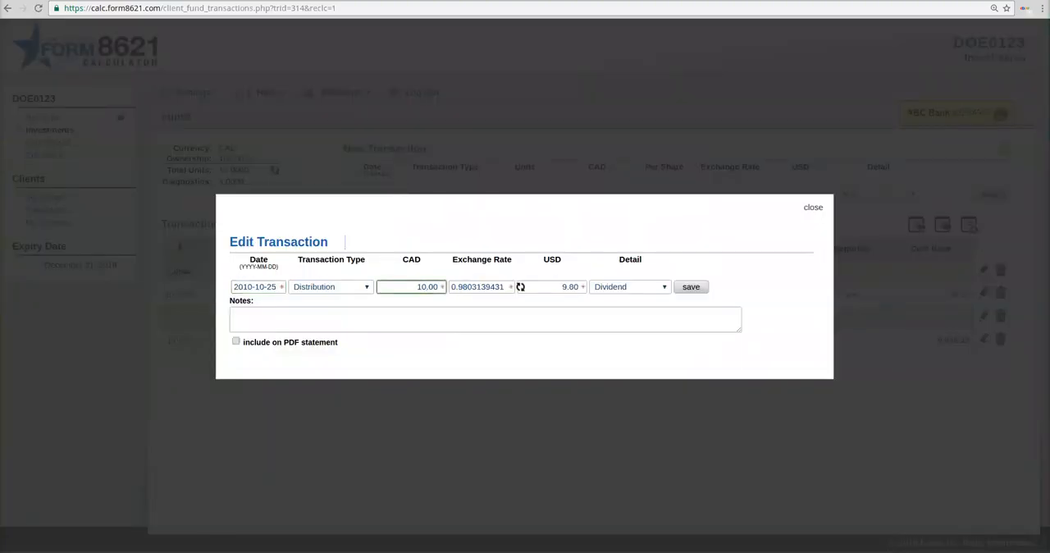
click(691, 286)
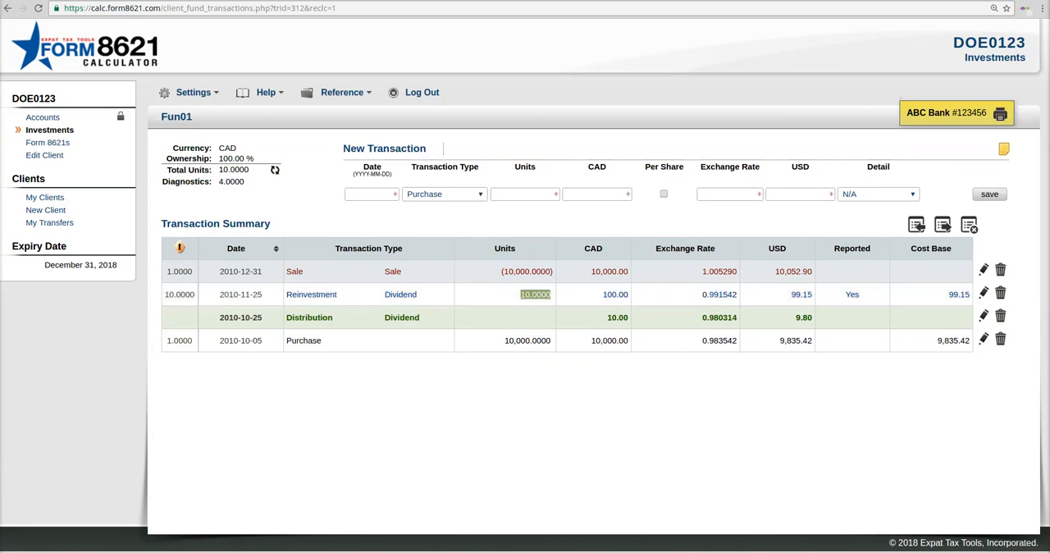
Step: Add and save a purchase dated 2011-12-12 with 100 units and a total amount of 100000 CAD
click(370, 194)
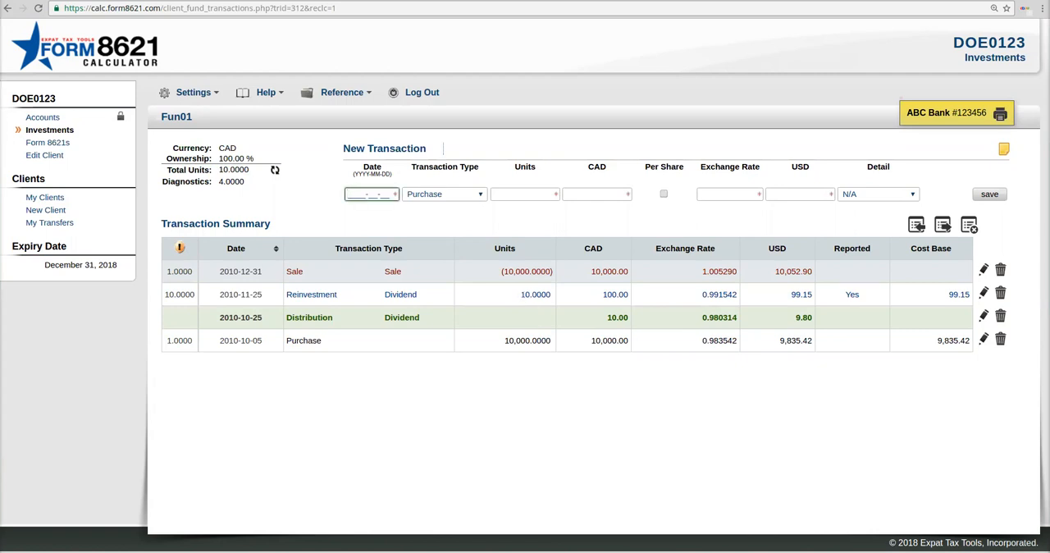
text(2011-12-12)
key(Tab)
key(Tab)
text(100)
key(Tab)
text(100000)
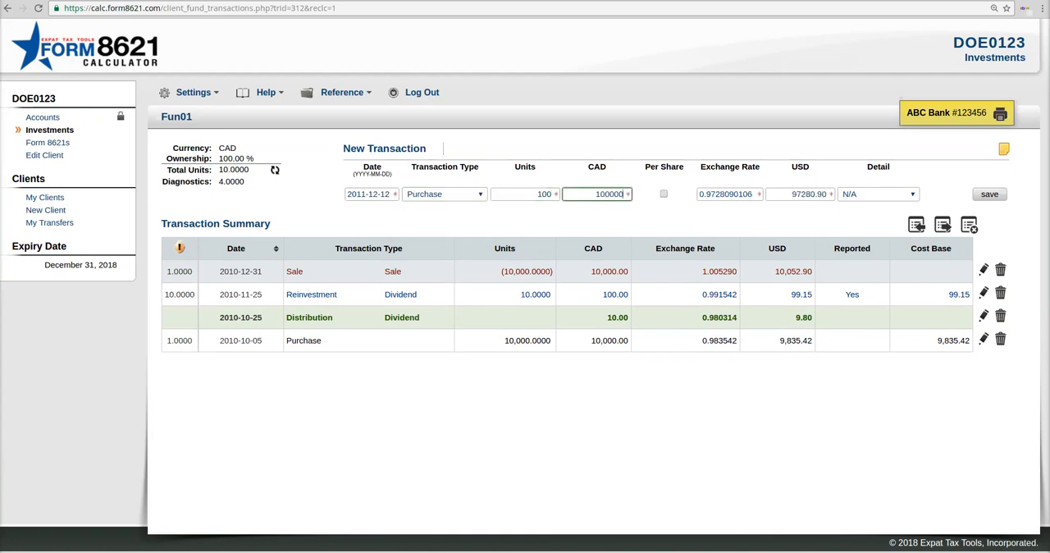
key(Return)
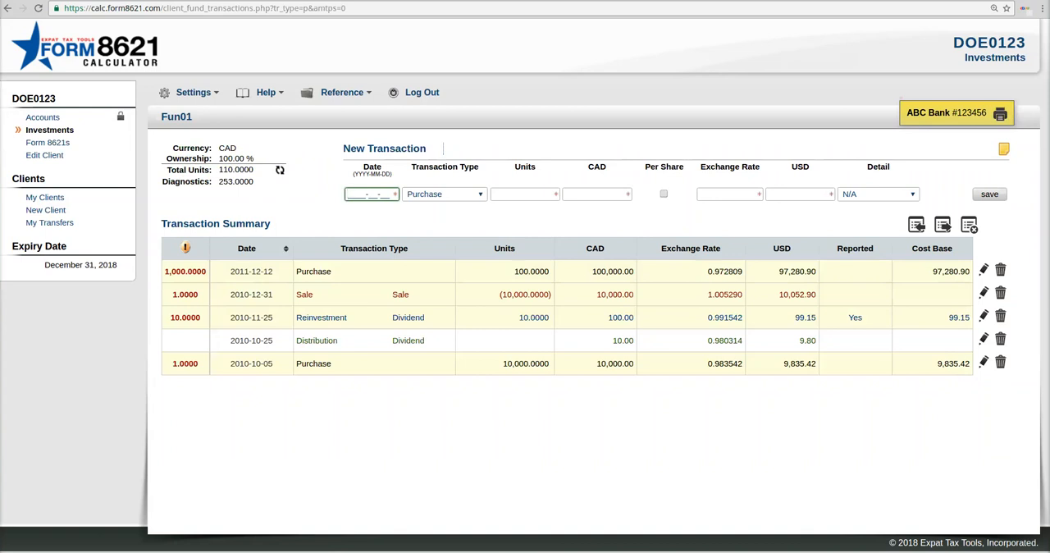
Step: Check the diagnostics flagged for the 2011-12-12 purchase, set that purchase's amount to 100 CAD and save it
double_click(236, 181)
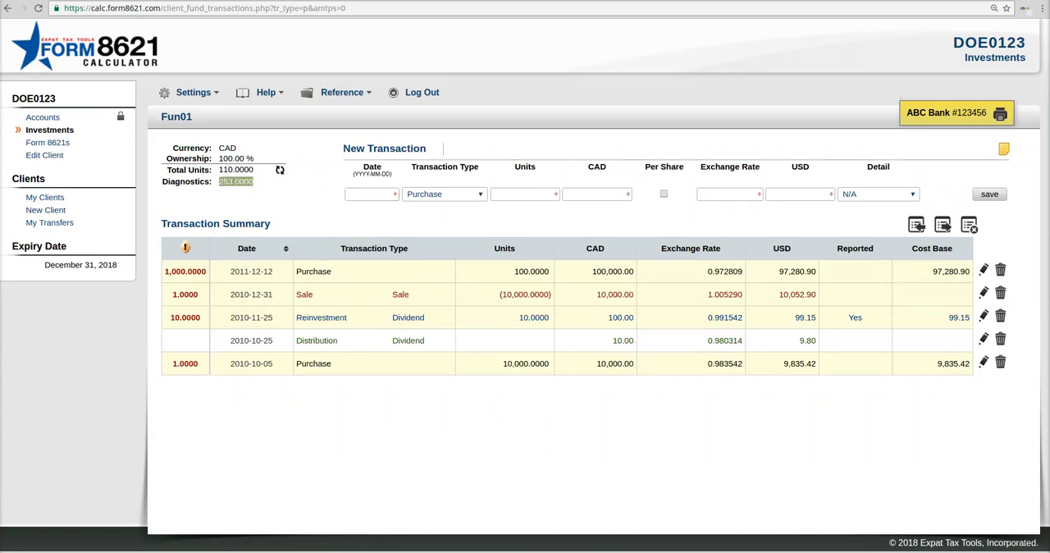
double_click(186, 272)
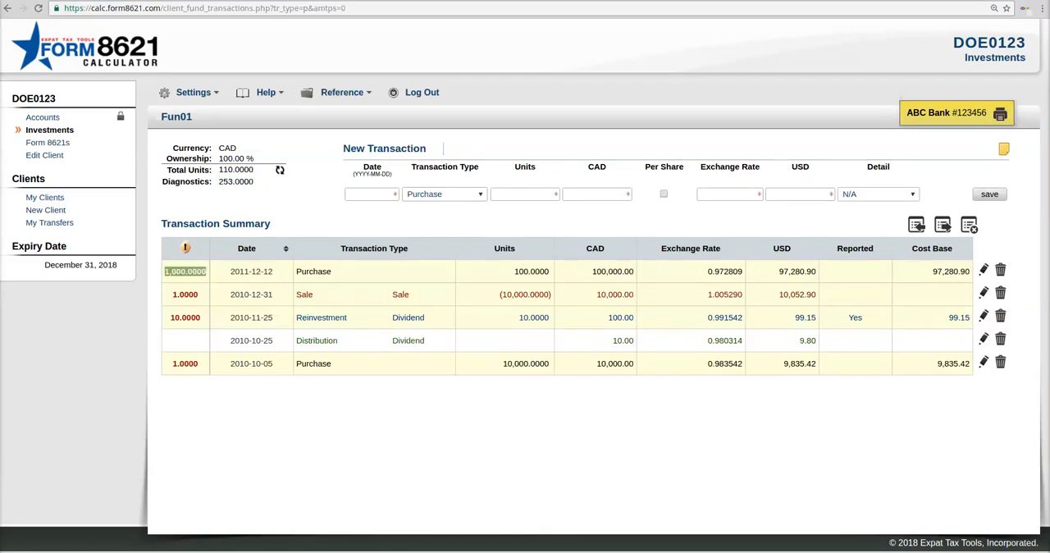
click(185, 272)
drag(165, 272, 186, 272)
click(984, 270)
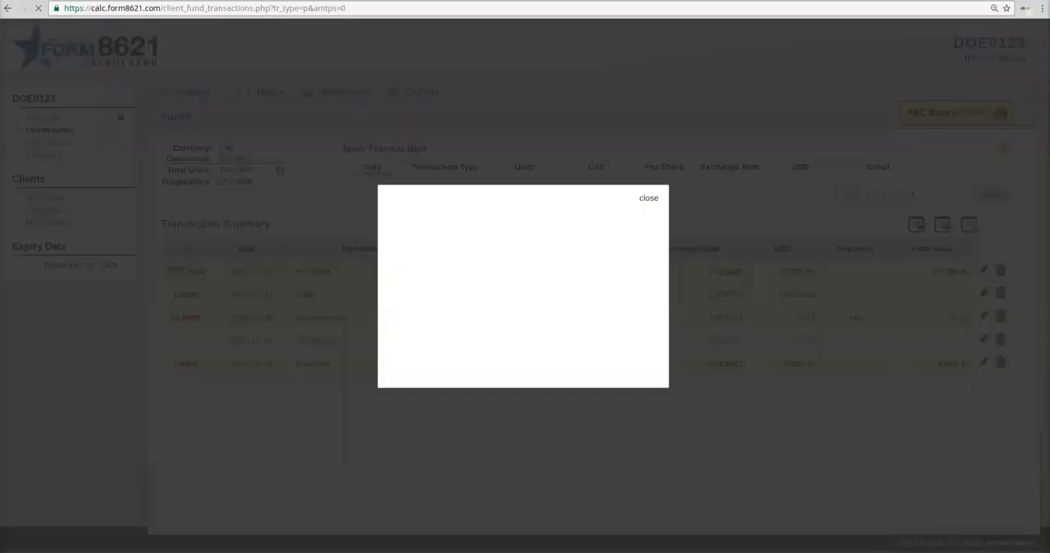
click(480, 286)
key(Delete)
key(Delete)
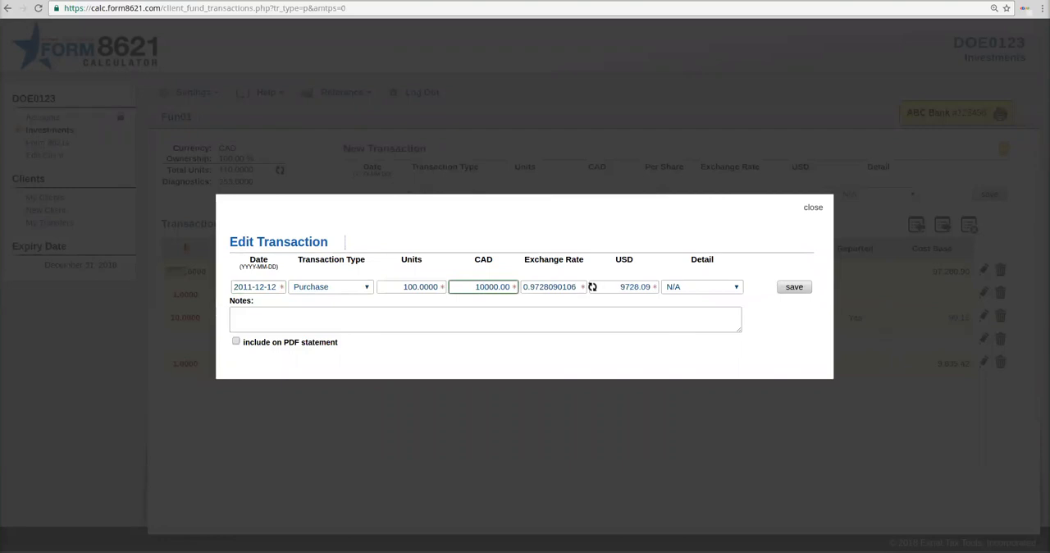
text(0)
key(Delete)
key(Delete)
click(795, 286)
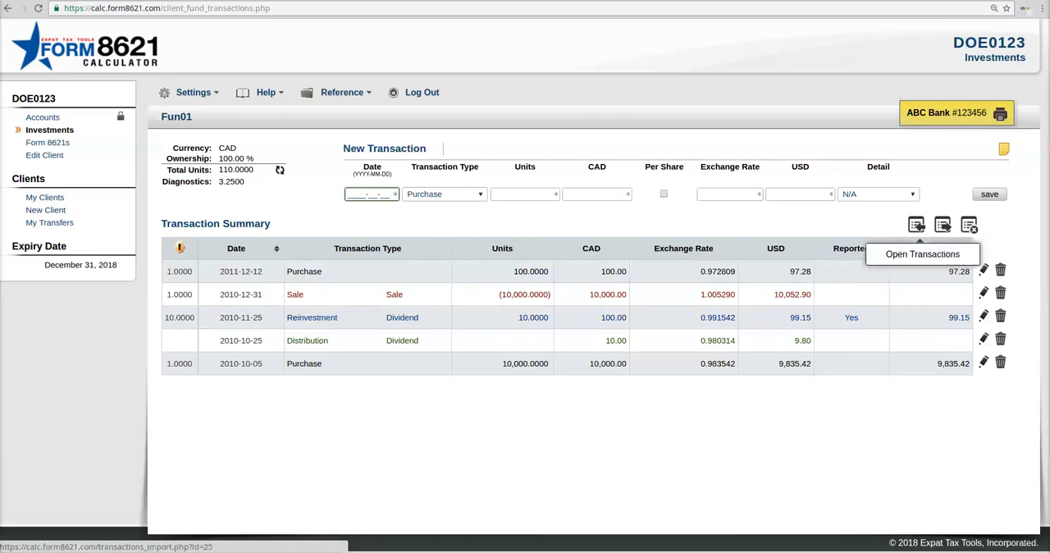
Step: Look at the transaction import dialog, close it, and export Fun01's transactions to a file
click(917, 224)
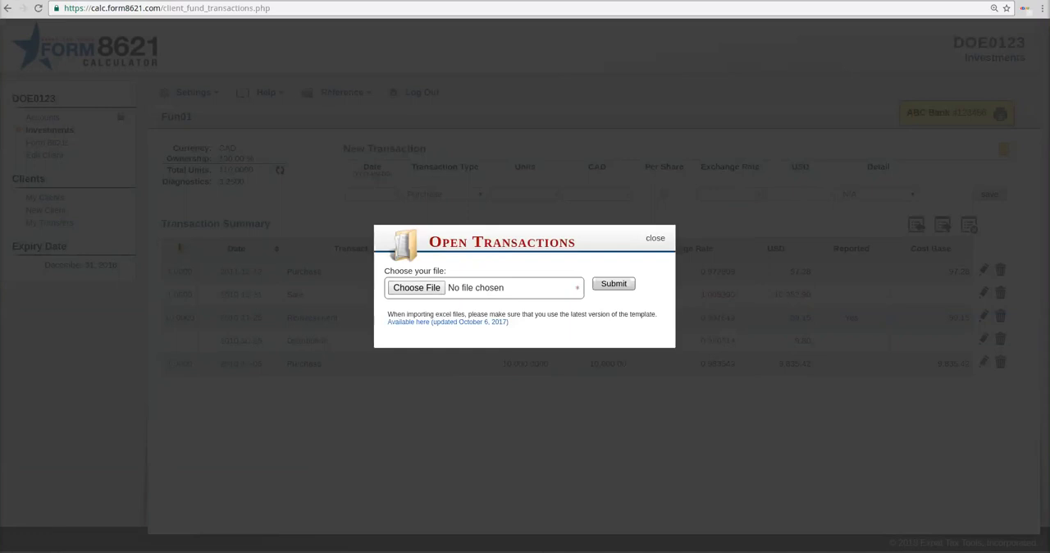
click(656, 238)
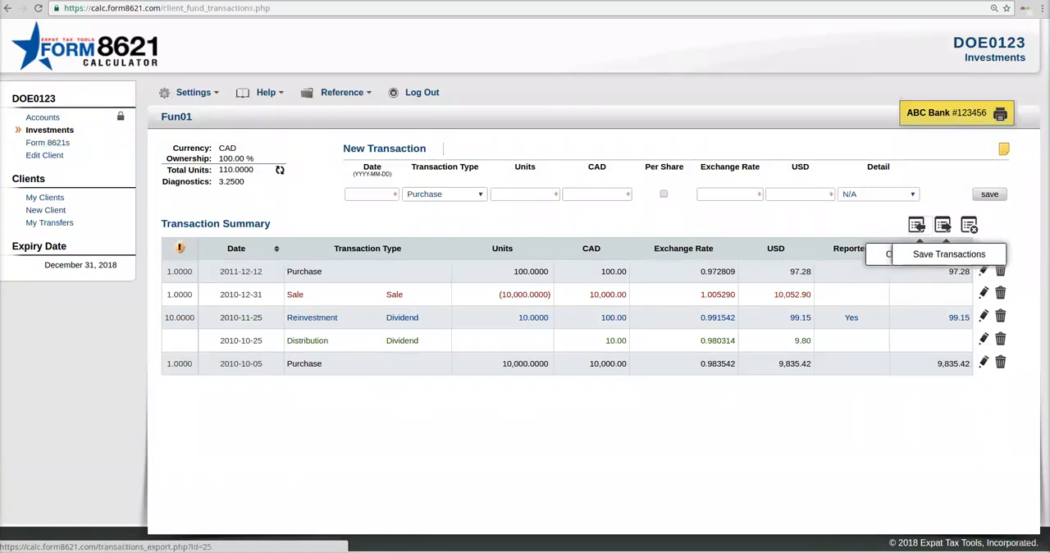
click(944, 226)
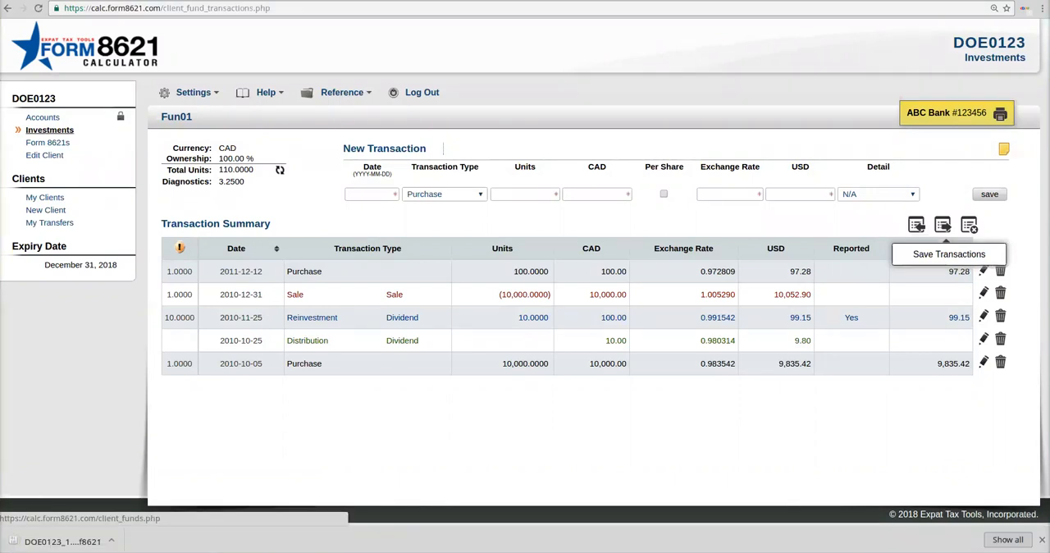
Step: Add and save a new investment named Fund2 for the client, keeping CAD as its currency
click(49, 129)
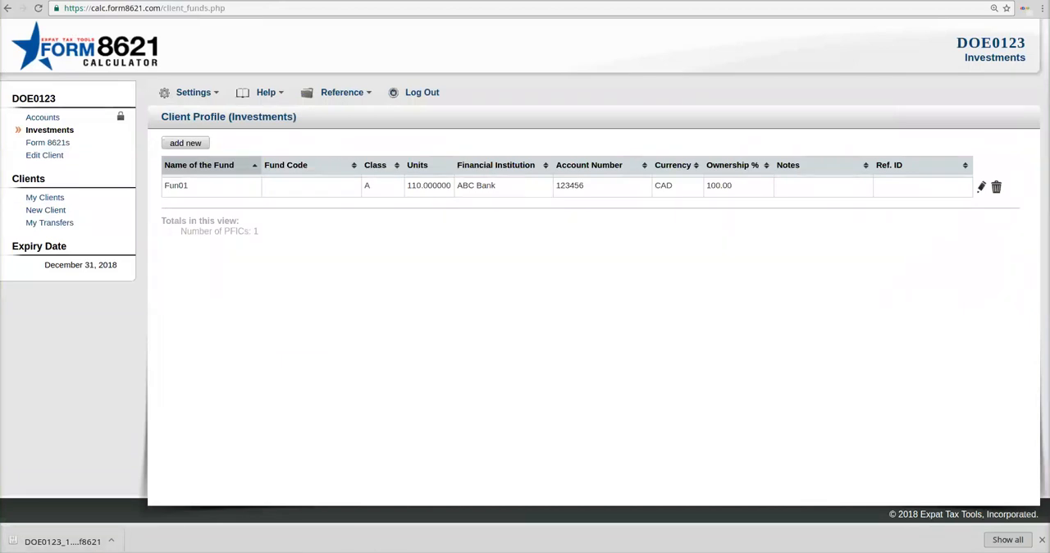
click(185, 143)
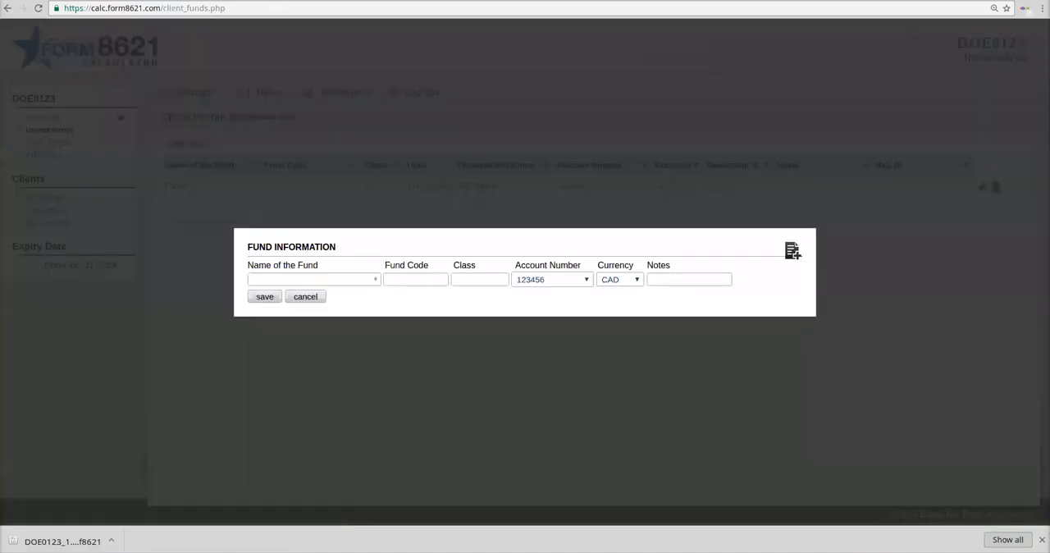
text(Fund2)
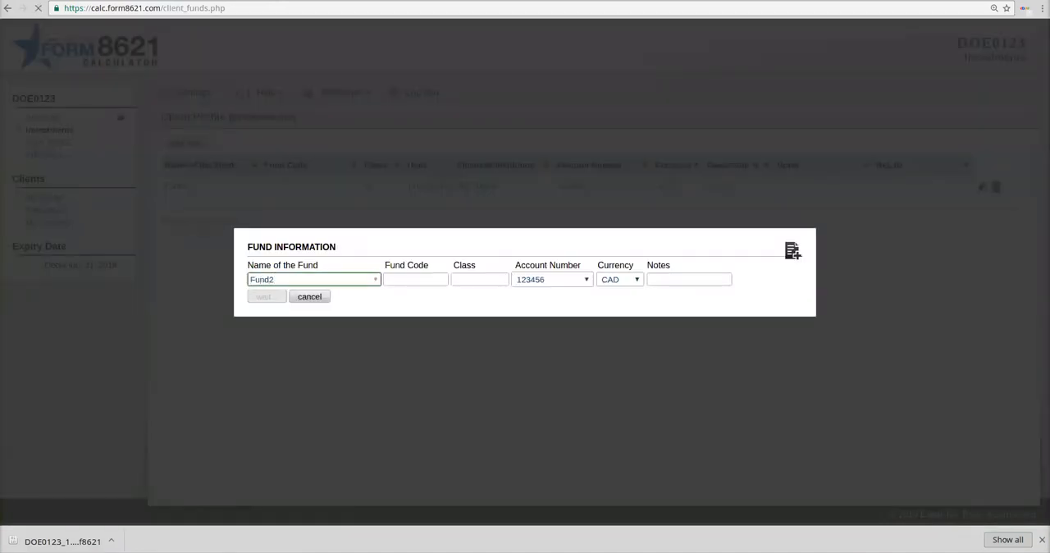
click(264, 296)
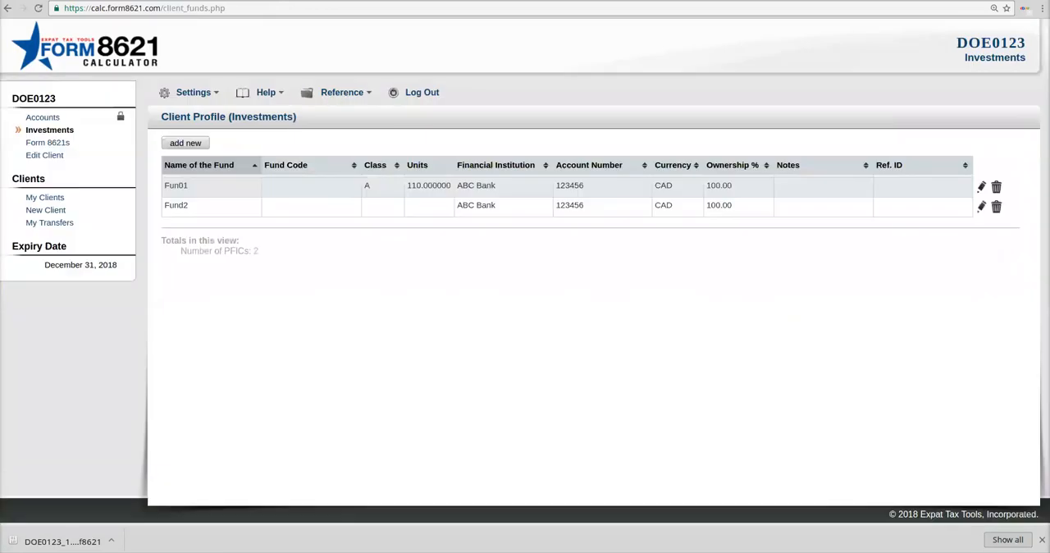
Step: Import the exported Fun01 transaction history file from Downloads into Fund2
click(188, 205)
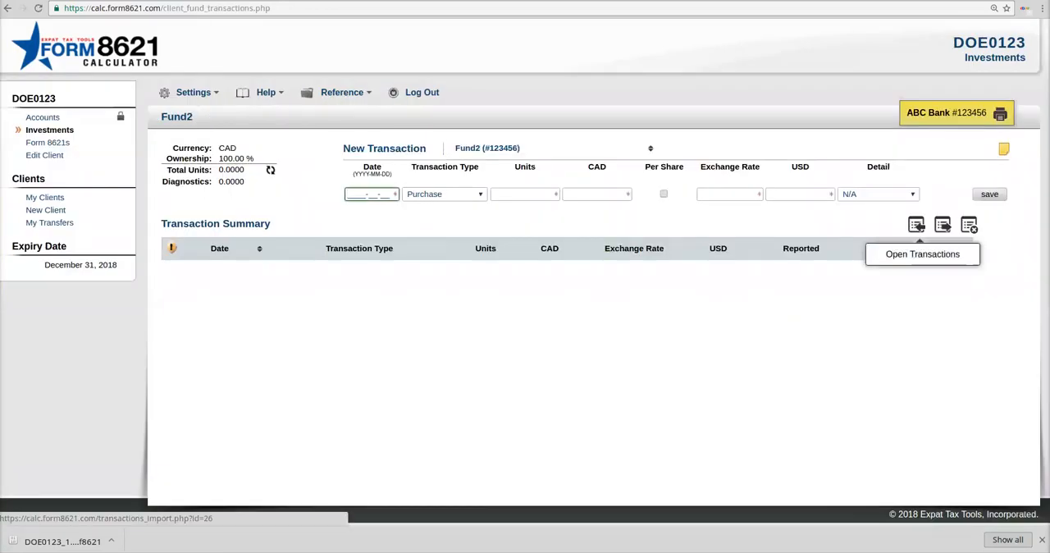
click(916, 224)
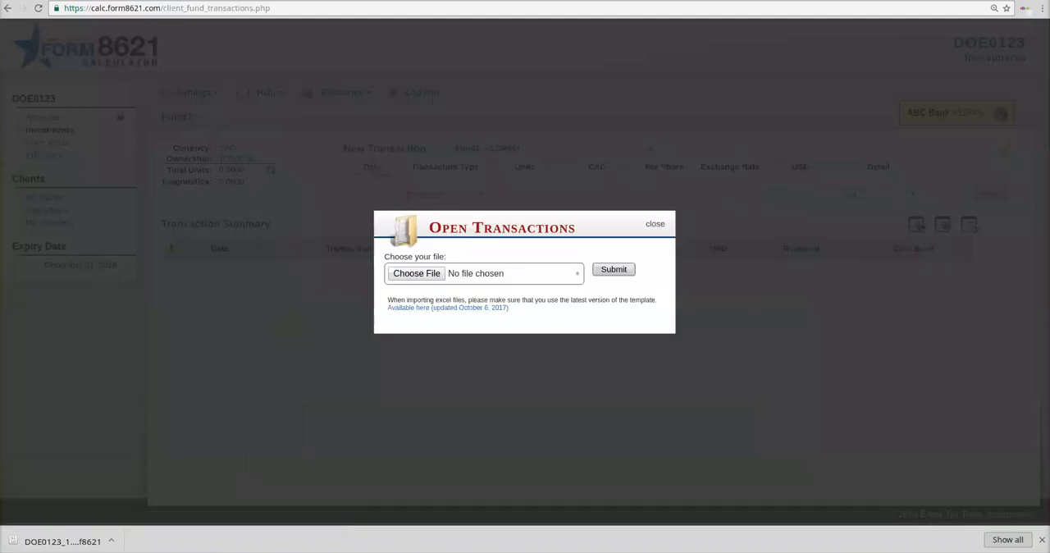
click(416, 273)
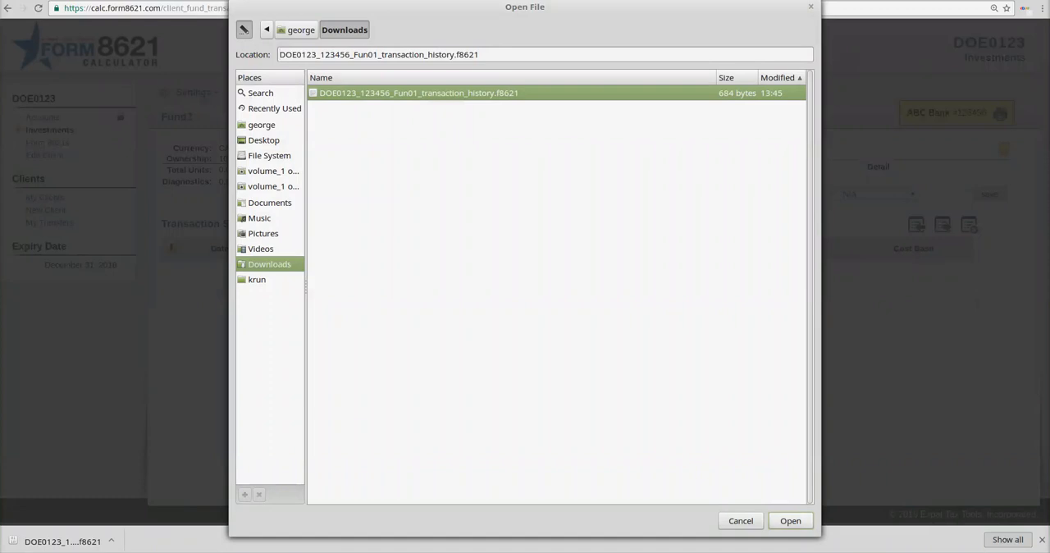
click(791, 521)
click(614, 269)
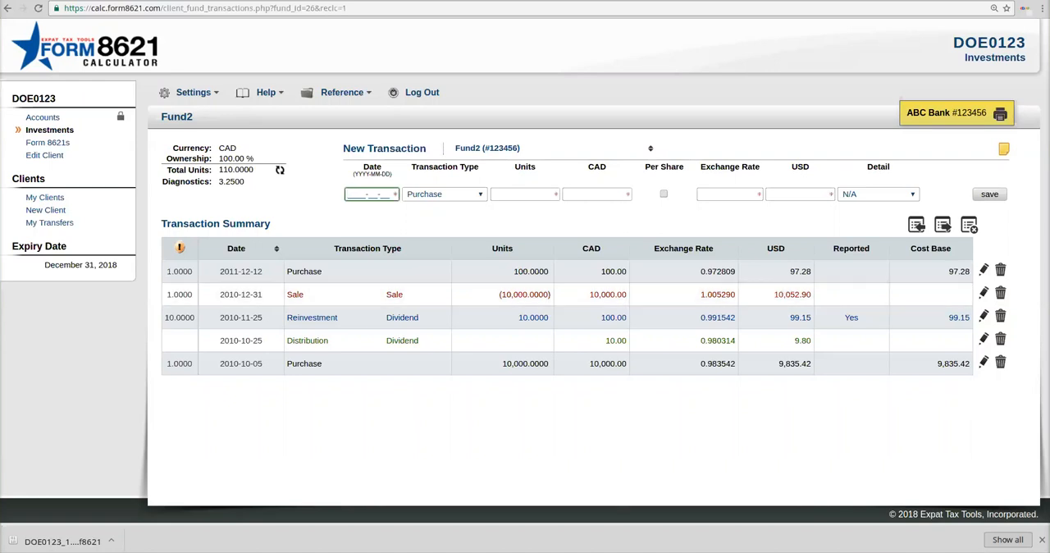
Step: Download the Excel import template, open history-import.xls as a spreadsheet and select the first transaction type cell, B8
click(266, 92)
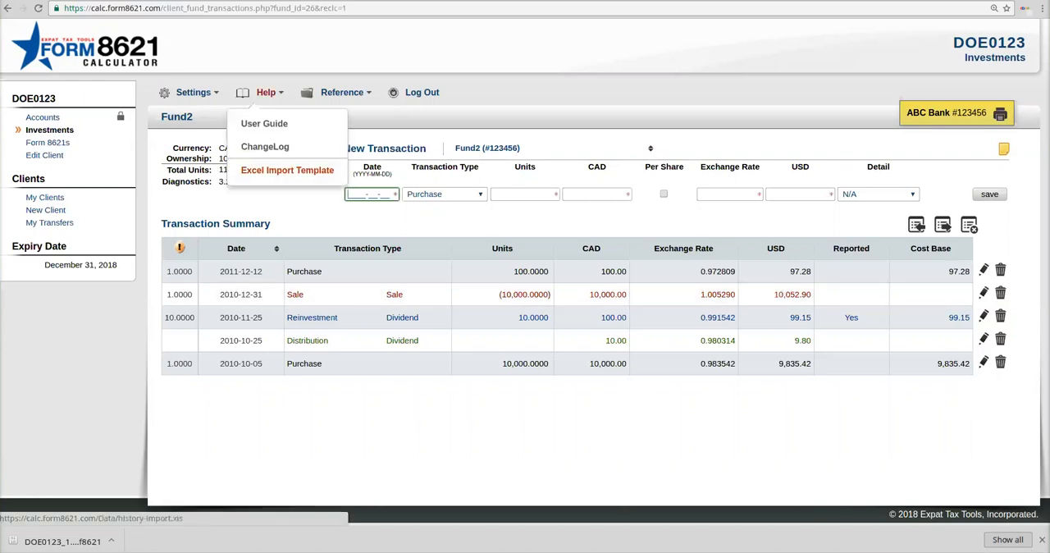
click(287, 170)
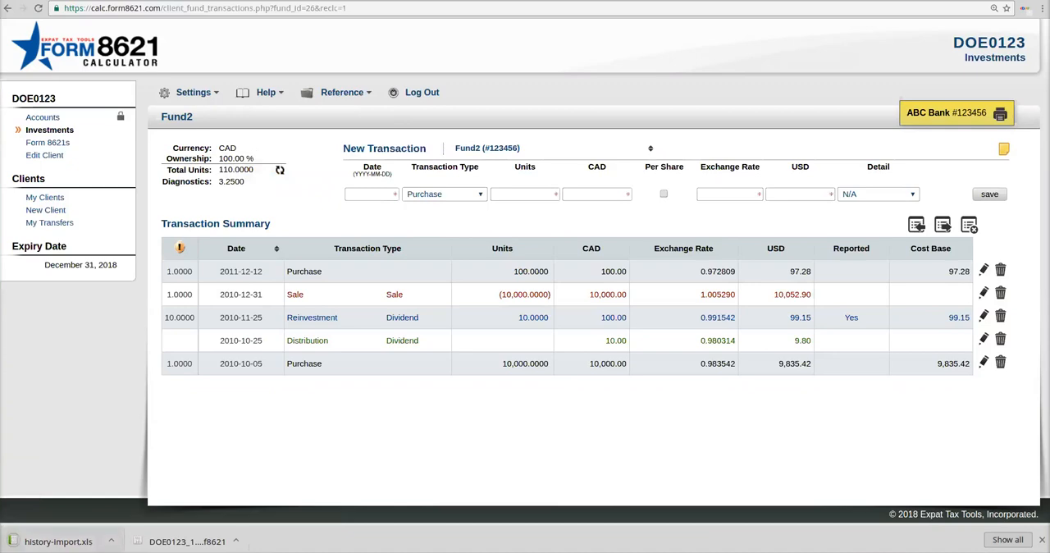
click(57, 542)
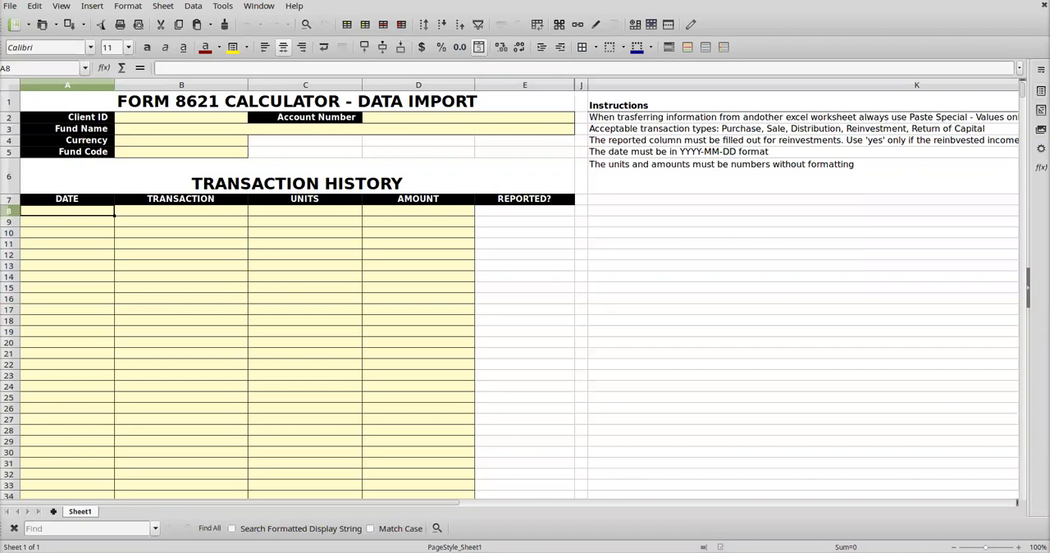
click(182, 211)
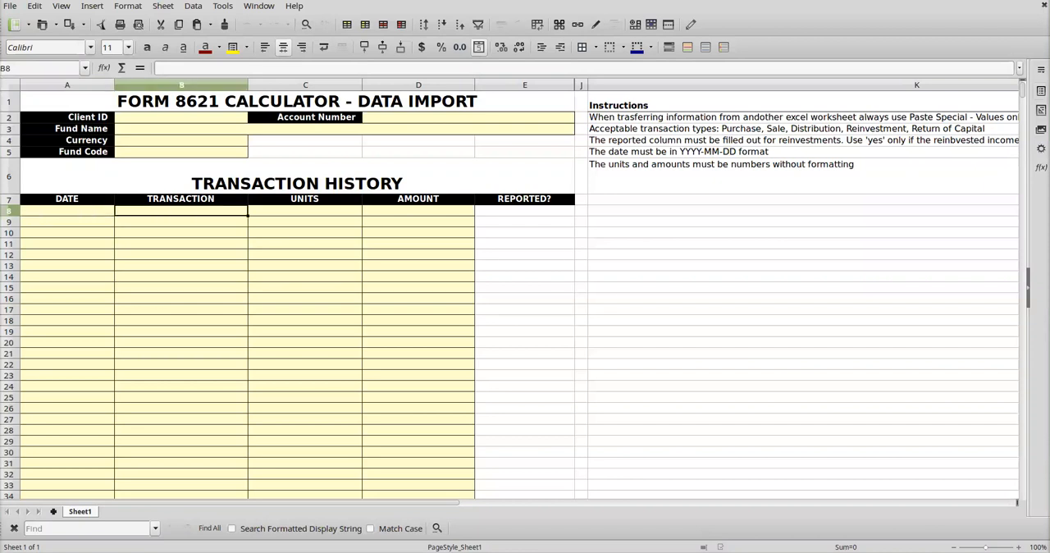
Step: Examine the template's allowed transaction types and its date, units, amount and reported cells in row 8
click(252, 211)
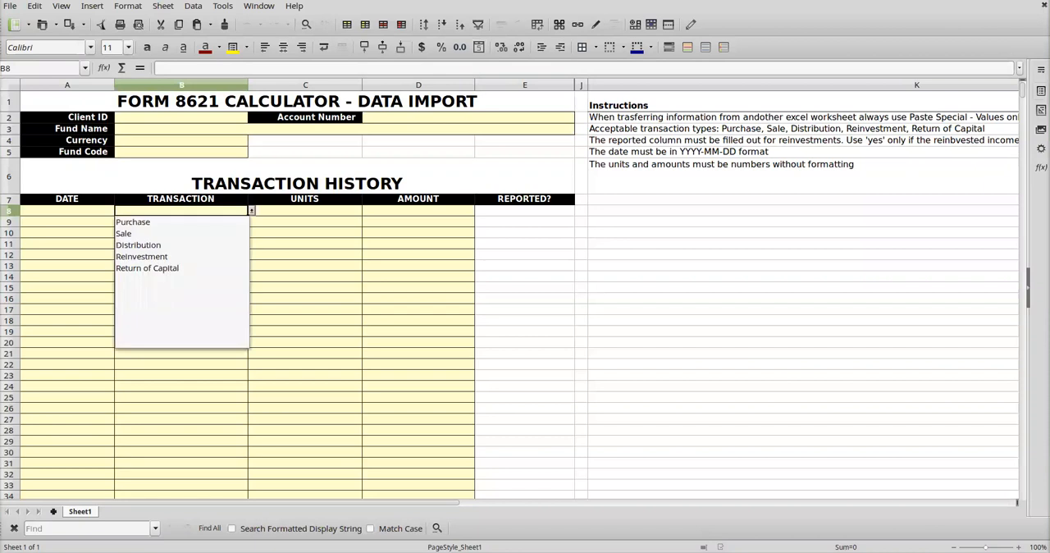
click(252, 211)
click(305, 211)
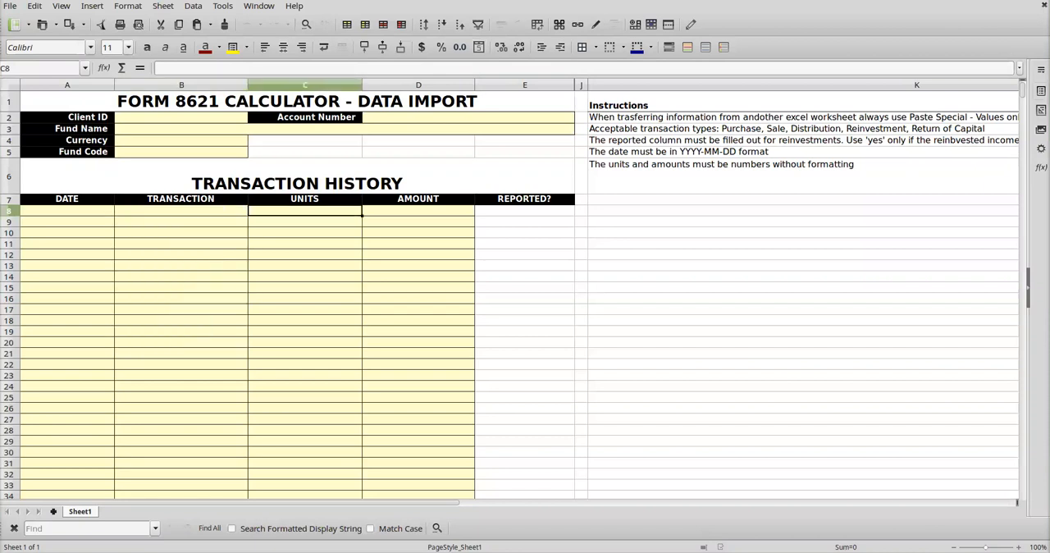
click(419, 210)
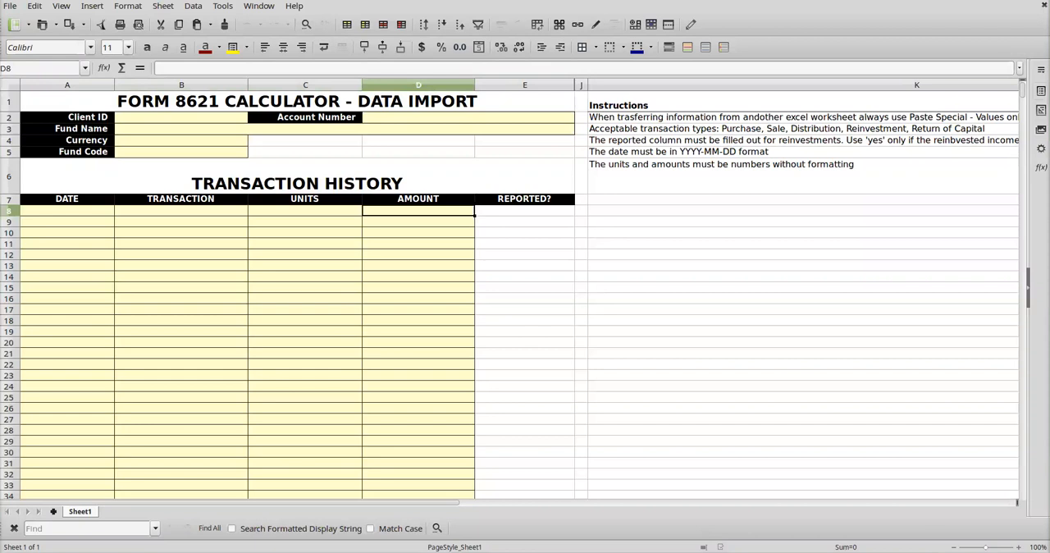
click(525, 211)
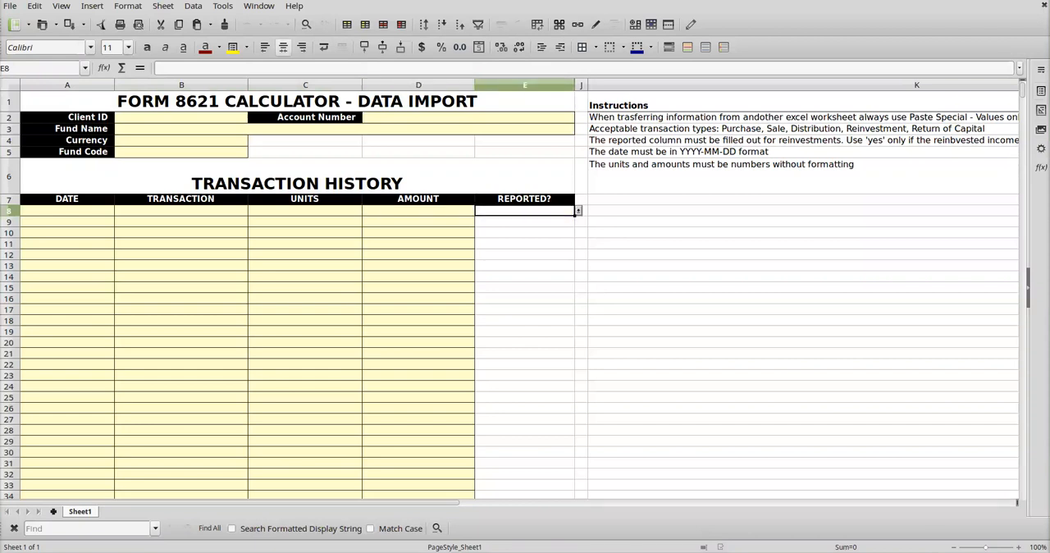
click(68, 211)
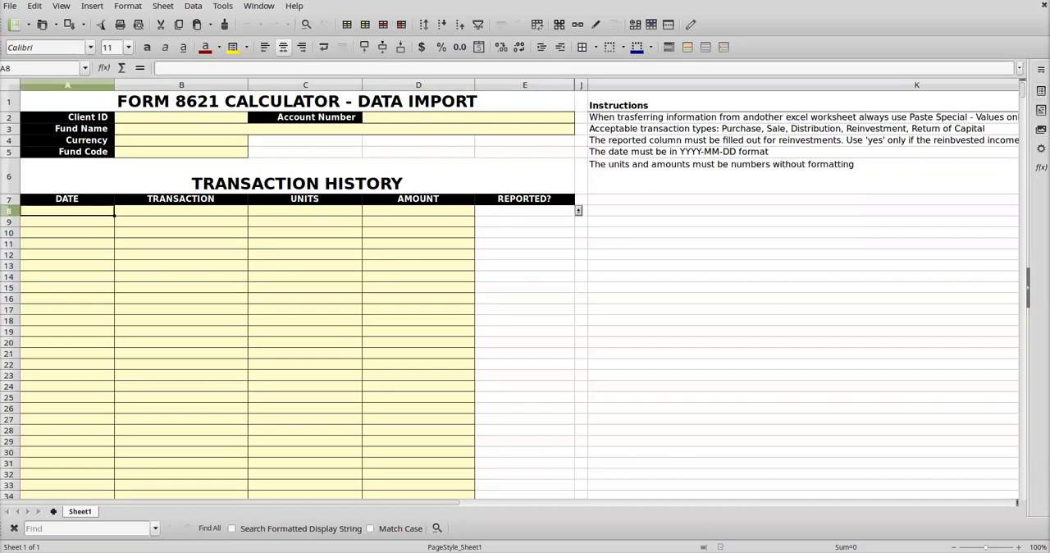
Step: Set the transaction in row 8 to Reinvestment and its reported value first to yes, finally to no
click(181, 211)
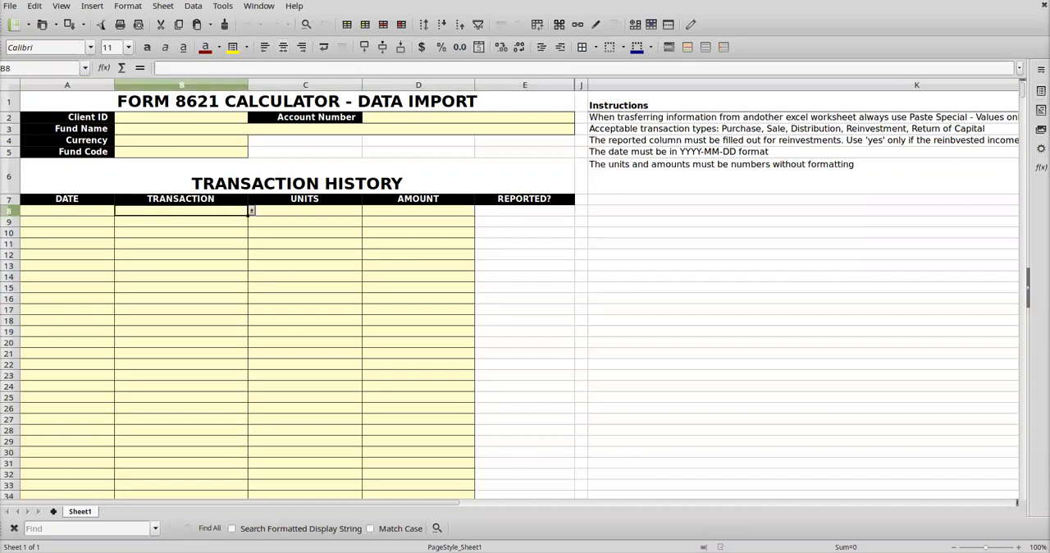
click(252, 210)
click(141, 256)
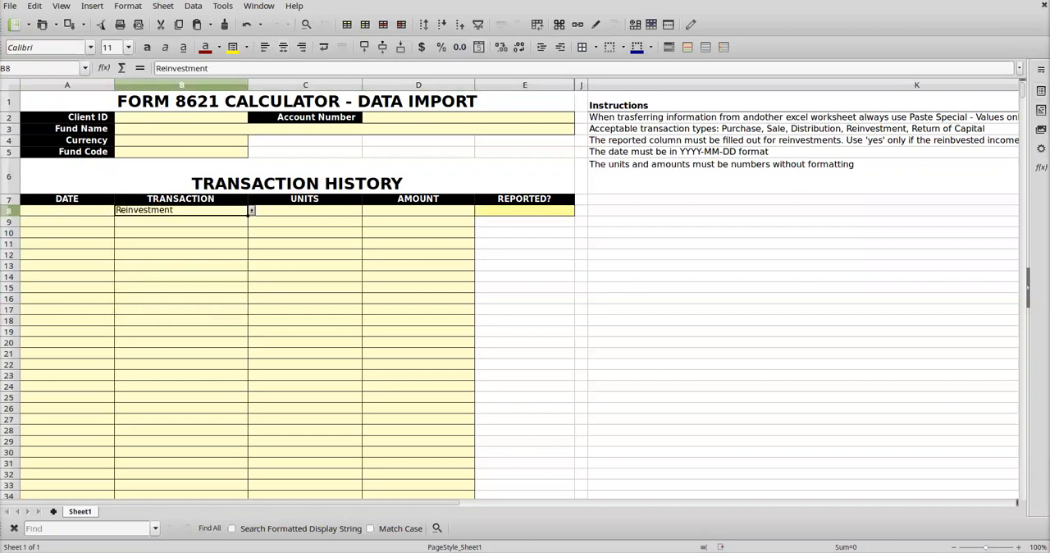
click(525, 210)
click(578, 211)
click(483, 223)
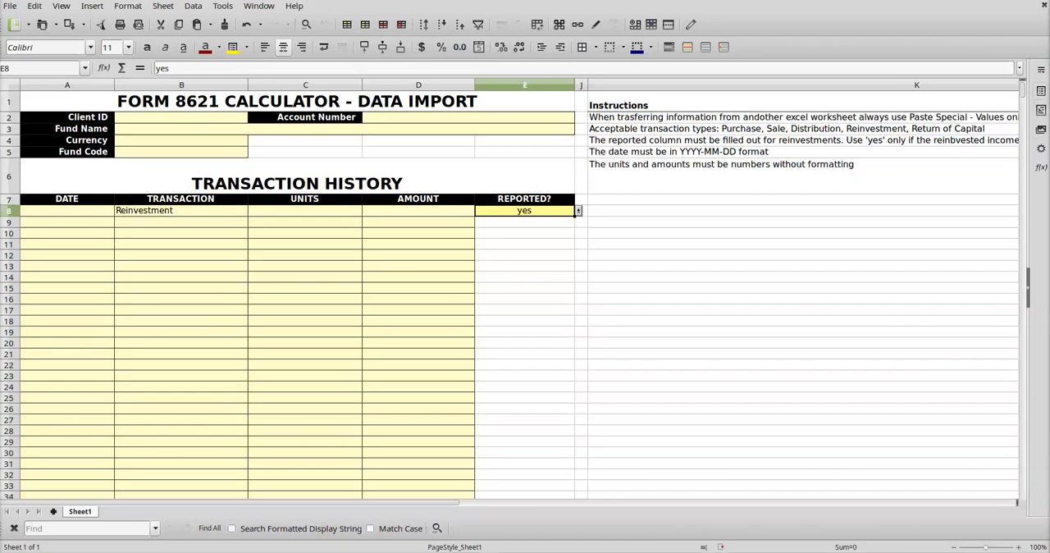
key(alt+Down)
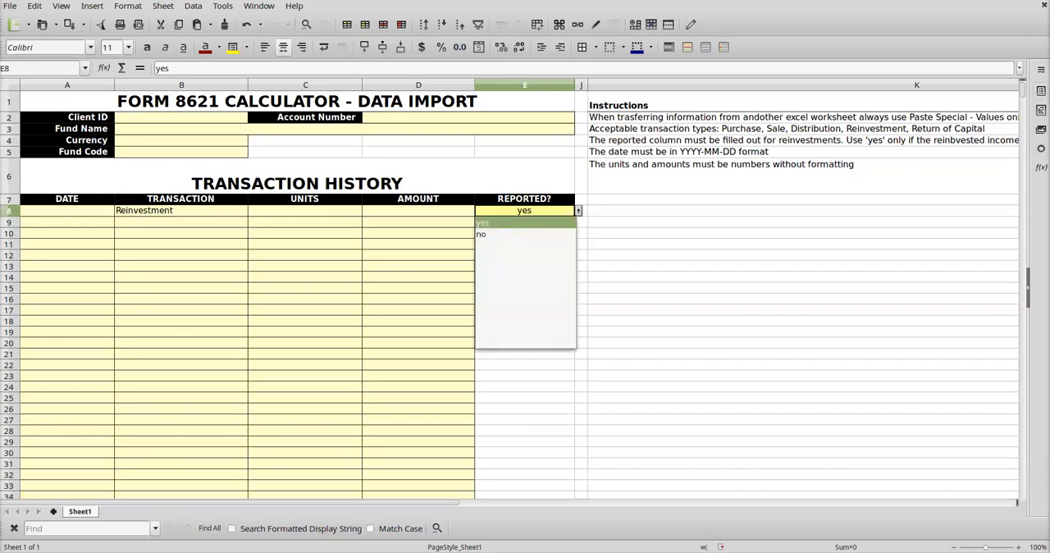
key(Down)
key(Return)
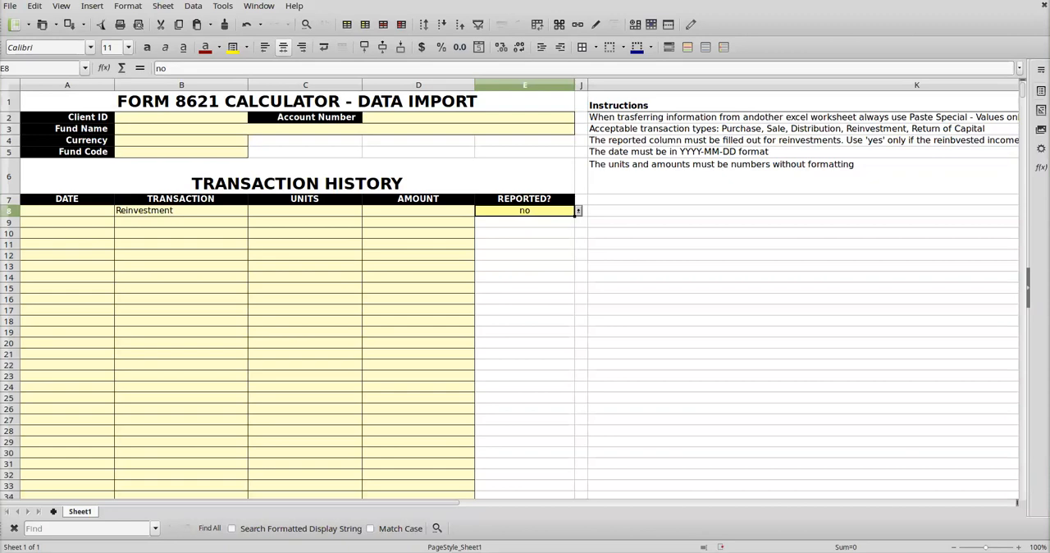
Step: Switch to the Form 8621 Calculator and start a new Fund2 transaction dated 2012-01-01 with the type Reinvestment
key(alt+Tab)
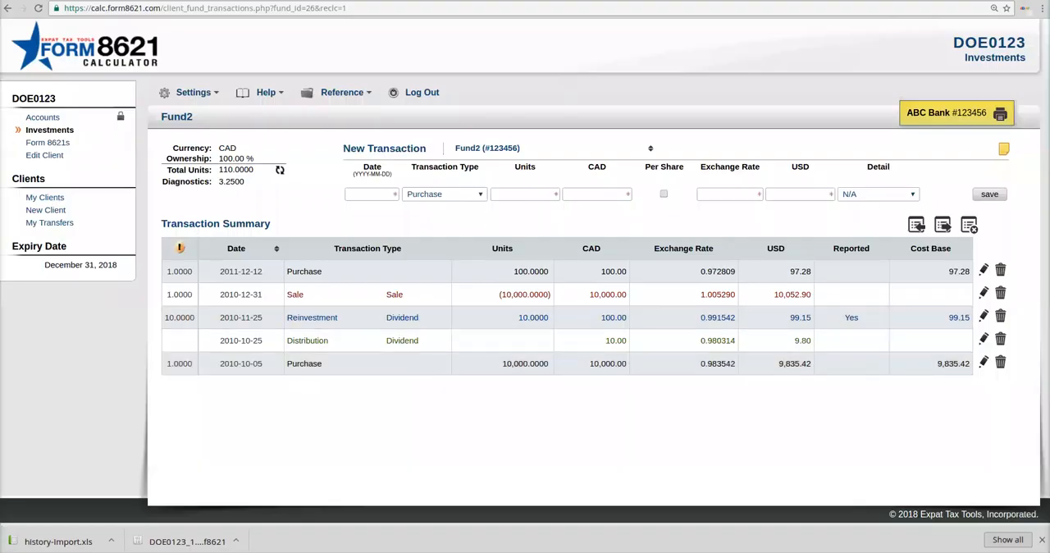
click(369, 195)
text(2012-)
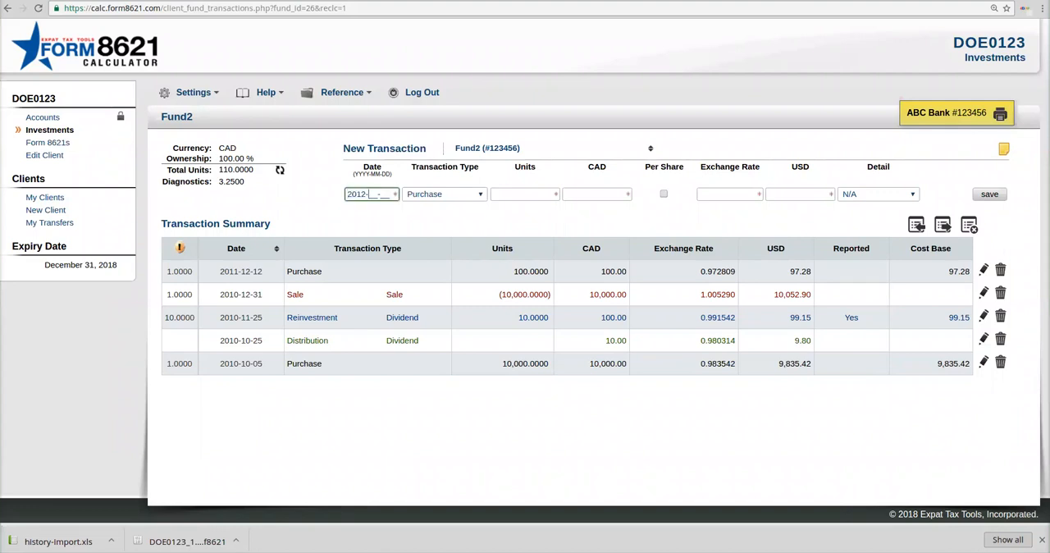
text(01-01)
key(Tab)
key(Down)
key(Down)
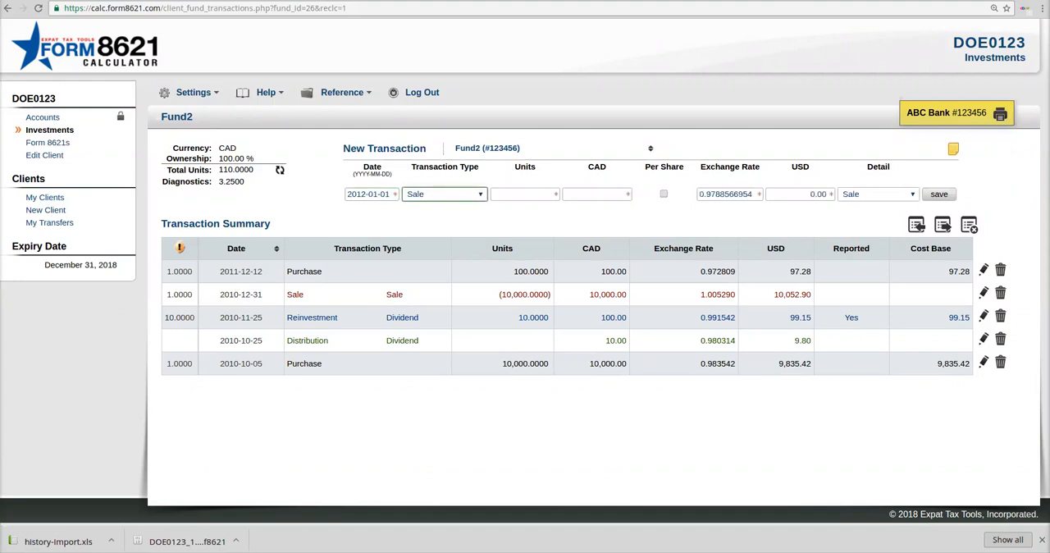
key(Down)
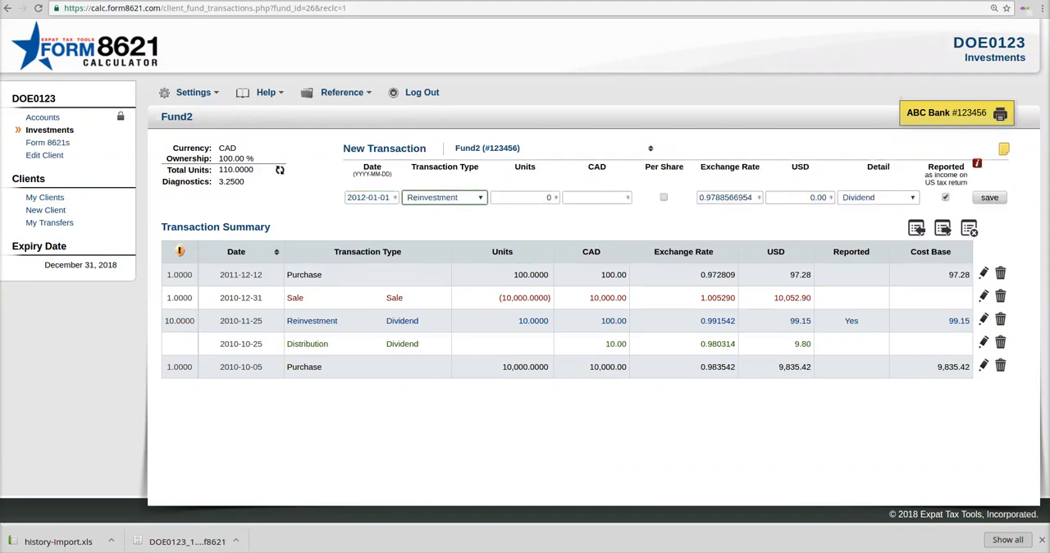
Step: Enter 10 units and 150 CAD for the reinvestment, mark it as not reported as income, and save it
key(Tab)
text(1)
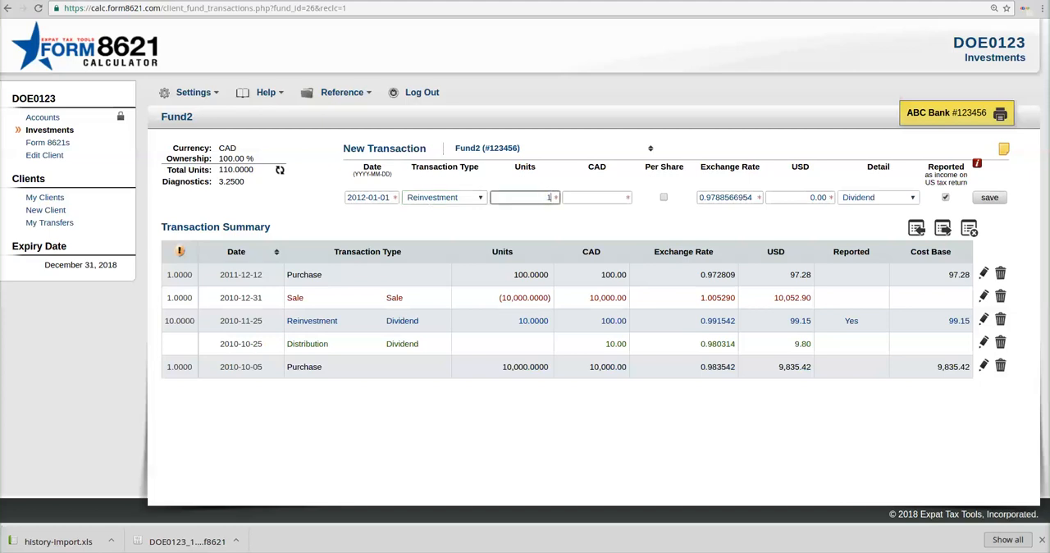
text(50)
key(Tab)
text(150)
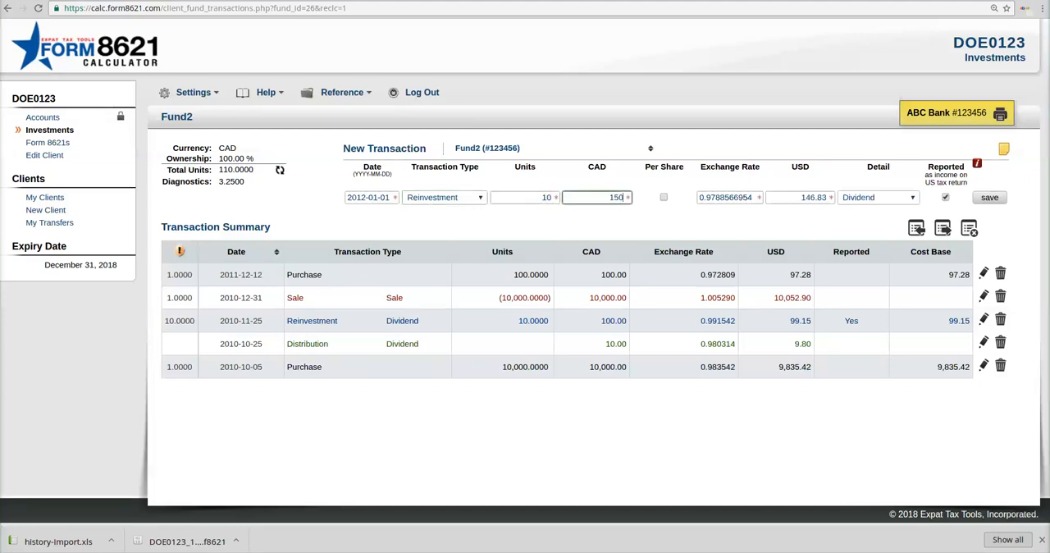
key(Tab)
click(946, 197)
click(990, 198)
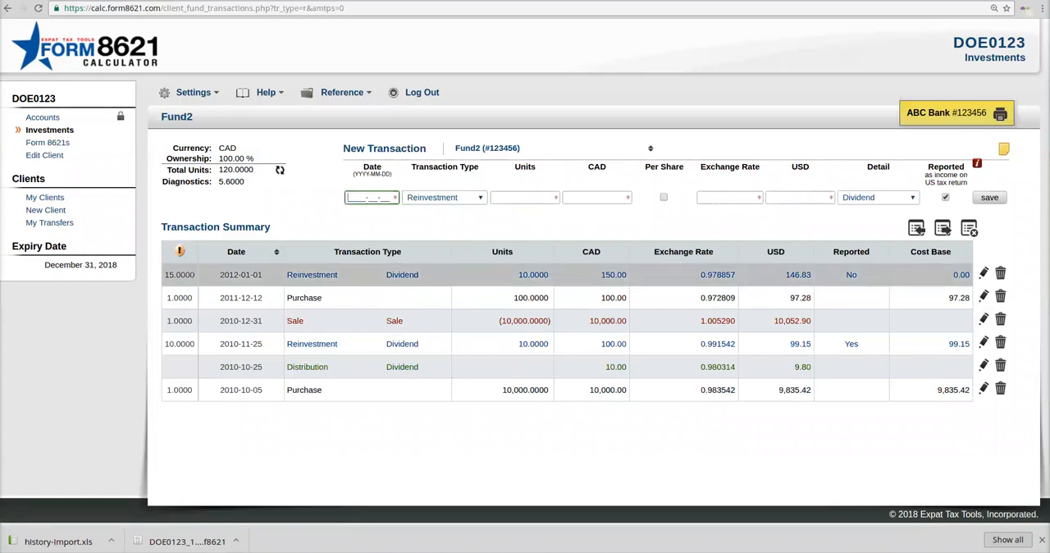
Step: Check the 2012-01-01 reinvestment's CAD amount and cost base, then read and close the help on Reported
drag(601, 275, 626, 275)
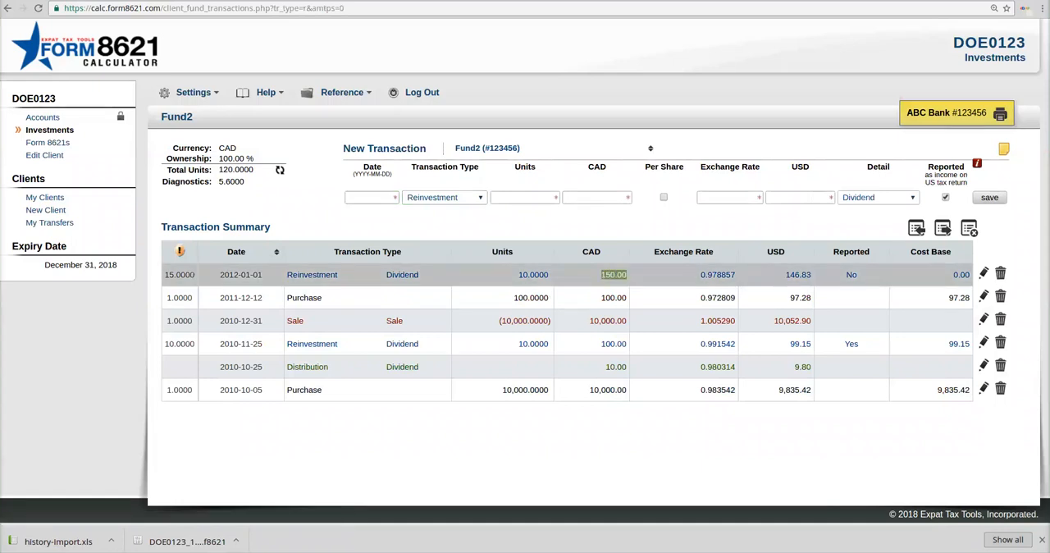
drag(953, 275, 970, 276)
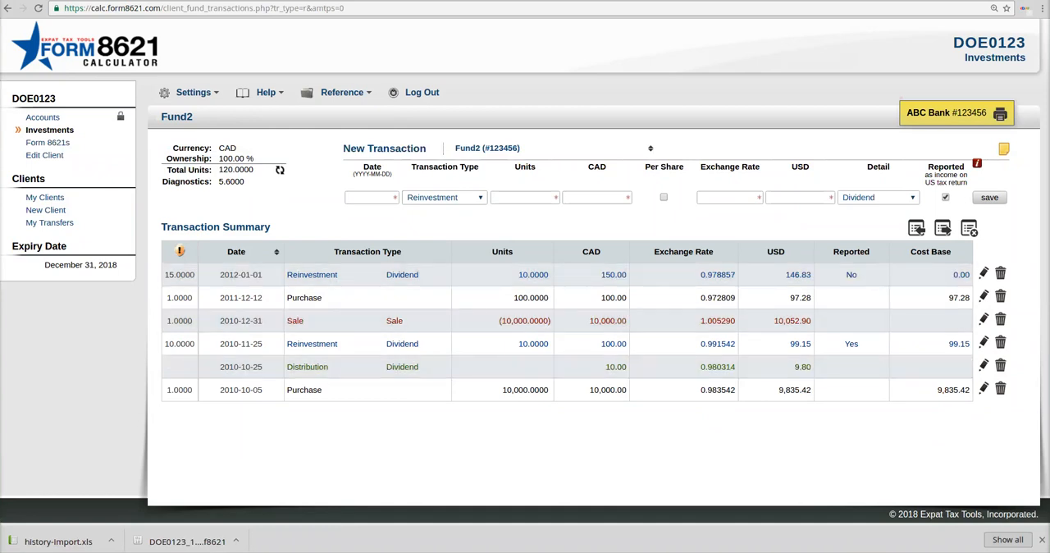
click(978, 163)
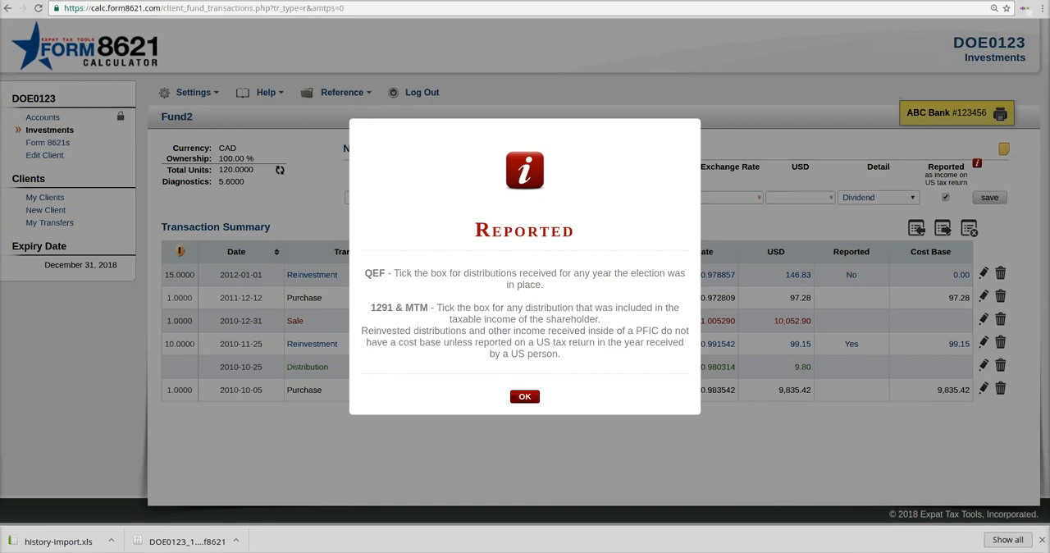
click(525, 396)
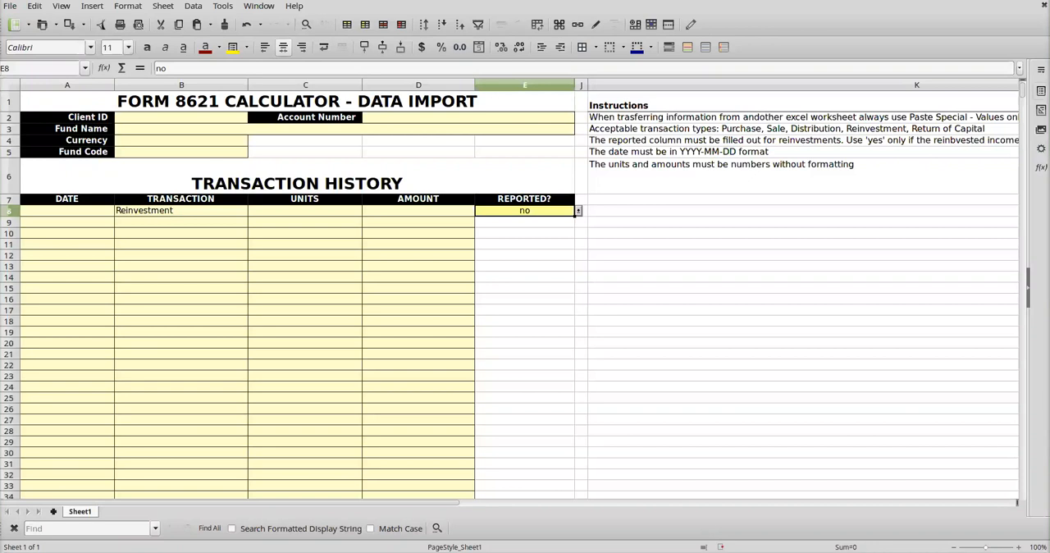
Step: Close the import template spreadsheet and enter a Fund2 reinvestment dated 2012-02-02 with 100 units and 100 CAD
click(68, 211)
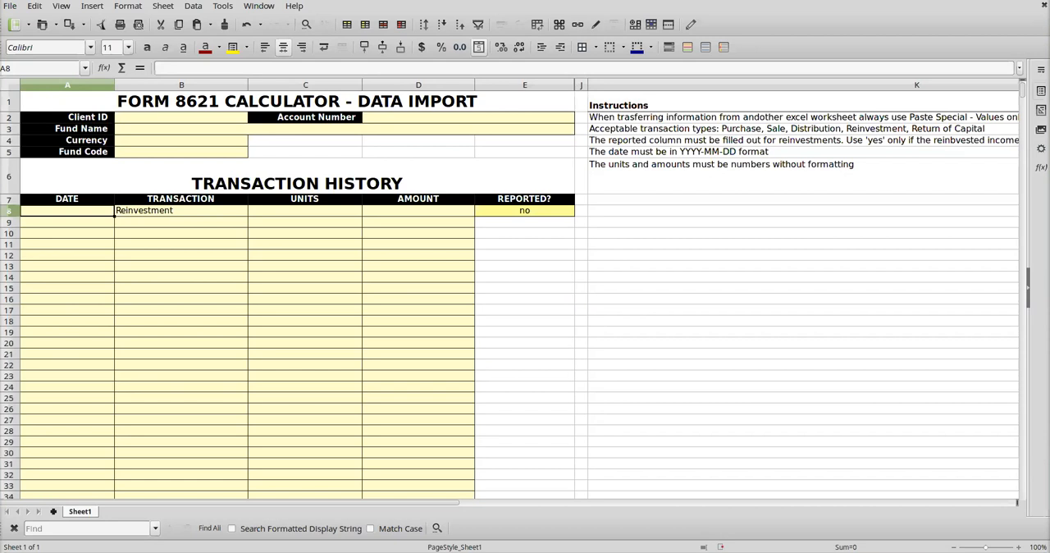
key(ctrl+w)
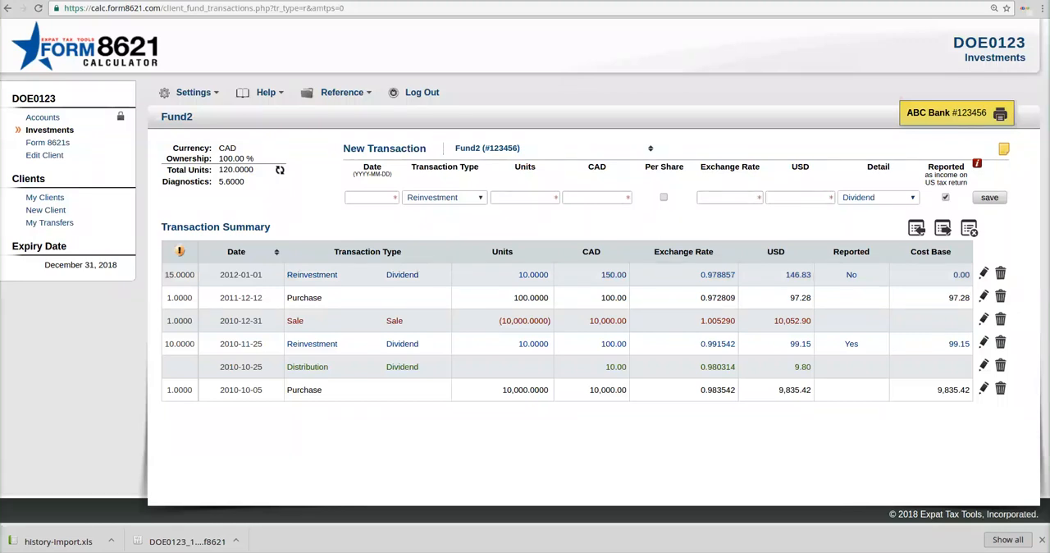
click(372, 198)
text(2012-02-02)
key(Tab)
key(Tab)
text(100)
key(Tab)
text(100)
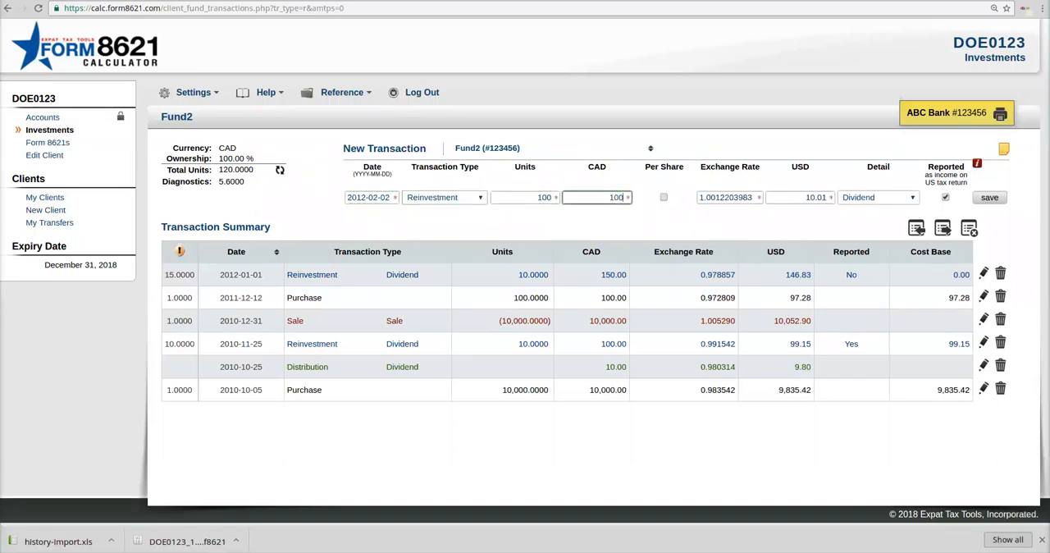
key(Tab)
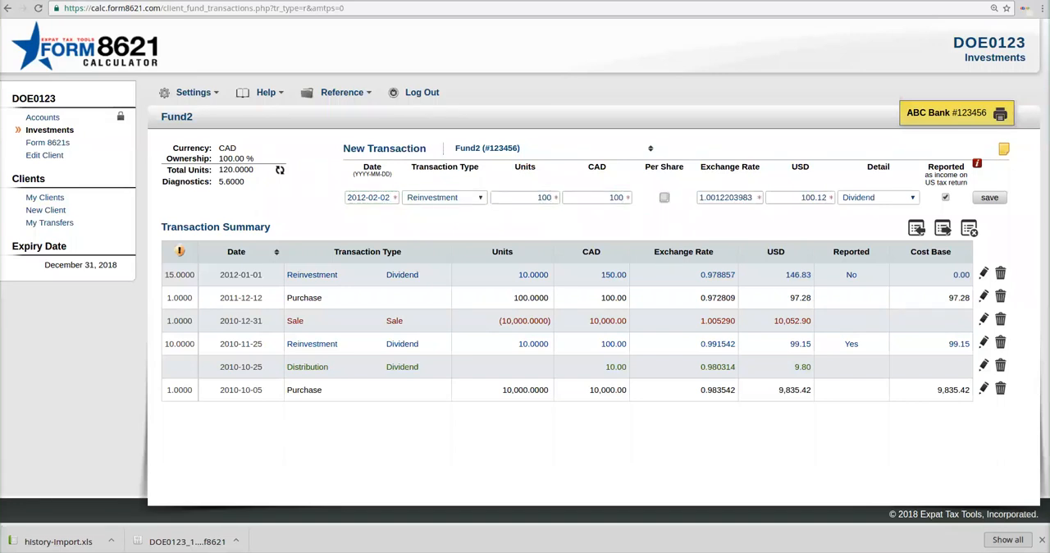
Step: Add the note "Estimated amount" to the new 2012-02-02 reinvestment
click(1004, 148)
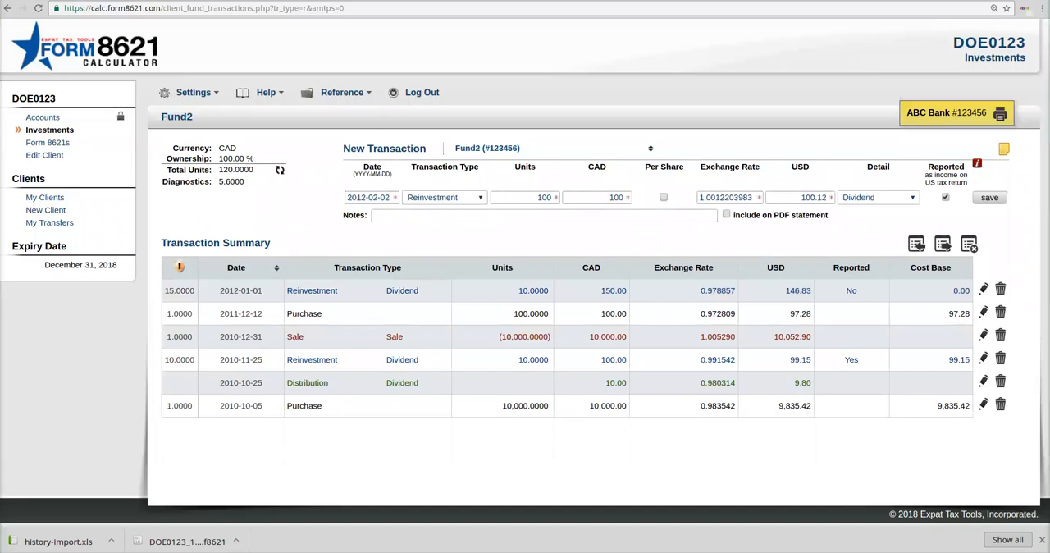
click(544, 216)
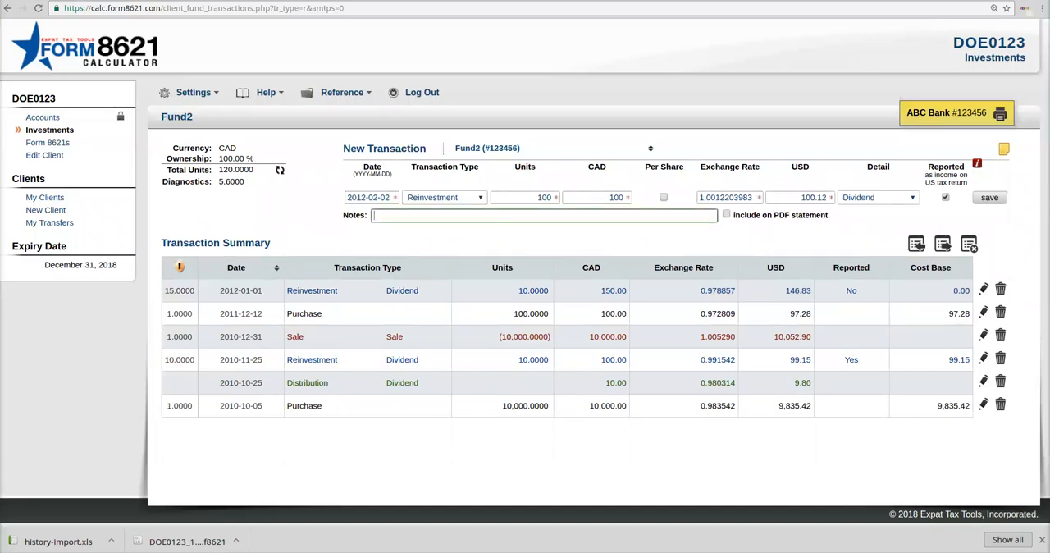
text(Estimated amount)
drag(830, 216, 732, 216)
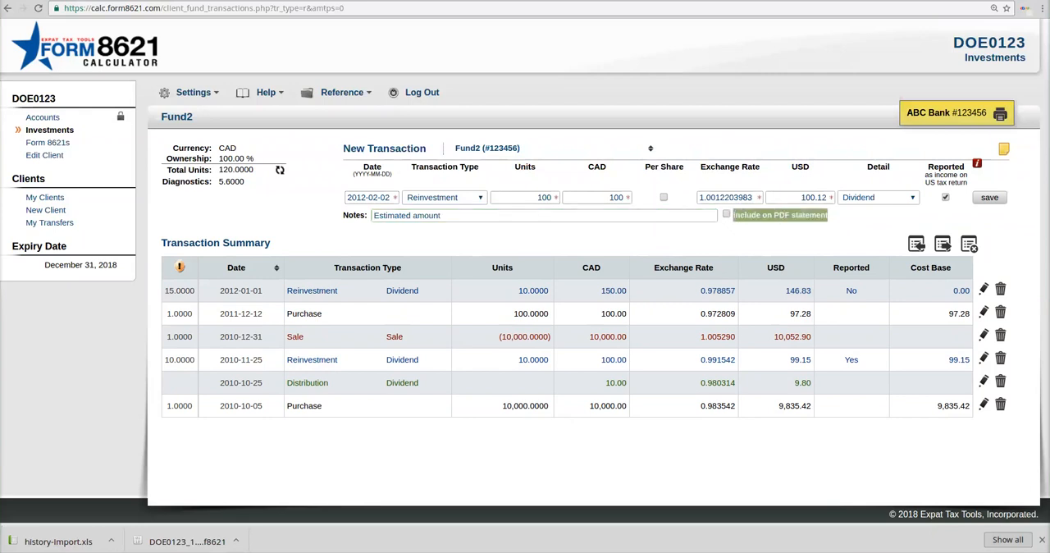
click(770, 227)
click(440, 215)
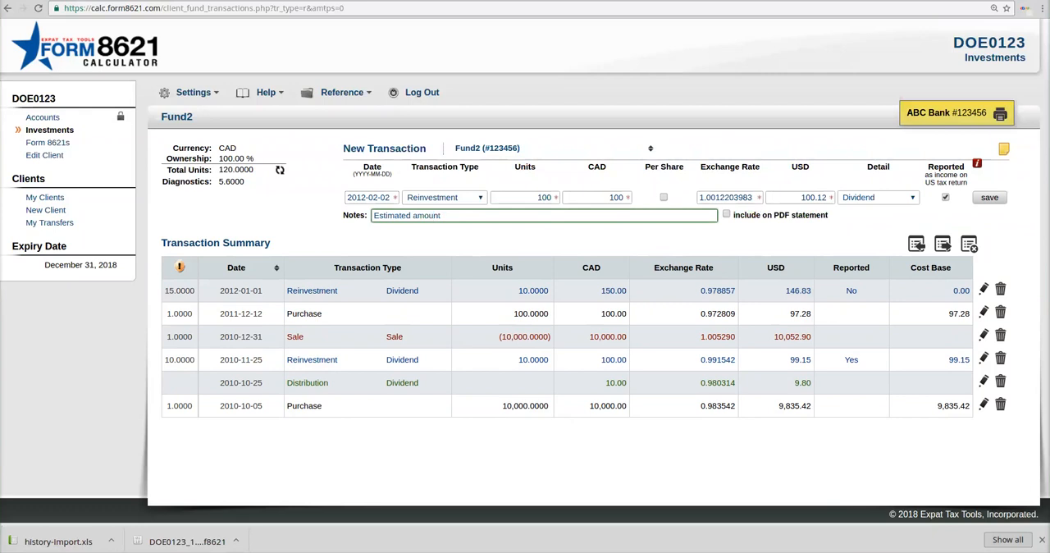
Step: Try including the note on the PDF statement, turn that option off again, and save the reinvestment
key(Tab)
key(space)
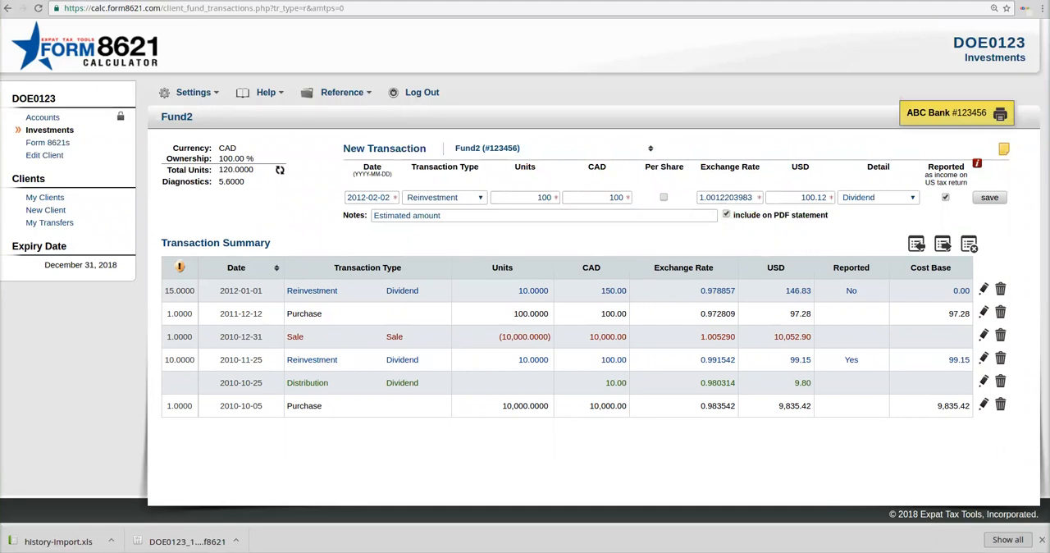
key(space)
key(Tab)
key(Return)
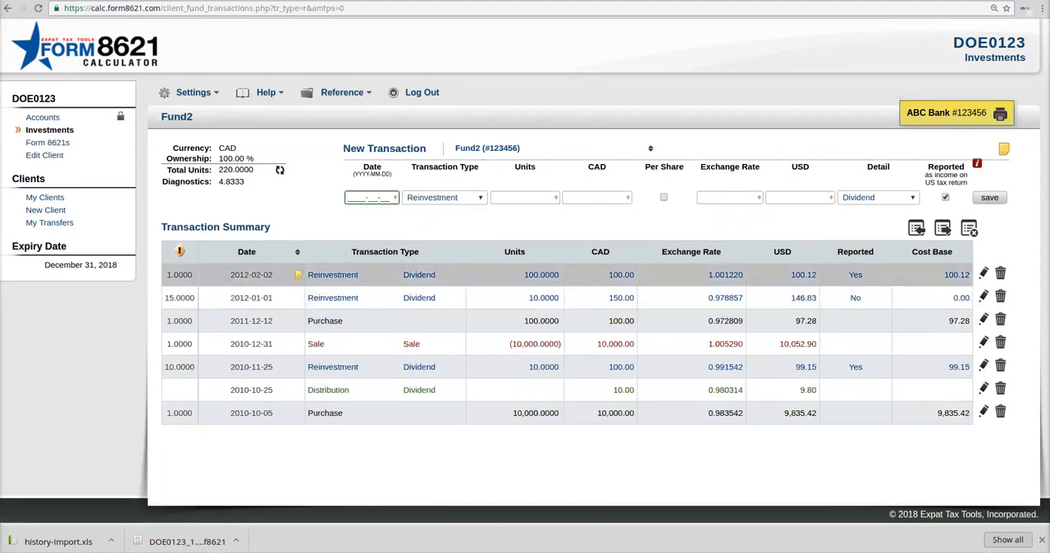
Step: View the note on the 2012-02-02 reinvestment in its edit form and close the form without saving
mouse_move(299, 275)
click(983, 273)
click(300, 303)
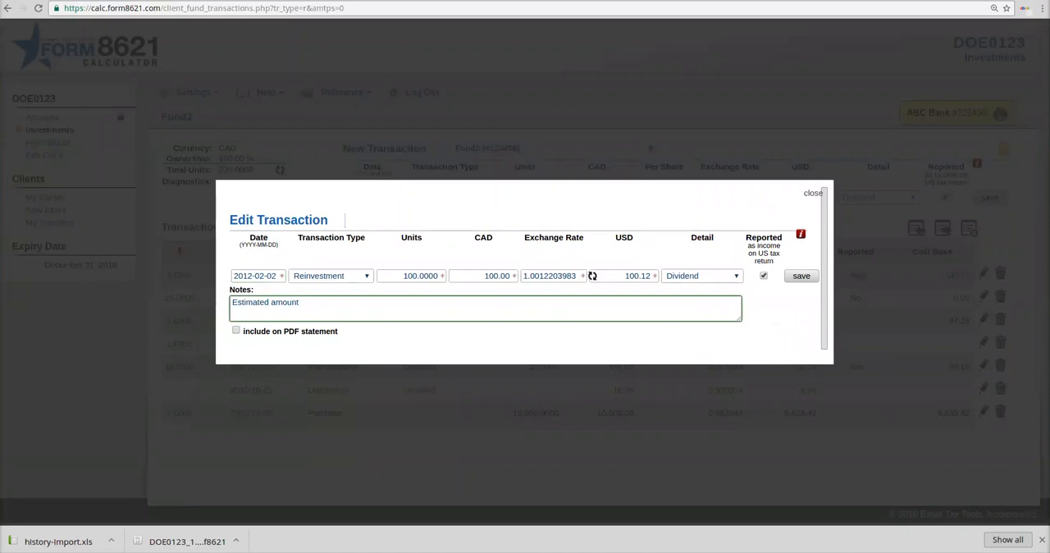
key(Escape)
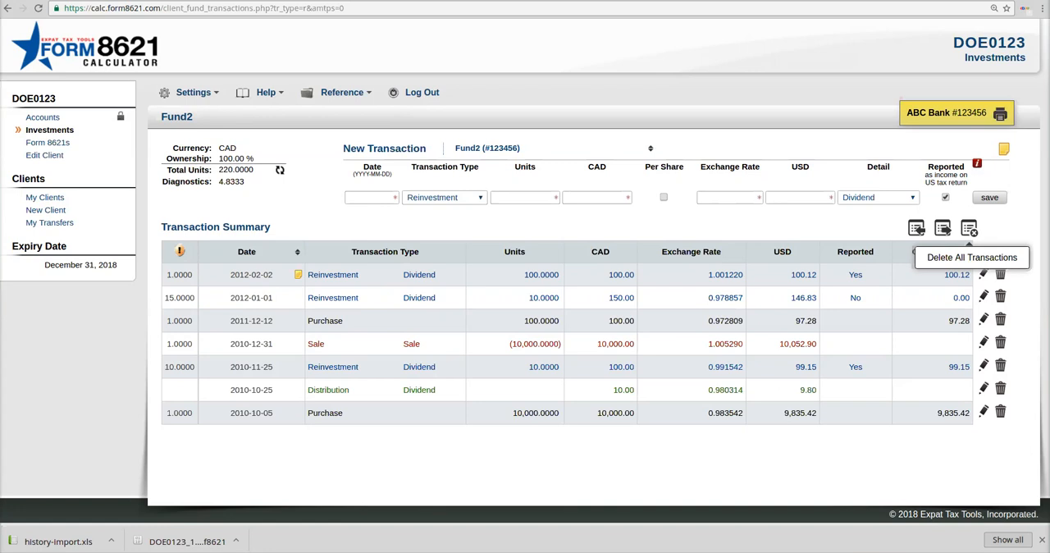
Step: Delete all unlocked transactions from Fund2 and confirm the deletion
click(969, 228)
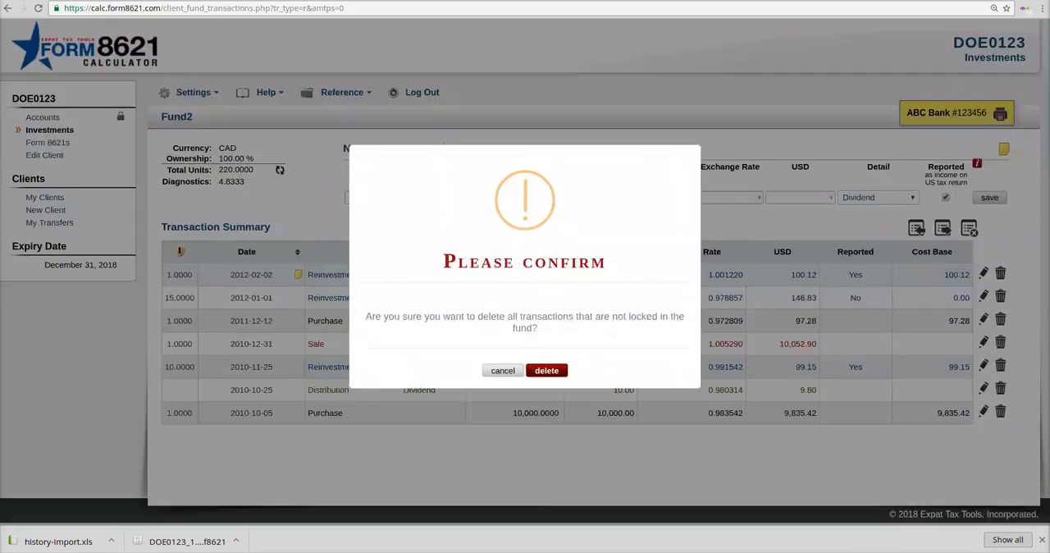
click(547, 371)
click(525, 346)
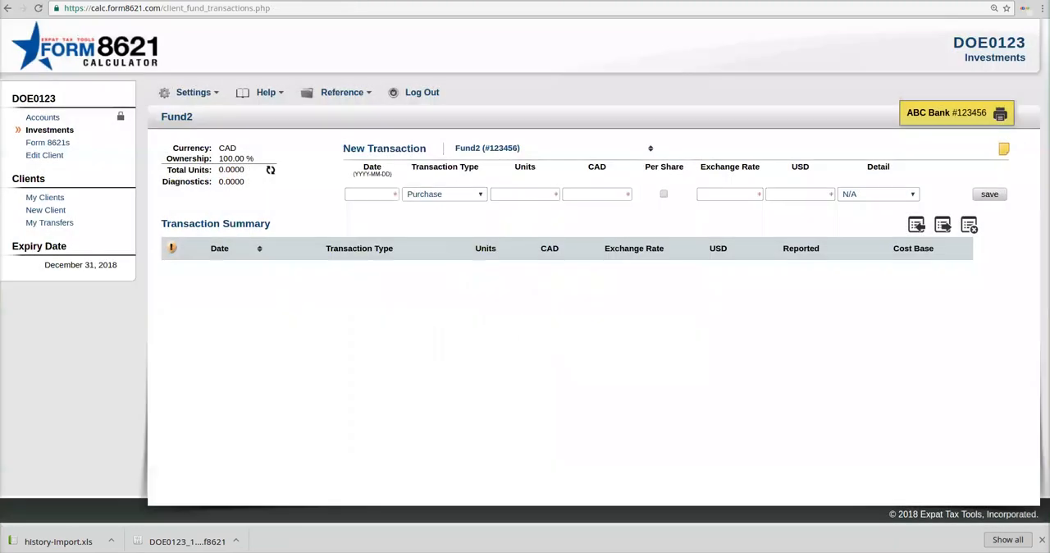
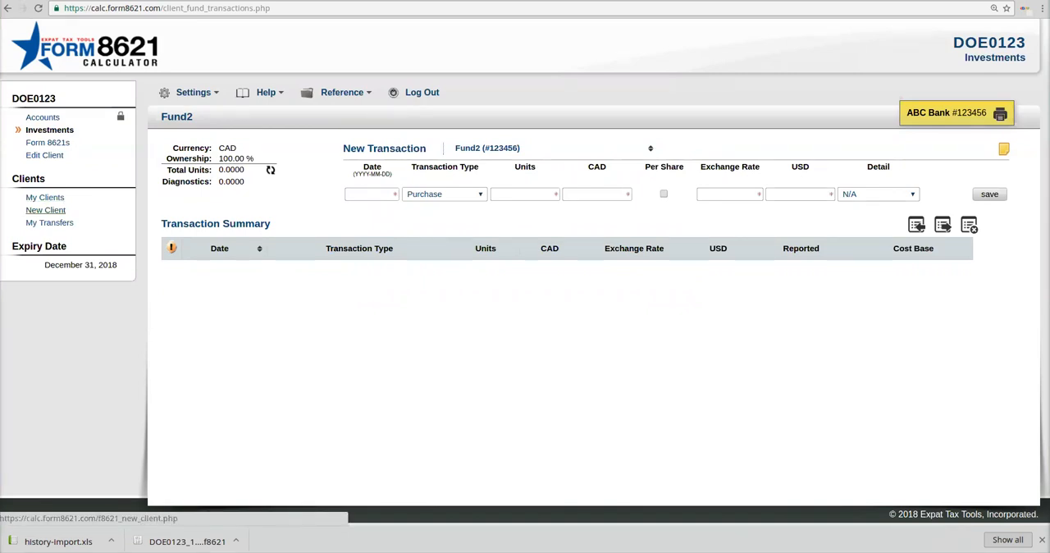
Step: Open the client with the note ETT, go to Monthly Fund in its ABC Bank account, and review the fund's transactions
click(44, 197)
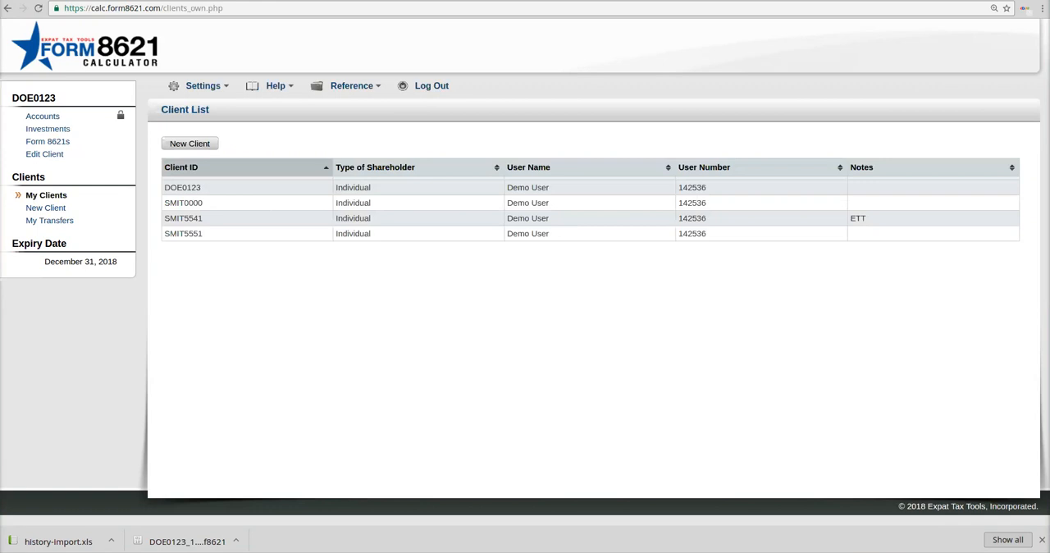
click(184, 218)
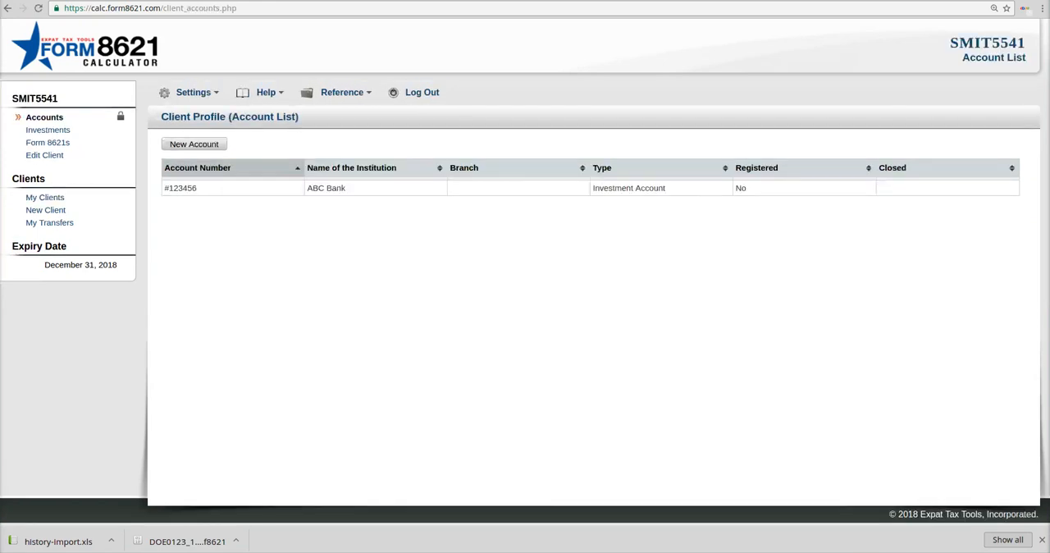
click(187, 189)
click(189, 225)
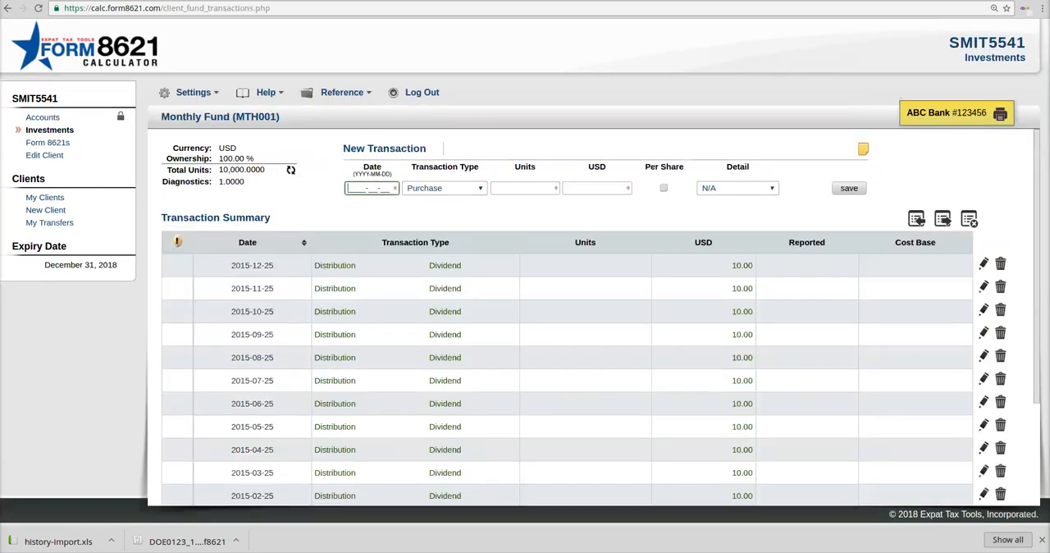
scroll(575, 377, down, 3)
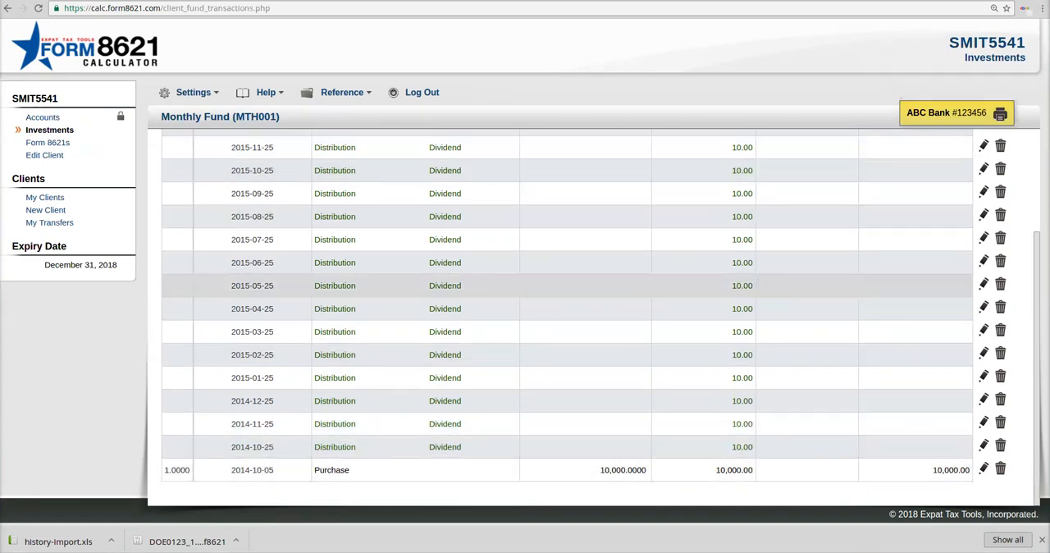
scroll(574, 328, up, 3)
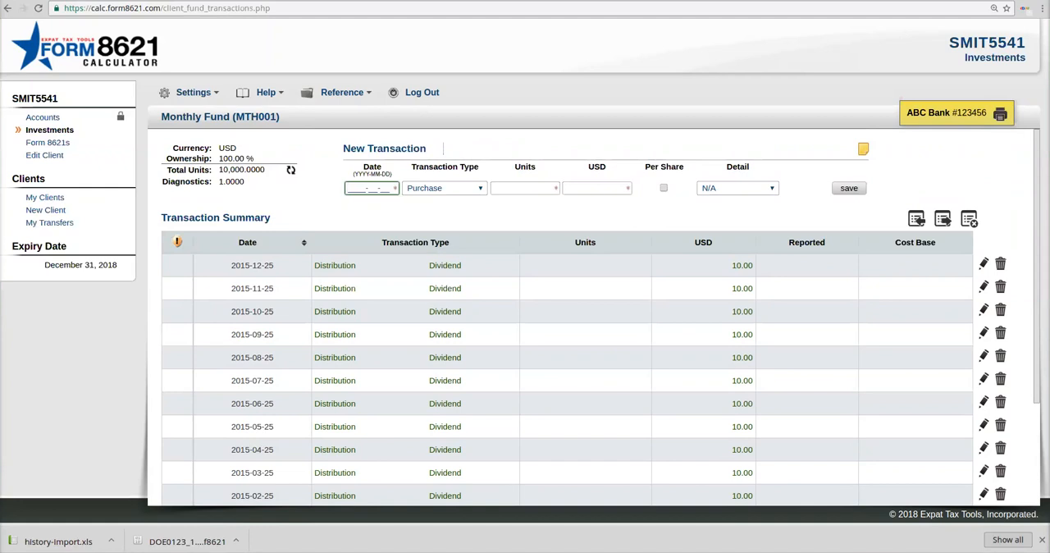
Step: Delete the existing 2015 Form 8621 of Monthly Fund and confirm the deletion
click(48, 142)
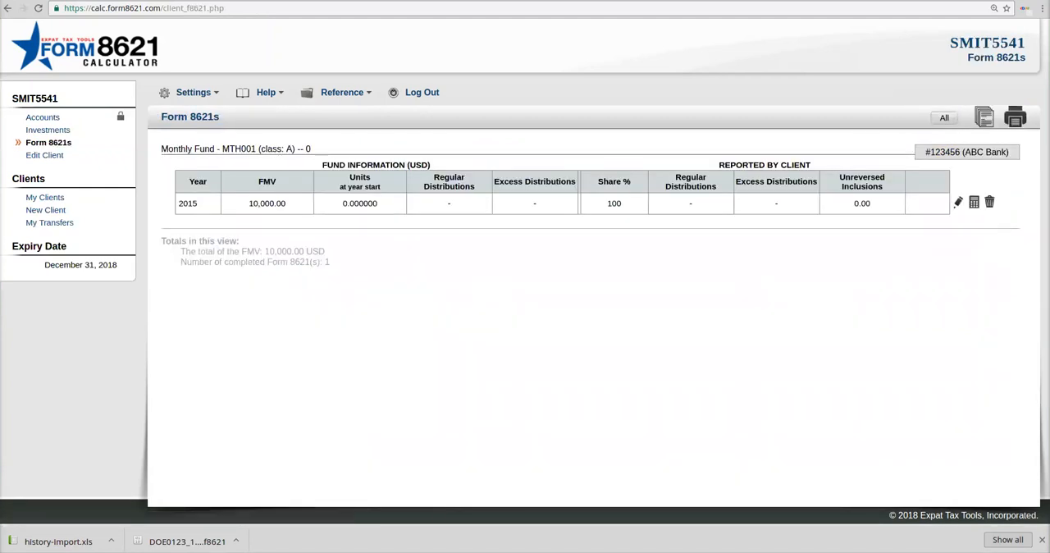
click(990, 202)
click(546, 375)
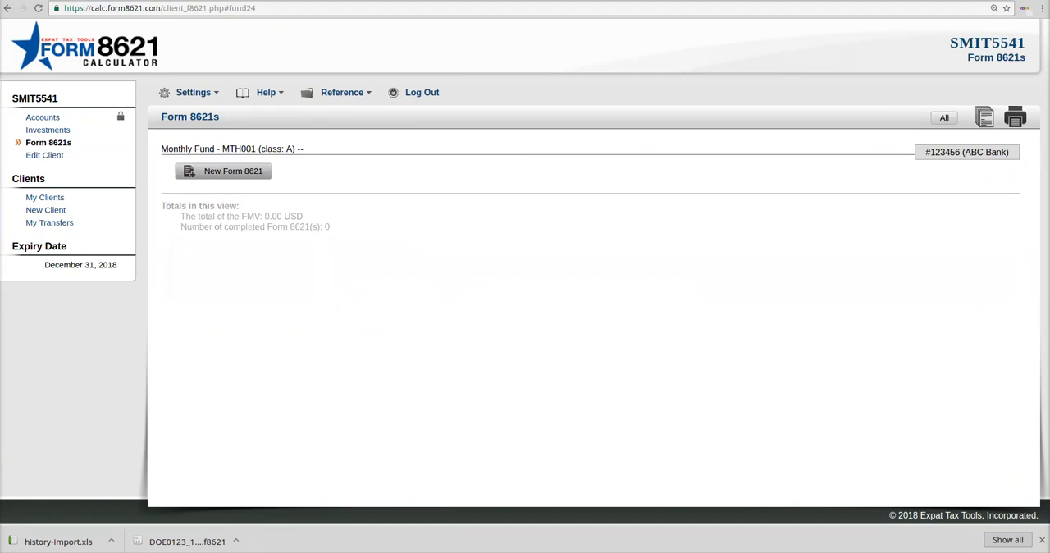
Step: Start a new Form 8621 for Monthly Fund with the year 2015, and review the foreign financial assets and CFC options
click(223, 171)
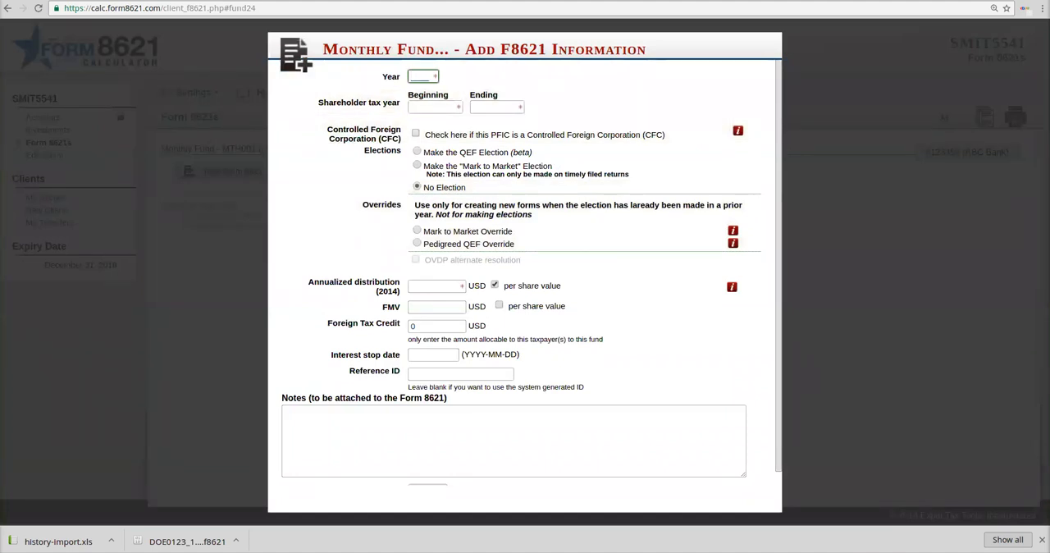
text(2015)
key(Tab)
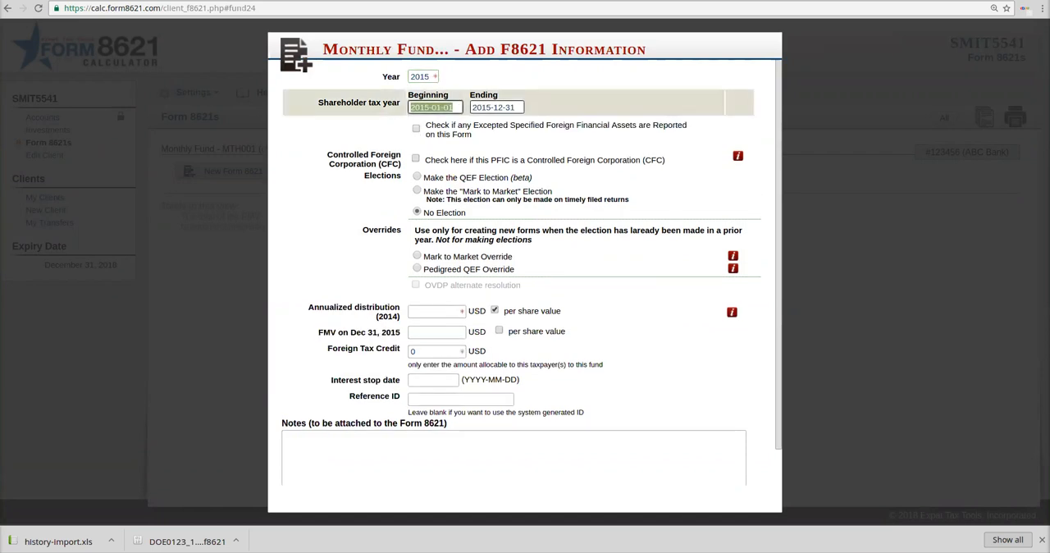
drag(474, 126, 639, 125)
click(630, 151)
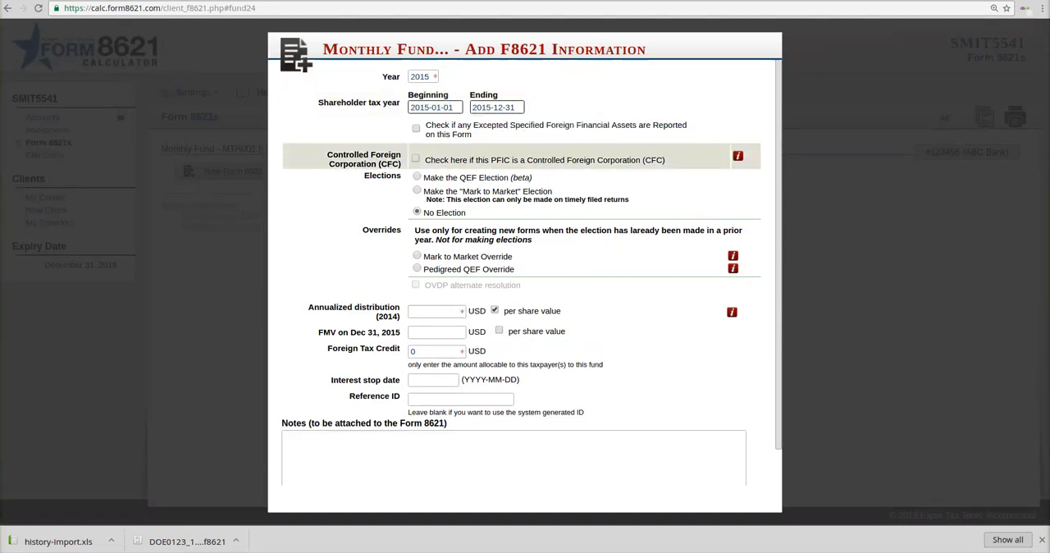
double_click(654, 160)
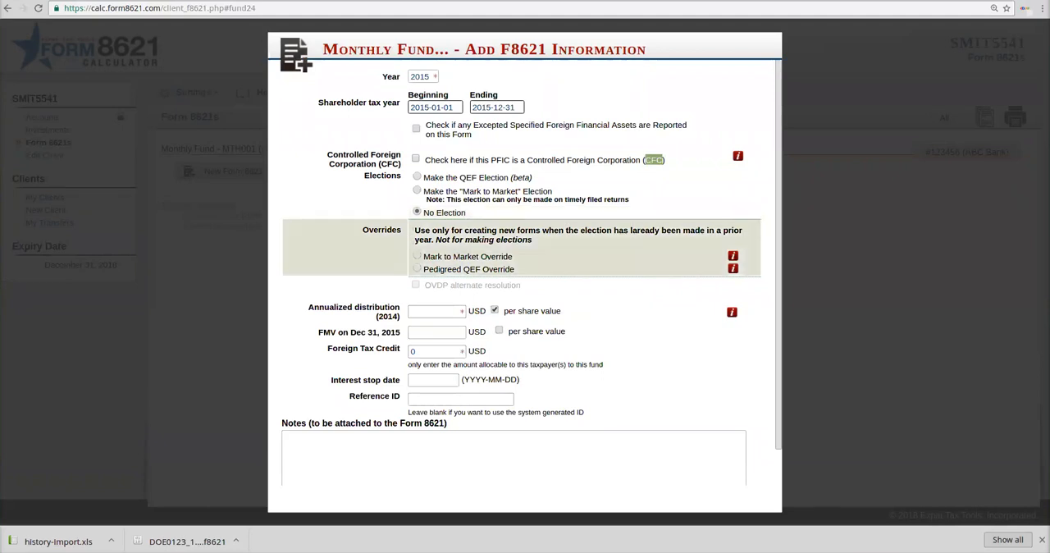
Step: Try the Mark to Market Override, the Mark to Market election and the QEF election in turn, ending on No Election
click(417, 256)
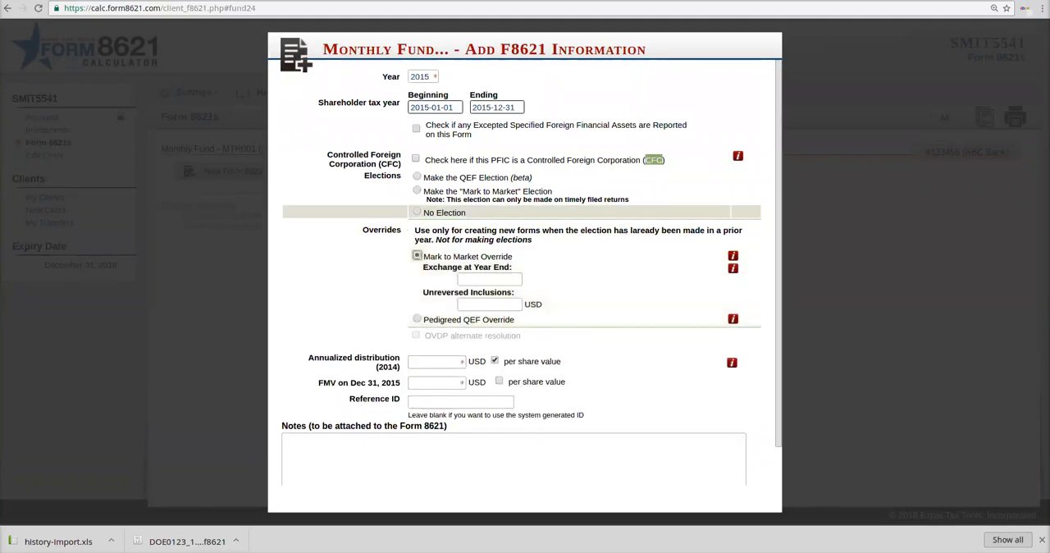
click(417, 212)
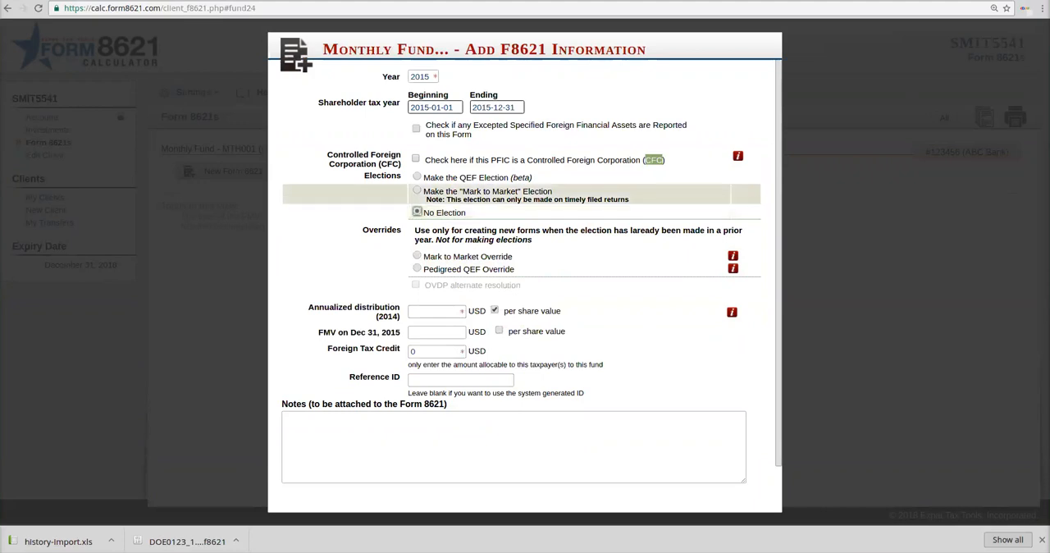
click(417, 190)
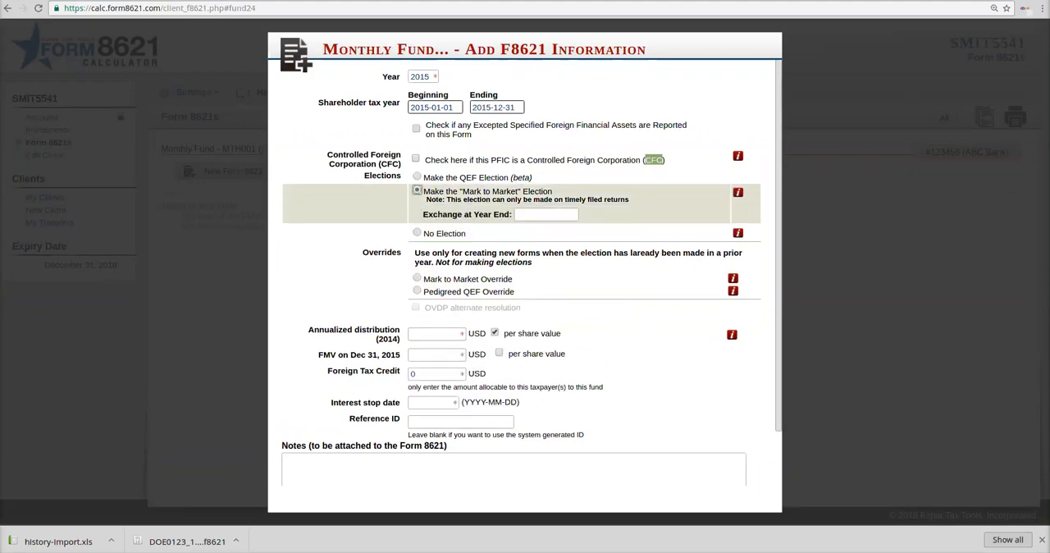
click(416, 178)
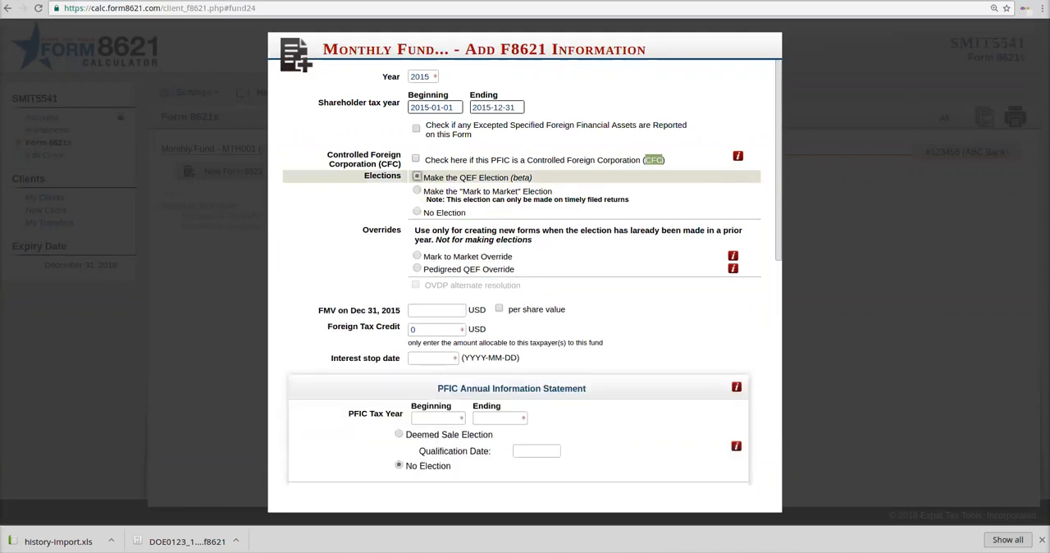
click(416, 213)
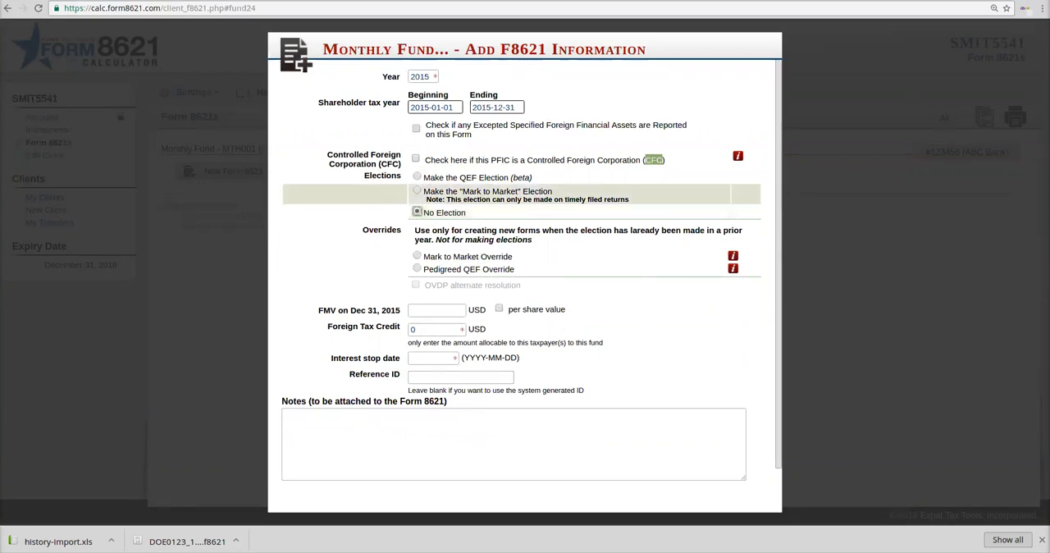
Step: Set the FMV on Dec 31, 2015 to 10000 USD, leaving the per share value option off
click(435, 311)
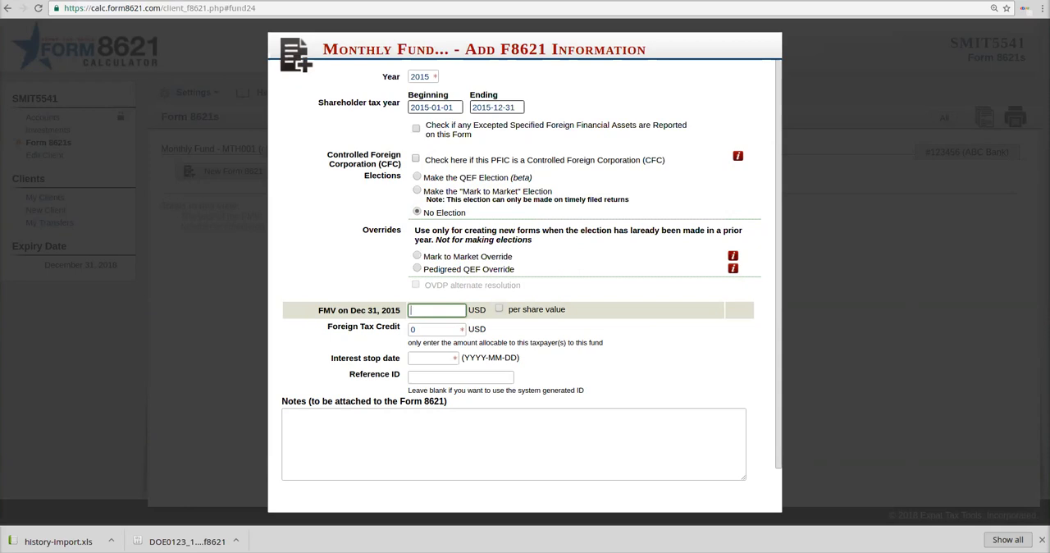
text(10000)
key(Tab)
click(413, 329)
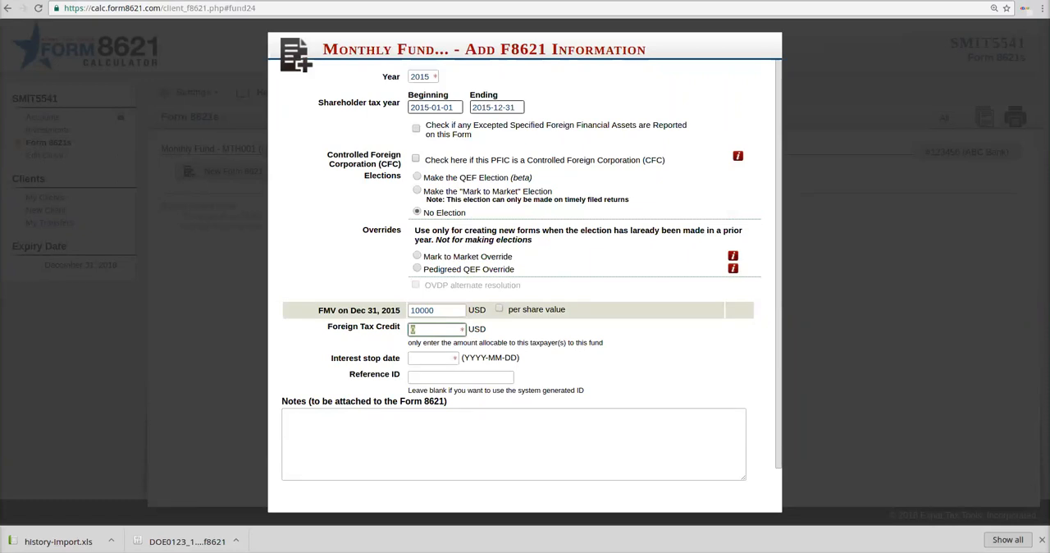
click(498, 309)
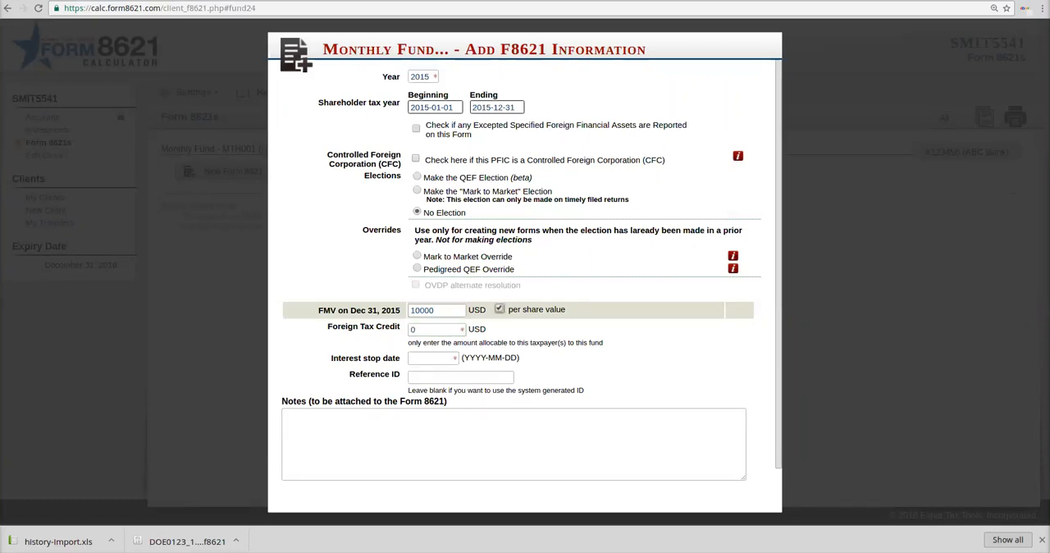
click(498, 308)
Step: Enter 0 USD as the Foreign Tax Credit of the new form
click(435, 329)
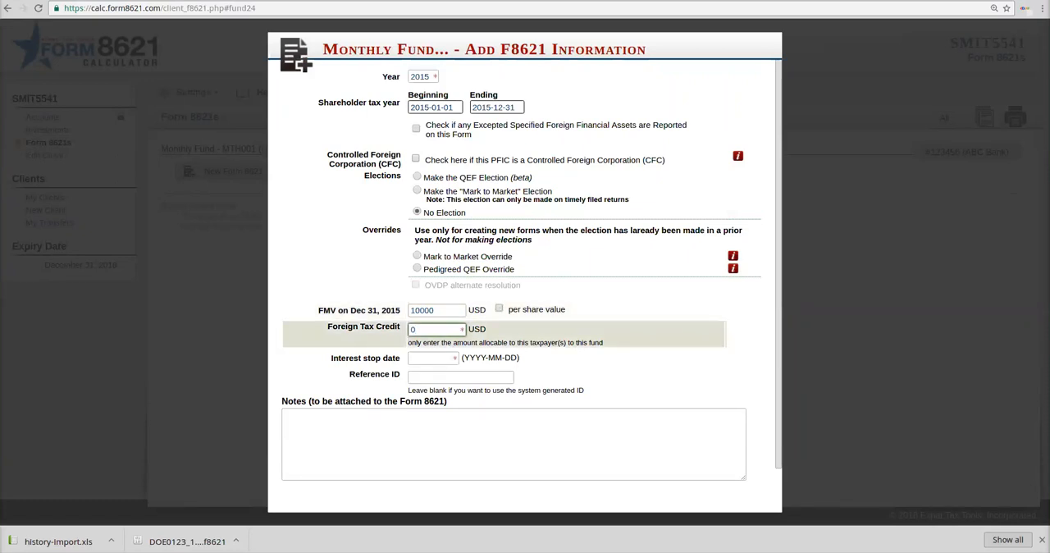
double_click(413, 329)
text(0)
key(Tab)
key(shift+Tab)
Step: Set the interest stop date to 2016-04-18, leave the Reference ID blank, and save the new Form 8621
click(429, 359)
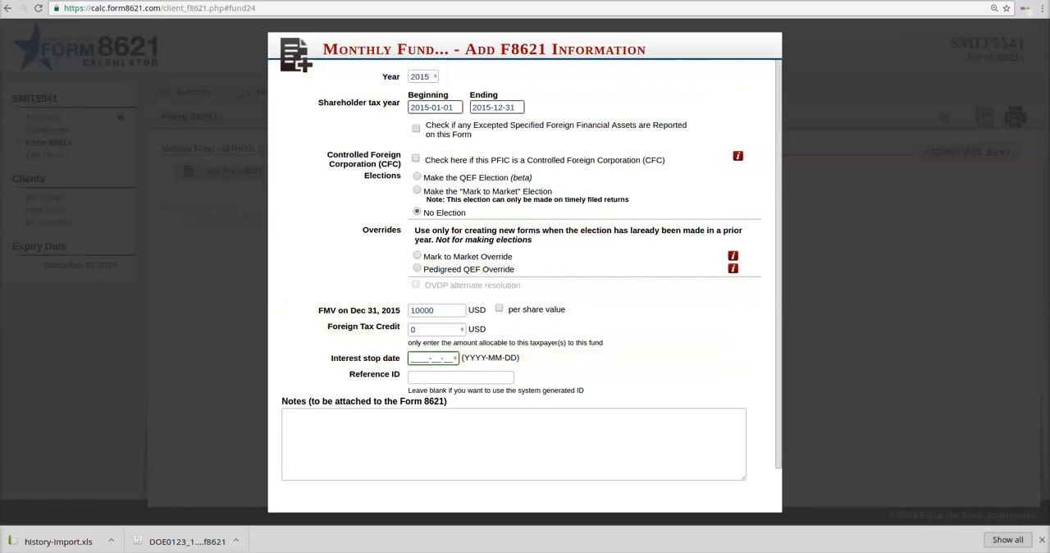
text(2016-04-18)
key(Tab)
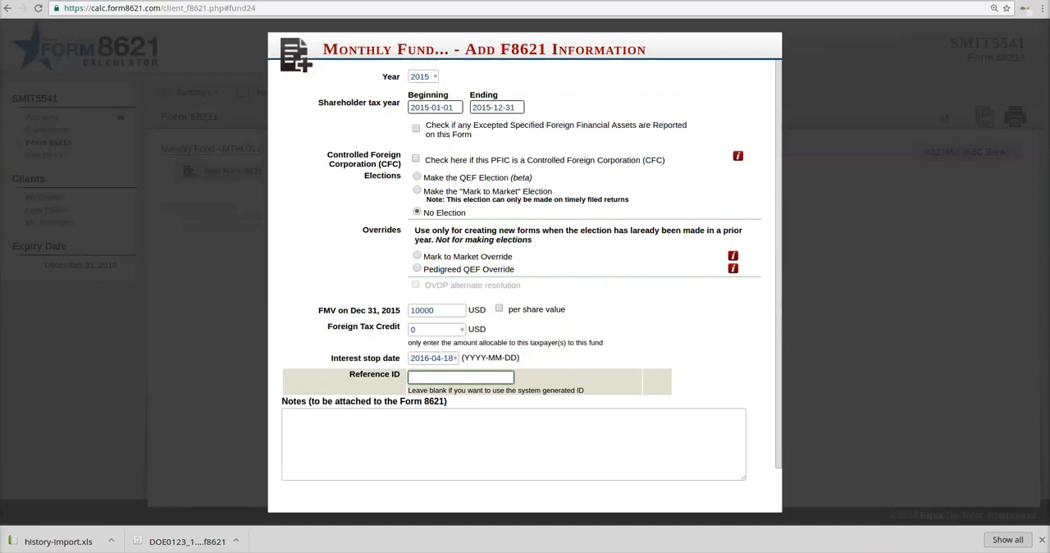
scroll(531, 272, down, 1)
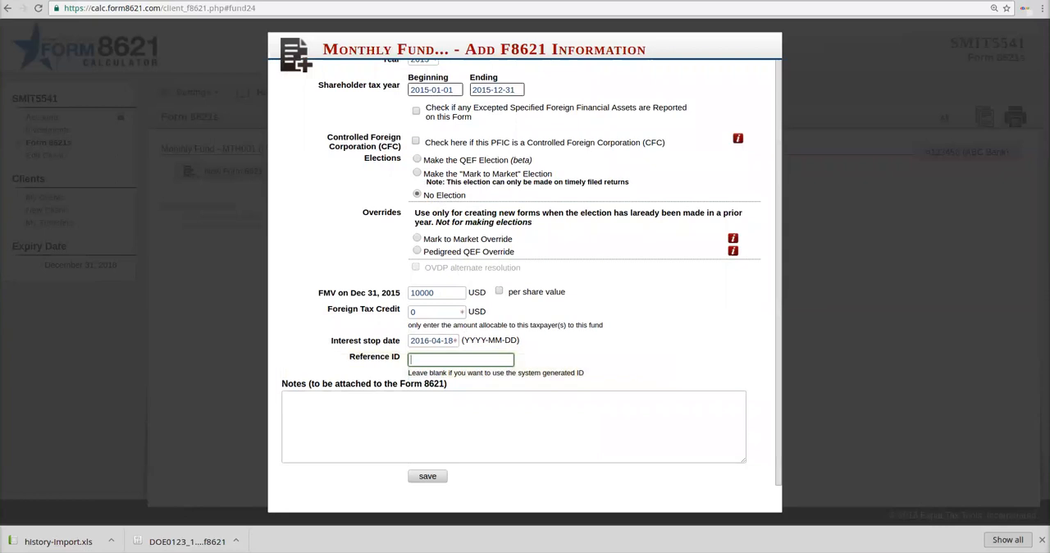
click(427, 476)
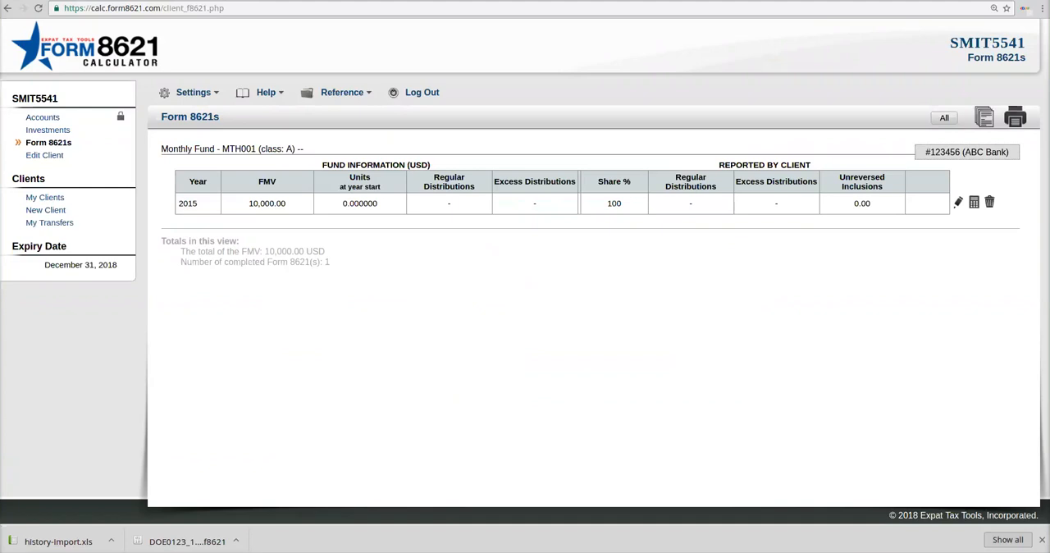
Step: Open the saved 2015 Form 8621 for editing, check its annualized distribution (2014) field, and save the form again
click(958, 203)
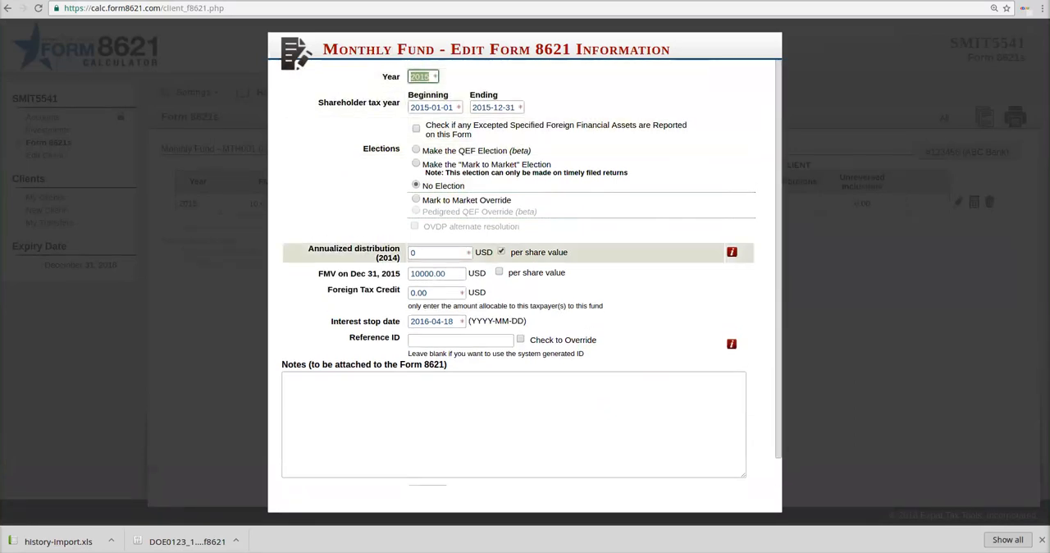
click(438, 253)
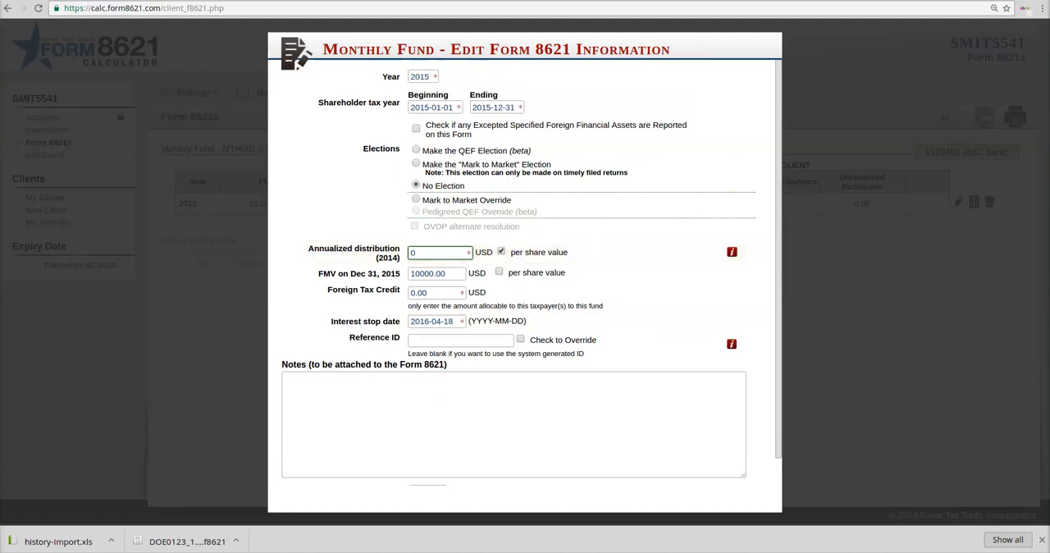
scroll(525, 279, down, 2)
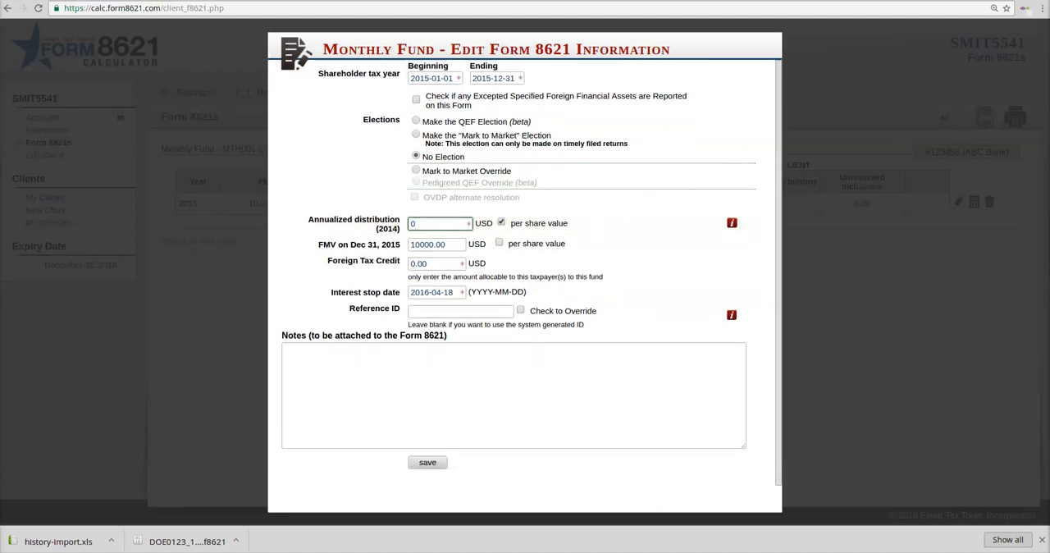
click(428, 463)
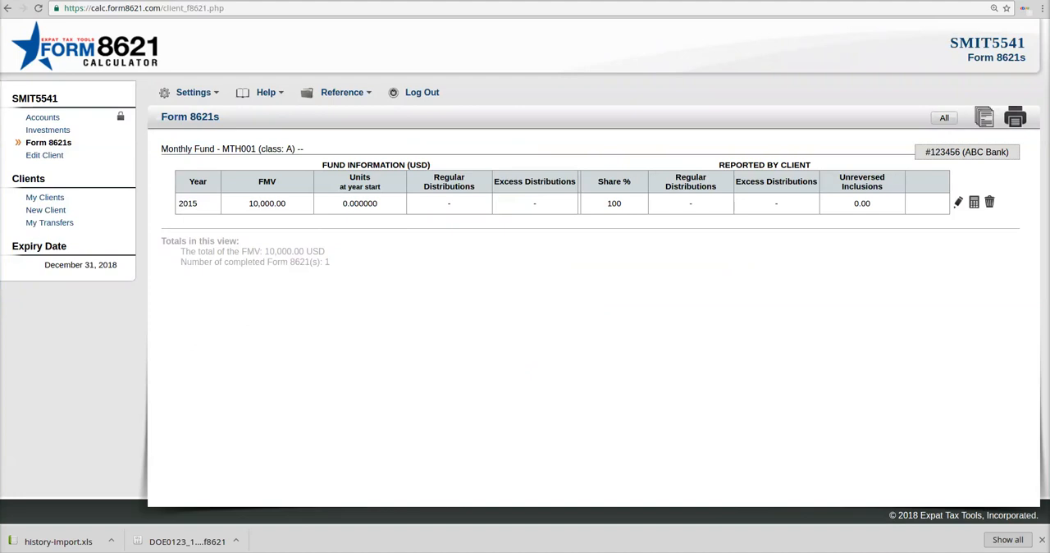
Step: Request deletion of the 2015 Form 8621 and cancel at the confirmation
click(989, 202)
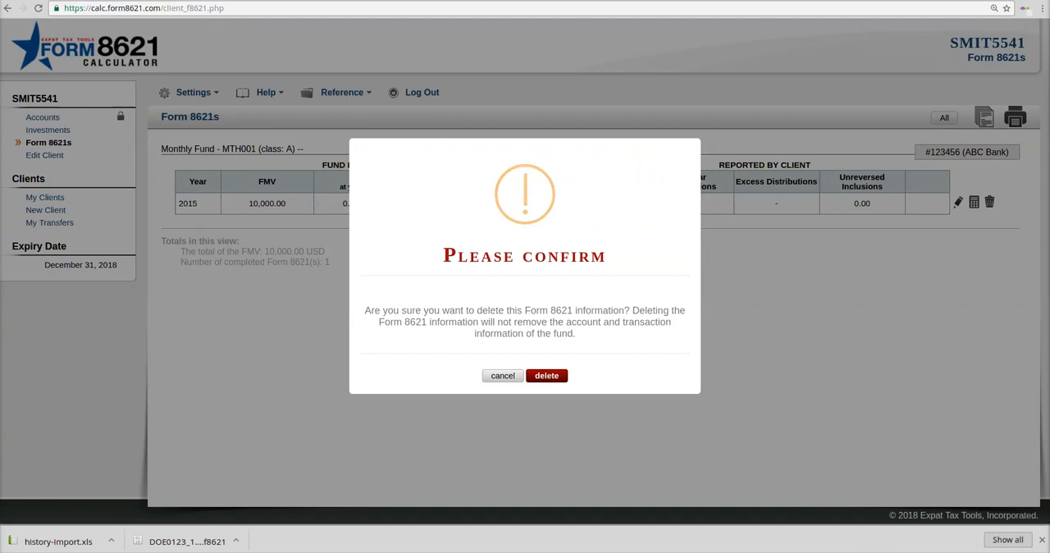
click(503, 376)
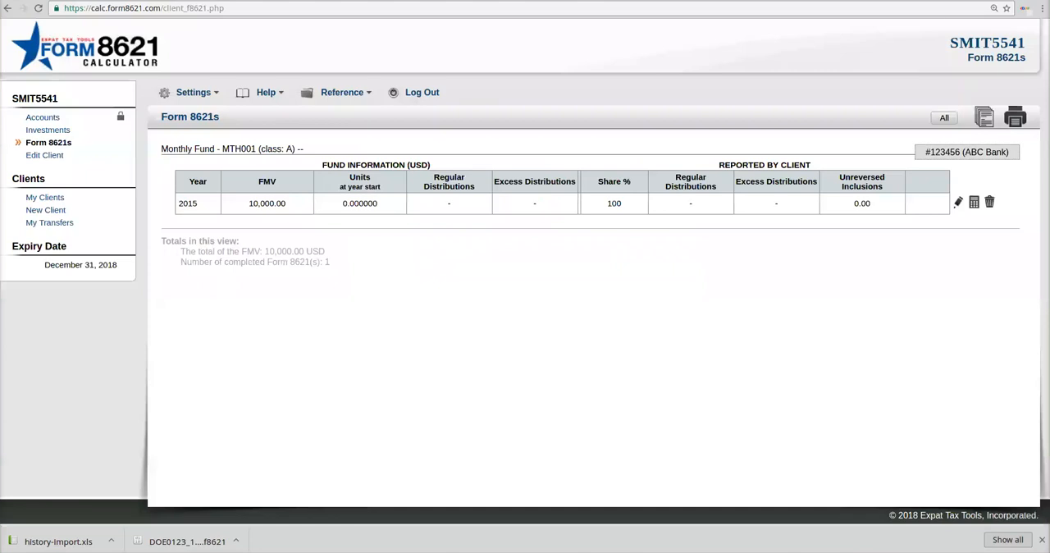
Step: Open the calculation preview of the 2015 Form 8621 and examine the holdings, adjusted distributions per unit and excess distribution allocations
click(974, 203)
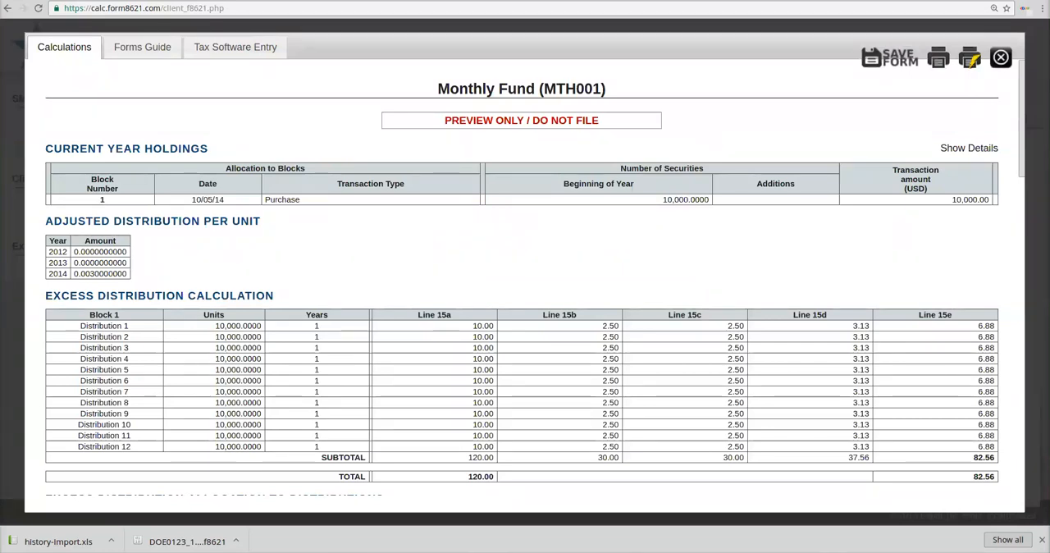
scroll(522, 279, down, 3)
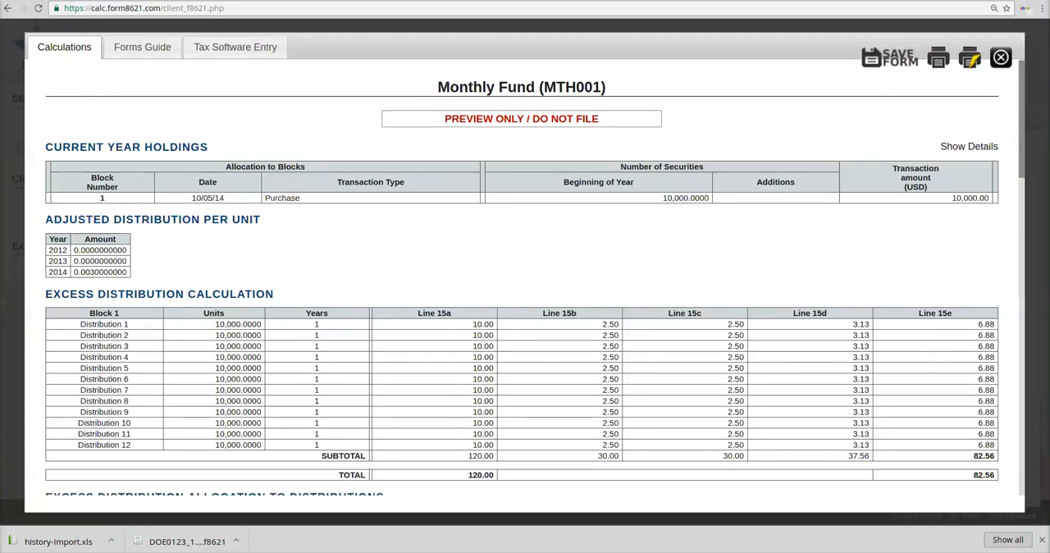
scroll(525, 279, down, 10)
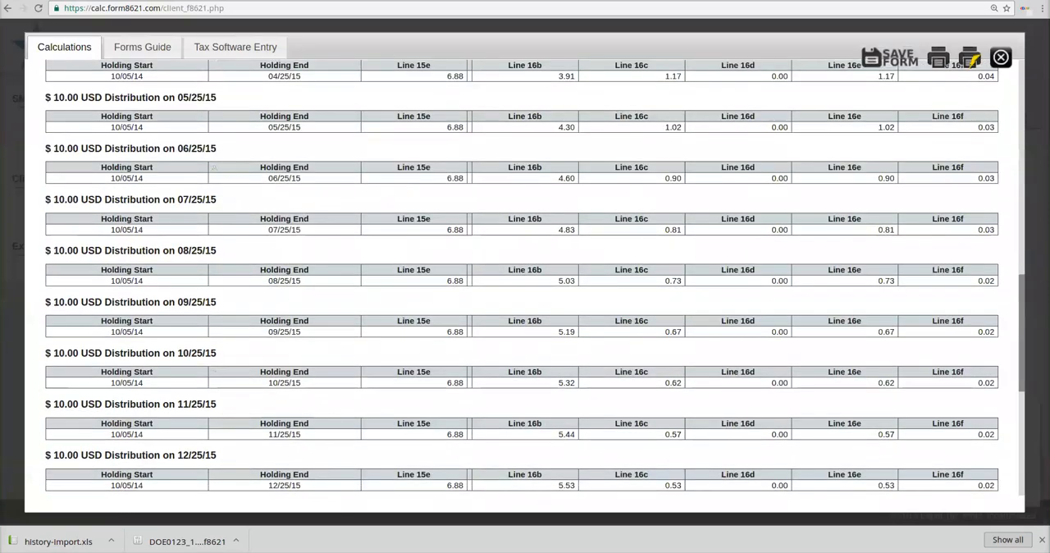
scroll(526, 279, up, 15)
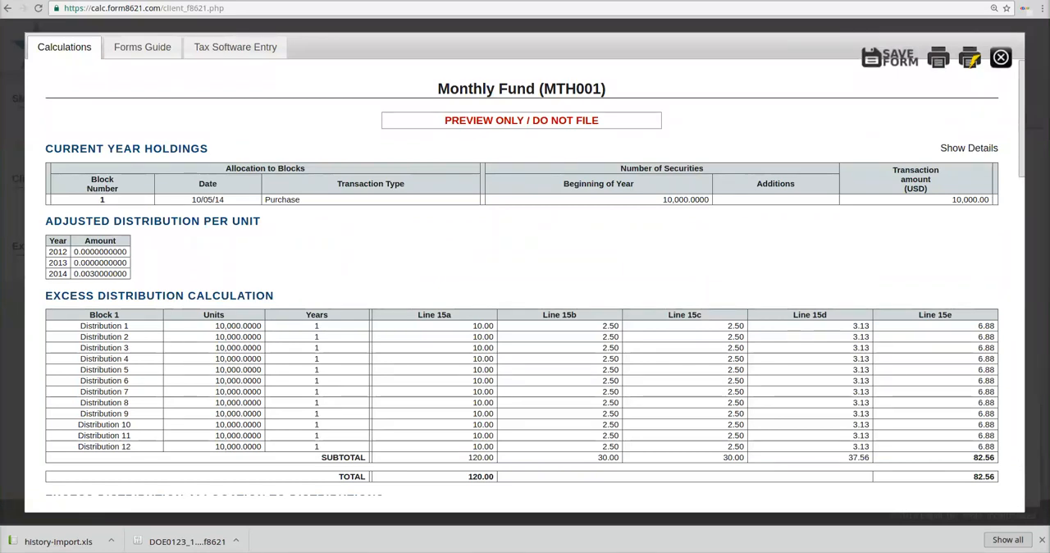
double_click(686, 200)
click(686, 200)
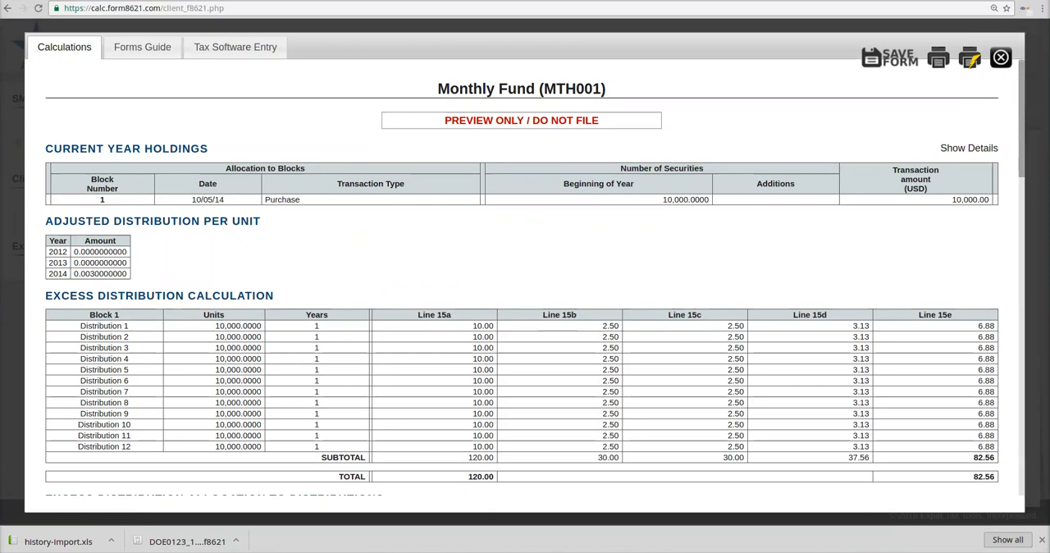
Step: Examine the Monthly Fund calculations from the per-distribution excess amounts through the excess distribution summary and 2016 carryover calculation
scroll(522, 328, down, 2)
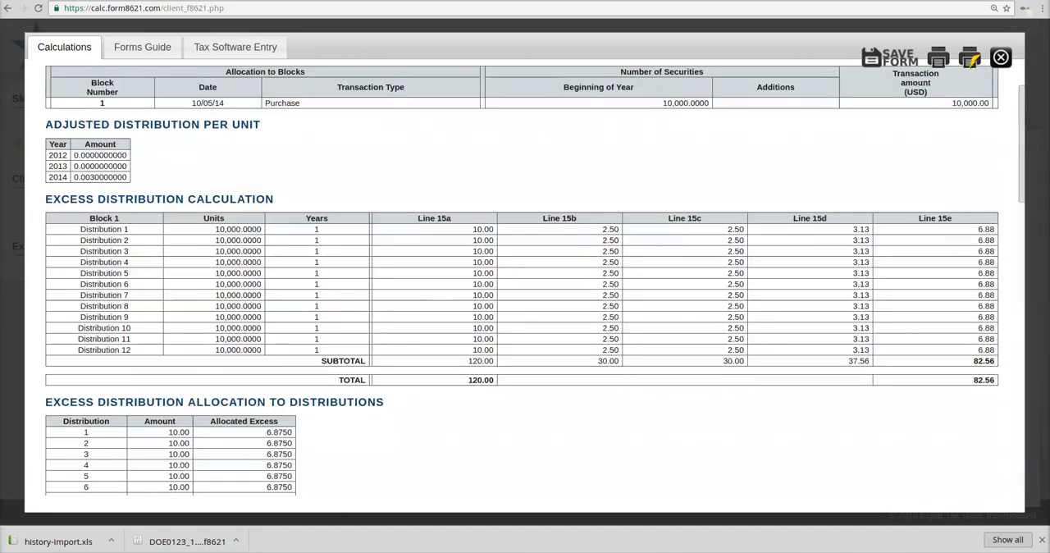
drag(98, 229, 132, 350)
click(135, 350)
scroll(521, 278, down, 1)
scroll(522, 277, down, 3)
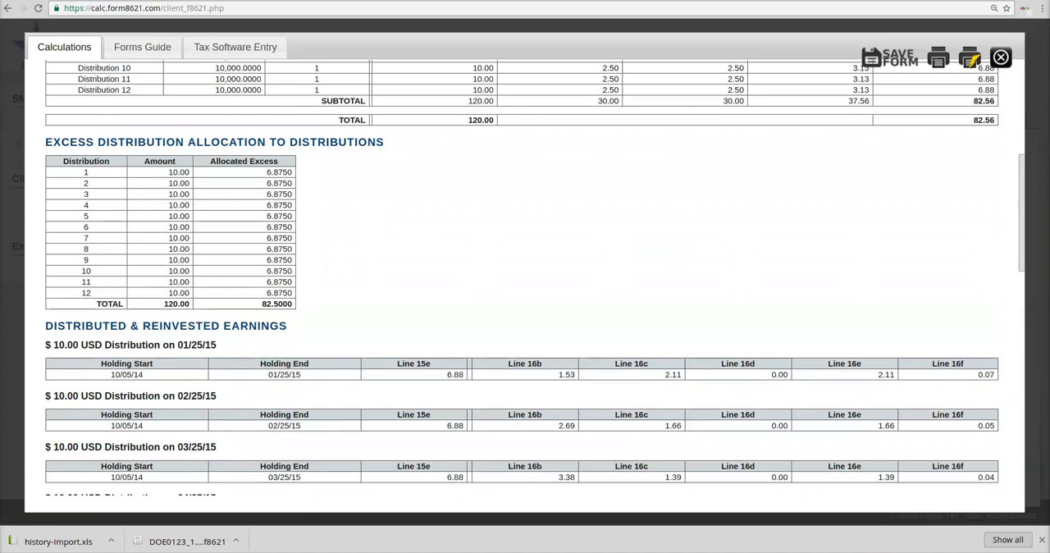
scroll(522, 277, down, 9)
scroll(535, 278, down, 4)
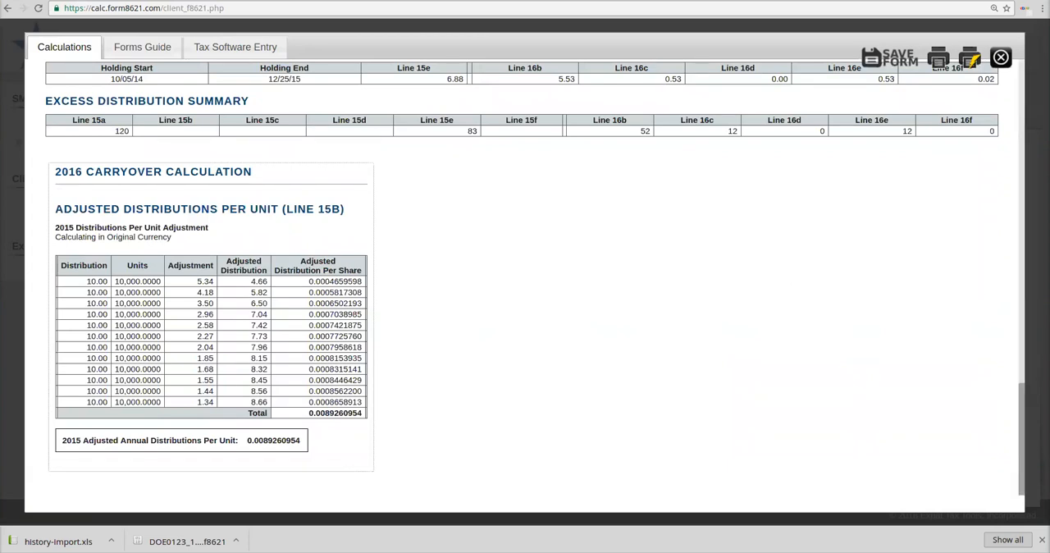
scroll(522, 277, up, 5)
scroll(522, 277, up, 15)
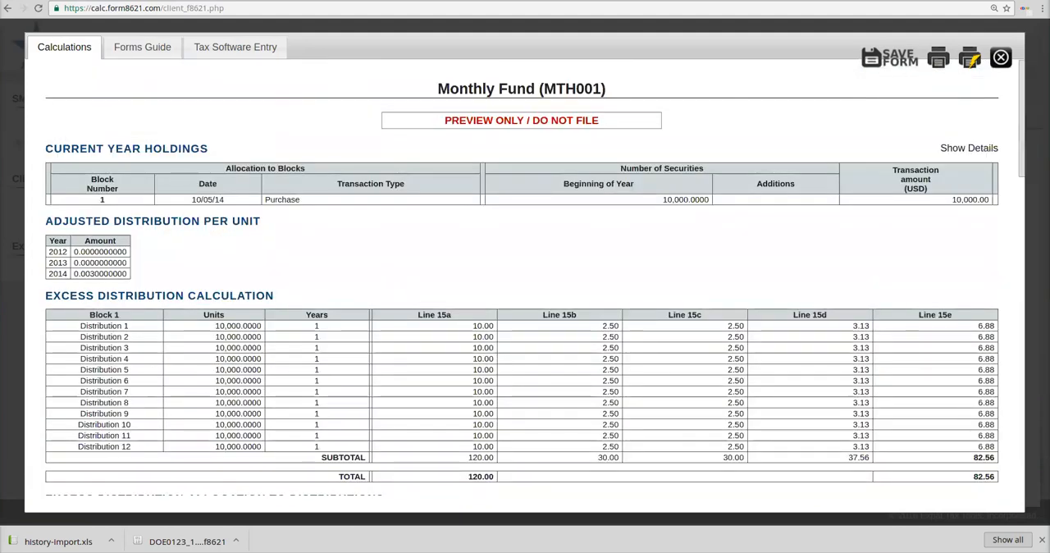
Step: View the forms guide and examine the Form 1040 ordinary dividends, the line 21 statement and the Schedule B entries
click(142, 47)
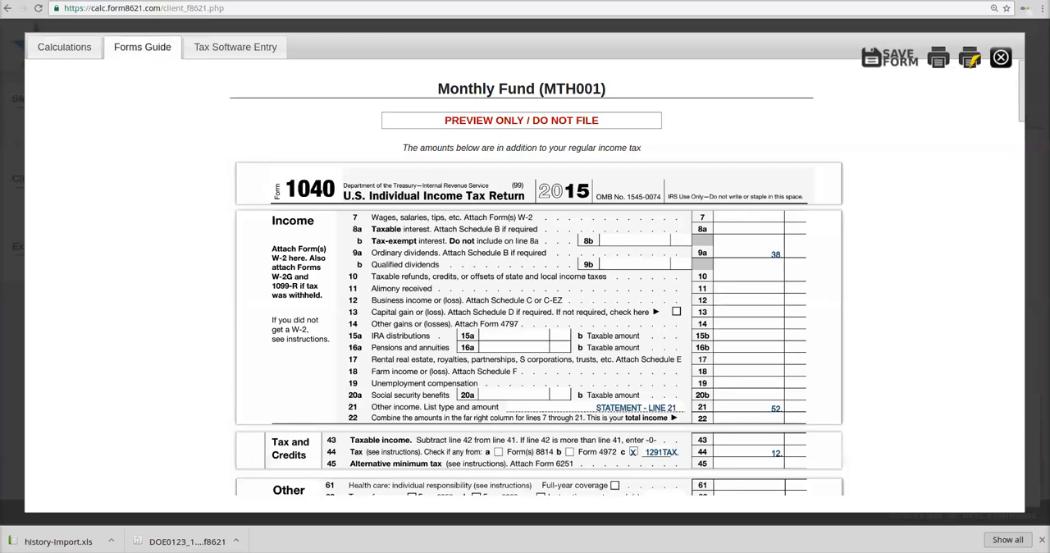
double_click(776, 254)
double_click(776, 254)
click(776, 254)
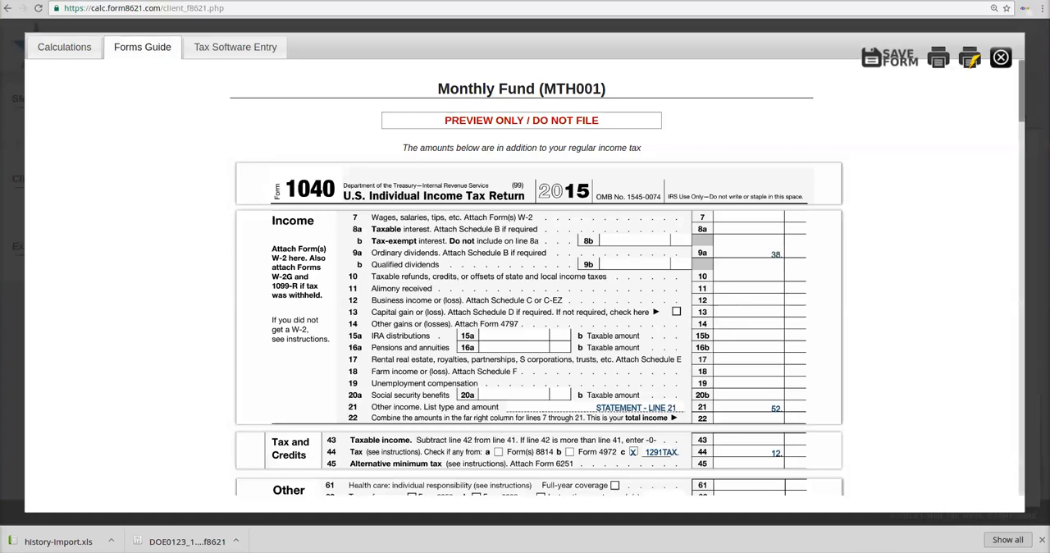
scroll(539, 277, down, 3)
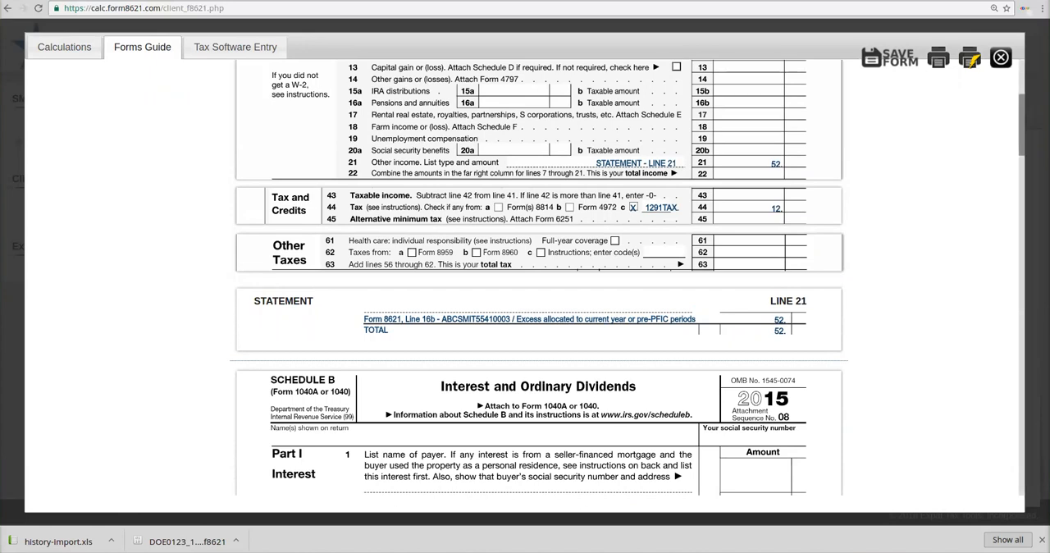
scroll(539, 278, down, 3)
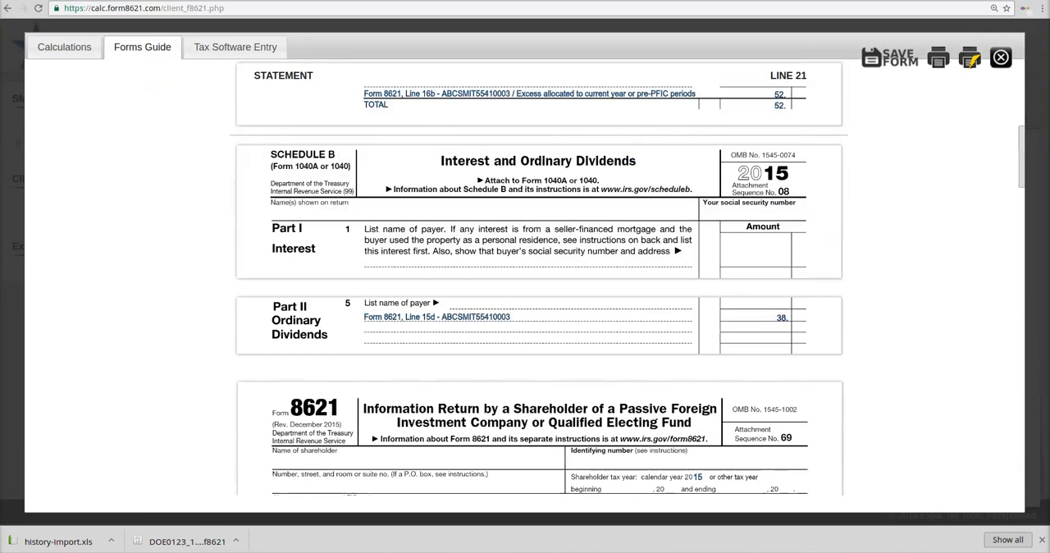
scroll(539, 277, up, 1)
scroll(539, 278, up, 4)
scroll(539, 277, down, 10)
scroll(539, 277, up, 1)
scroll(539, 277, up, 1)
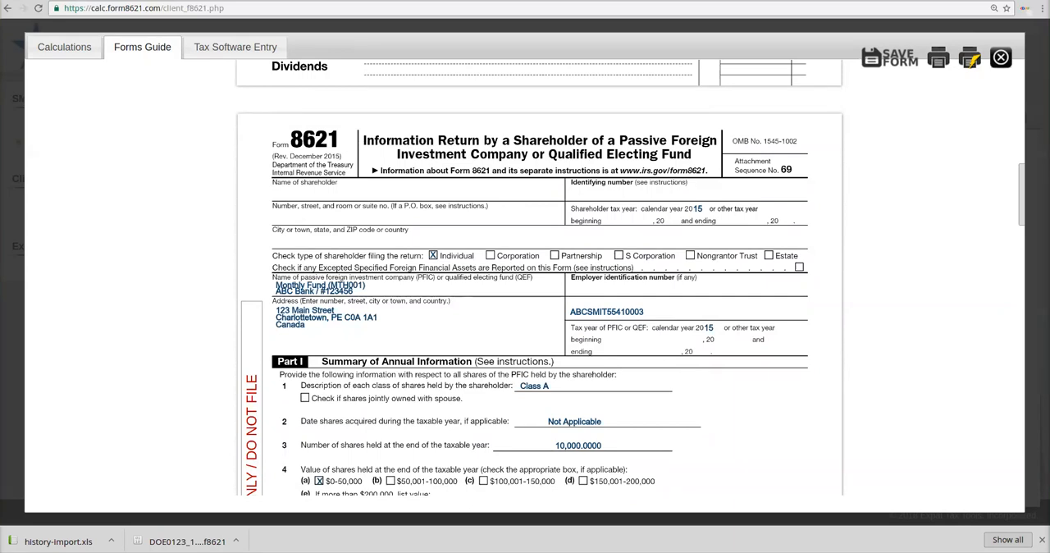
Step: Review the reference ID, Part I annual information and Part II elections of Form 8621 in the forms guide
double_click(608, 312)
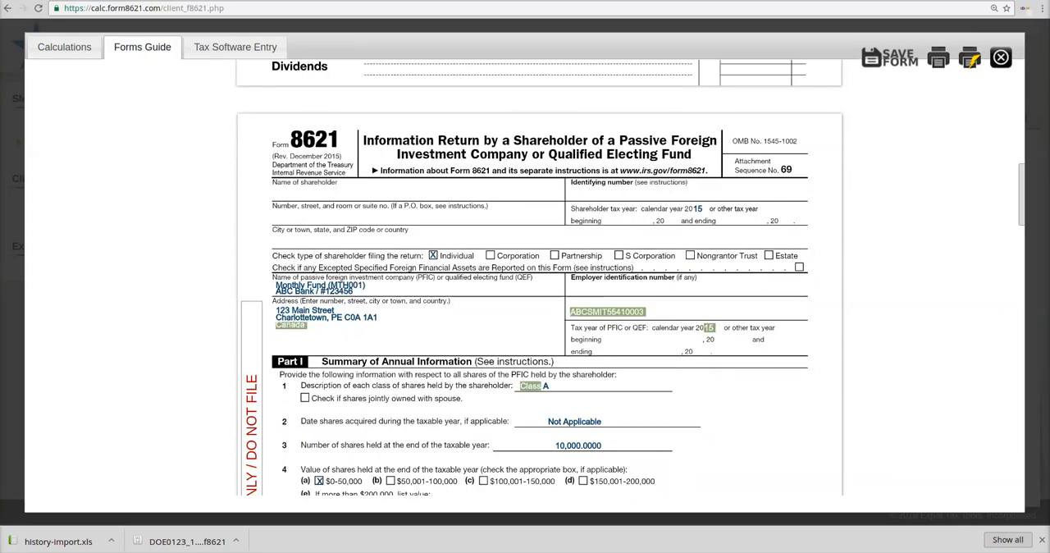
scroll(539, 277, down, 3)
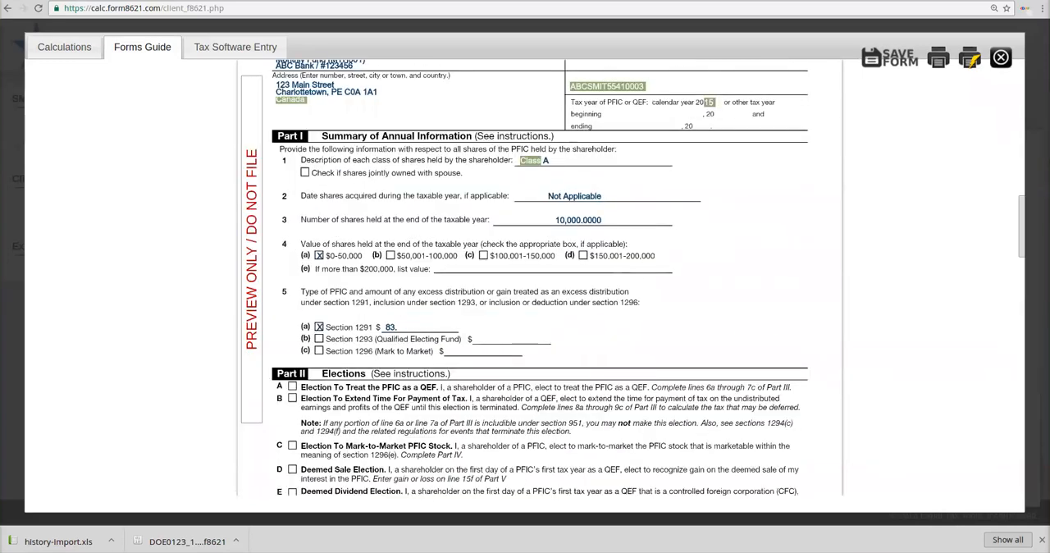
click(608, 312)
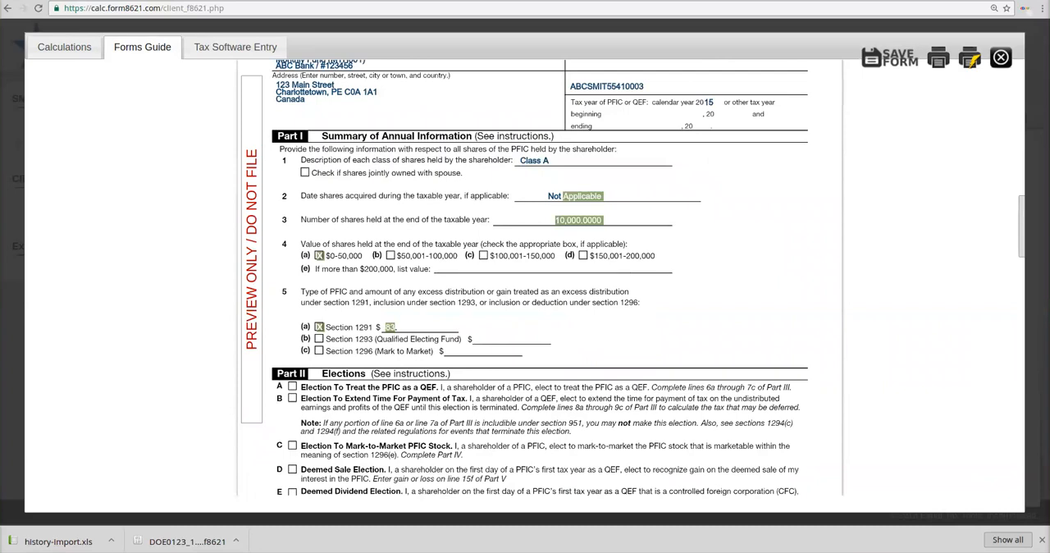
scroll(525, 279, down, 3)
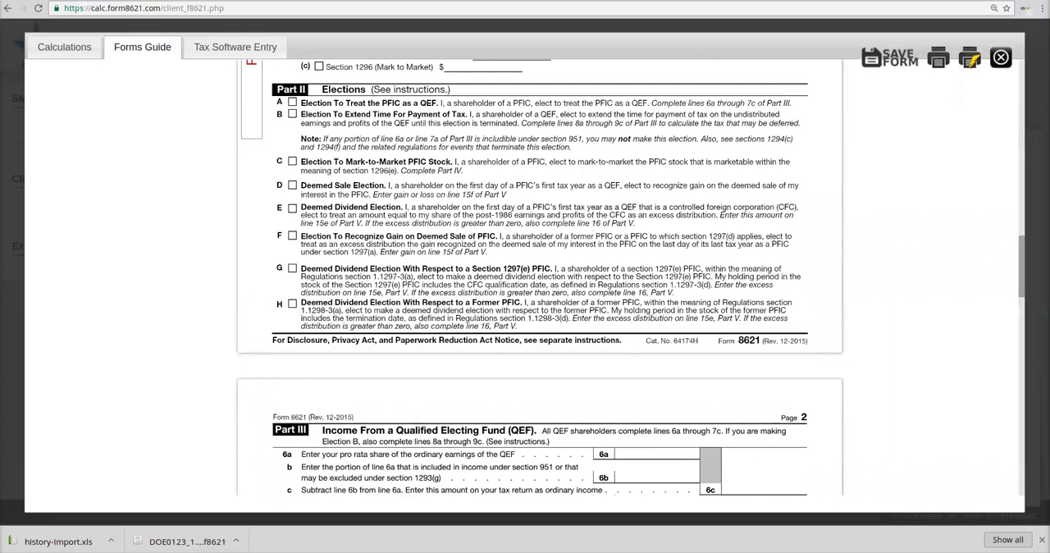
scroll(540, 287, down, 3)
scroll(540, 287, down, 6)
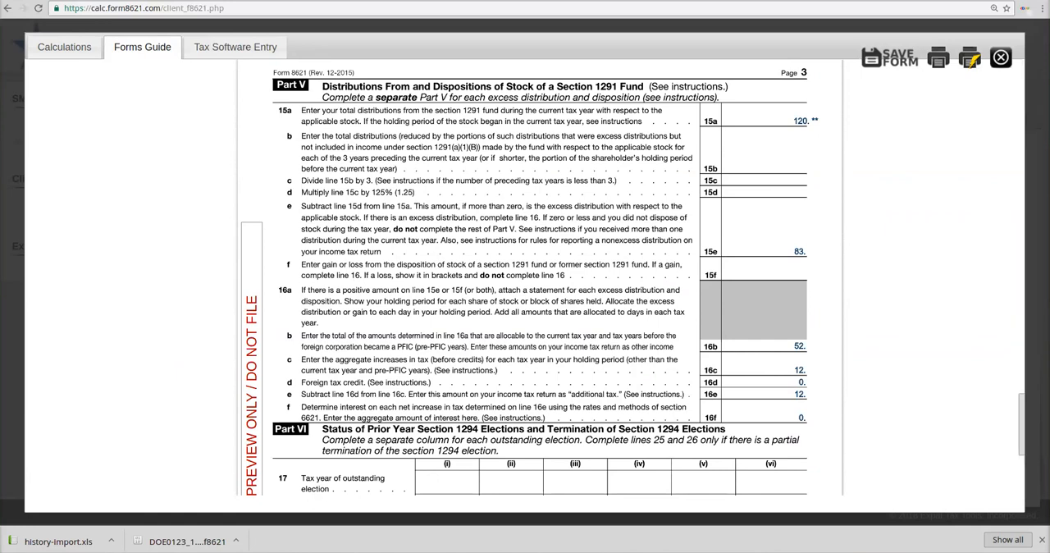
Step: Examine lines 15a and 15e in Part V of Form 8621 and the calculation statement note at its end
drag(798, 121, 807, 122)
click(803, 121)
double_click(800, 122)
double_click(804, 252)
double_click(803, 252)
scroll(539, 279, down, 4)
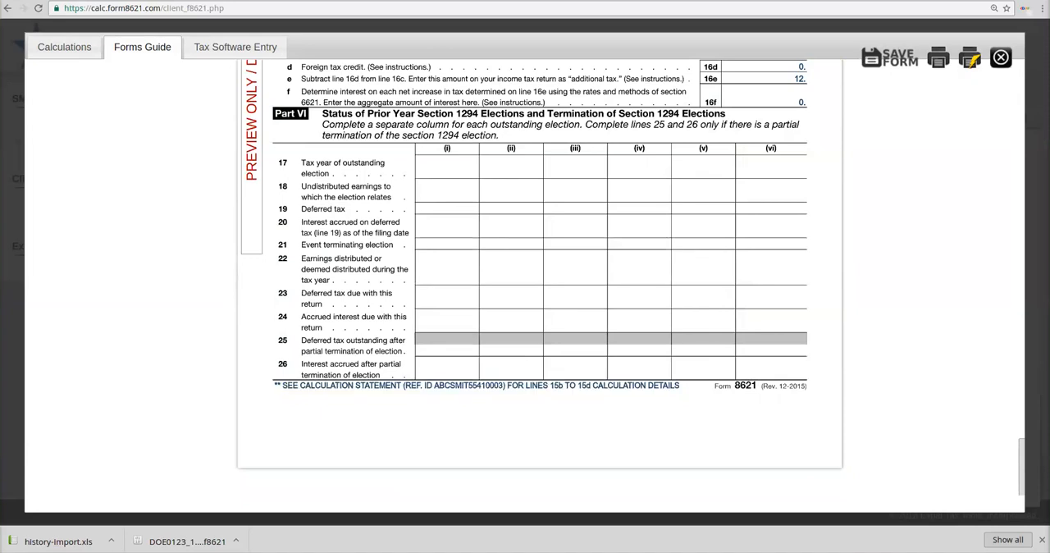
drag(1023, 468, 1022, 87)
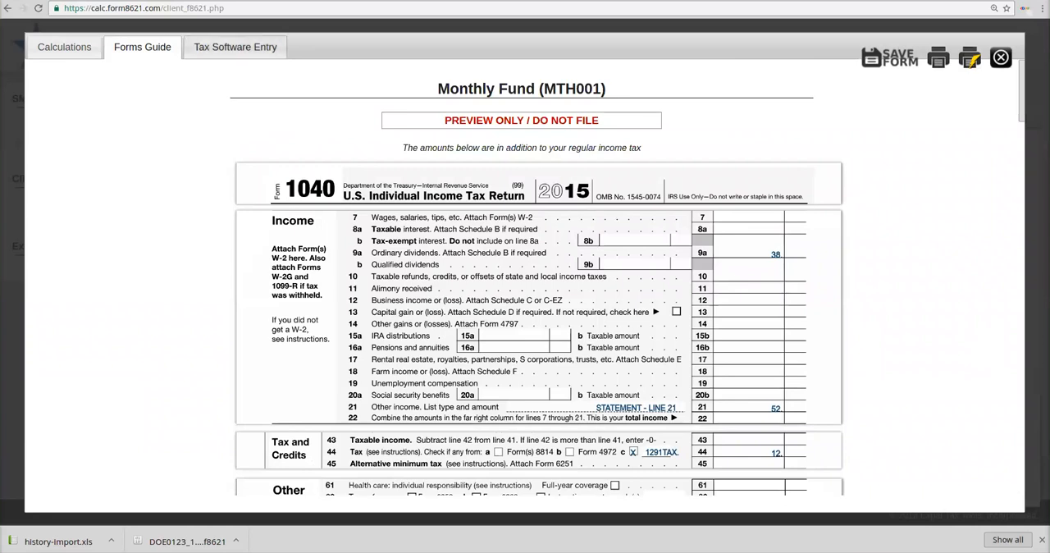
Step: Read the tax software entry guidance, and recheck Form 1040 lines 9a and 21 in the forms guide
click(235, 47)
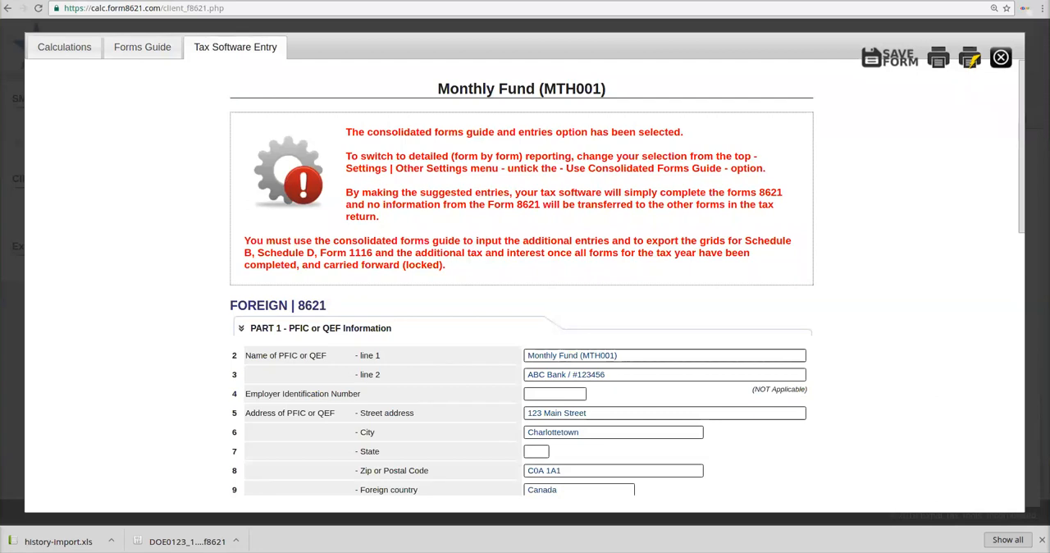
mouse_move(1023, 148)
mouse_down()
mouse_move(1022, 329)
mouse_move(1022, 148)
mouse_up()
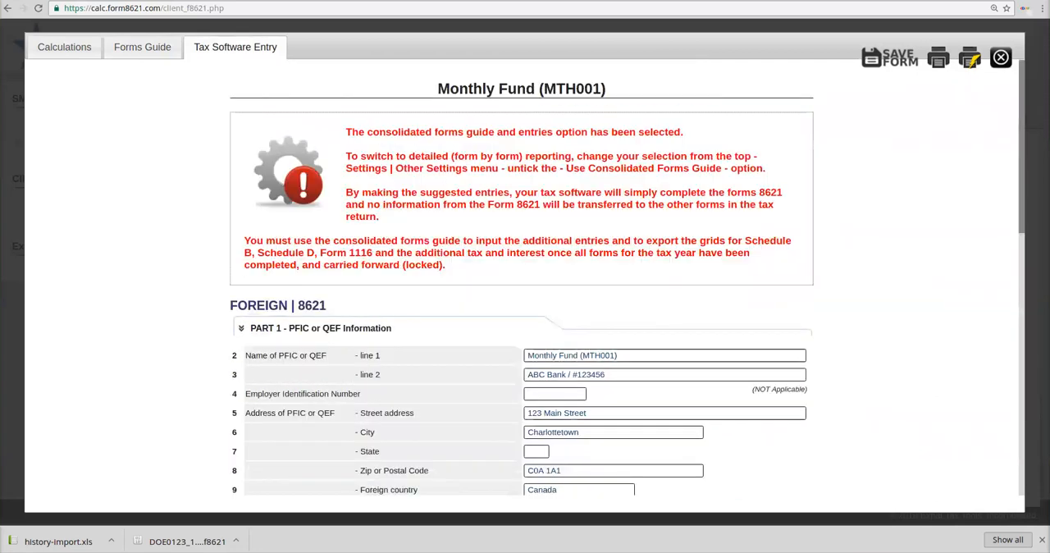
click(142, 46)
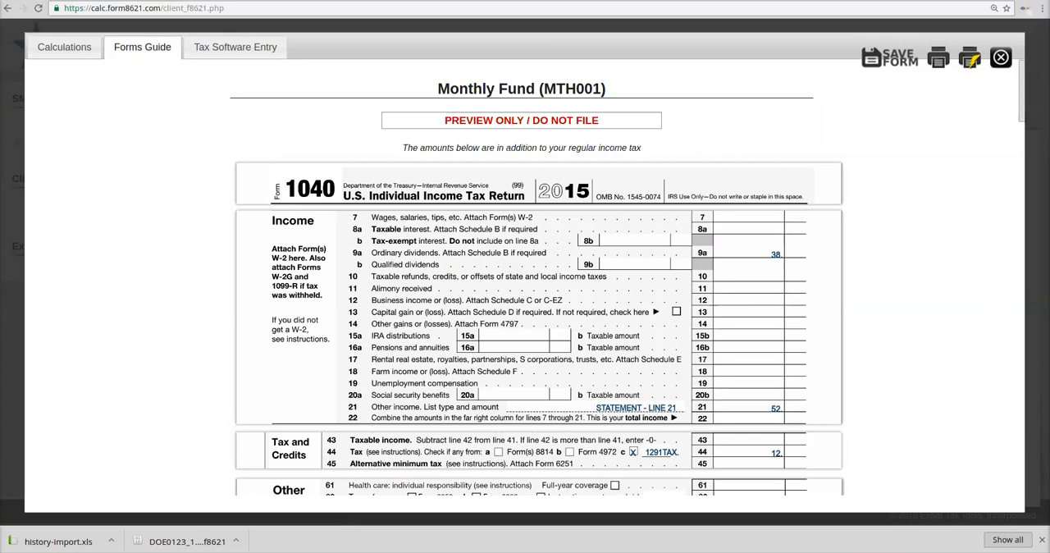
scroll(525, 287, down, 2)
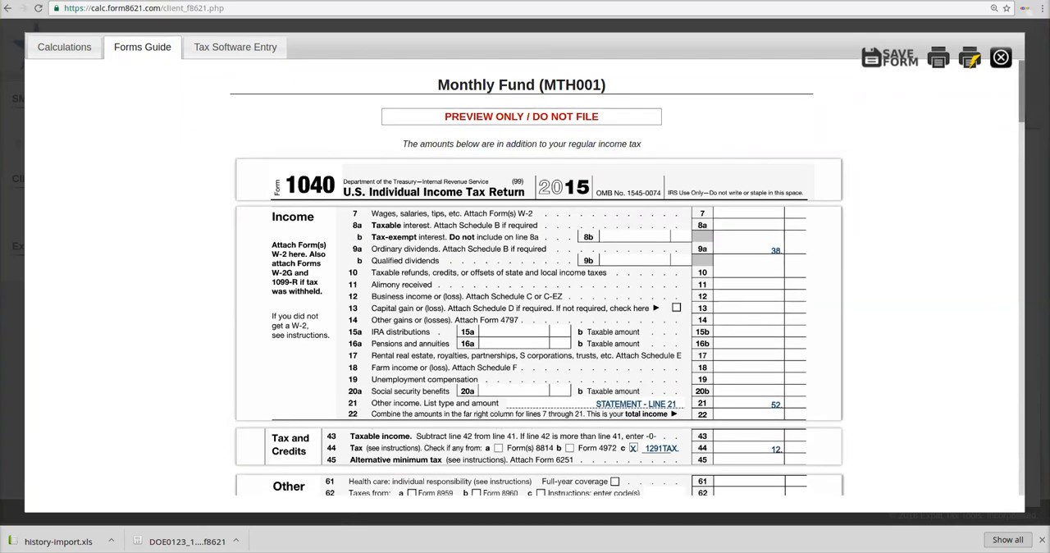
double_click(776, 181)
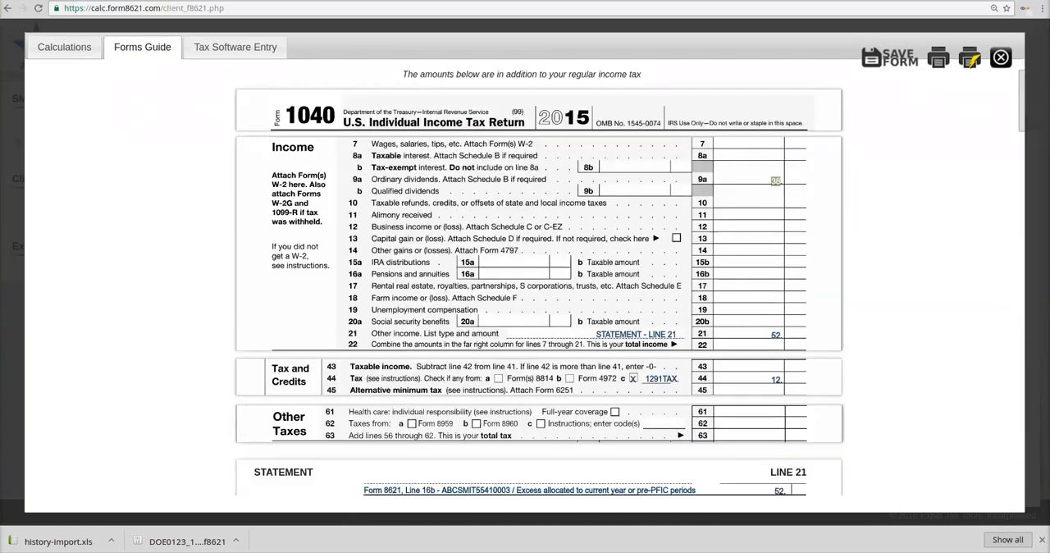
click(781, 335)
Step: Open the print preview from the calculations view, look through its pages and cancel the printing
click(64, 47)
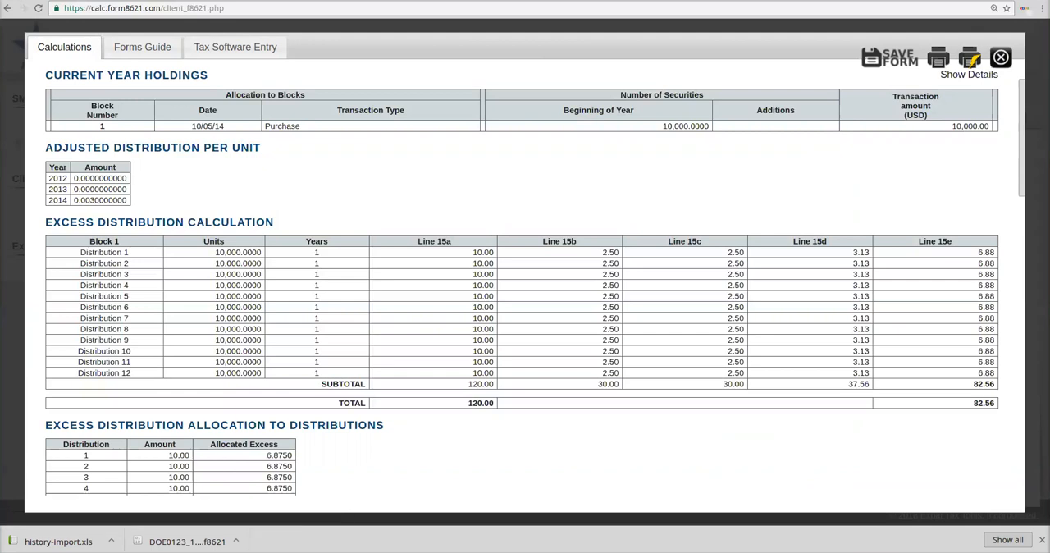
click(939, 58)
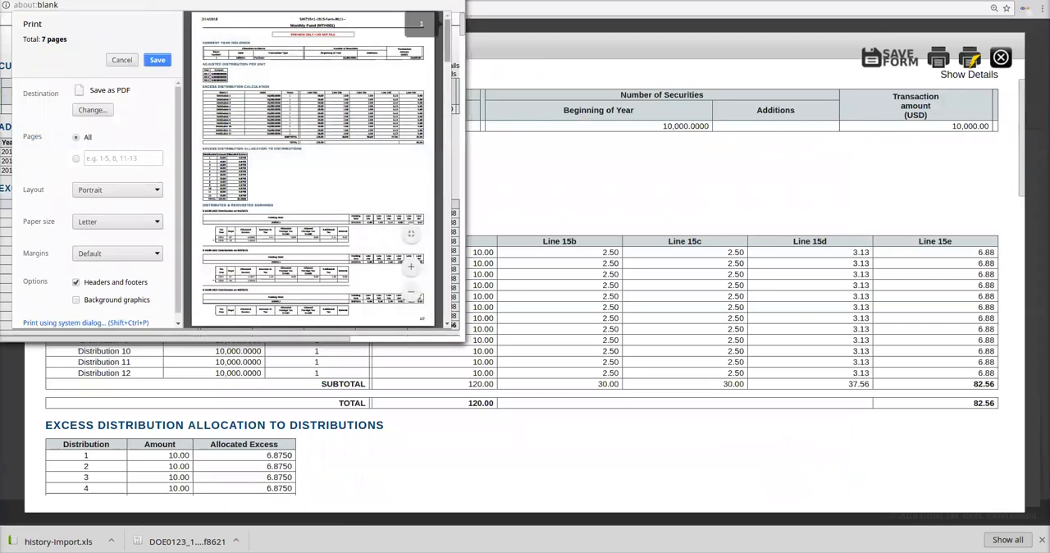
scroll(312, 164, down, 10)
scroll(312, 164, up, 10)
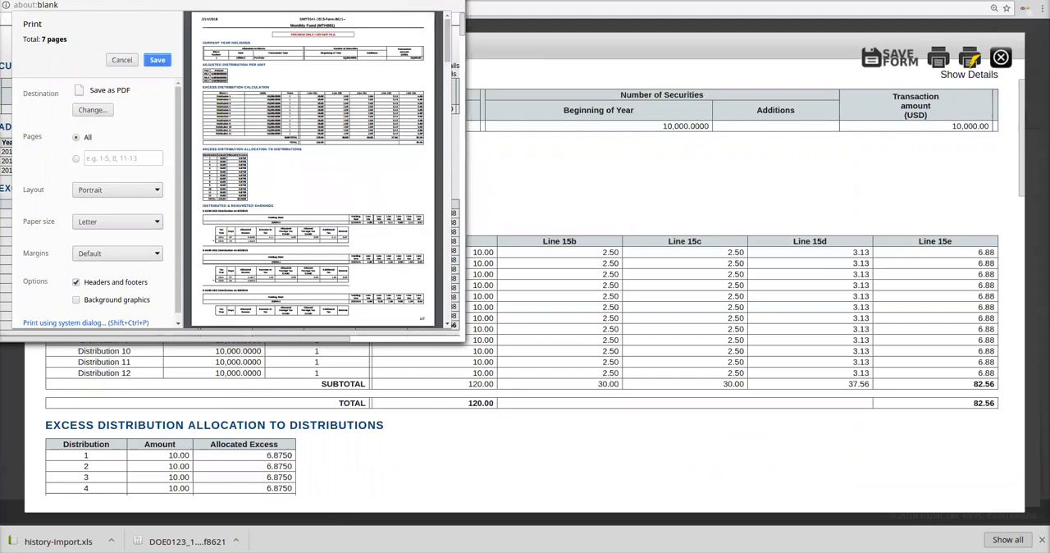
scroll(311, 164, down, 3)
scroll(312, 164, down, 15)
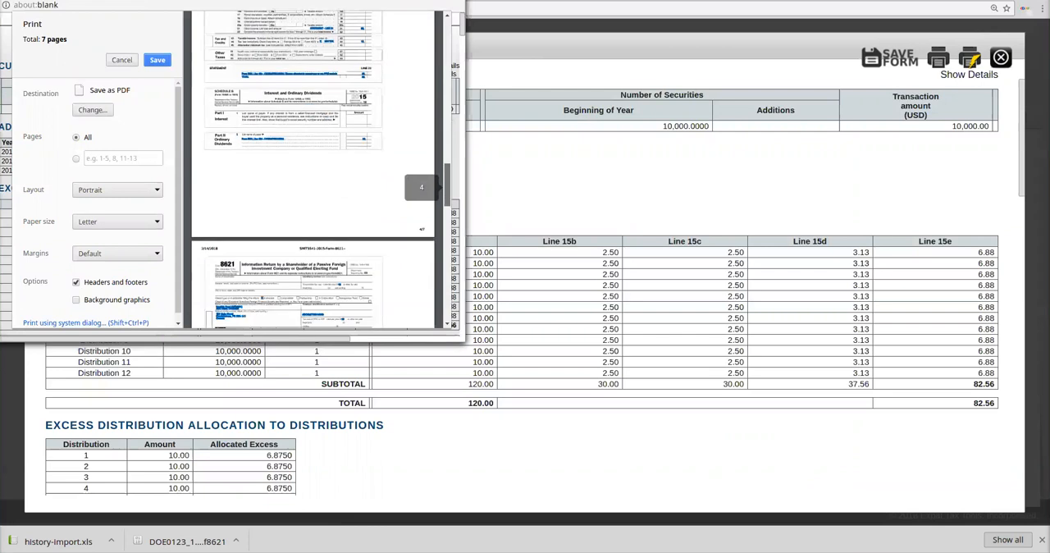
scroll(312, 164, up, 18)
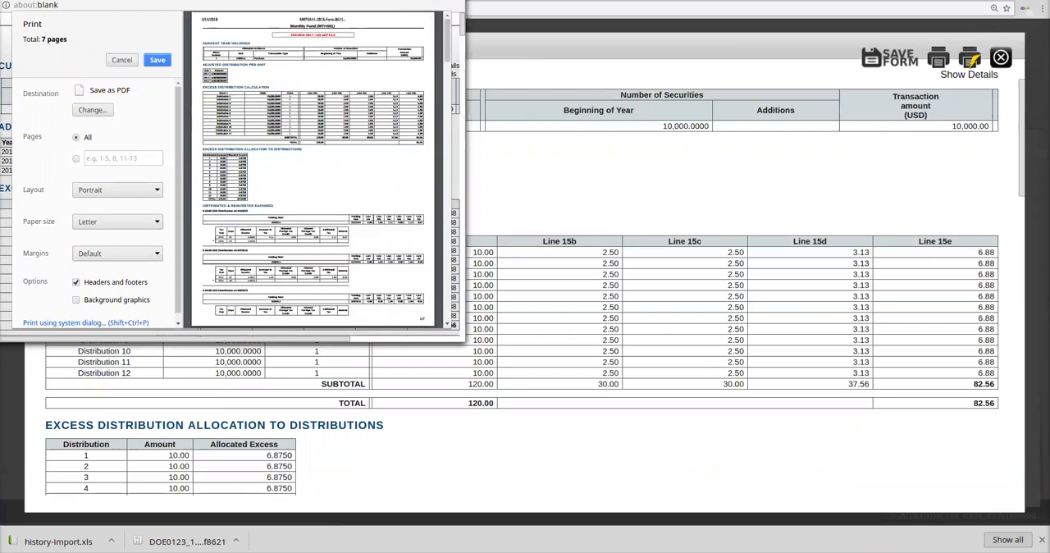
key(Escape)
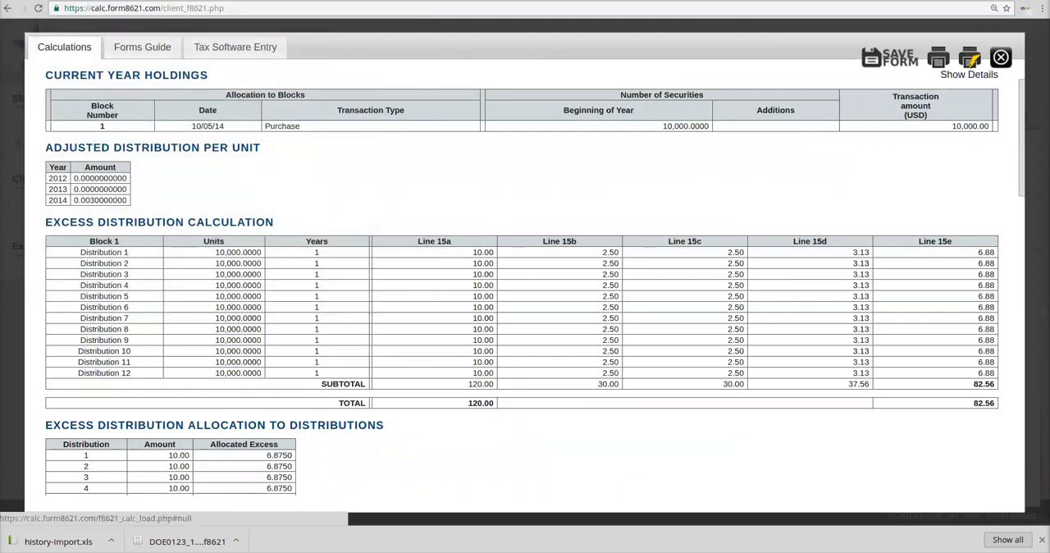
Step: Open the print preview of only the forms guide and cancel the printing
click(142, 47)
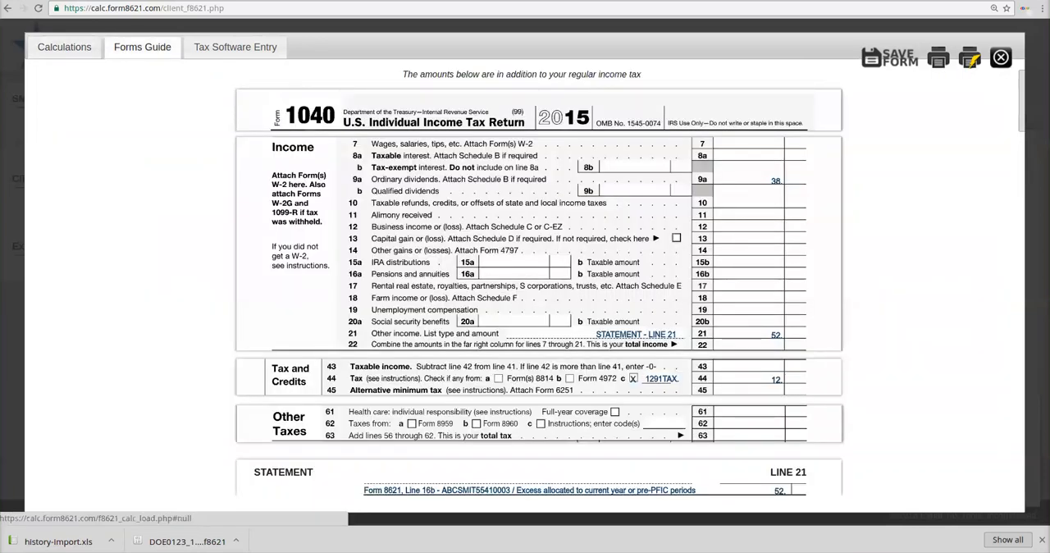
click(939, 58)
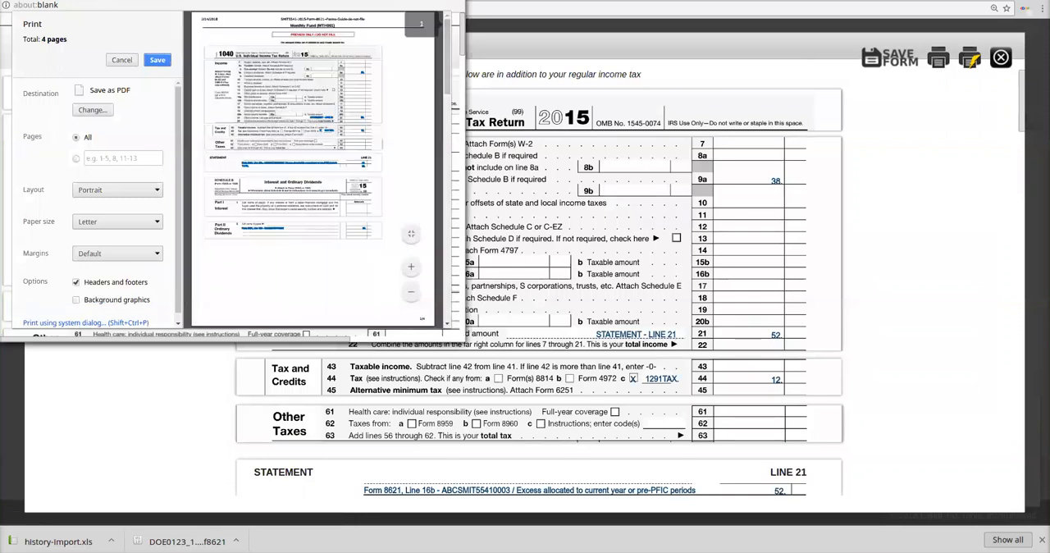
key(Escape)
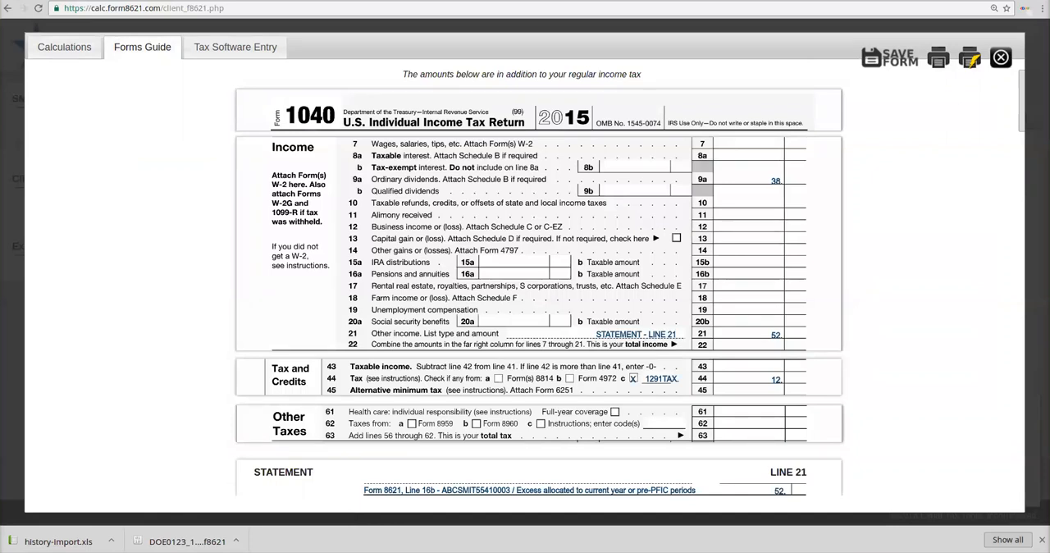
Step: Save the 2015 Form 8621 so it carries to the next year, and close the preview
click(890, 57)
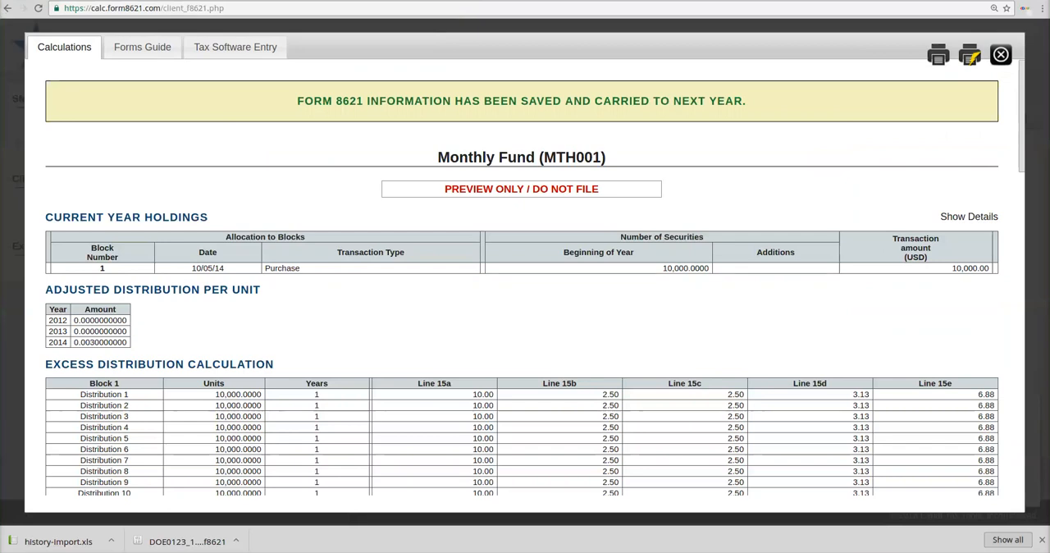
click(1001, 55)
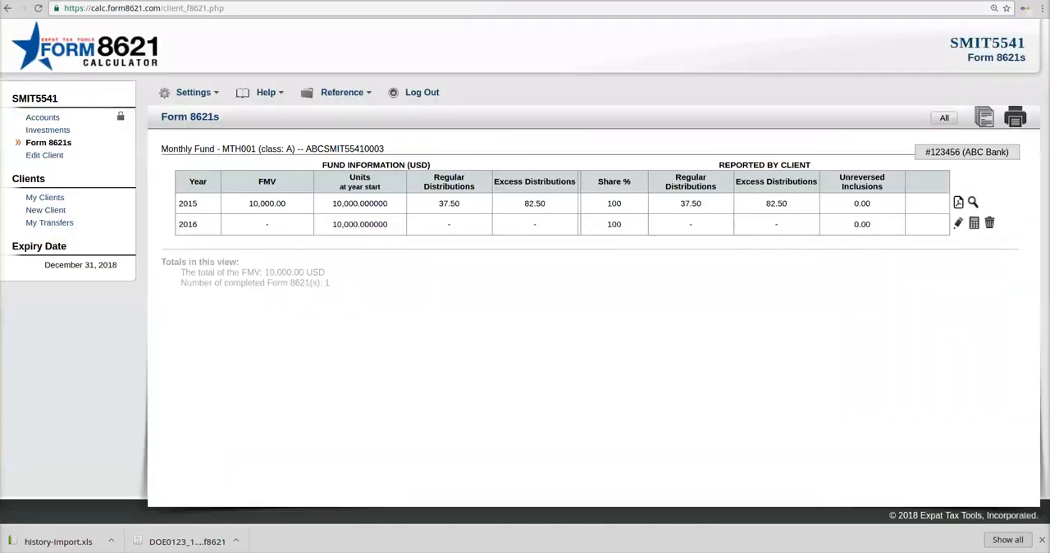
Step: Inspect the carried-forward 2016 row and the completed 2015 row in the Form 8621s list
drag(178, 224, 911, 224)
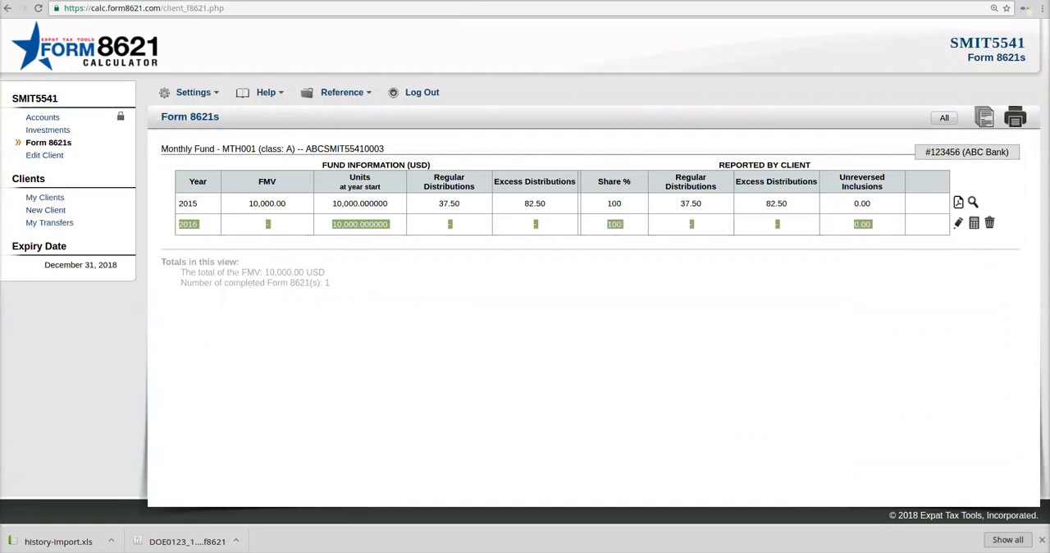
click(909, 279)
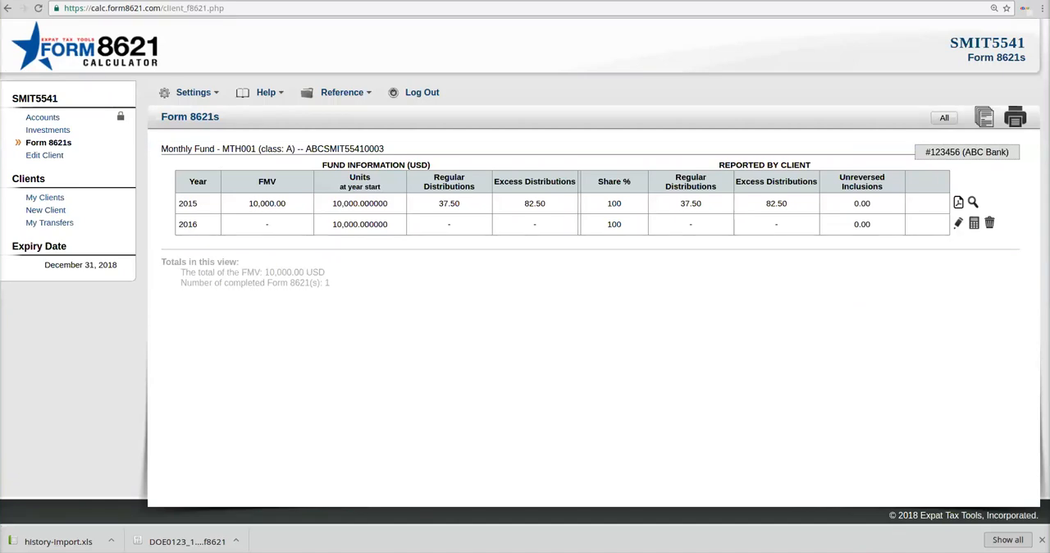
drag(178, 204, 872, 203)
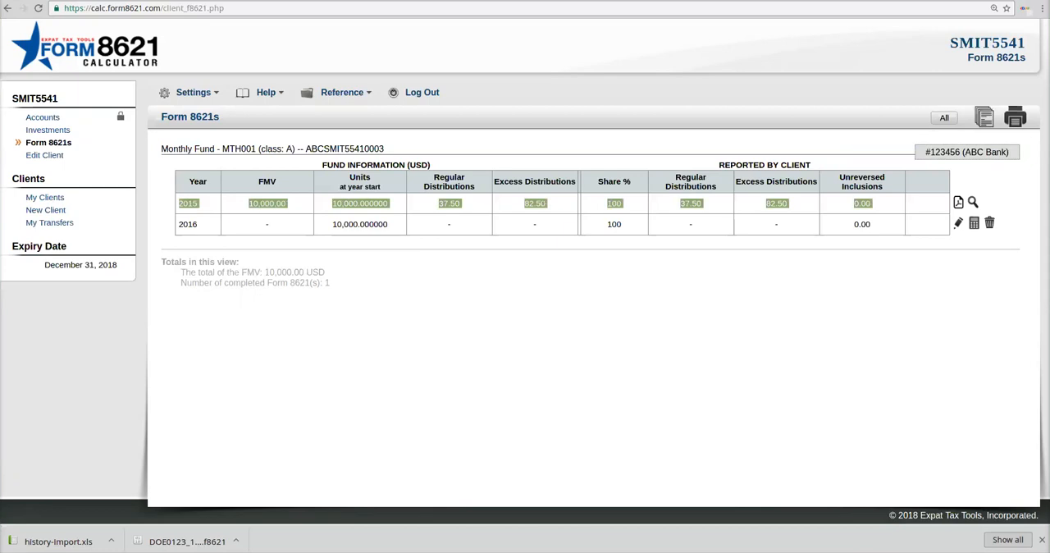
Step: Delete the carried-forward 2016 Form 8621 row of Monthly Fund and unlock its 2015 form
click(872, 204)
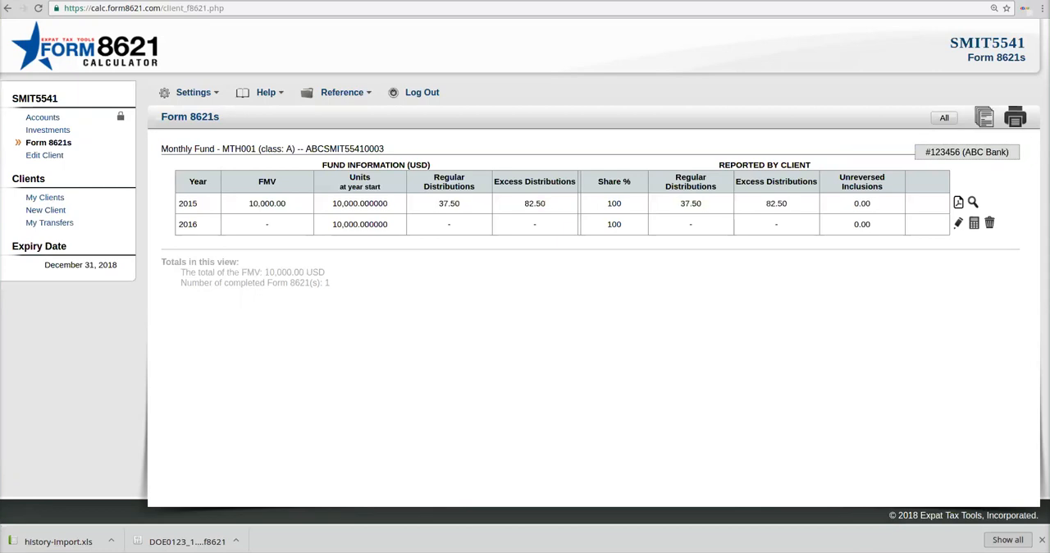
click(989, 223)
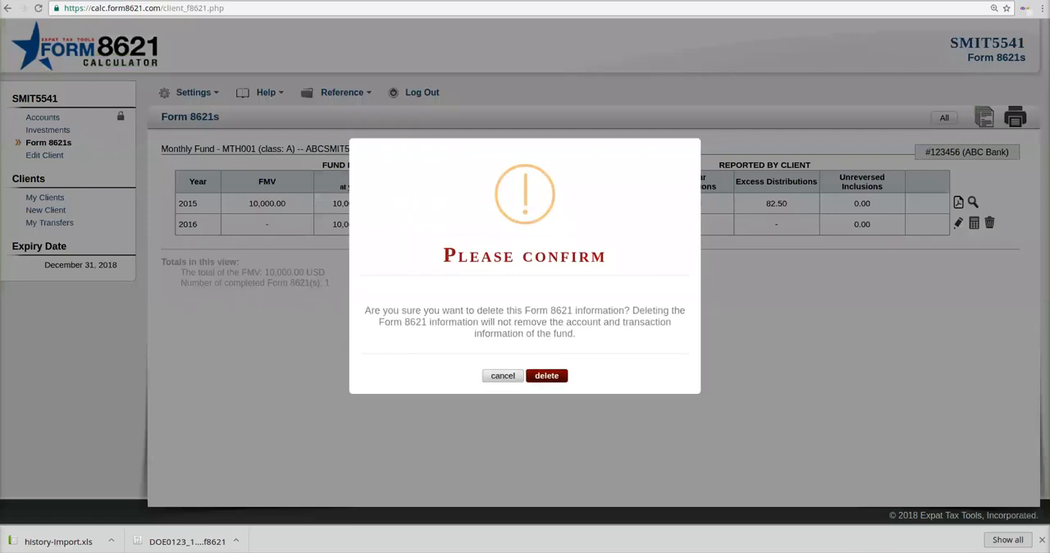
click(547, 375)
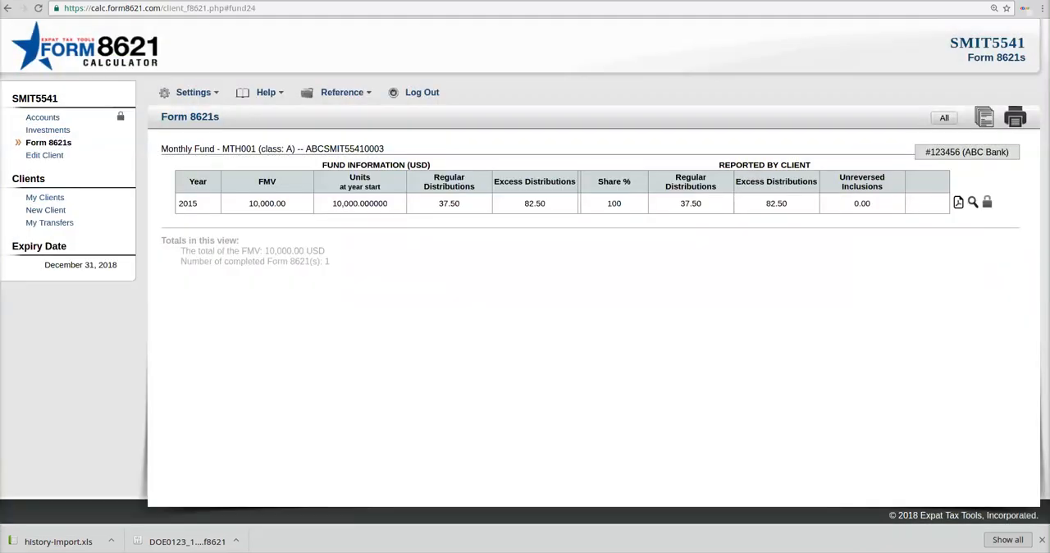
click(987, 203)
click(546, 371)
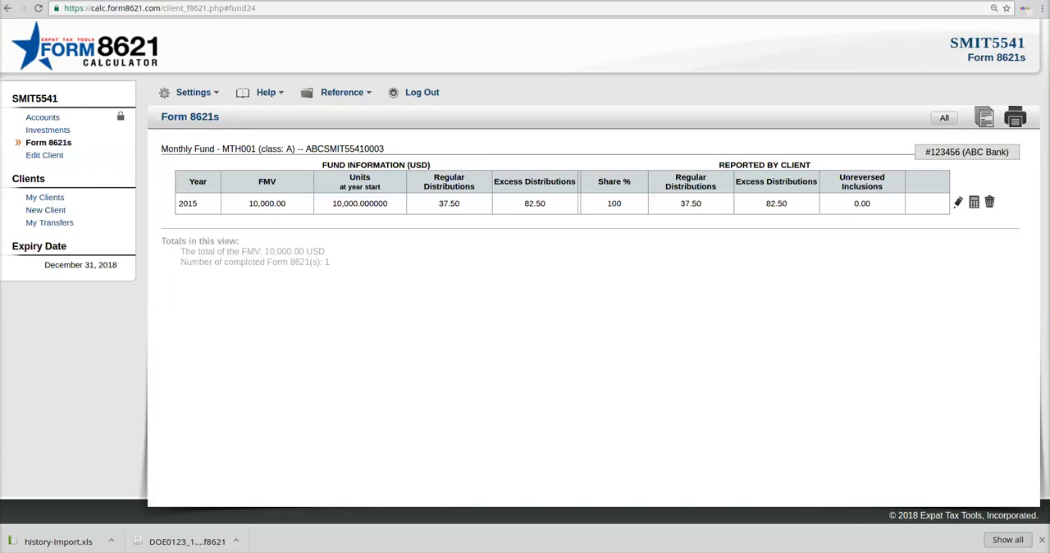
Step: Calculate the unlocked 2015 form, save it so it carries to the next year, and close the preview
click(974, 202)
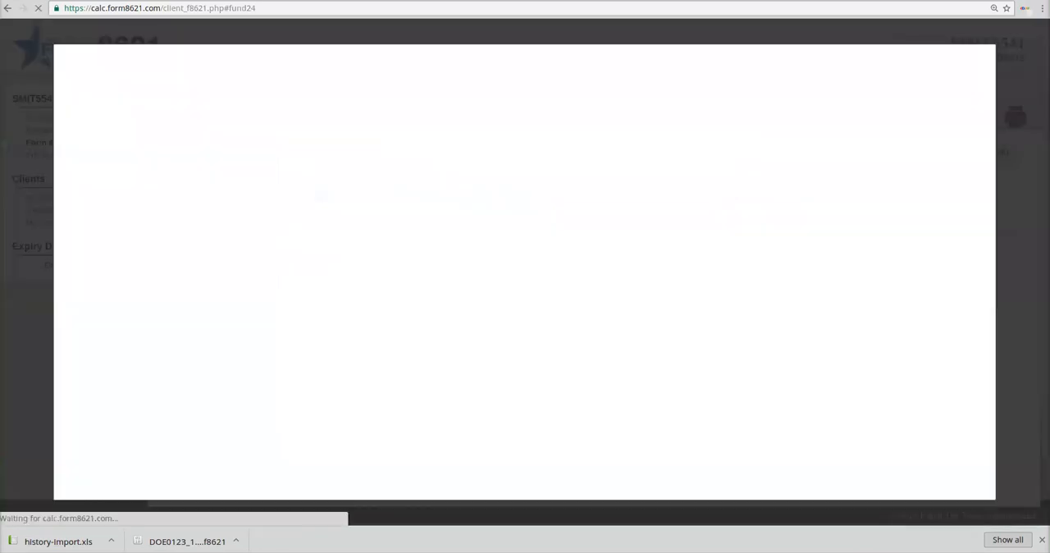
click(890, 58)
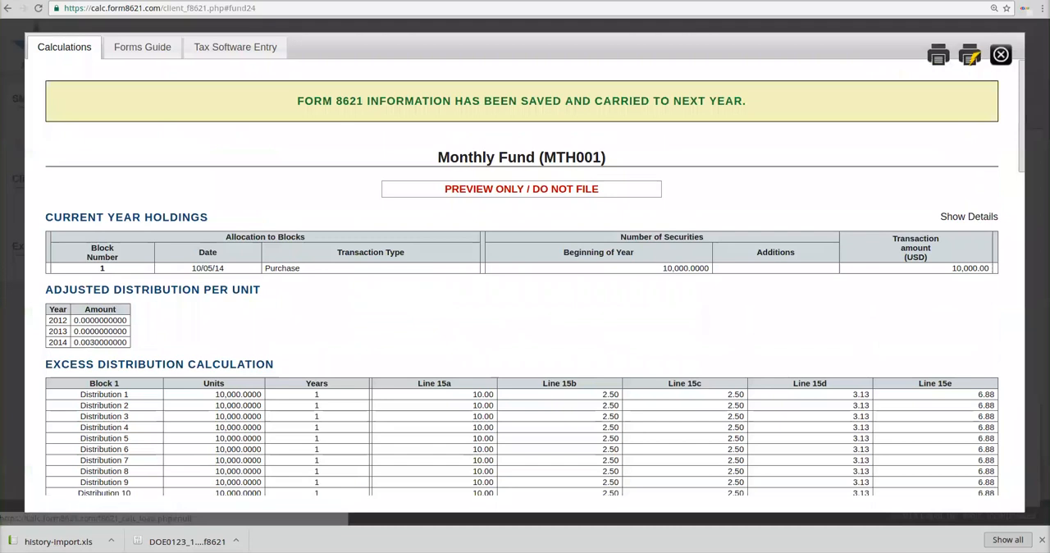
click(1001, 57)
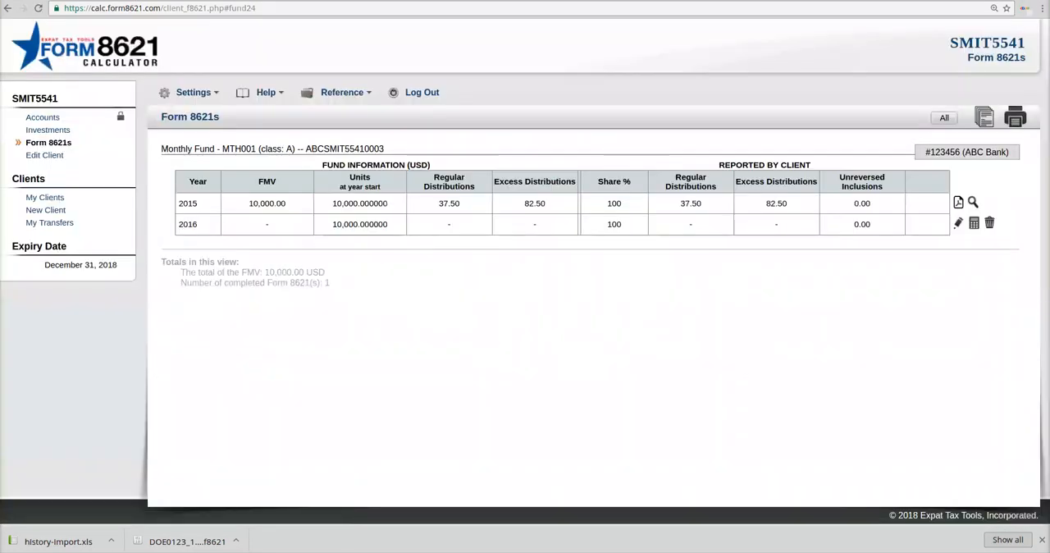
Step: Set the year-end FMV of the 2016 form to 10000, save it, and preview its calculations
click(959, 223)
click(437, 245)
text(10000)
key(Tab)
text(0)
click(427, 463)
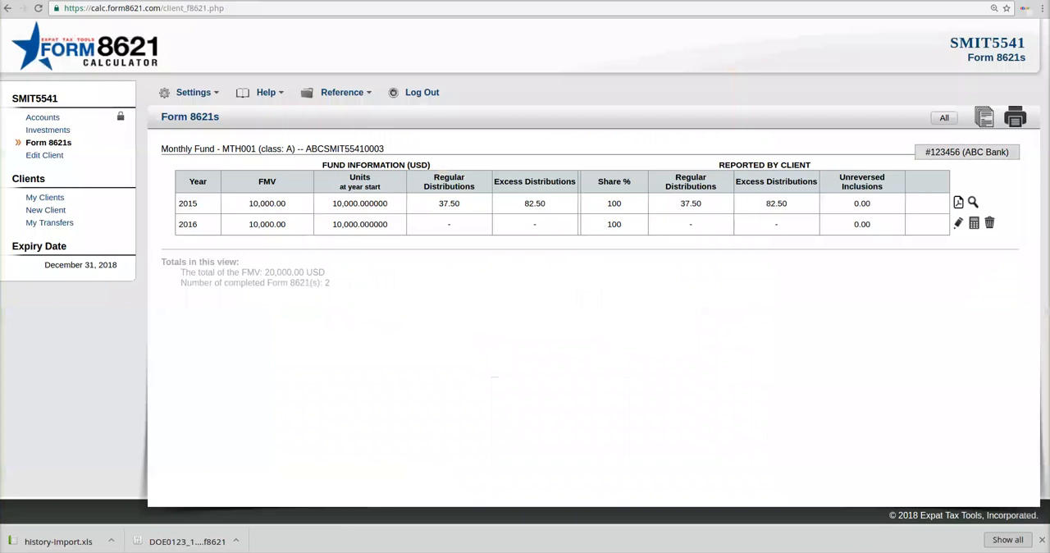
click(974, 223)
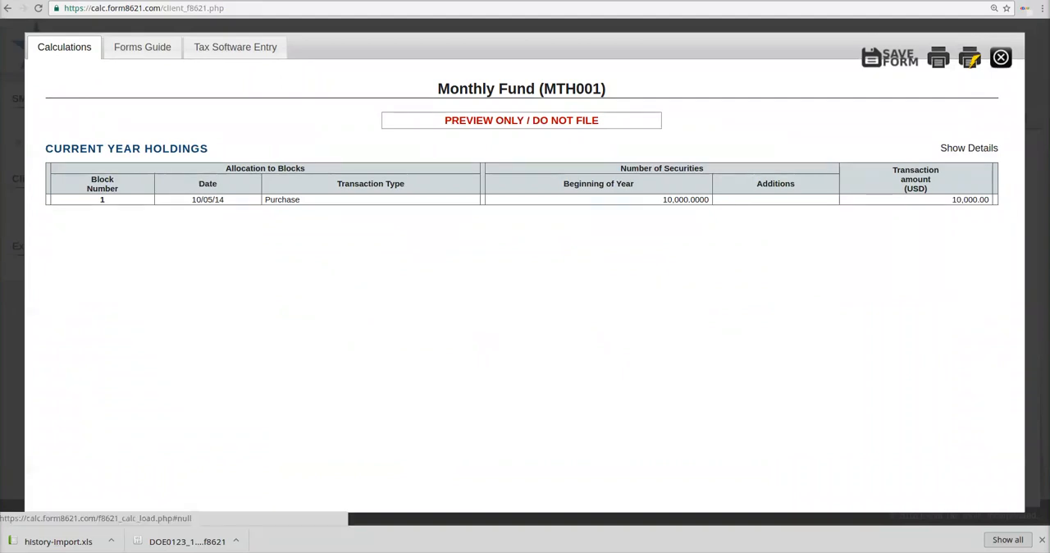
click(891, 58)
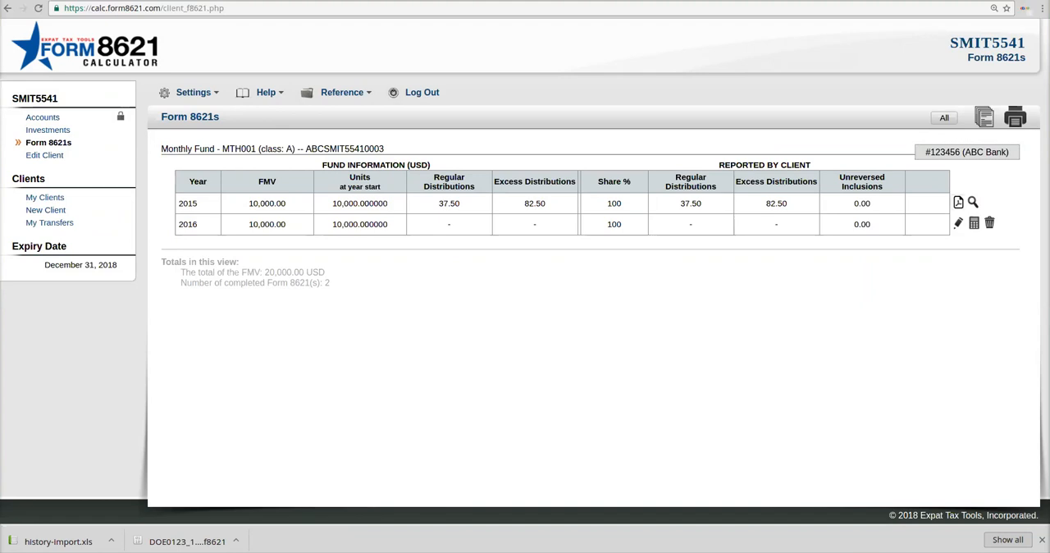
Step: Download the 2015 full Form 8621 and statements PDF, look through its pages and close it
click(959, 203)
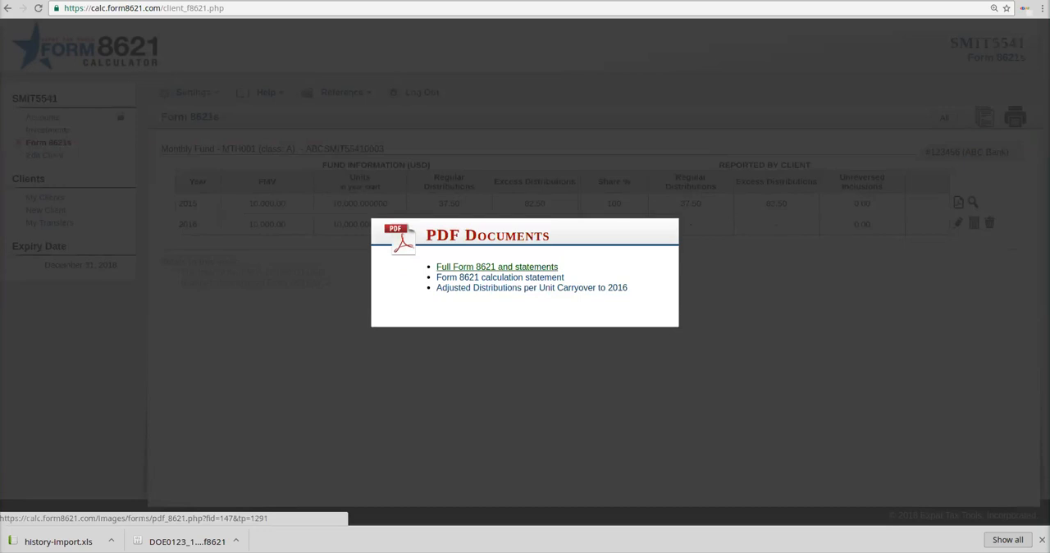
click(497, 267)
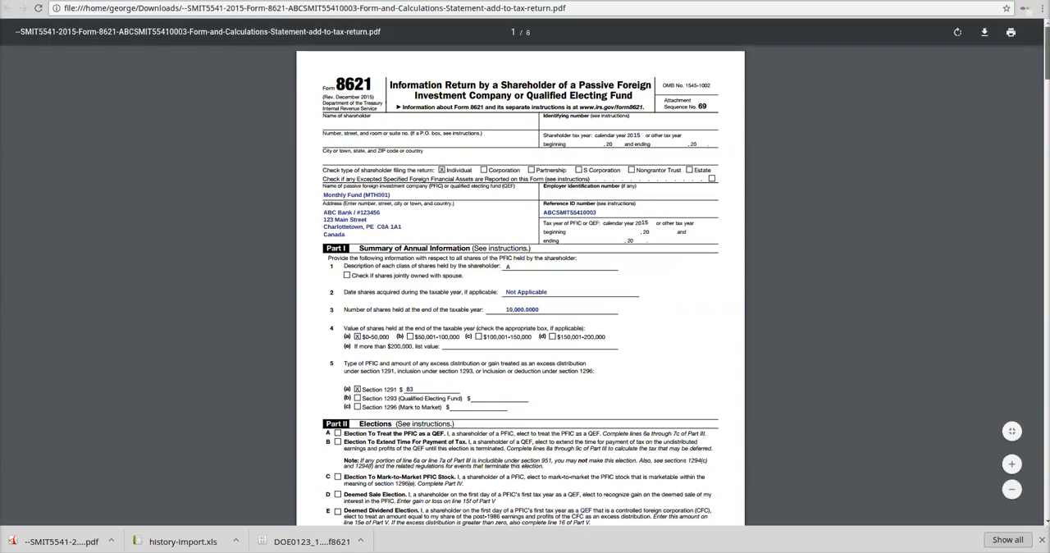
scroll(525, 271, down, 15)
scroll(520, 328, down, 4)
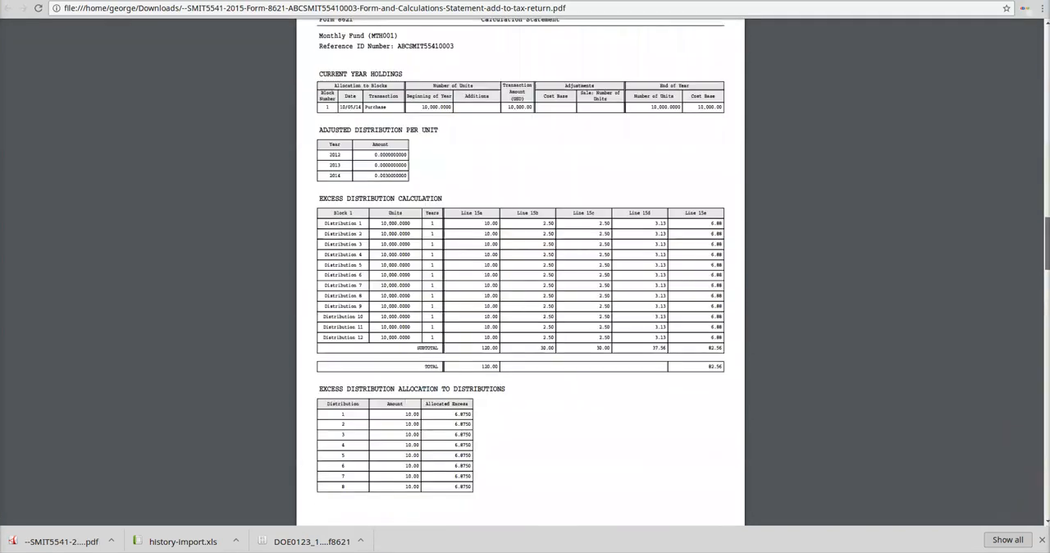
scroll(521, 328, up, 1)
scroll(520, 271, down, 10)
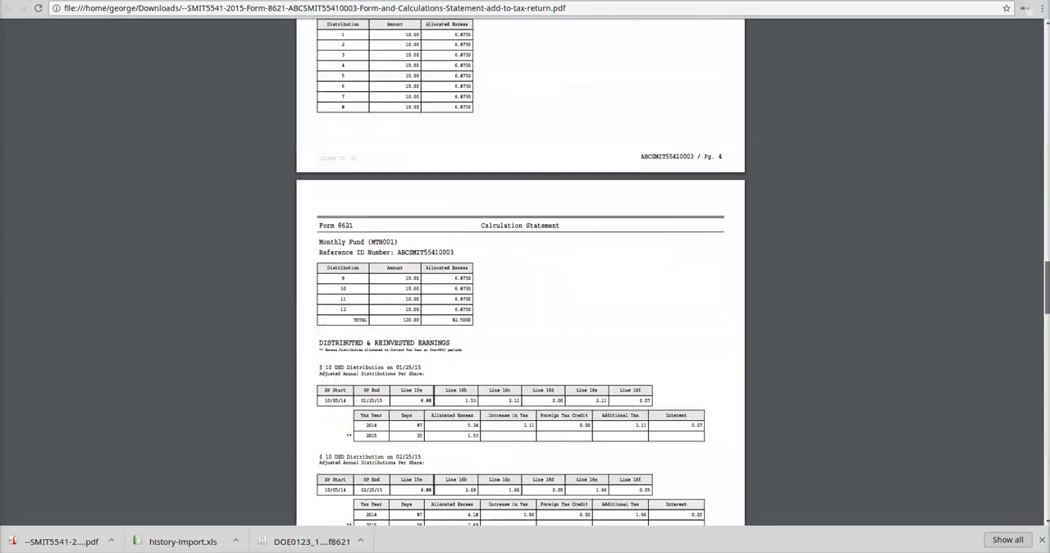
scroll(520, 270, down, 5)
drag(1047, 437, 1048, 52)
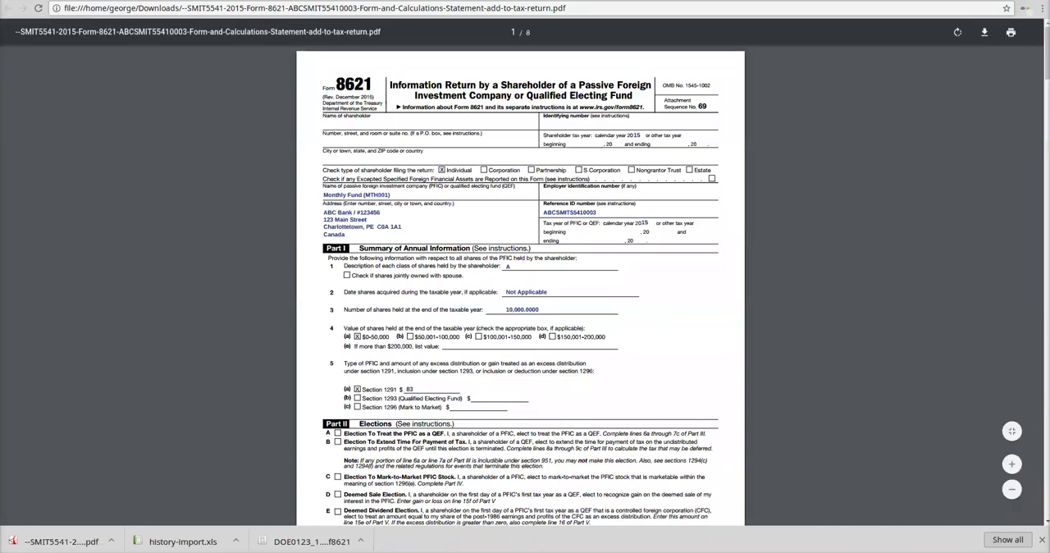
key(ctrl+w)
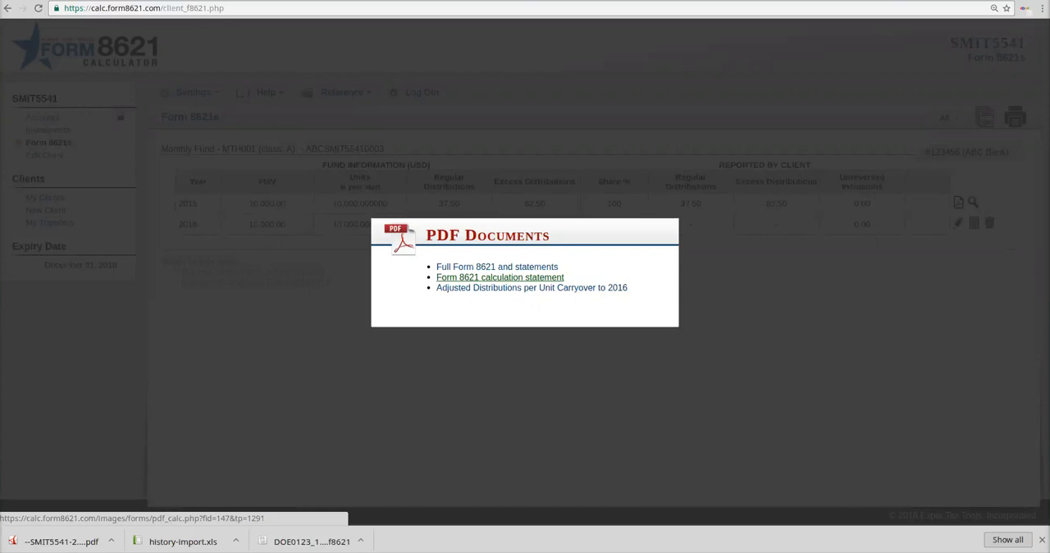
Step: Download the 2015 Form 8621 calculation statement PDF, view it, and close it along with the PDF documents list
click(500, 277)
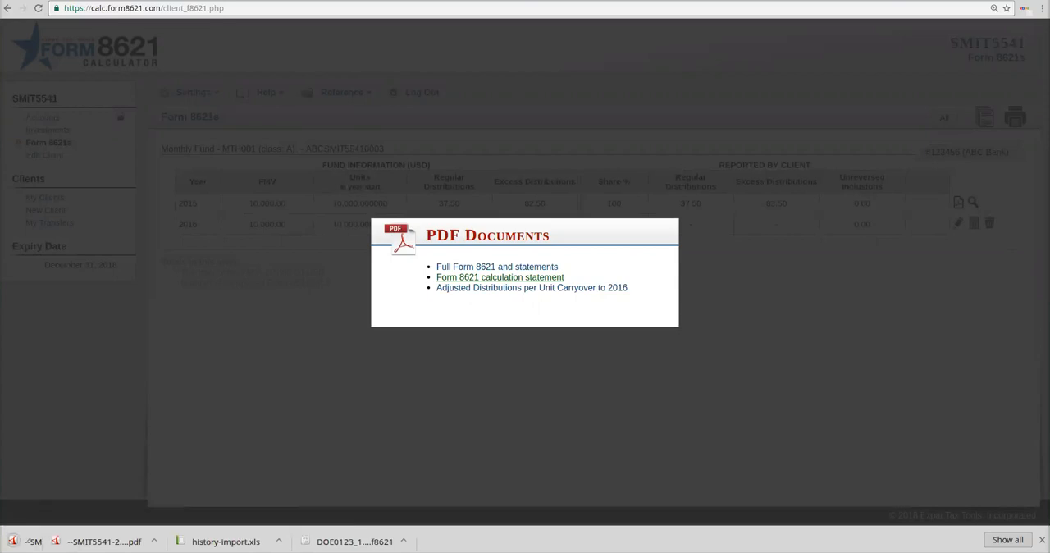
click(61, 542)
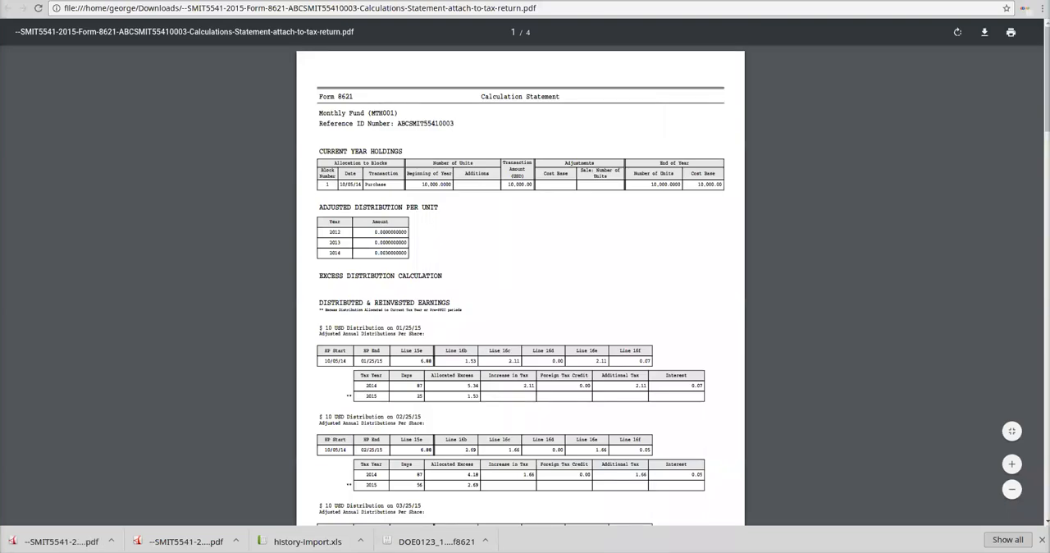
key(ctrl+w)
key(Escape)
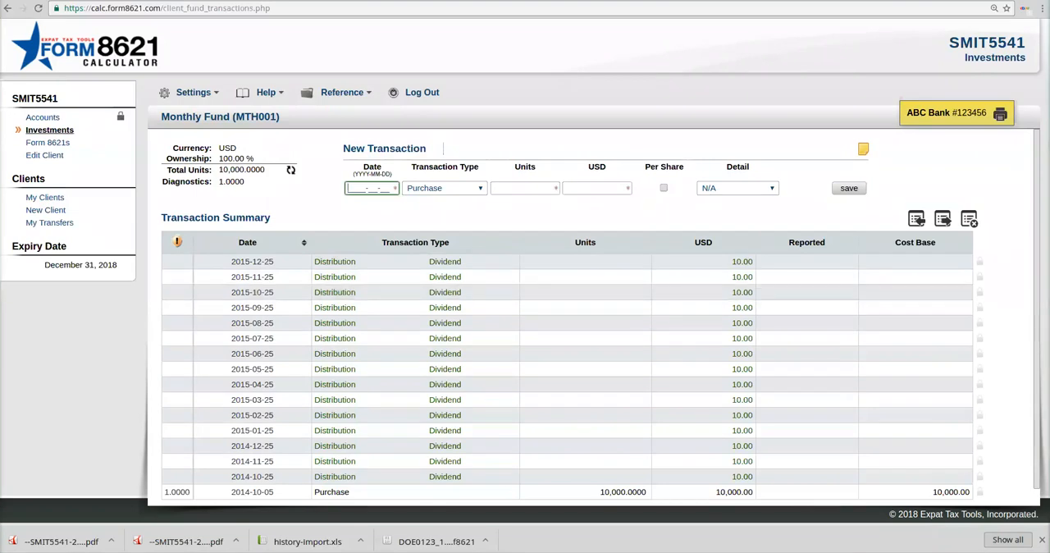
Step: Return from the fund's transactions to the Form 8621s list, delete the 2016 row and unlock the 2015 form
click(46, 142)
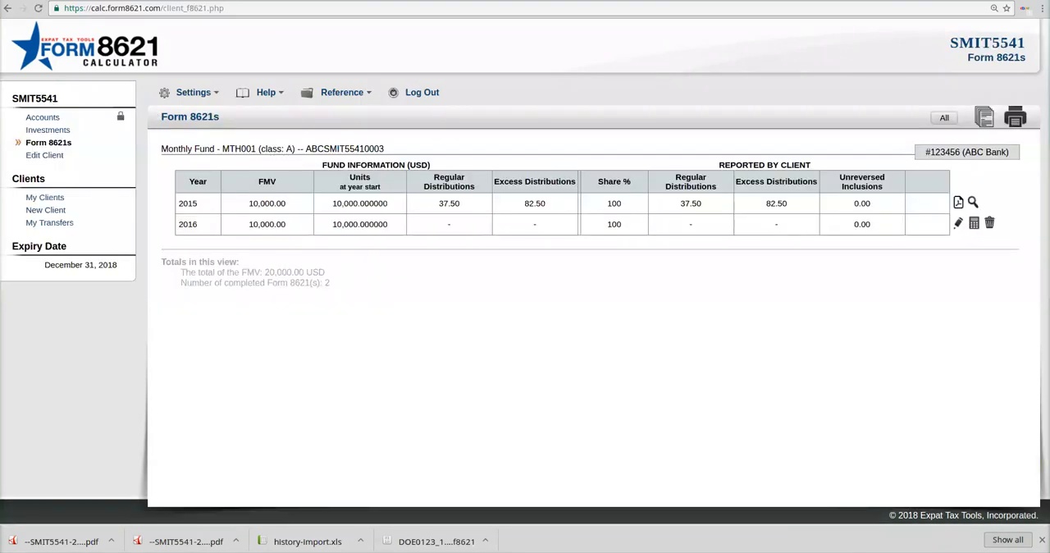
click(990, 223)
click(546, 375)
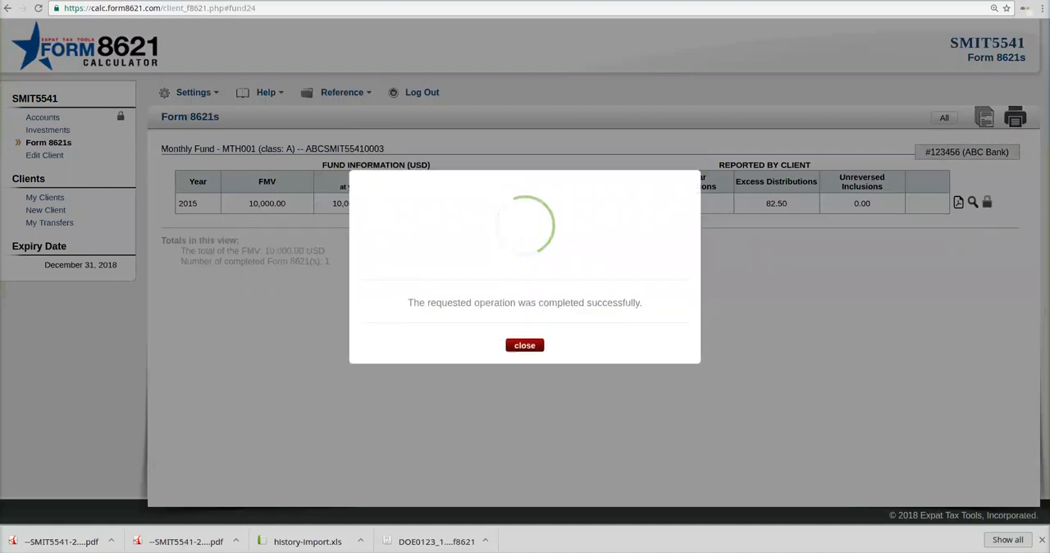
click(987, 202)
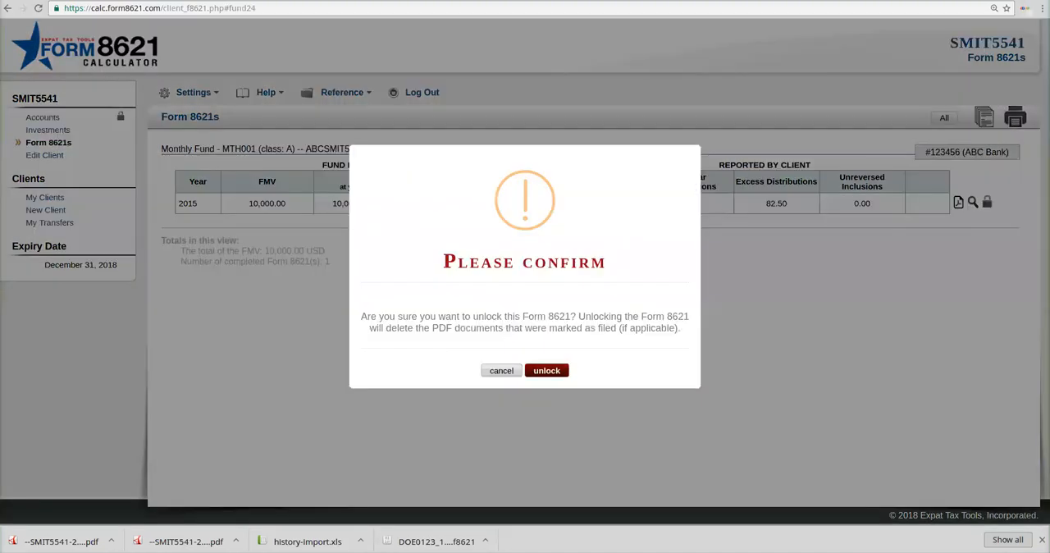
click(546, 369)
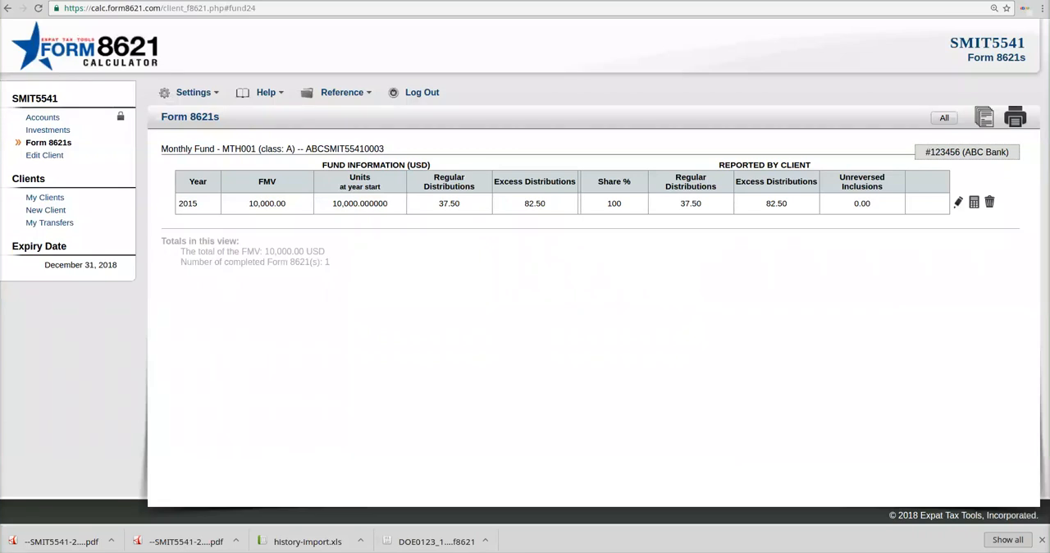
Step: Check whether Monthly Fund's transactions can be edited, and return to the Form 8621s list
click(272, 150)
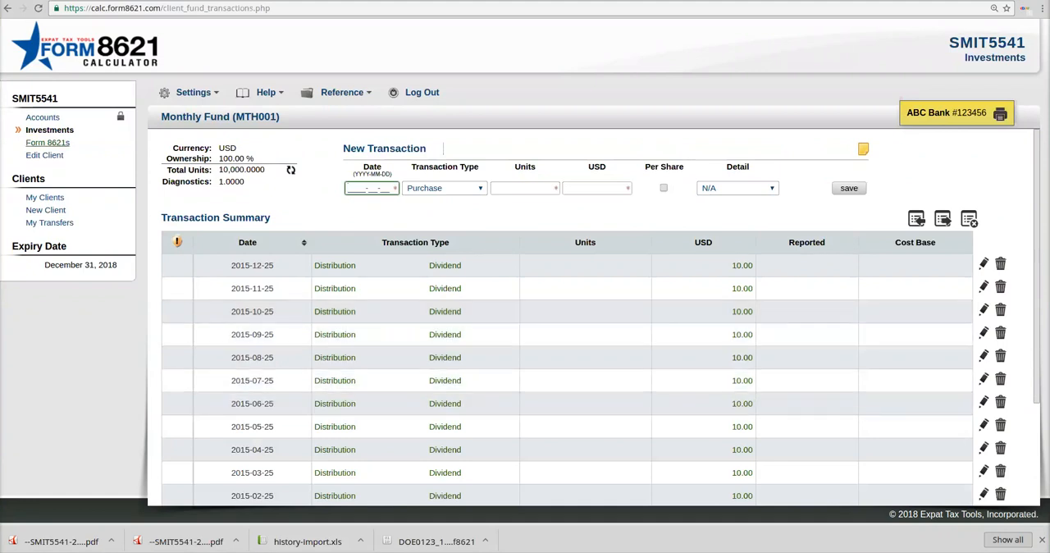
click(48, 142)
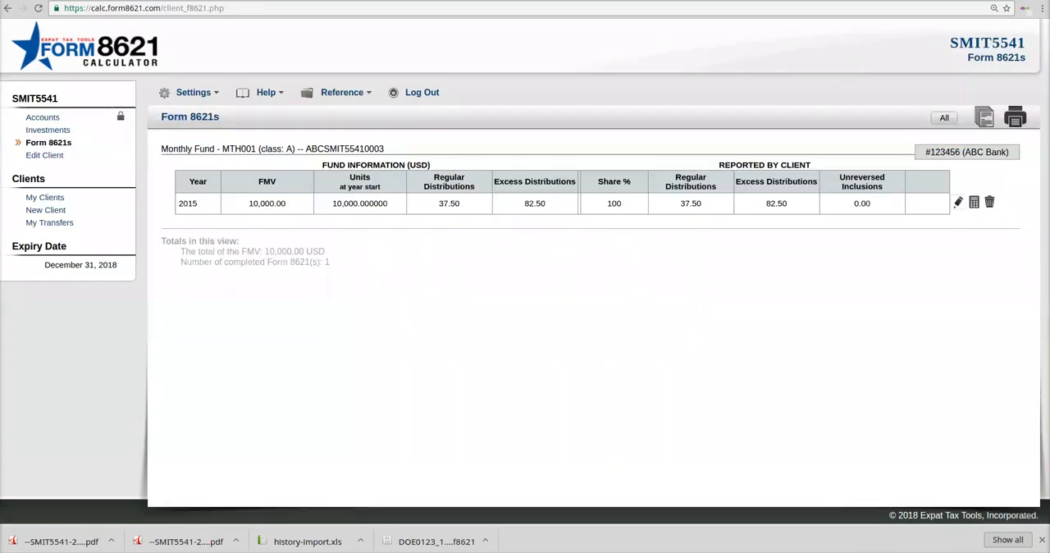
Step: Make the "Mark to Market" election on the 2015 form, set the FMV on Dec 31, 2015 to 15000.00, and save
click(957, 202)
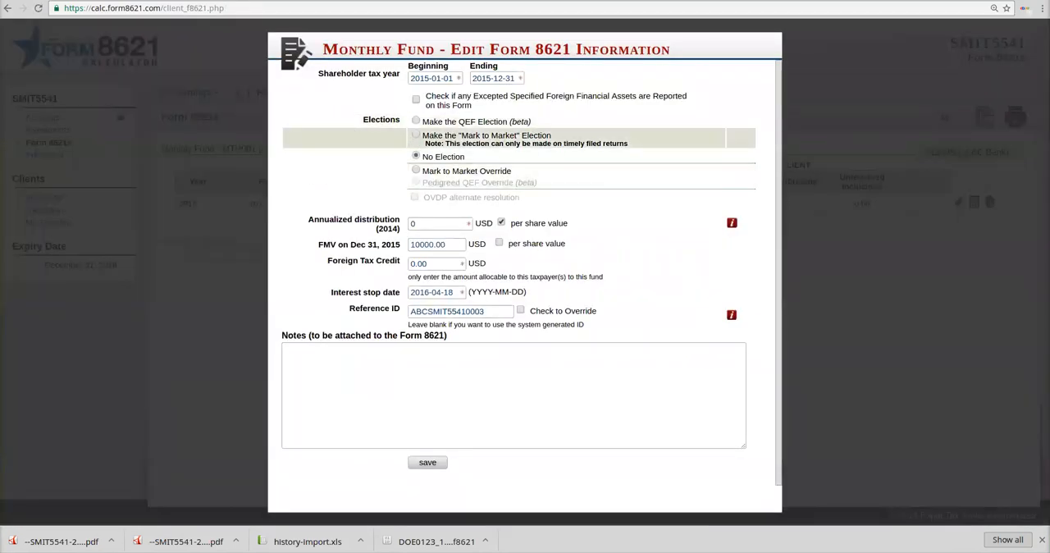
click(416, 134)
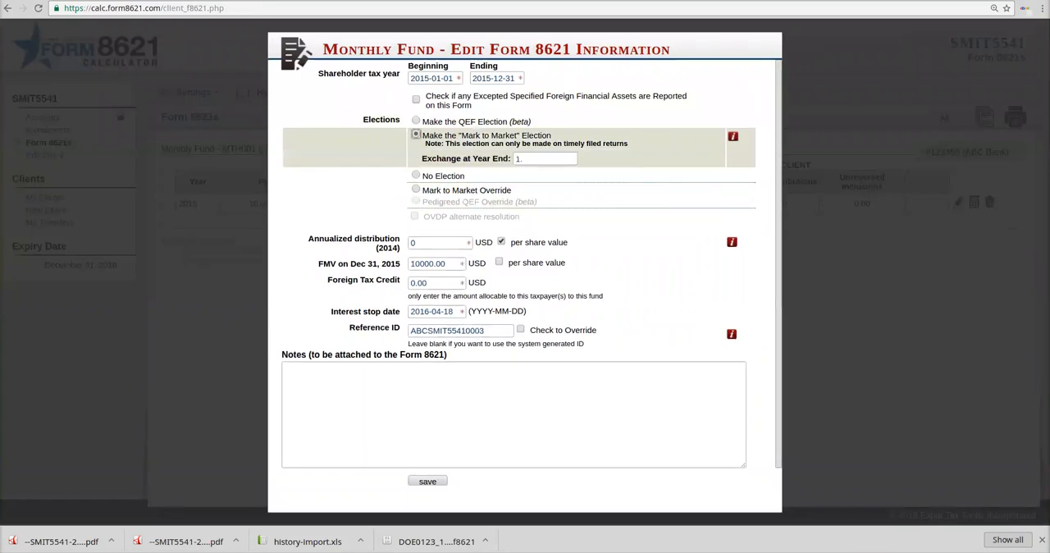
click(426, 243)
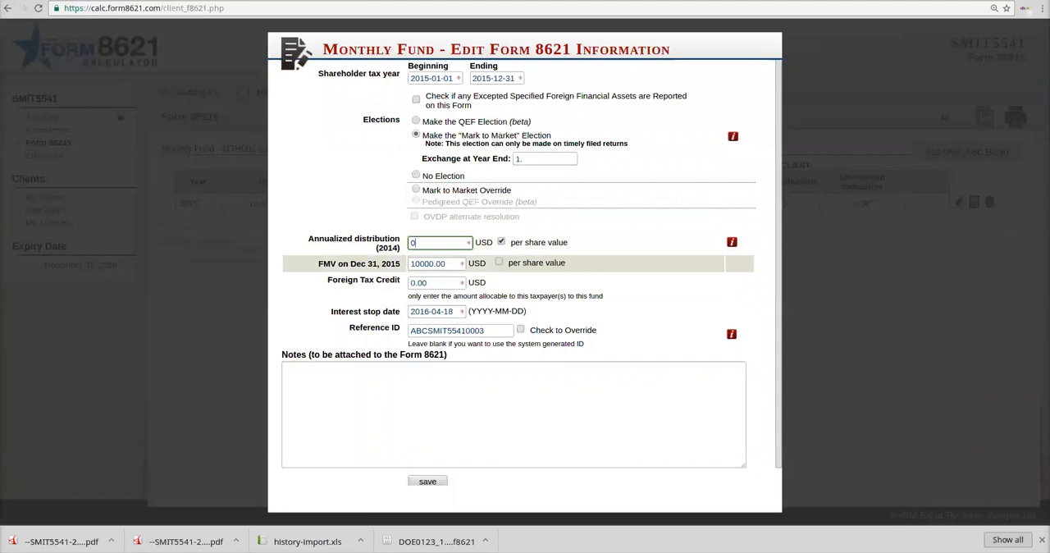
click(420, 265)
key(BackSpace)
text(5)
click(436, 283)
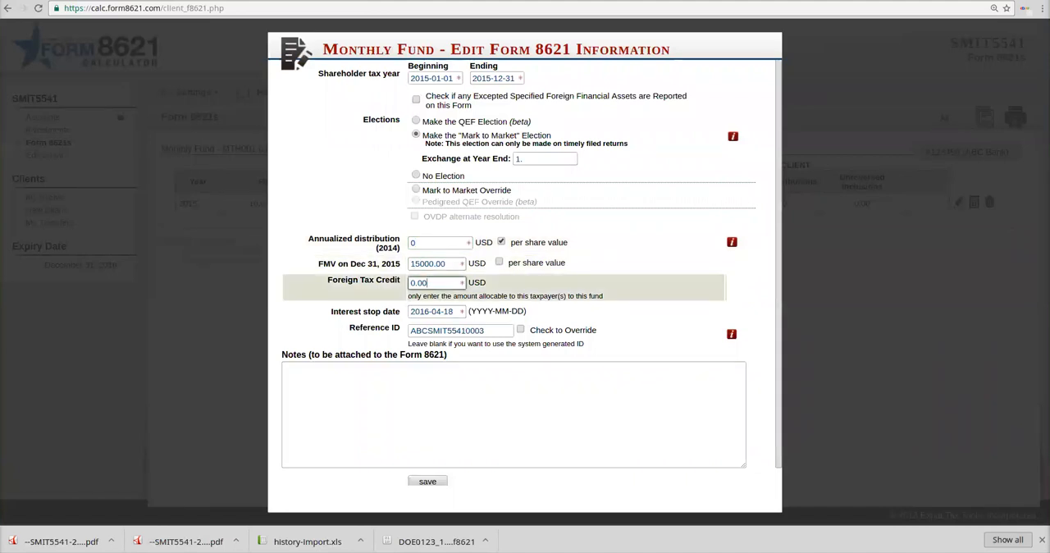
click(428, 482)
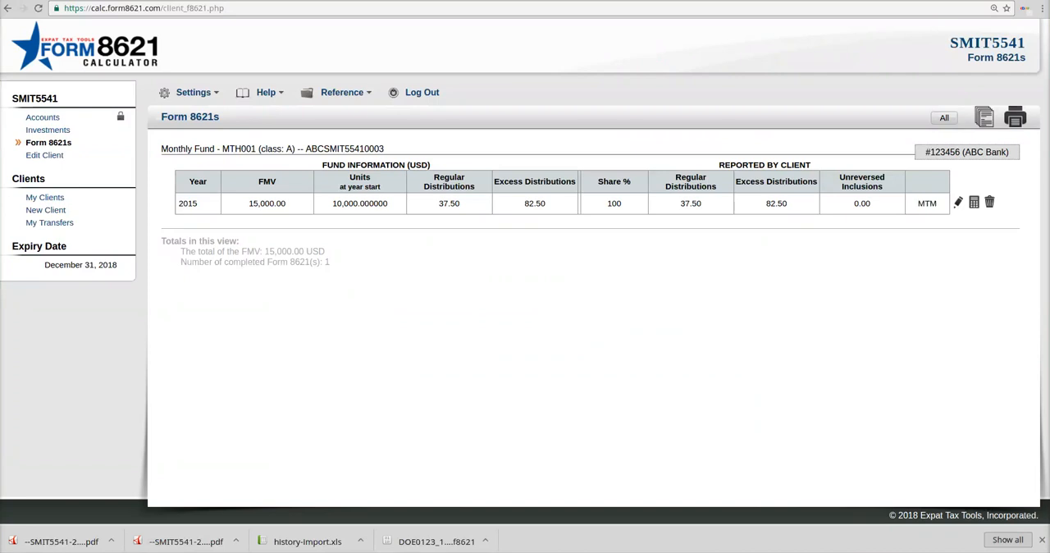
Step: Open the 2015 form's calculations and examine the excess distribution, deemed disposition and 2016 carryover sections
click(974, 202)
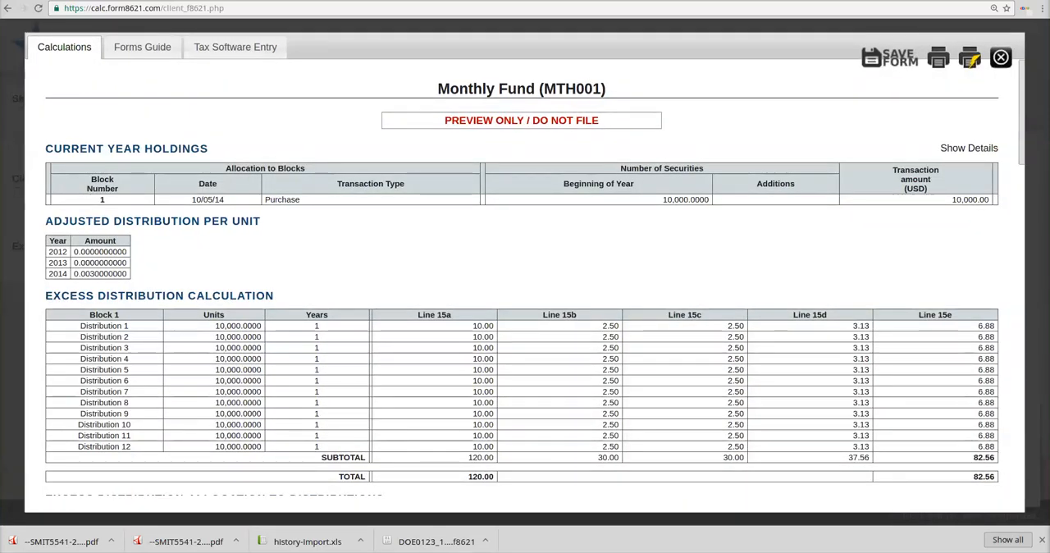
scroll(522, 279, down, 2)
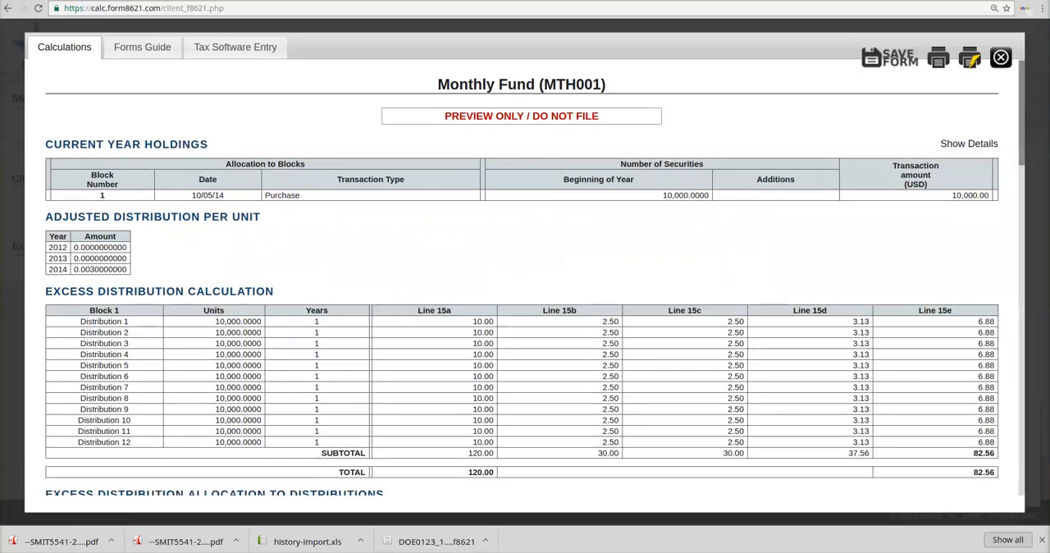
scroll(521, 279, down, 2)
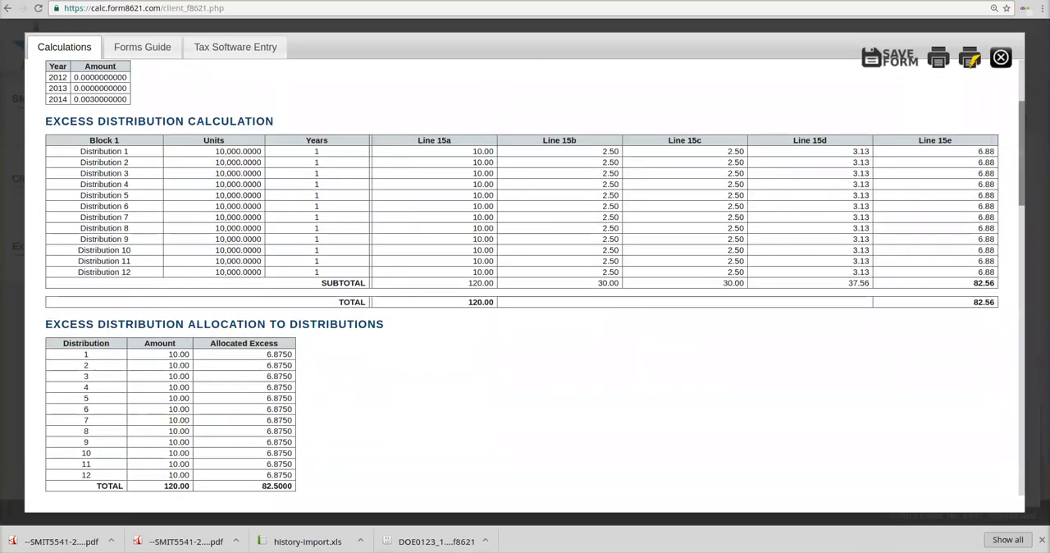
scroll(522, 279, down, 4)
scroll(522, 279, down, 20)
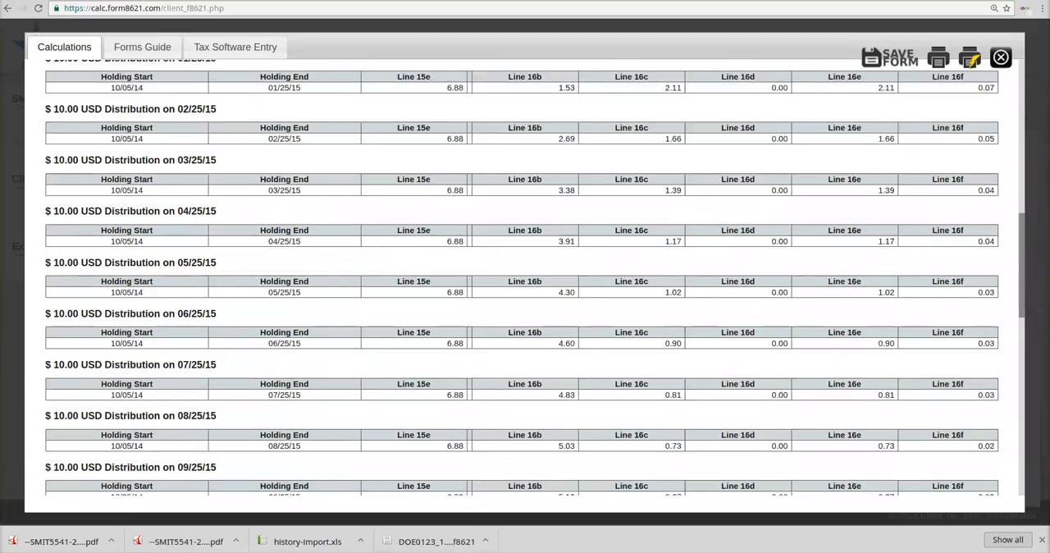
scroll(522, 279, down, 1)
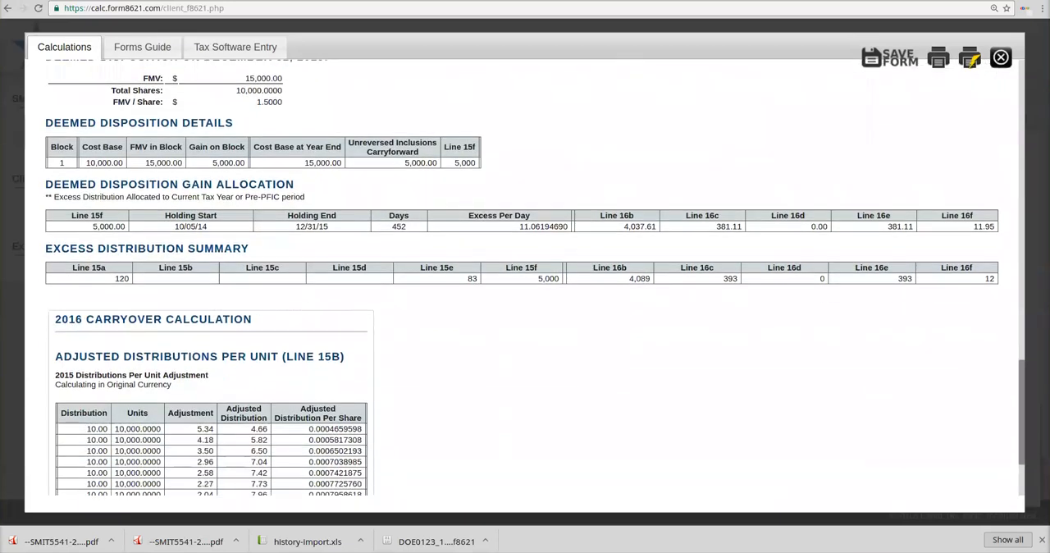
Step: Recheck the deemed disposition gain allocation, excess distribution summary and 2016 carryover in the 2015 form's calculations
scroll(522, 279, up, 1)
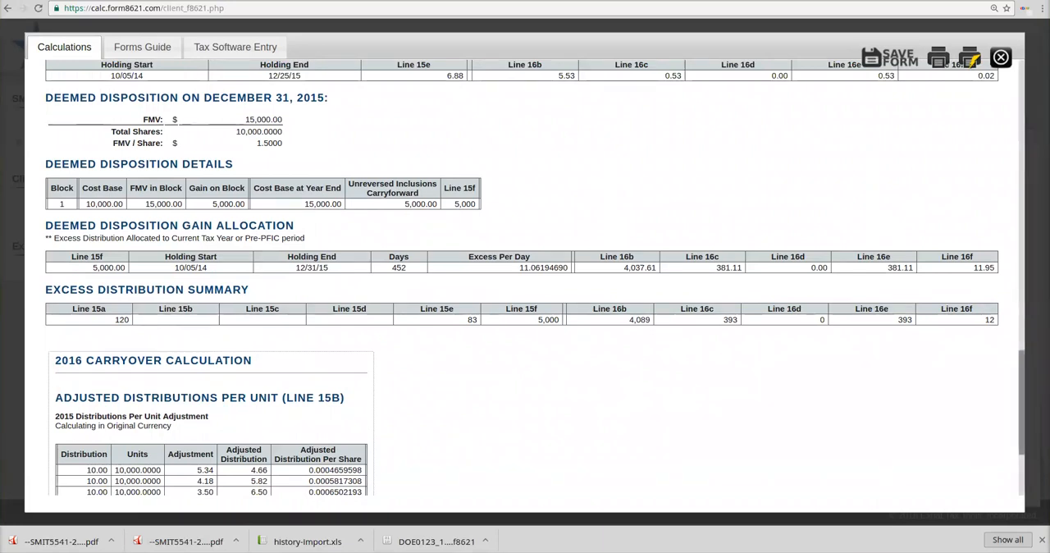
scroll(534, 277, down, 3)
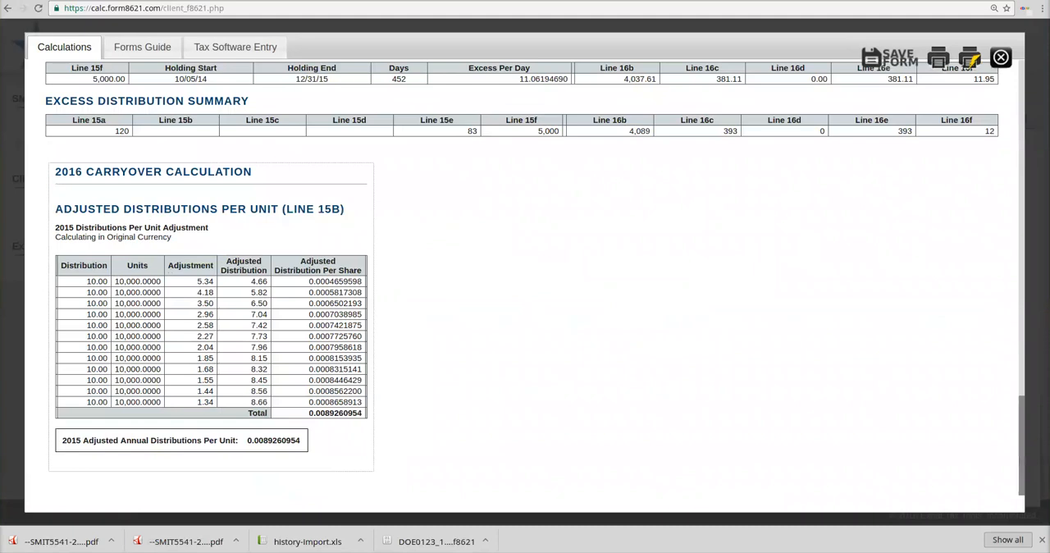
scroll(522, 277, up, 5)
scroll(521, 276, up, 3)
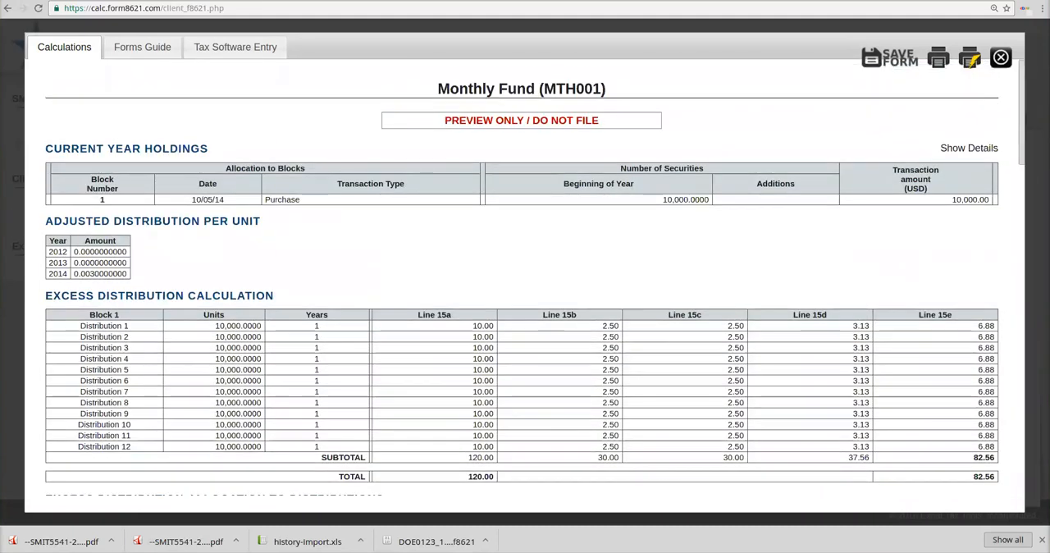
Step: Examine the 2015 Forms Guide from Form 1040 through Form 8621 Parts IV to VI, and close the preview
click(142, 46)
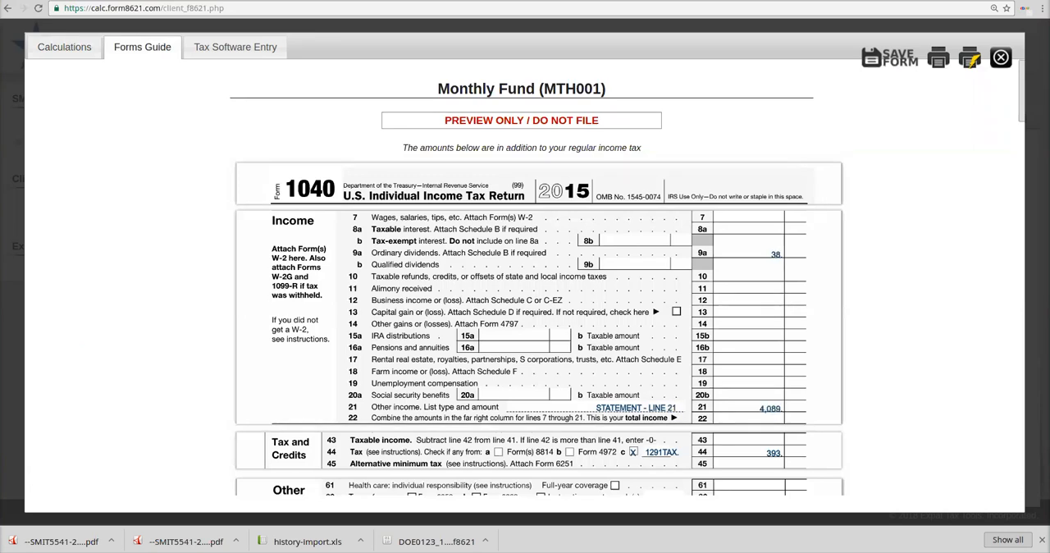
drag(1023, 90, 1022, 343)
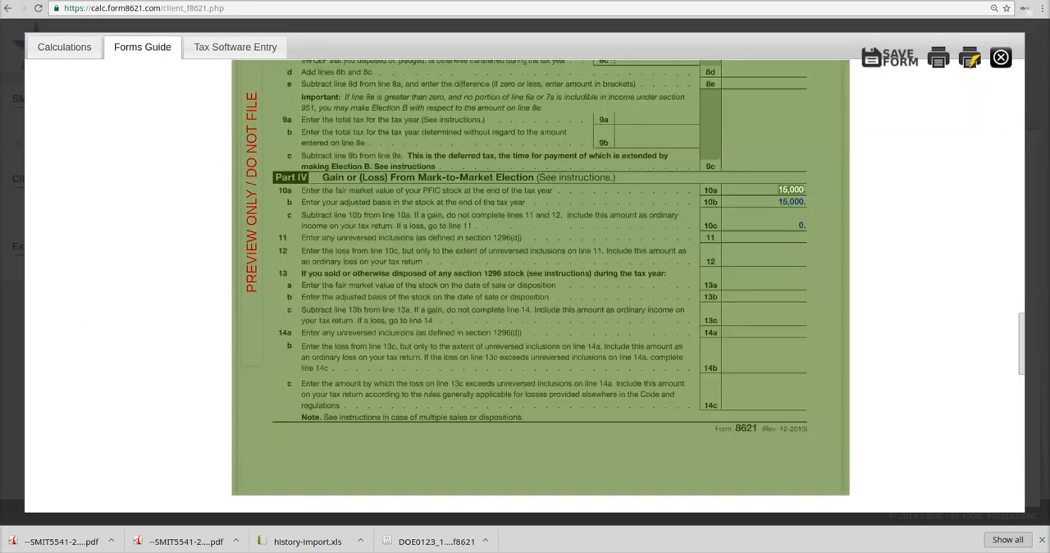
click(792, 197)
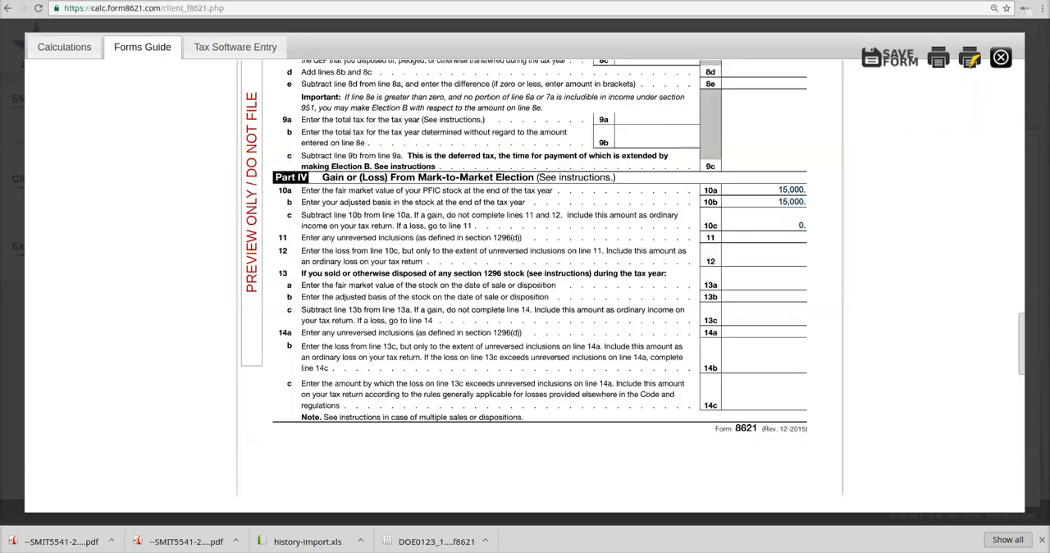
scroll(540, 279, down, 2)
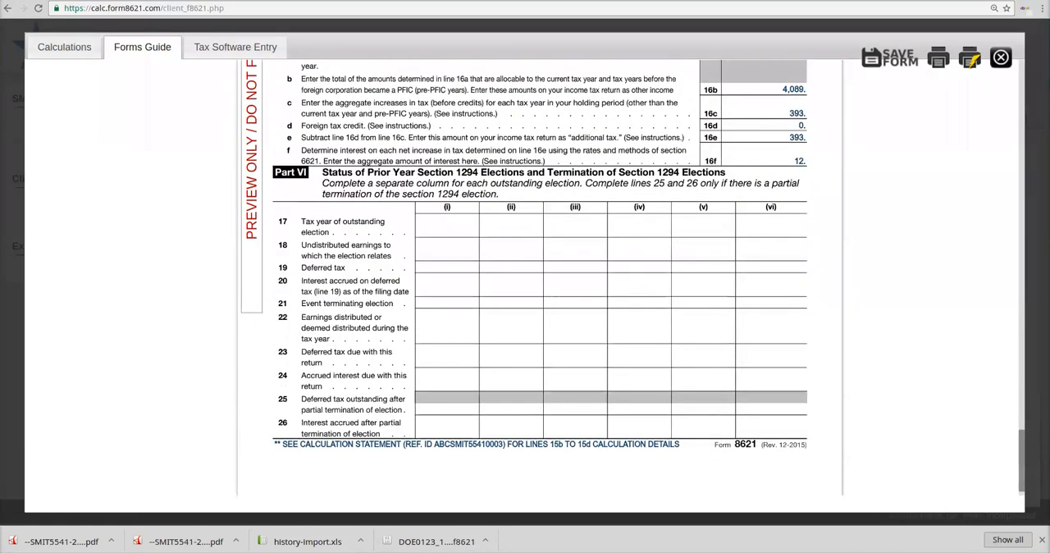
drag(1021, 373, 1021, 88)
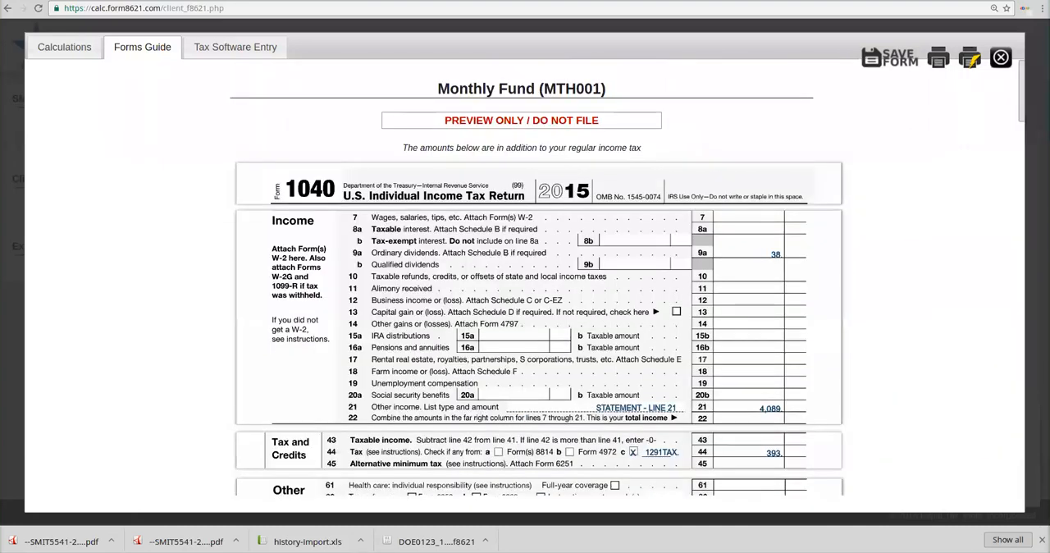
click(1001, 58)
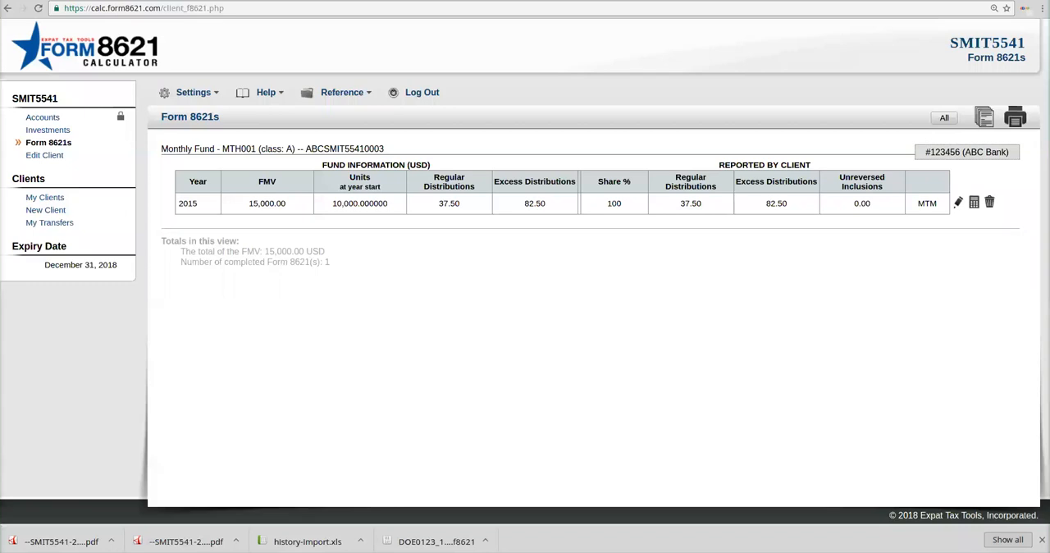
Step: Open Monthly Fund's 2015 form for editing, select the QEF election to examine its PFIC Annual Information Statement fields, and leave without saving
click(957, 202)
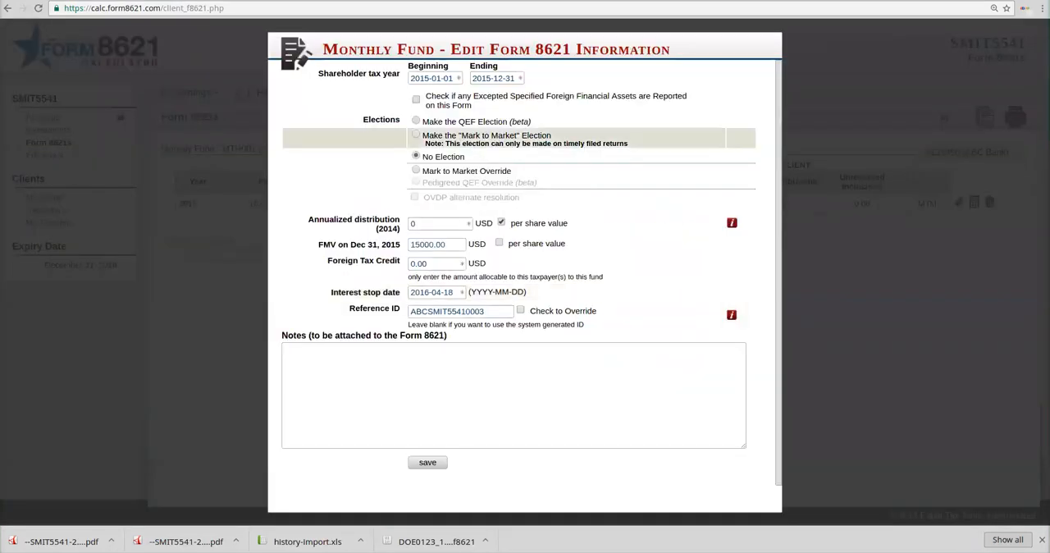
click(416, 121)
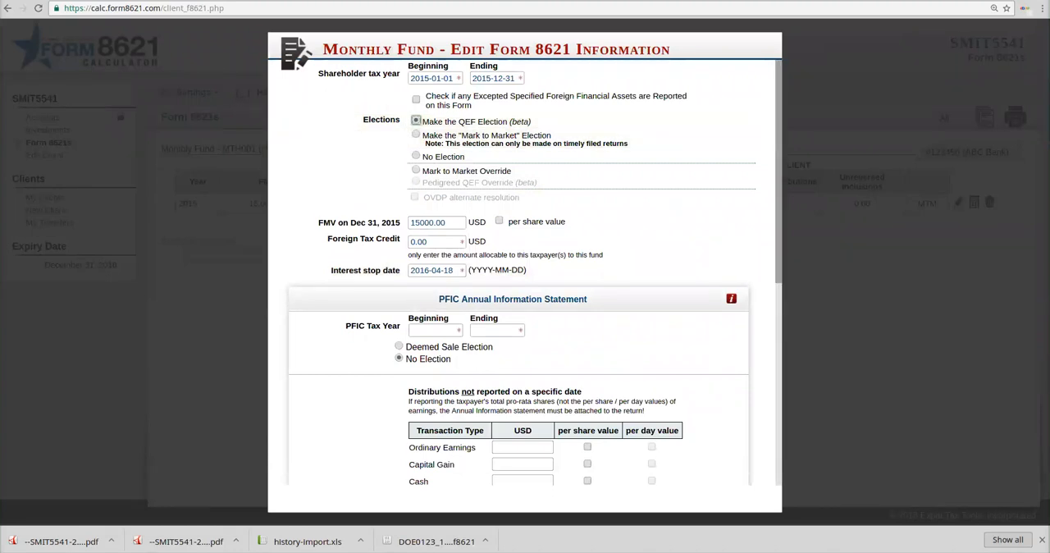
scroll(525, 271, down, 3)
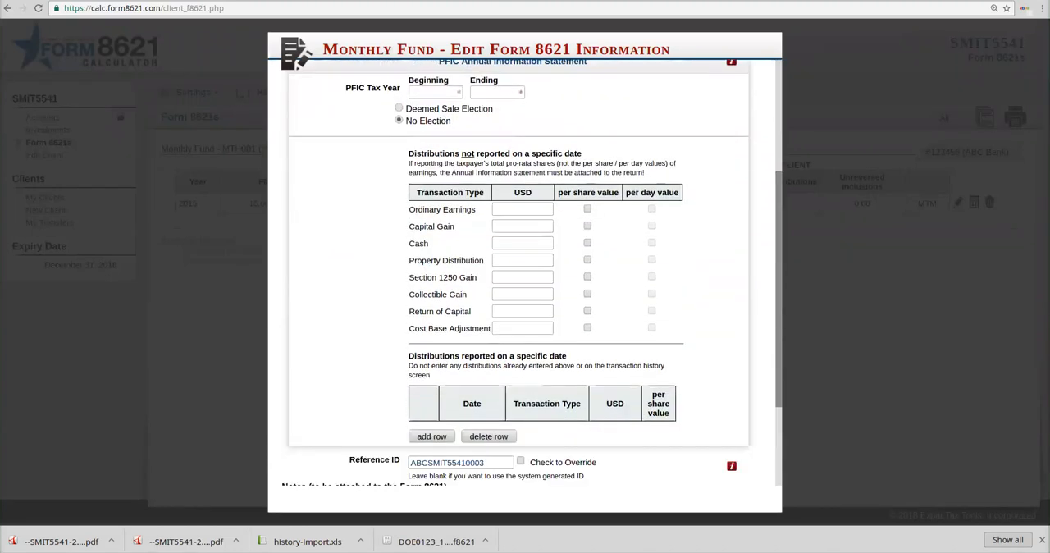
scroll(525, 271, up, 1)
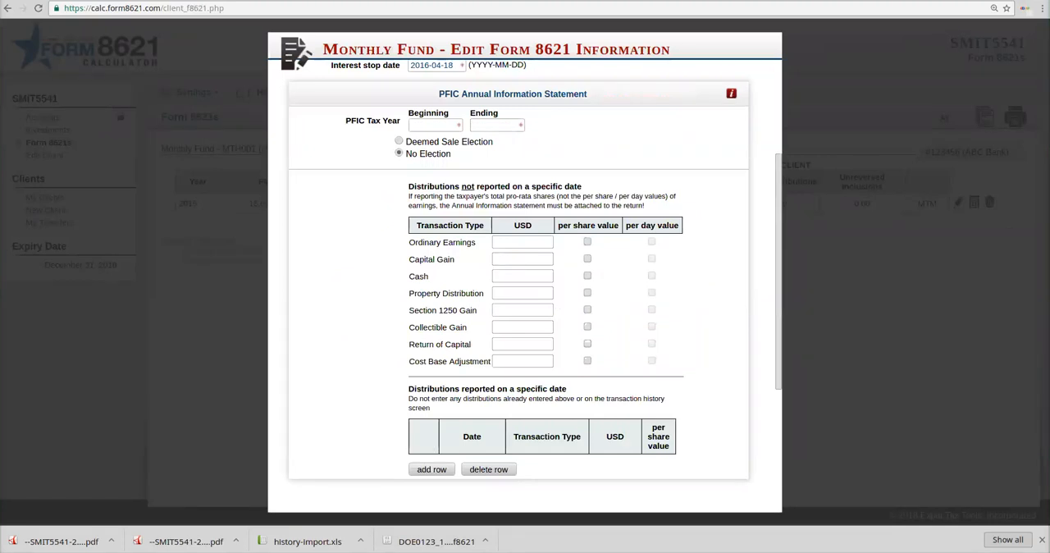
click(411, 125)
click(210, 287)
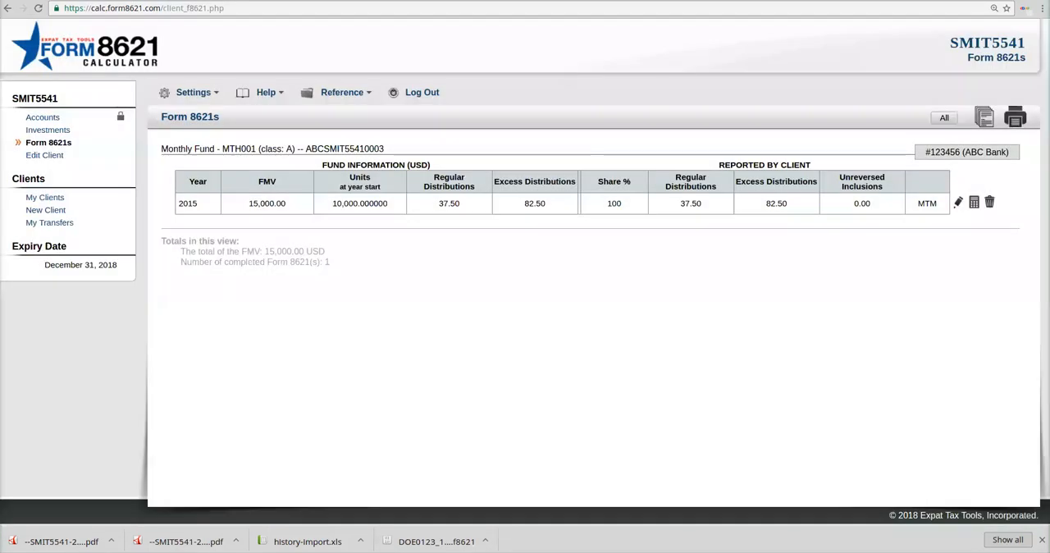
Step: Switch to the last client in the client list and open the transactions of the QEF Fund (code QEF) in the Training account
click(44, 197)
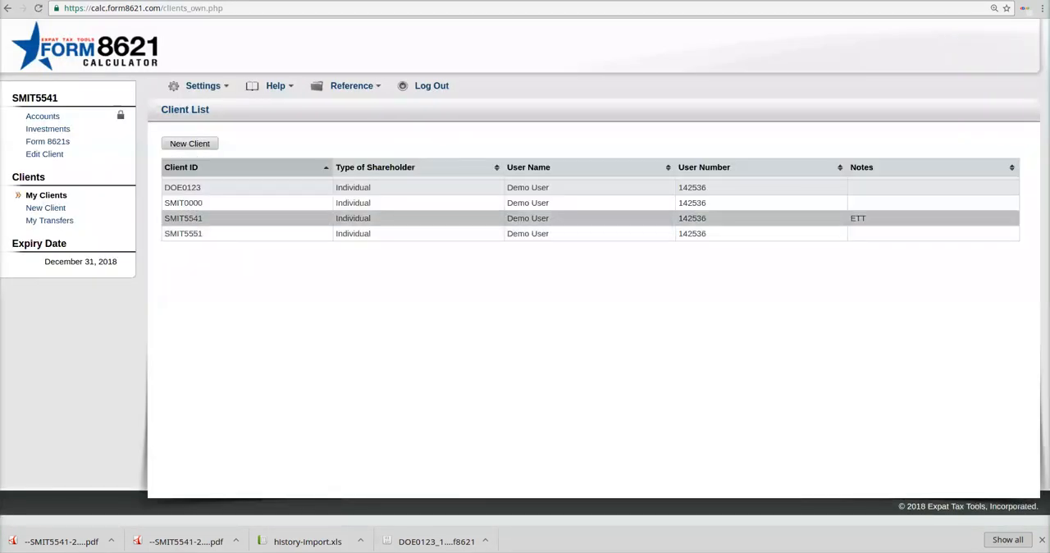
click(184, 233)
click(182, 189)
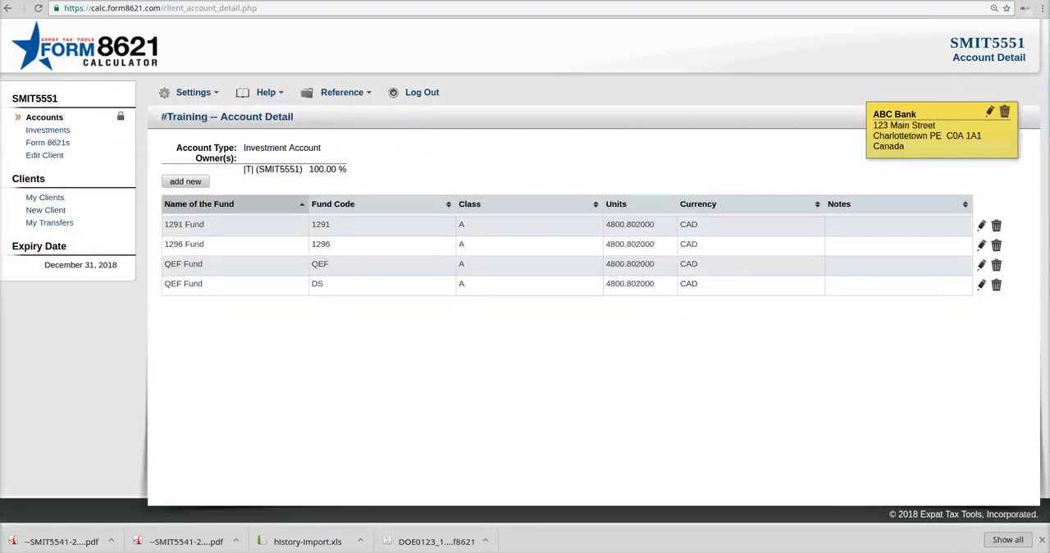
click(184, 264)
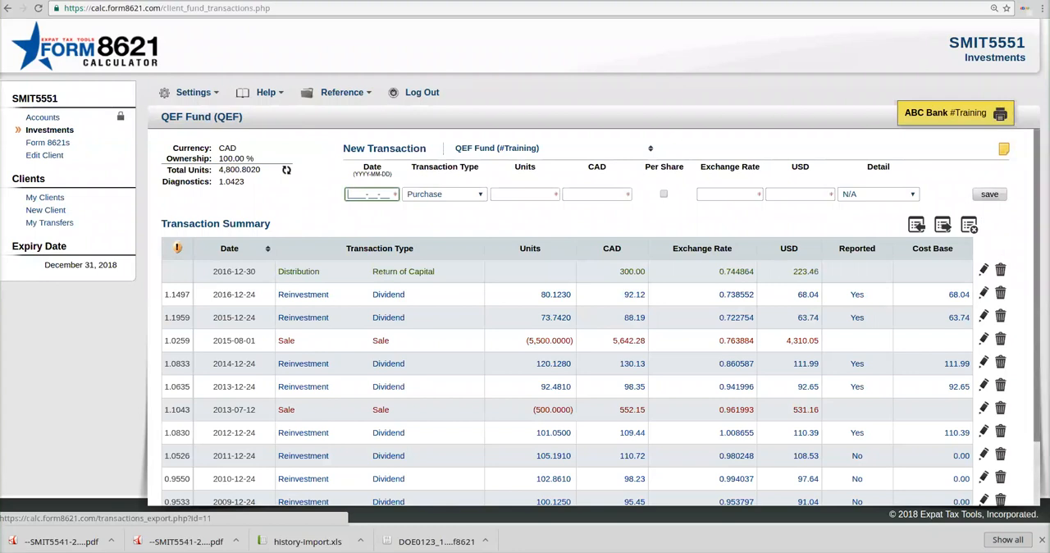
drag(1037, 234, 1037, 300)
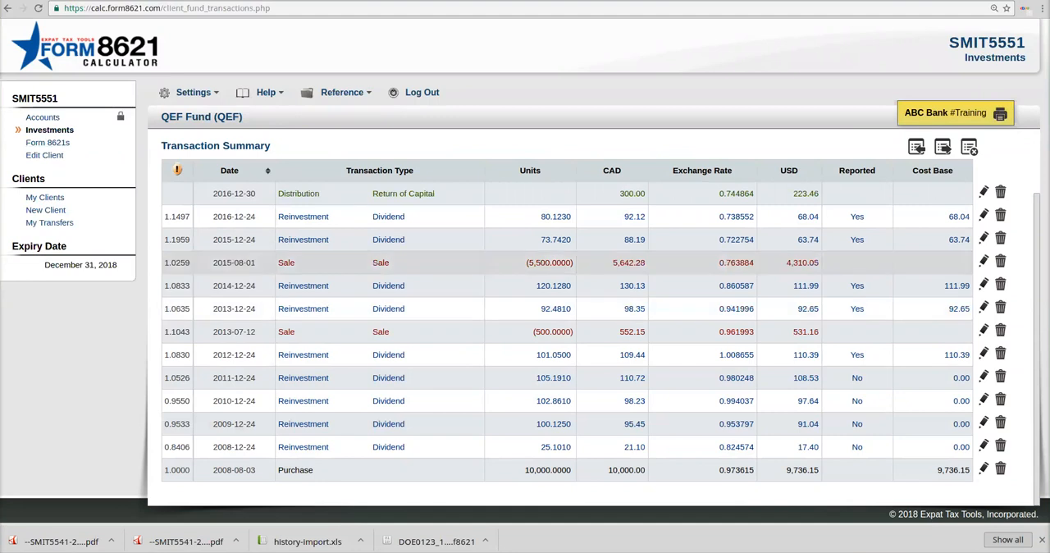
Step: Start a new Form 8621 for the QEF Fund for year 2015 and make the QEF election
click(47, 143)
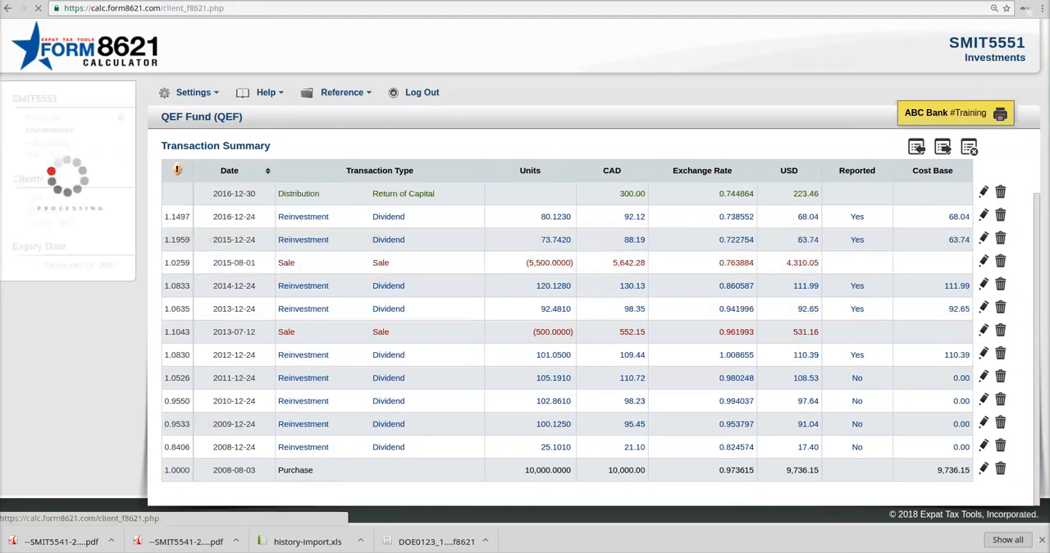
click(223, 171)
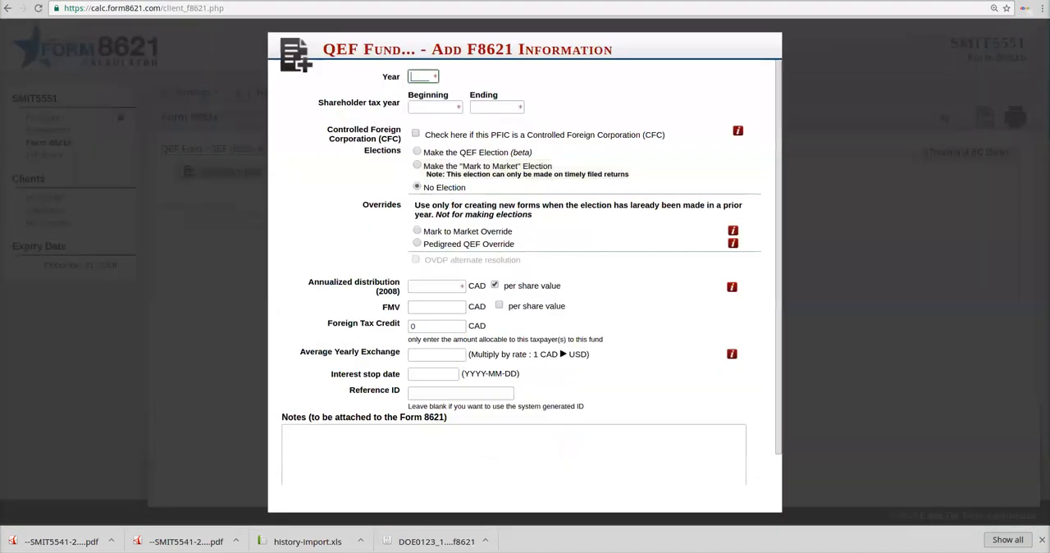
text(2015)
key(Tab)
click(417, 177)
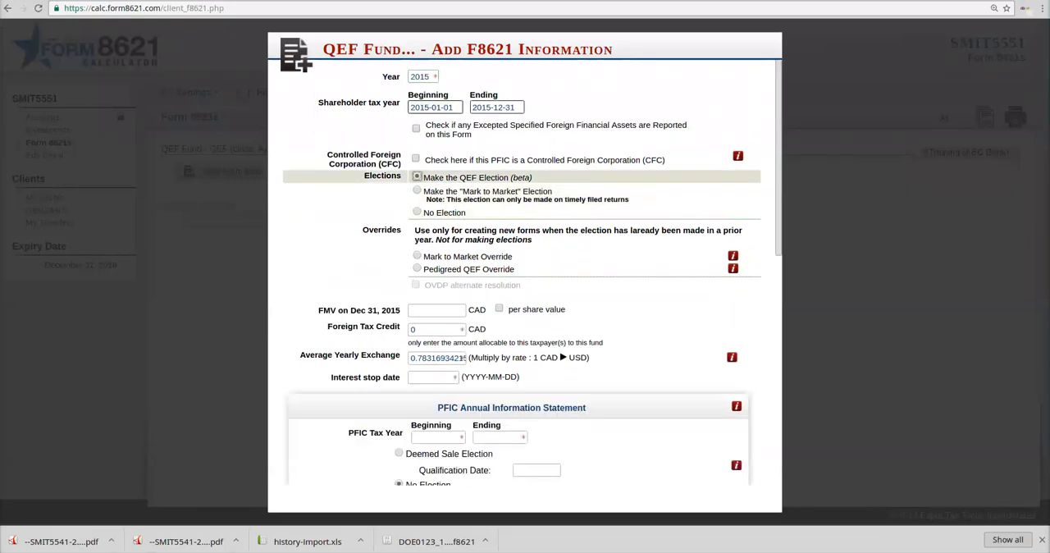
Step: Set the form's FMV on Dec 31, 2015 to 15000 CAD and the interest stop date to 2016-04-18
click(436, 311)
text(15000)
key(Tab)
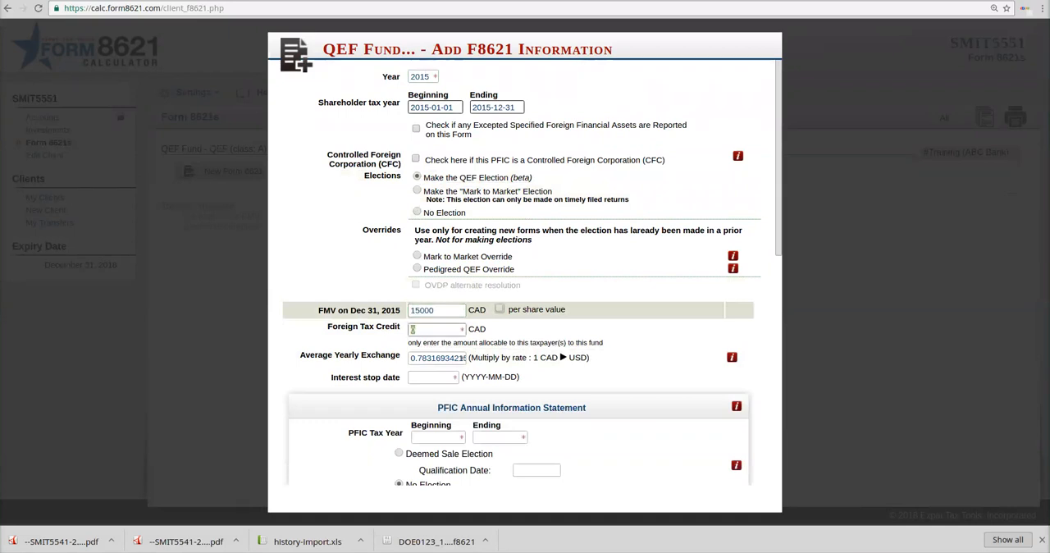
key(Tab)
key(Tab)
text(201)
text(6-04-)
text(0)
key(BackSpace)
text(18)
key(Tab)
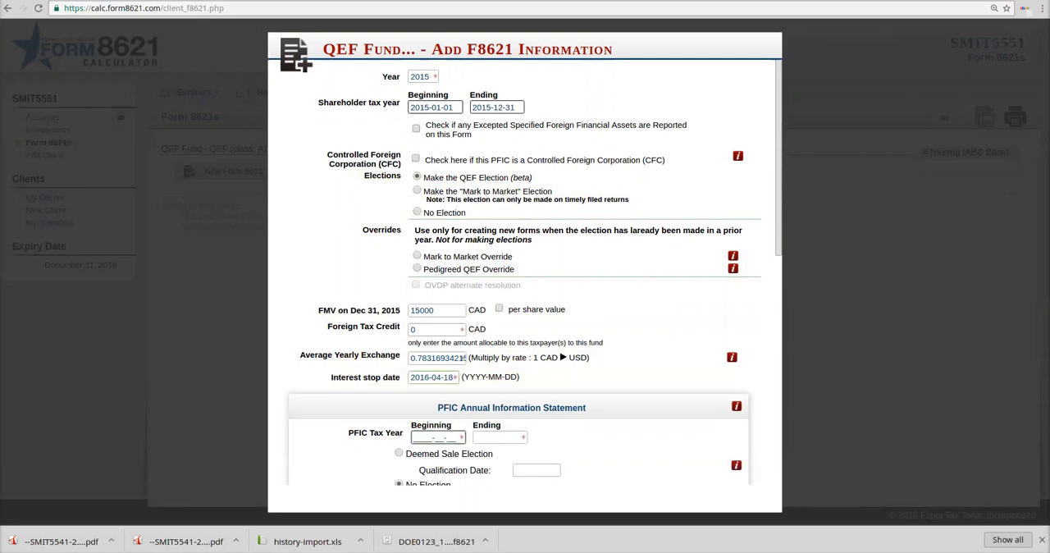
Step: Set the beginning of the PFIC tax year in the Annual Information Statement to 2014-06-01
scroll(525, 270, down, 2)
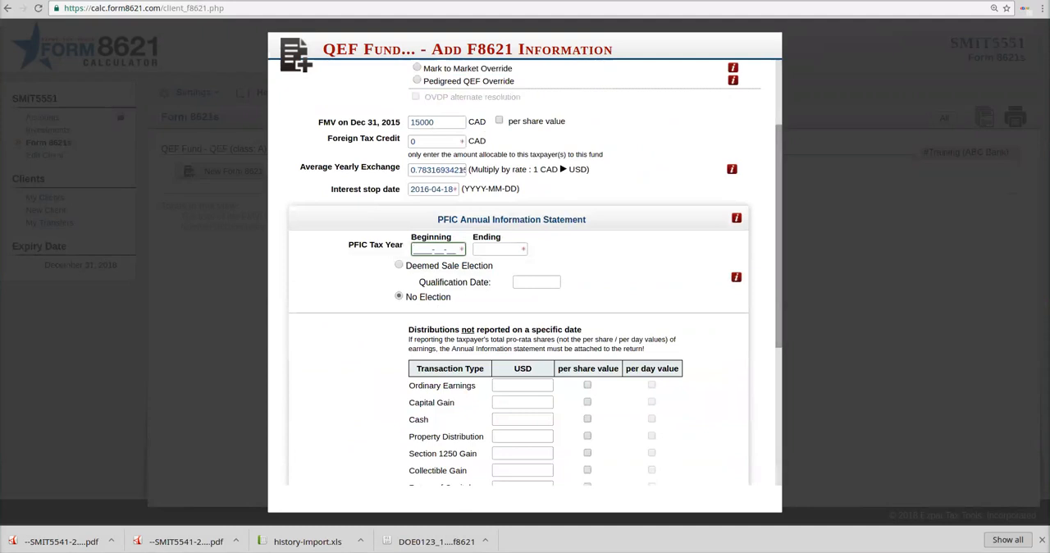
text(201)
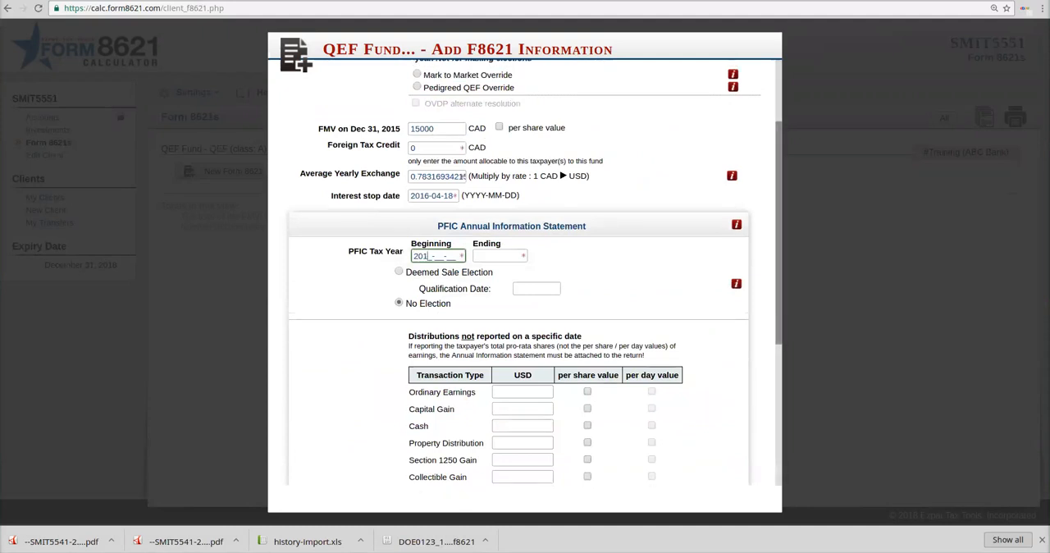
scroll(533, 271, up, 2)
text(40601)
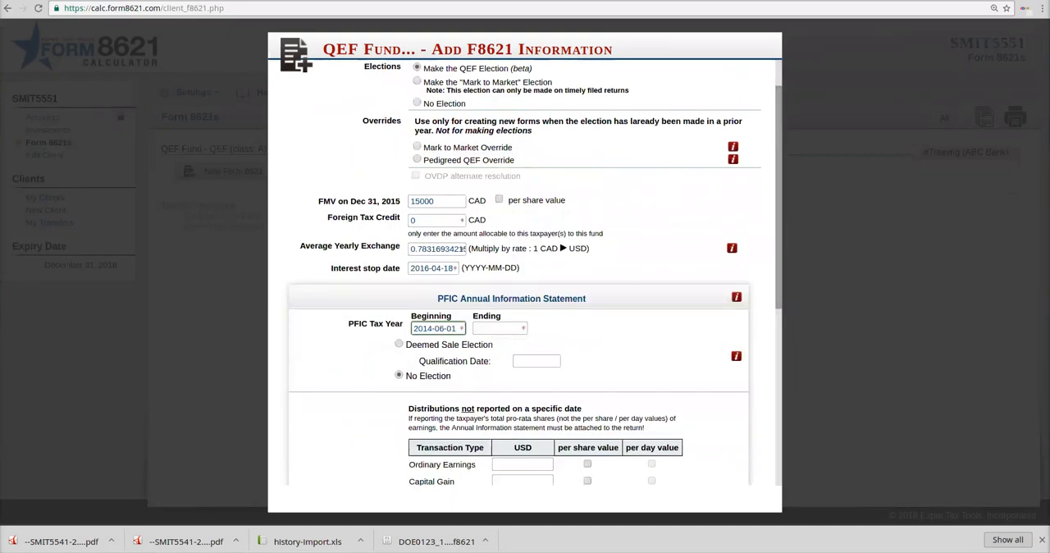
key(Tab)
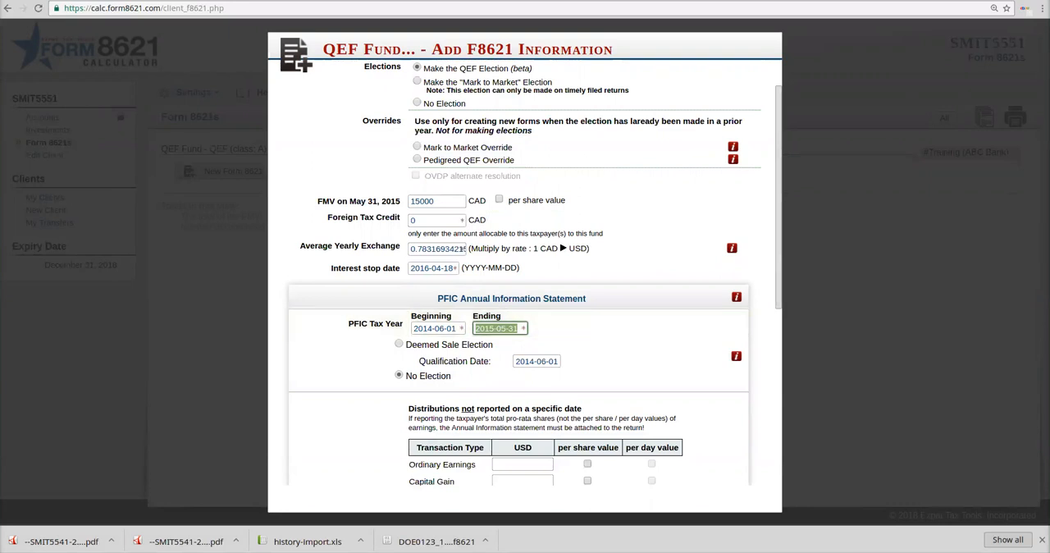
Step: Try the Deemed Sale Election to examine its FMV field, and switch back to No Election
scroll(525, 271, down, 3)
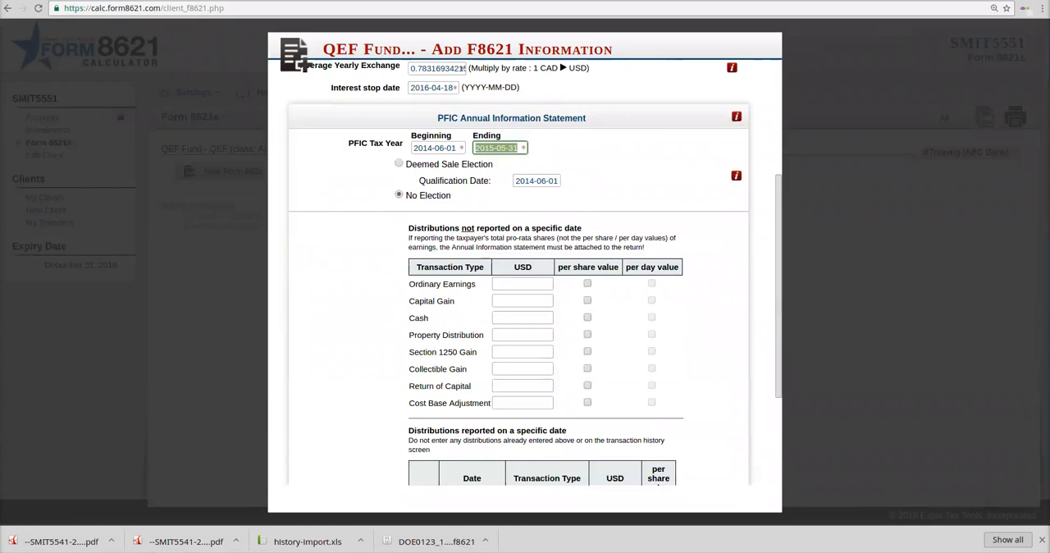
click(398, 163)
click(532, 200)
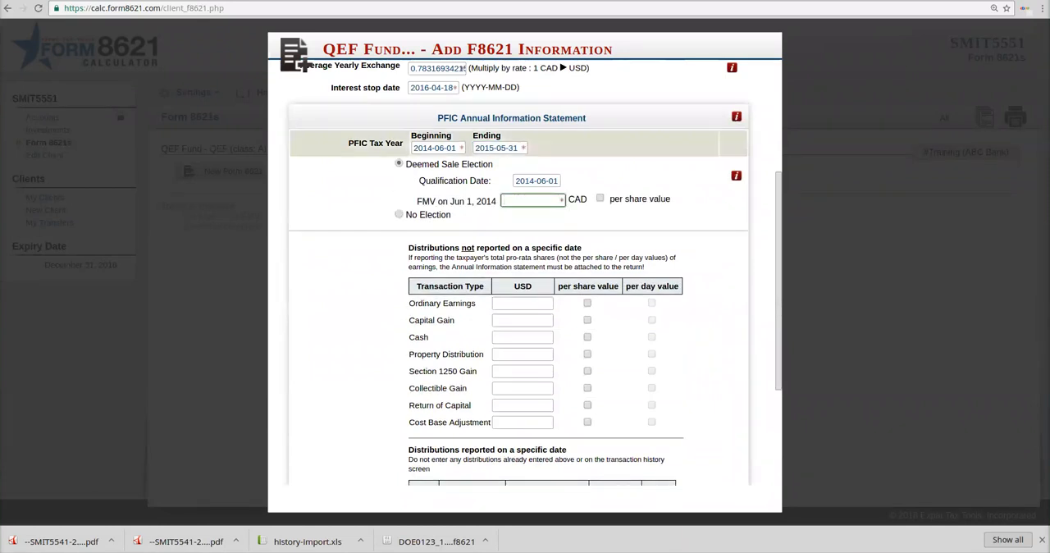
drag(414, 148, 456, 148)
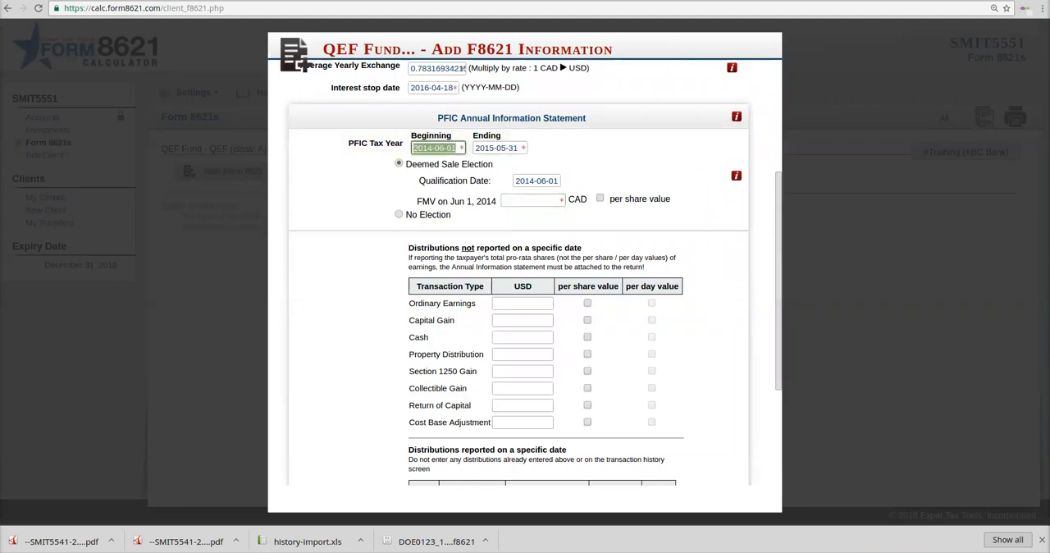
click(399, 214)
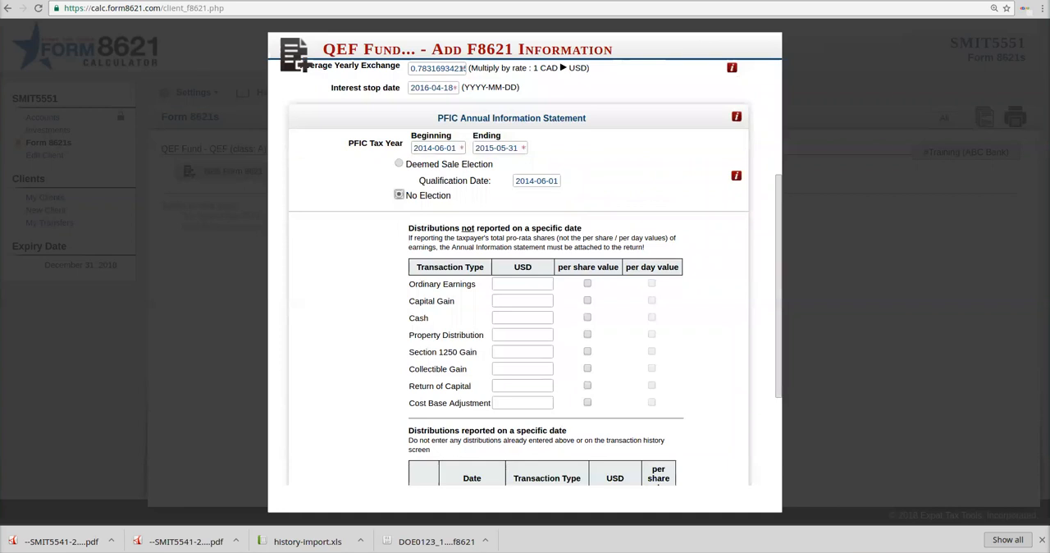
Step: Enter Ordinary Earnings of 150 USD and a Capital Gain of 0.005 USD marked as a per share and per day value
click(523, 284)
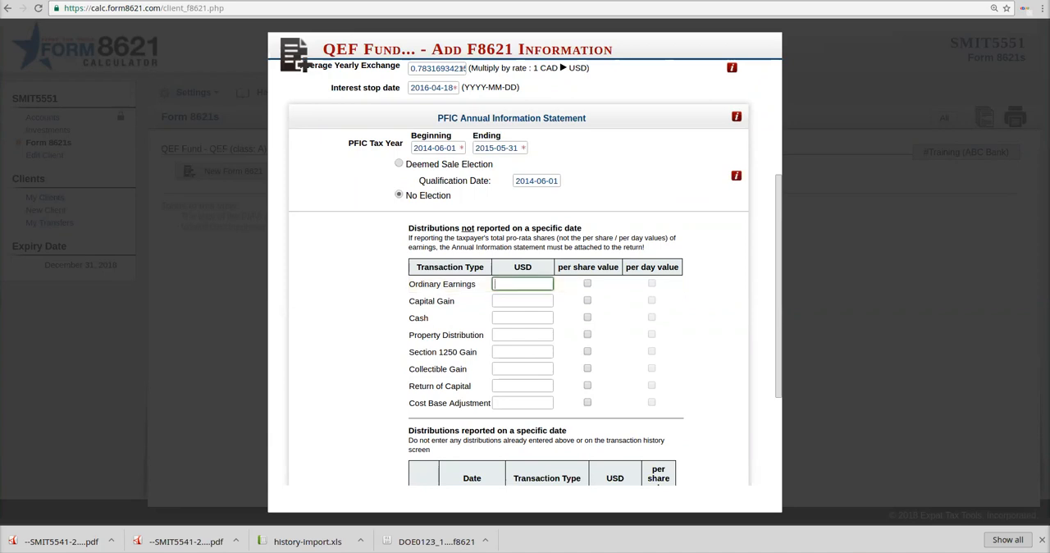
scroll(525, 270, down, 1)
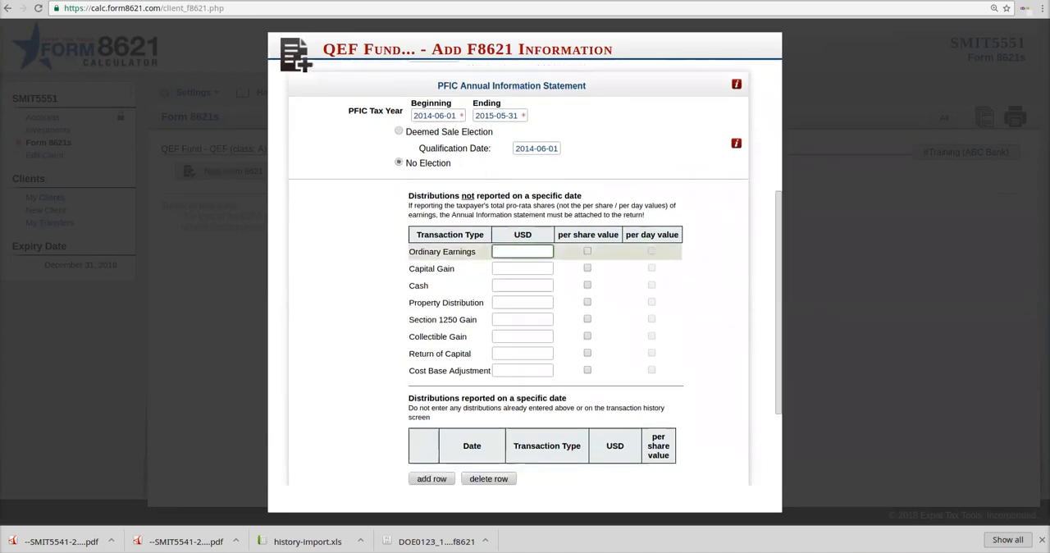
text(150)
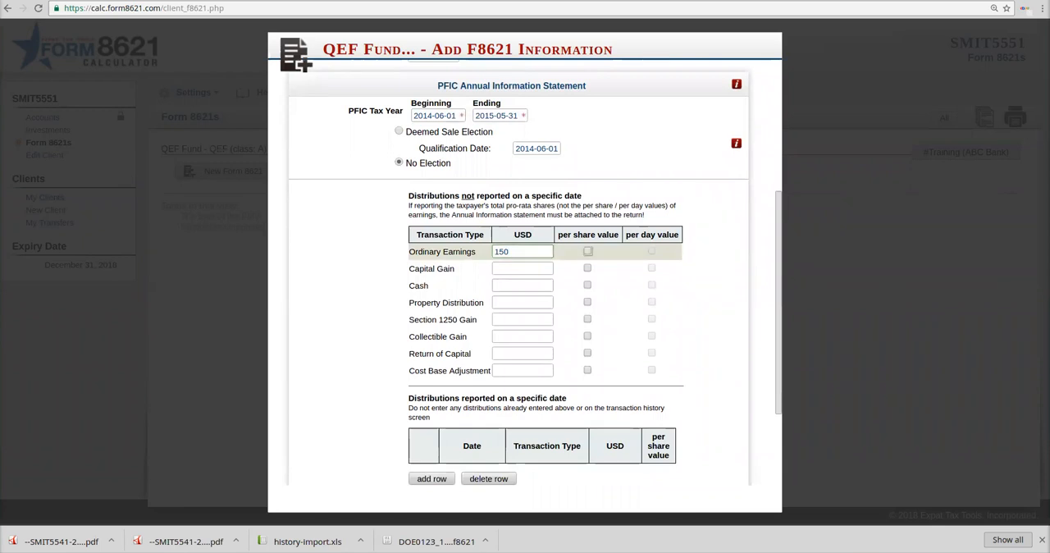
key(Tab)
text(0.005)
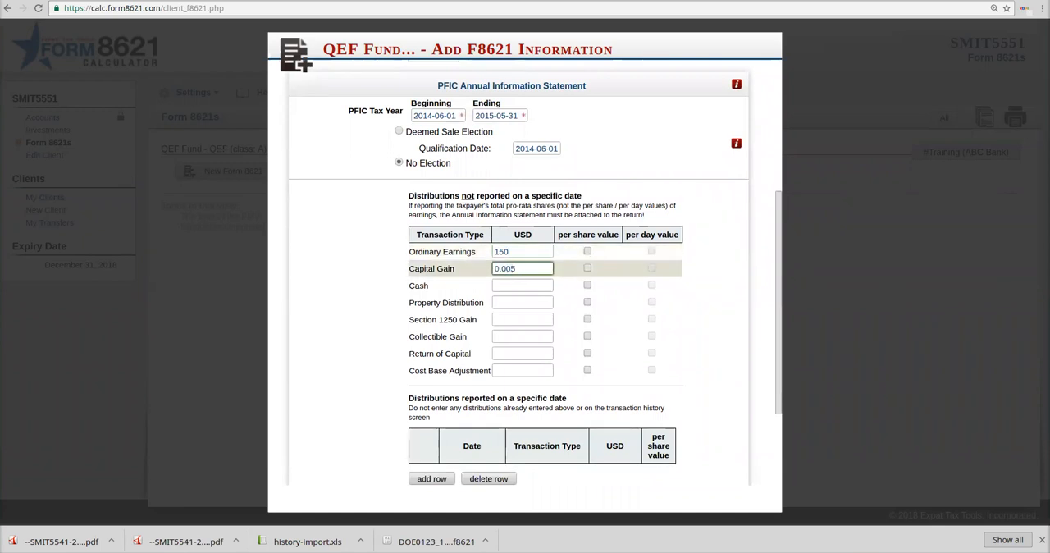
click(587, 268)
click(652, 268)
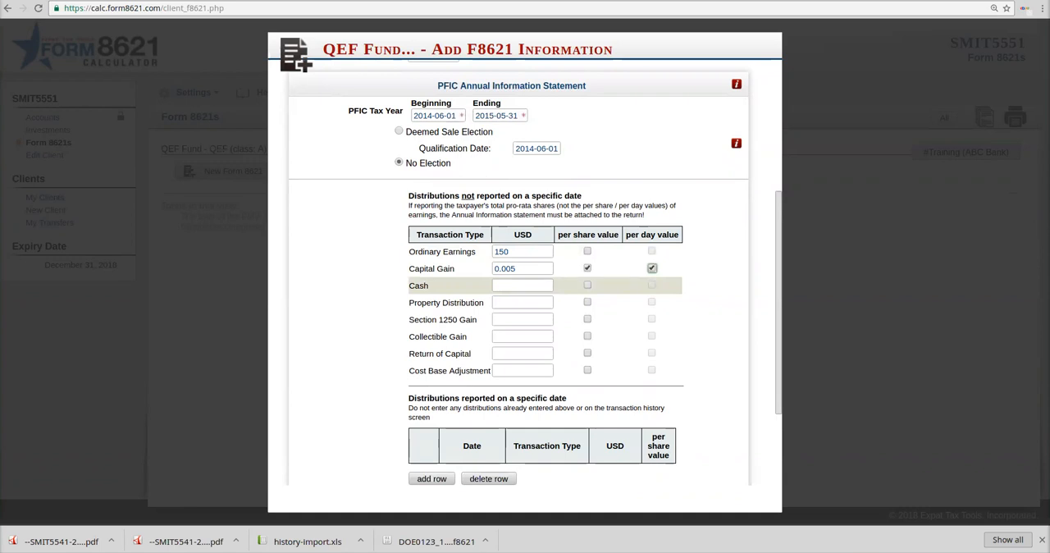
Step: Enter a Cash distribution of 0.05 USD marked as a per share value
text(0.05)
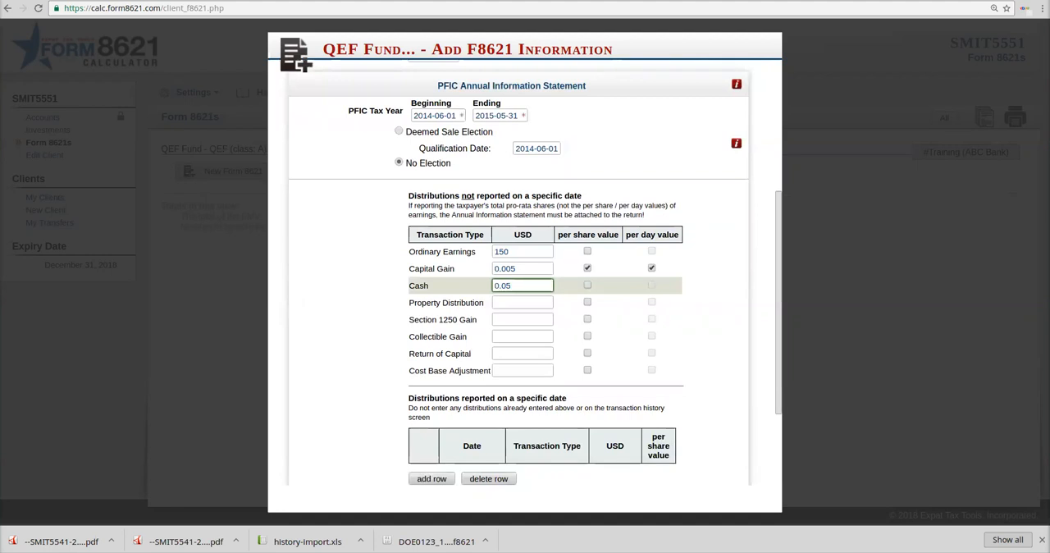
click(587, 286)
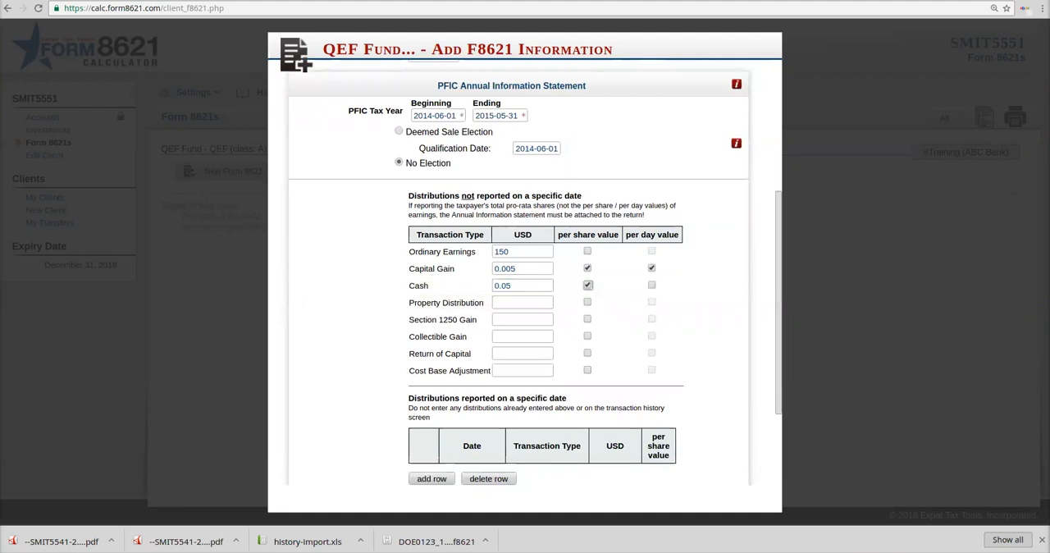
Step: Add a blank row to the distributions reported on a specific date, and delete it again
scroll(526, 271, down, 2)
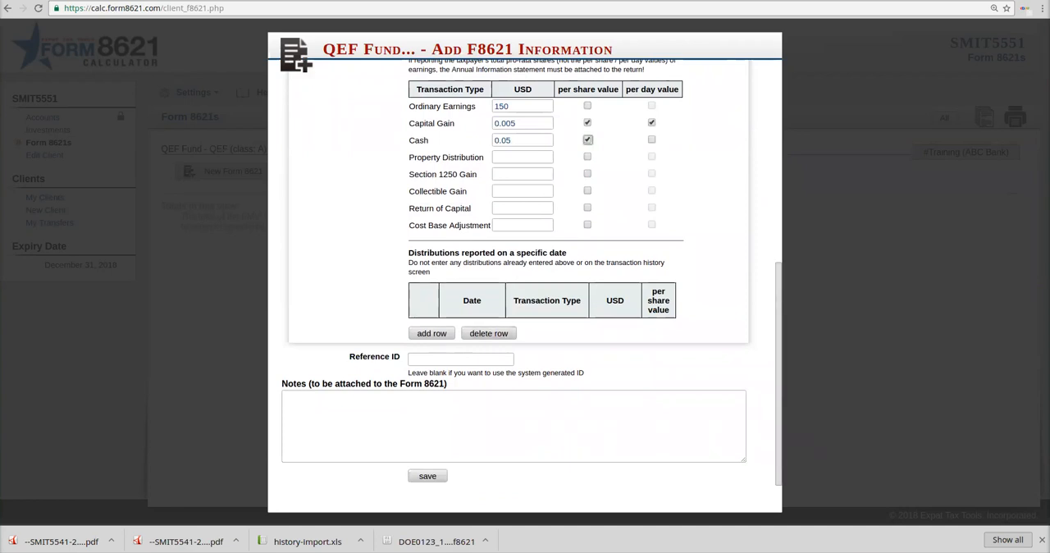
click(431, 333)
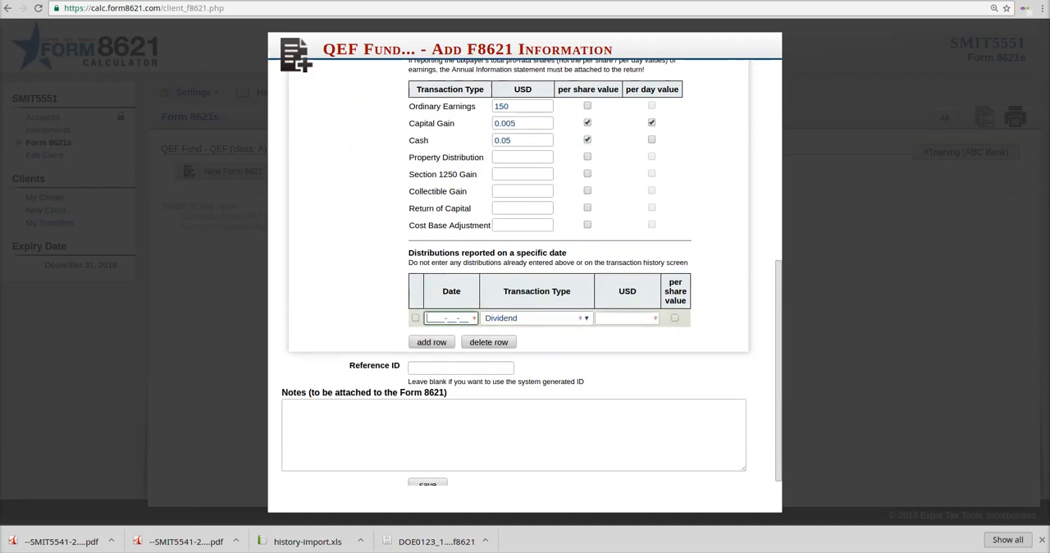
click(416, 317)
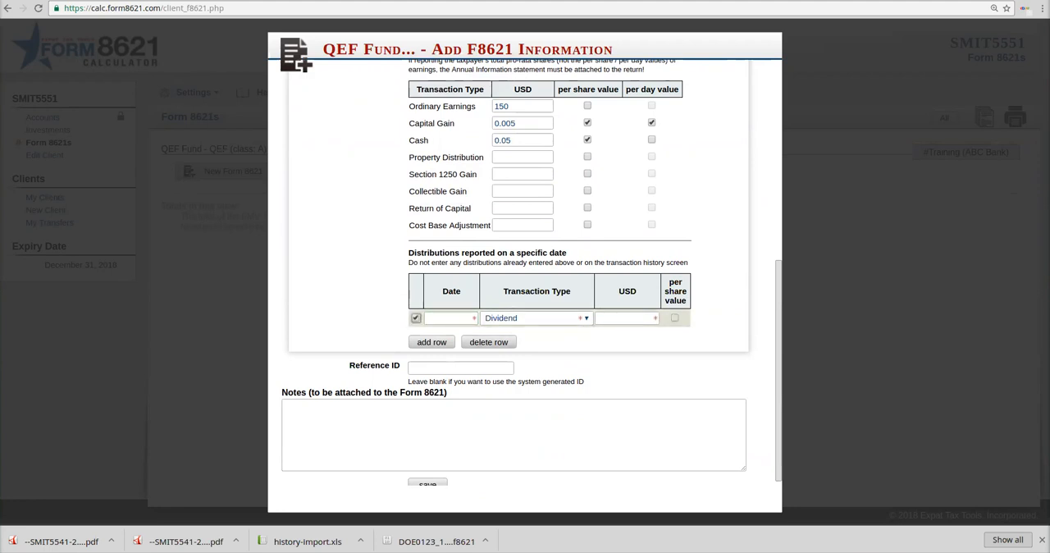
click(489, 340)
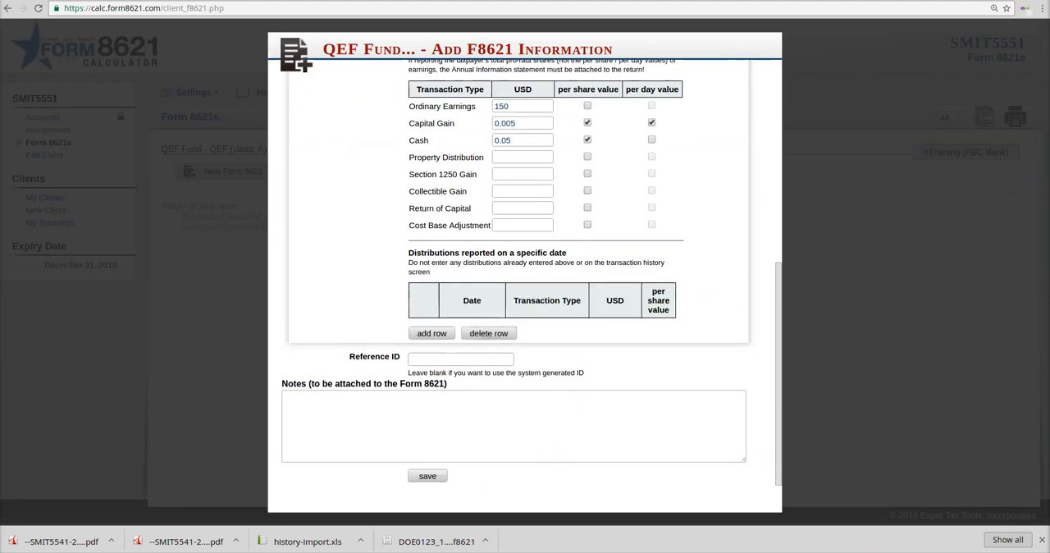
Step: Save the 2015 form information with the Reference ID left blank, and run its calculation to generate the adjusted 2014 placeholder form
click(460, 359)
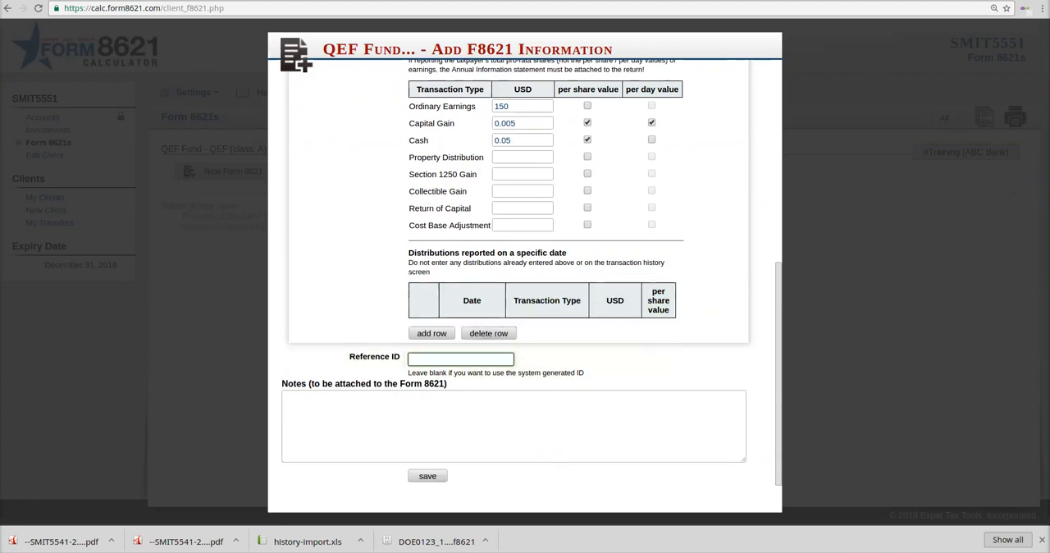
click(427, 475)
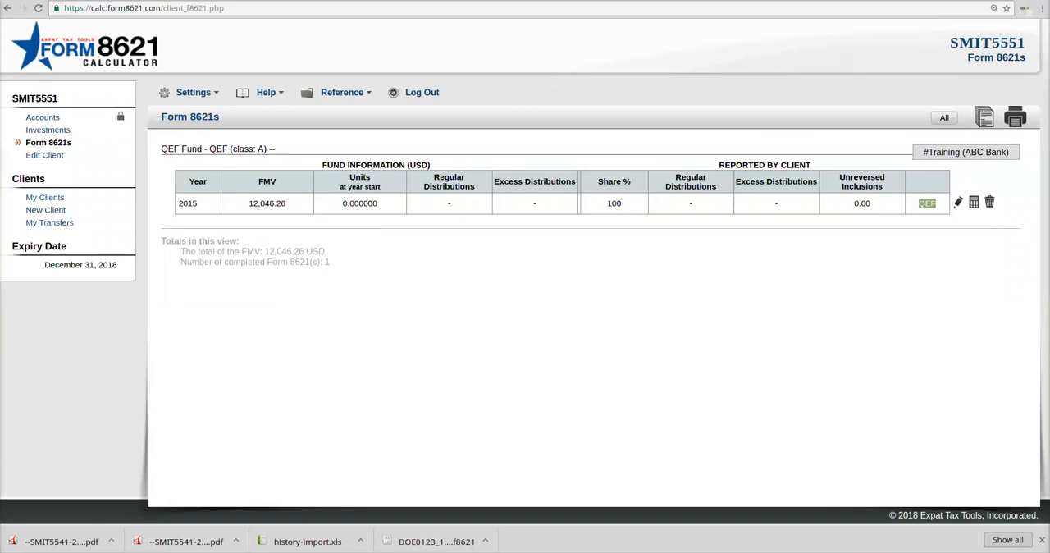
click(974, 202)
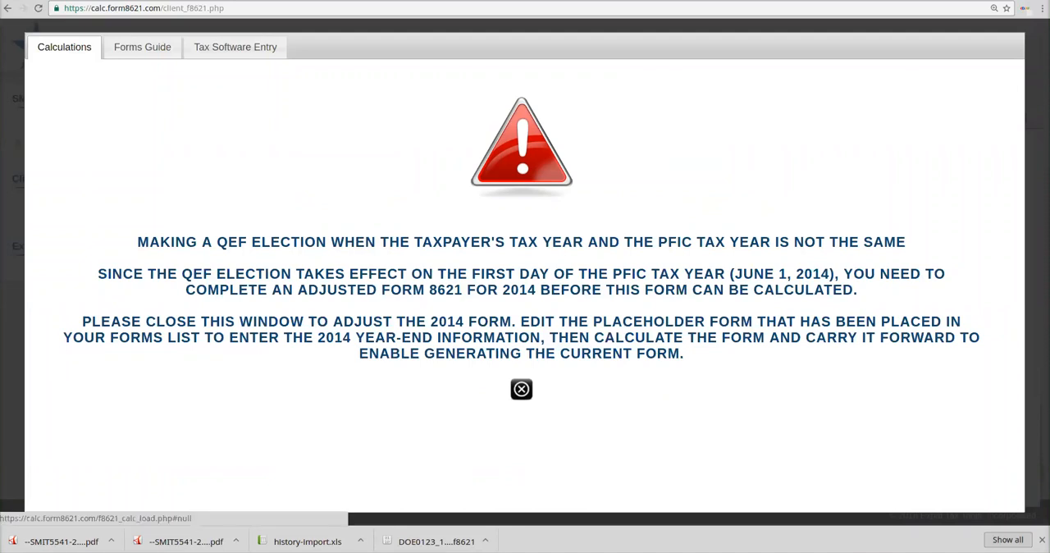
click(521, 389)
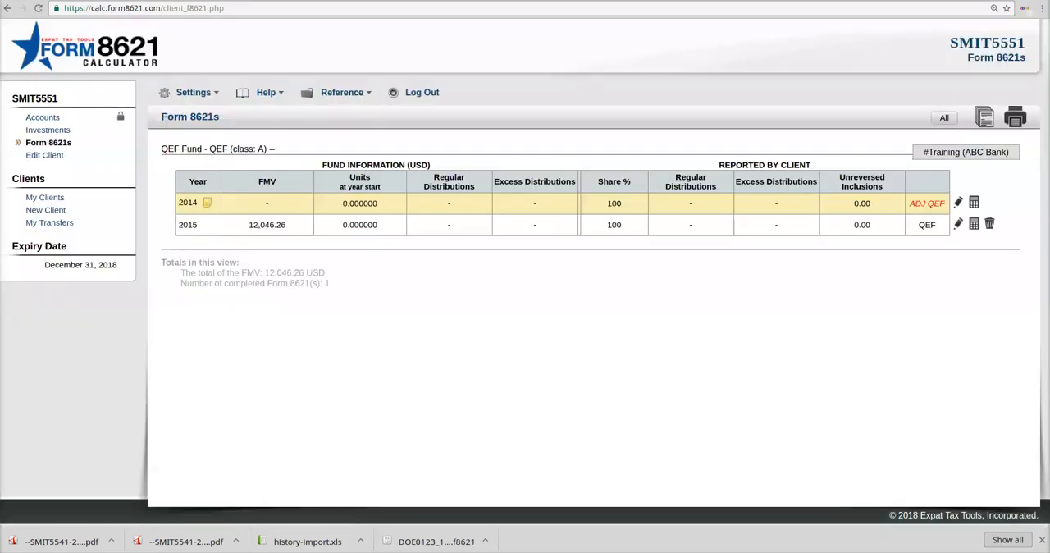
Step: Look over the 2014 placeholder form and its calculation preview for the QEF adjustment
drag(948, 202, 201, 203)
click(201, 204)
mouse_move(207, 203)
click(974, 203)
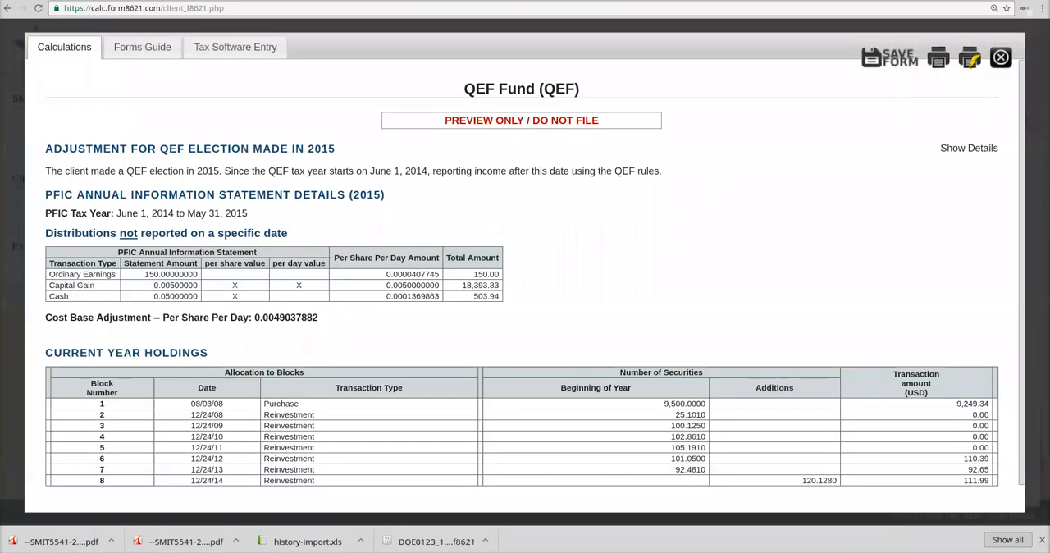
click(1001, 57)
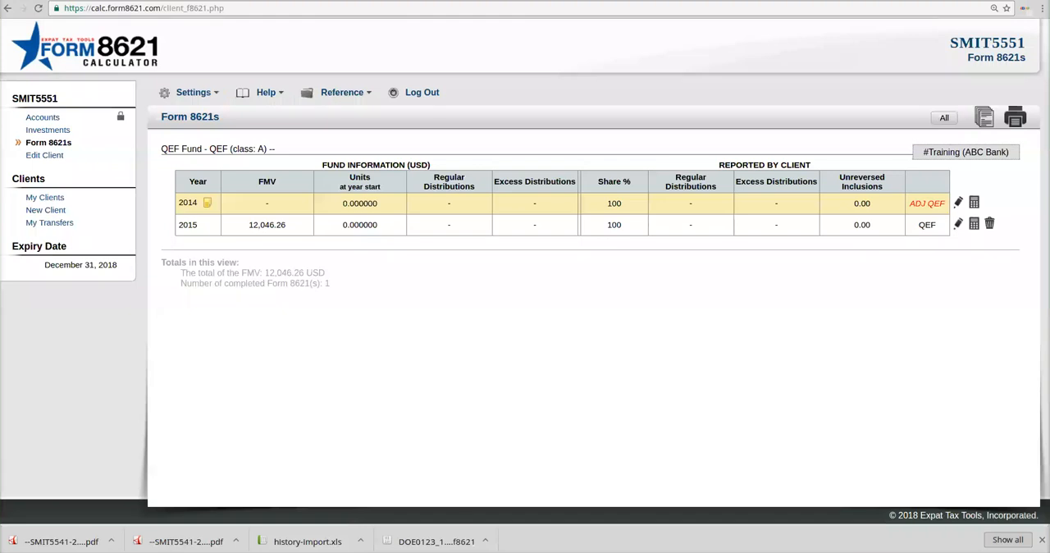
Step: Set the adjusted 2014 form's FMV on Dec 31, 2014 to 10000 CAD and save the form information
click(958, 203)
click(437, 226)
text(10000)
key(Tab)
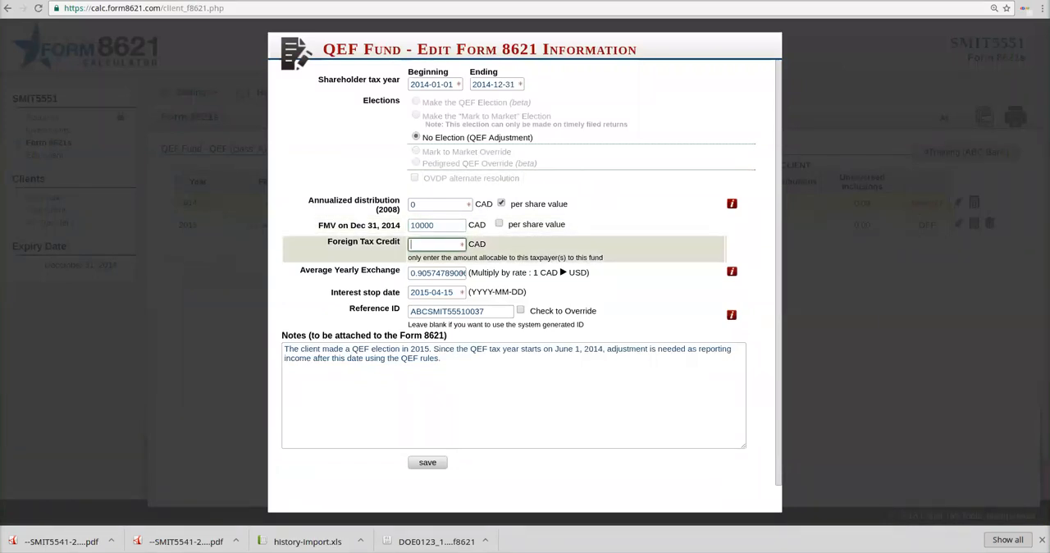
click(428, 462)
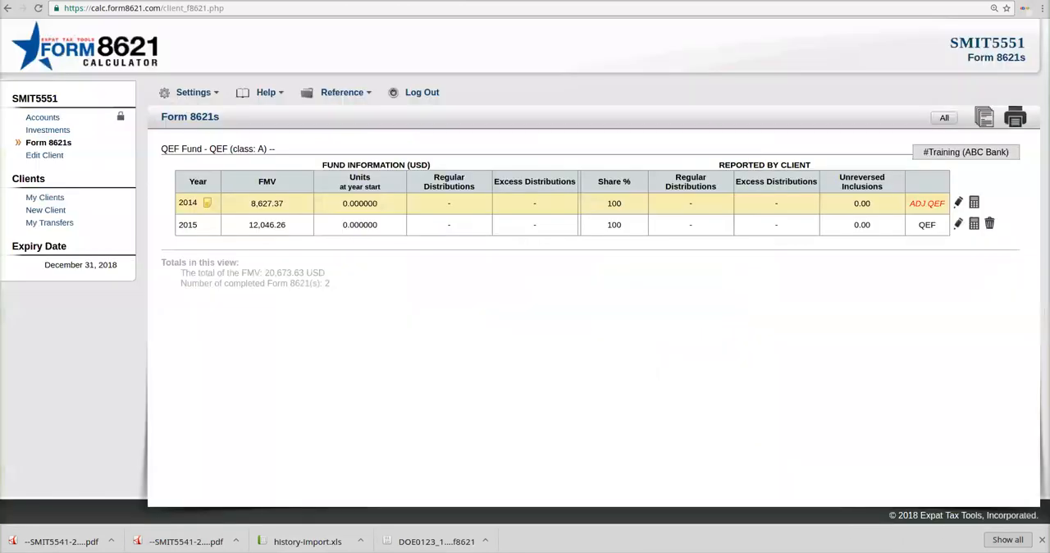
Step: Calculate the adjusted 2014 QEF form, review the current year holdings, and save the form
click(974, 202)
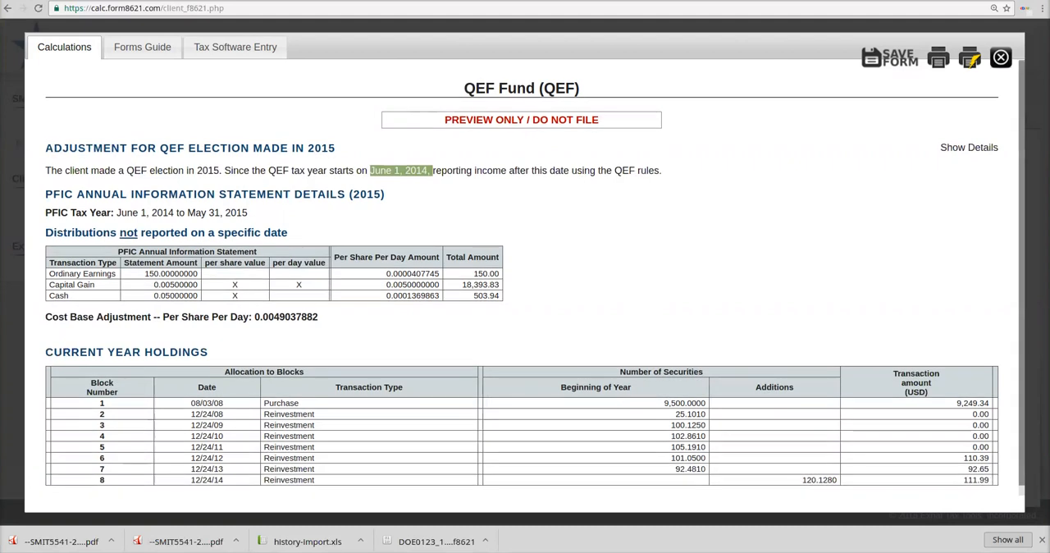
scroll(535, 277, down, 1)
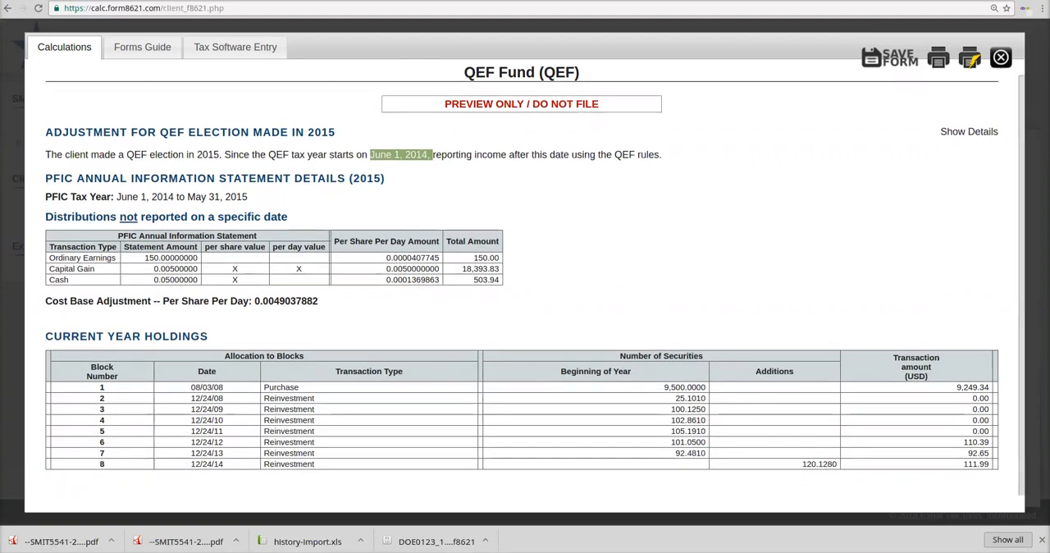
click(890, 57)
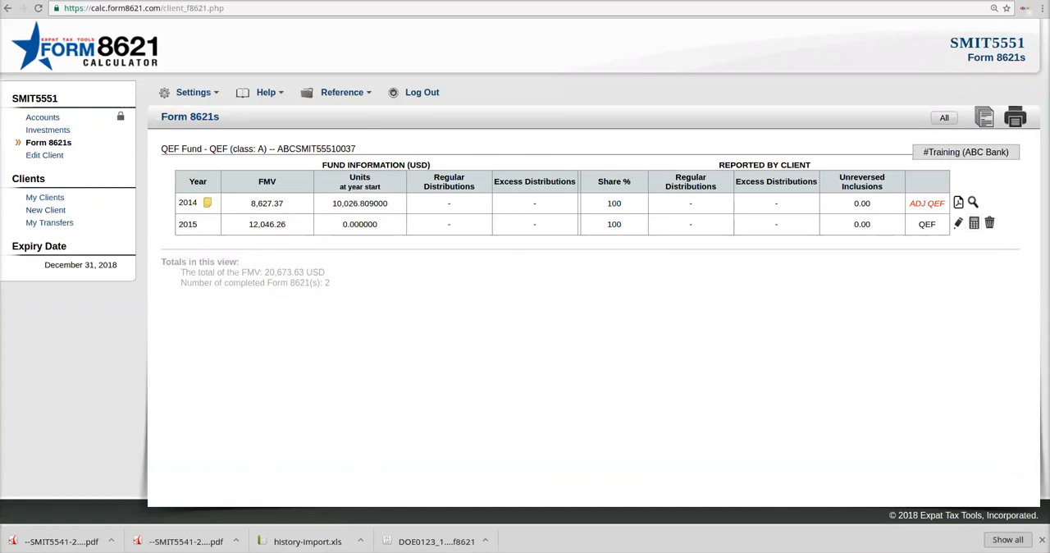
Step: Calculate the 2015 QEF form and examine its holdings, Section 1291 sales and excess distribution summary
click(974, 223)
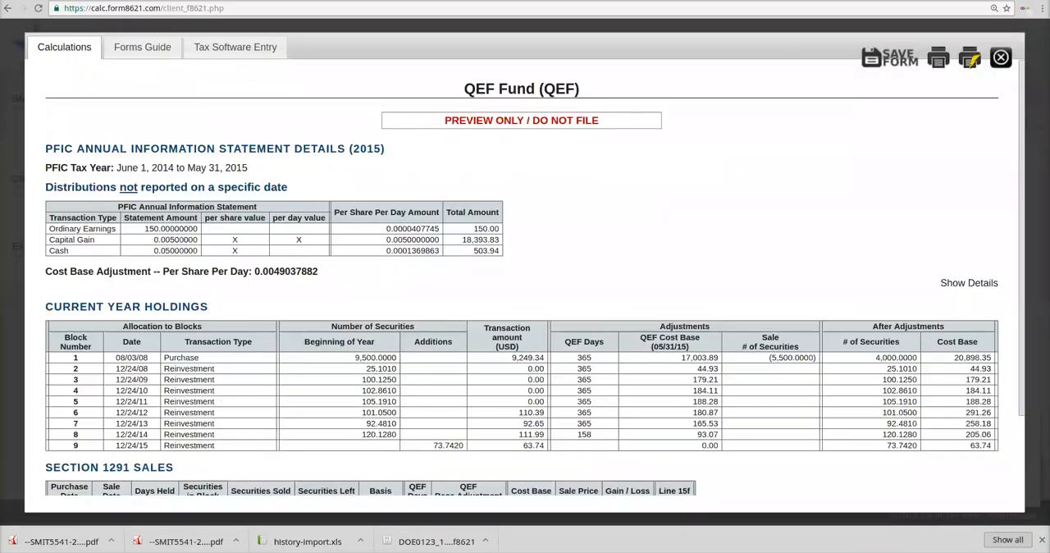
scroll(526, 279, down, 2)
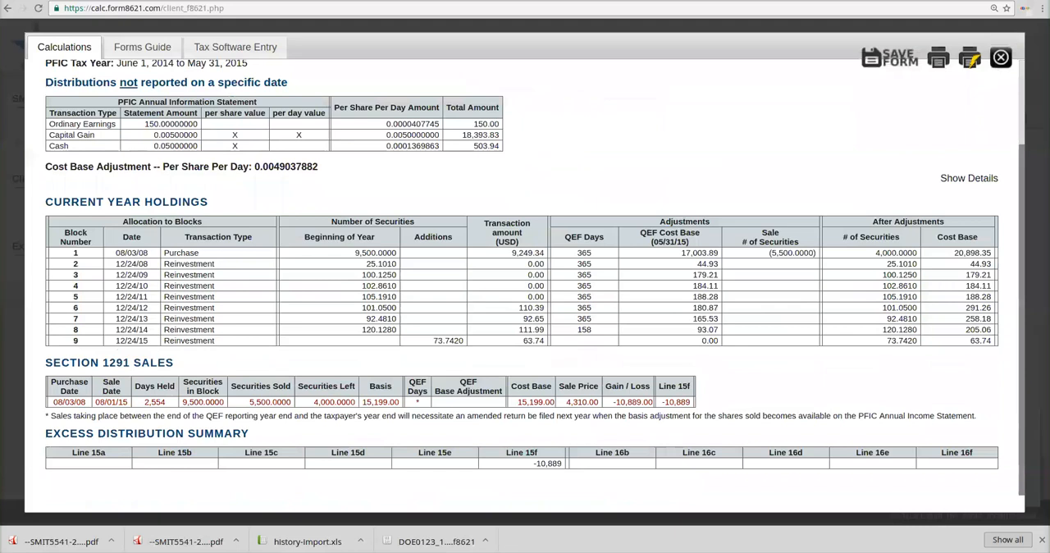
scroll(525, 279, up, 2)
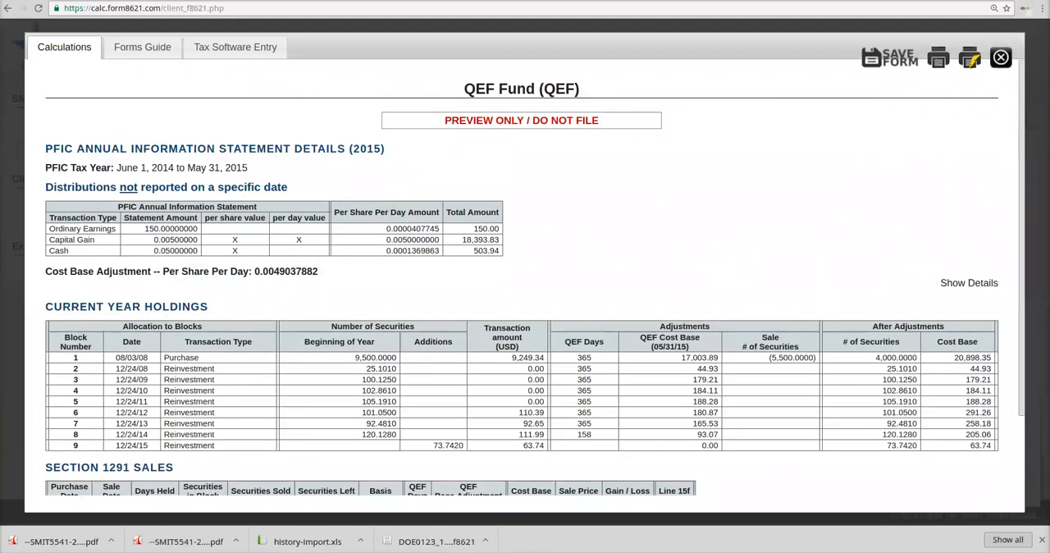
scroll(525, 279, down, 2)
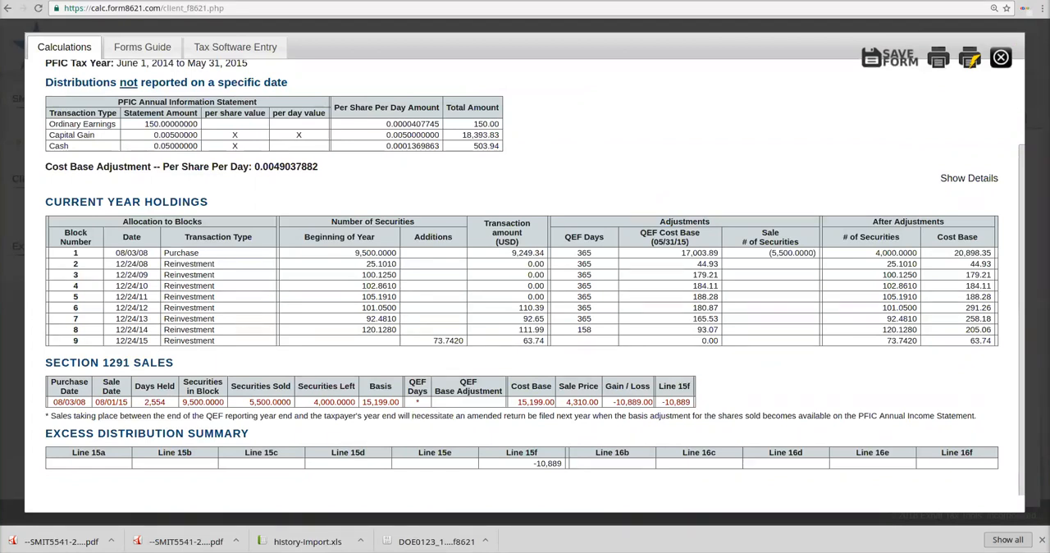
scroll(525, 278, up, 2)
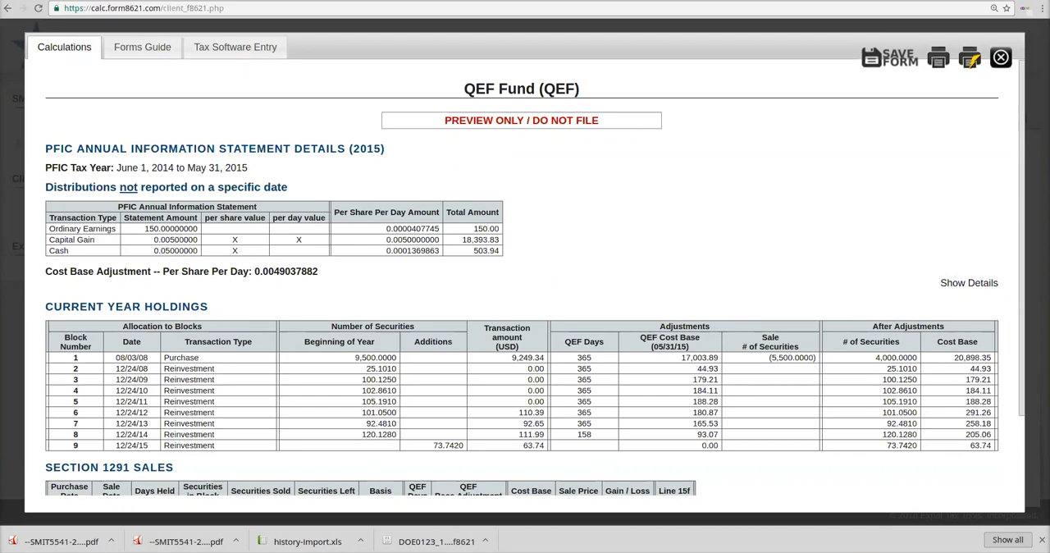
Step: Review the 2015 Forms Guide through the end of Form 8621, and save the calculated 2015 form
click(142, 47)
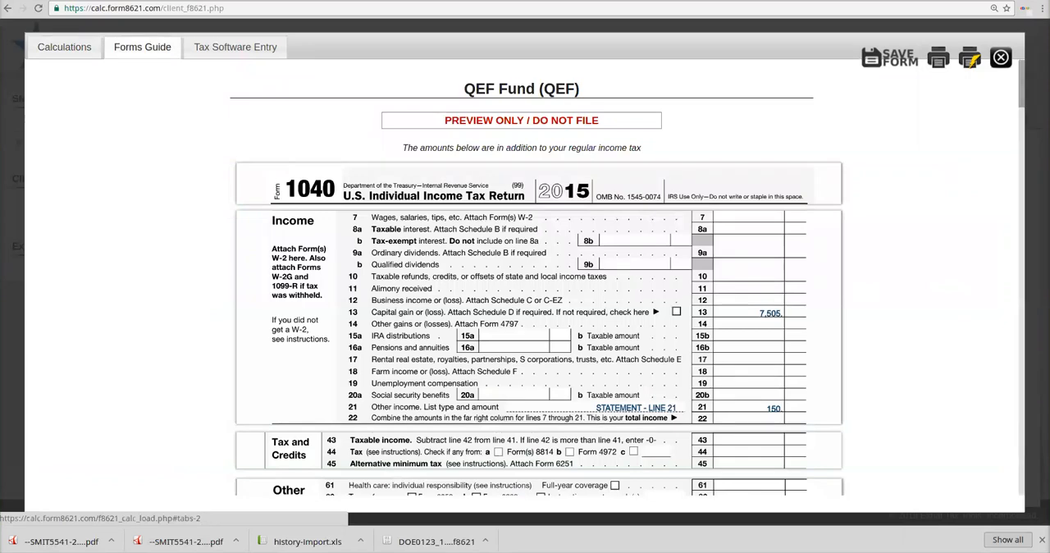
scroll(538, 277, down, 5)
scroll(539, 277, down, 10)
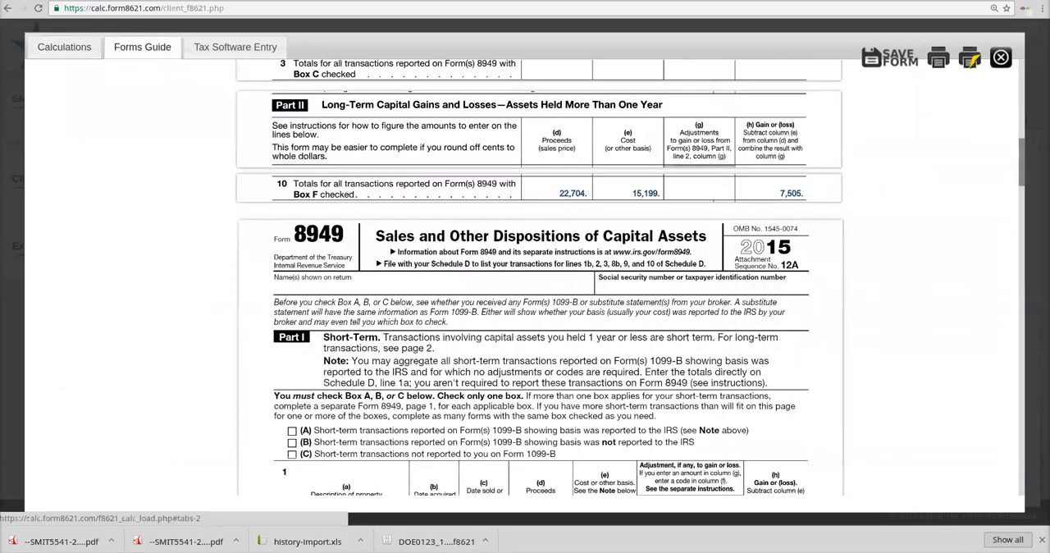
scroll(538, 278, down, 3)
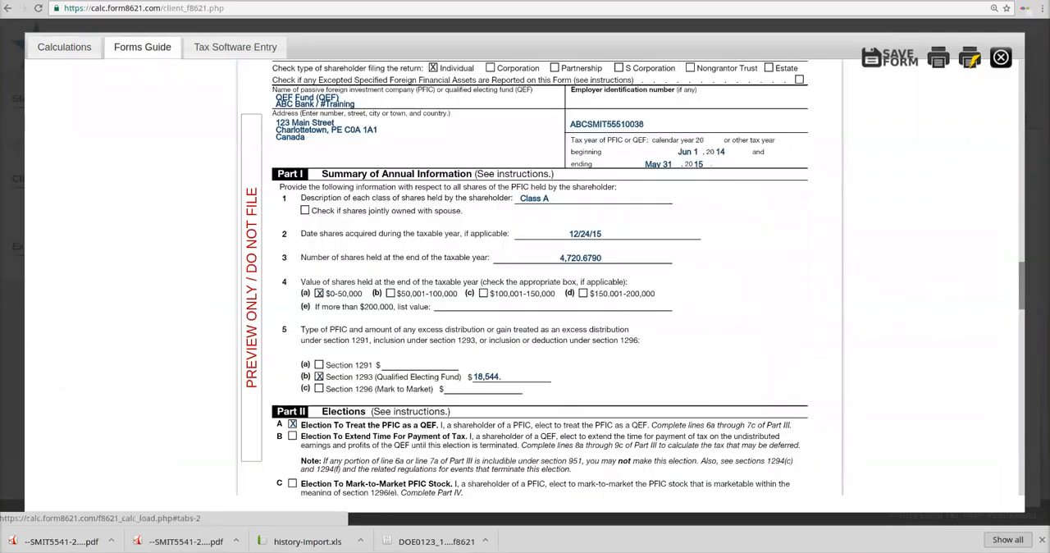
scroll(538, 277, up, 20)
scroll(539, 278, down, 9)
scroll(538, 277, down, 10)
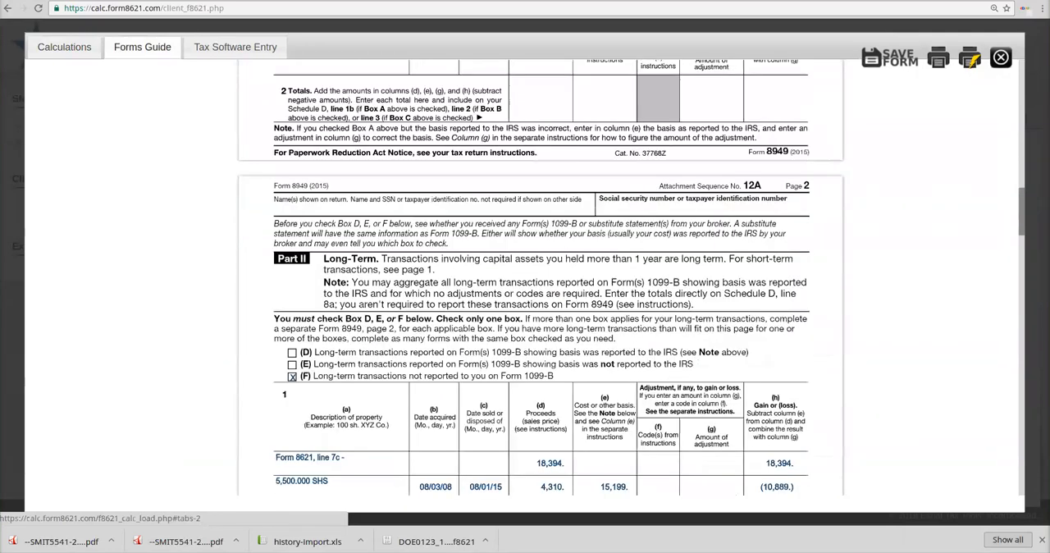
scroll(538, 277, down, 15)
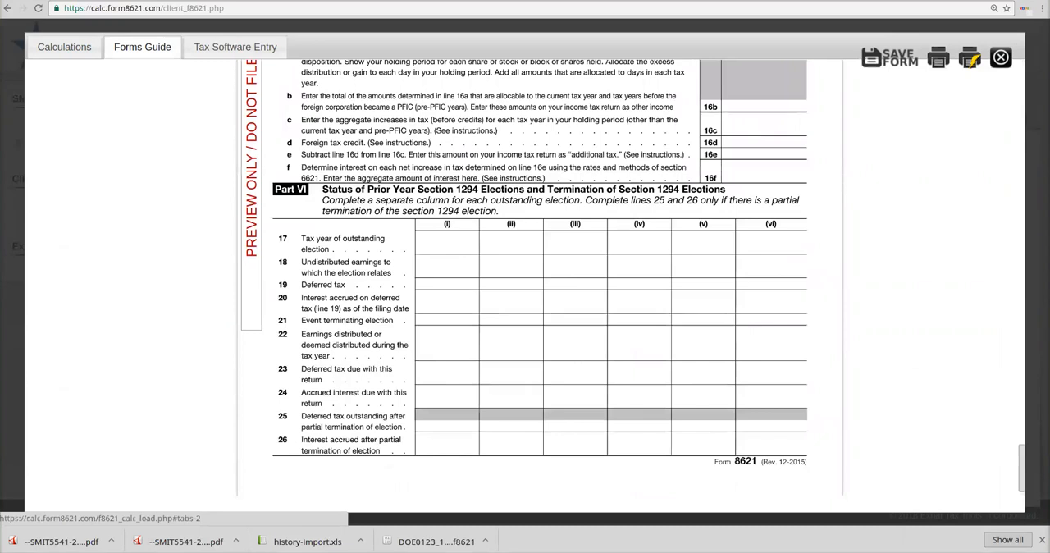
click(889, 58)
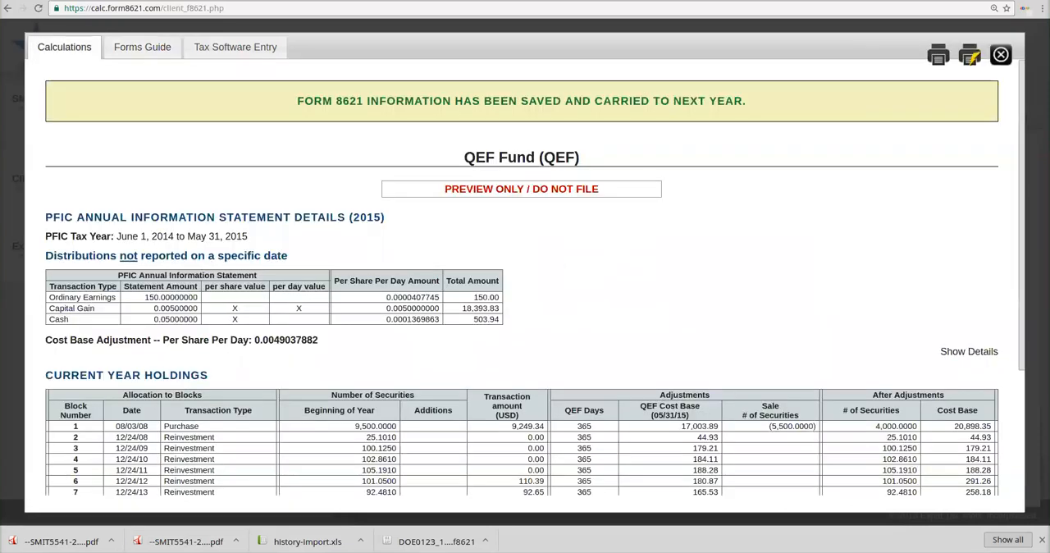
click(1001, 55)
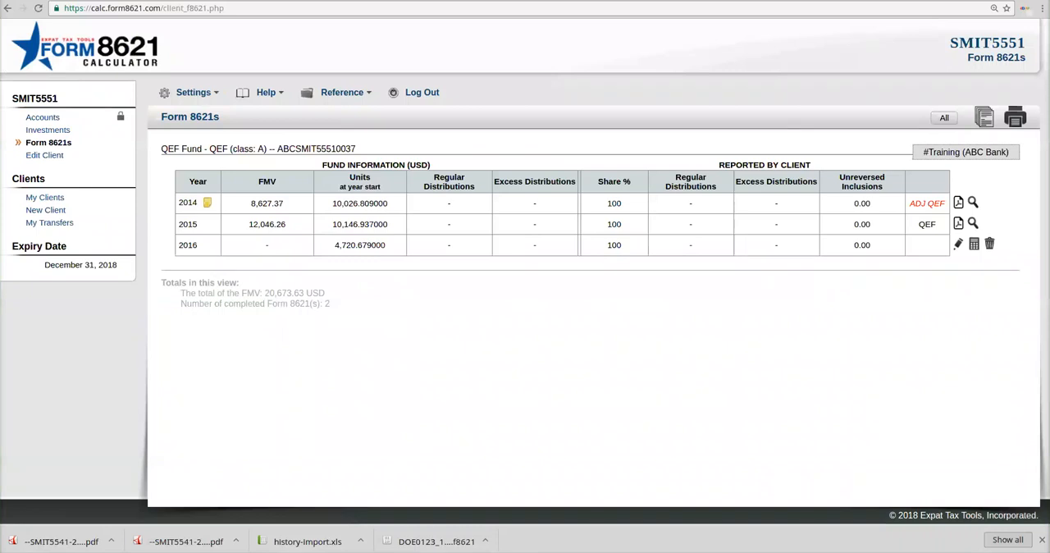
Step: Edit the 2016 form and set its FMV on Dec 31, 2016 to 15000 CAD
click(959, 244)
click(436, 240)
text(15000)
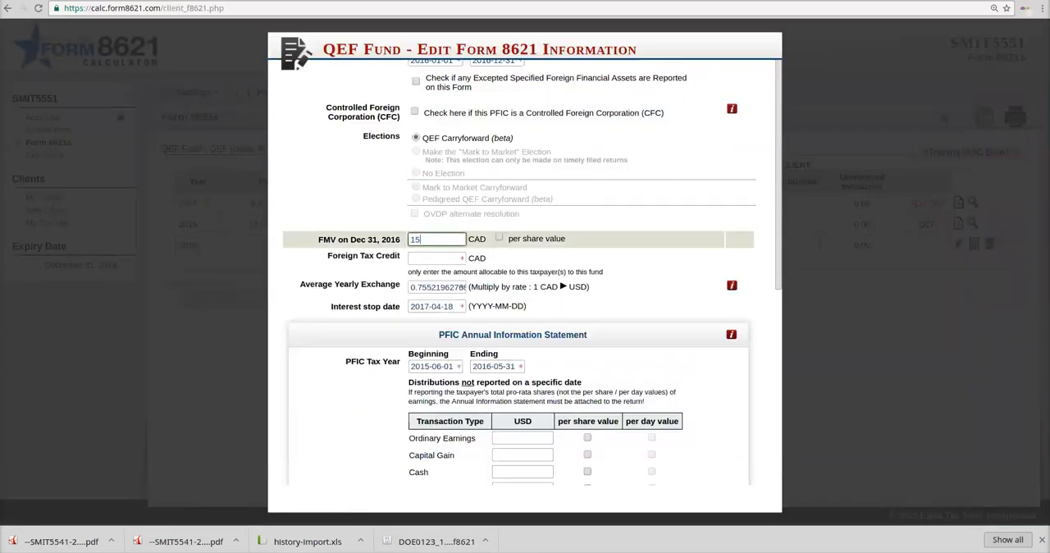
key(Tab)
key(Tab)
key(Tab)
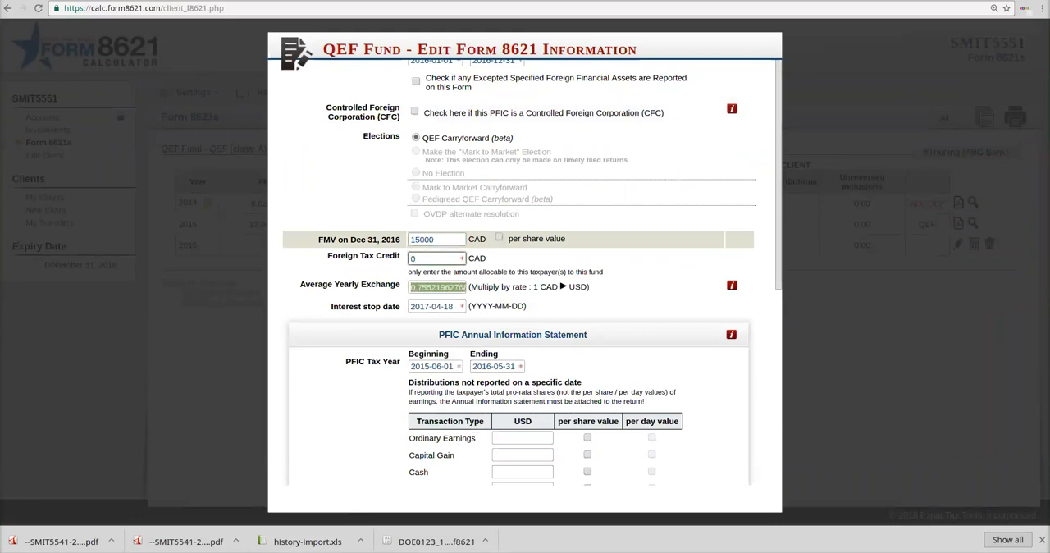
Step: Enter 2016 Ordinary Earnings of 150 USD, Capital Gain of 100 USD and Cash of 100 USD, and save the form information
click(523, 438)
text(150)
key(Tab)
key(Tab)
text(100)
key(Tab)
key(Tab)
text(100)
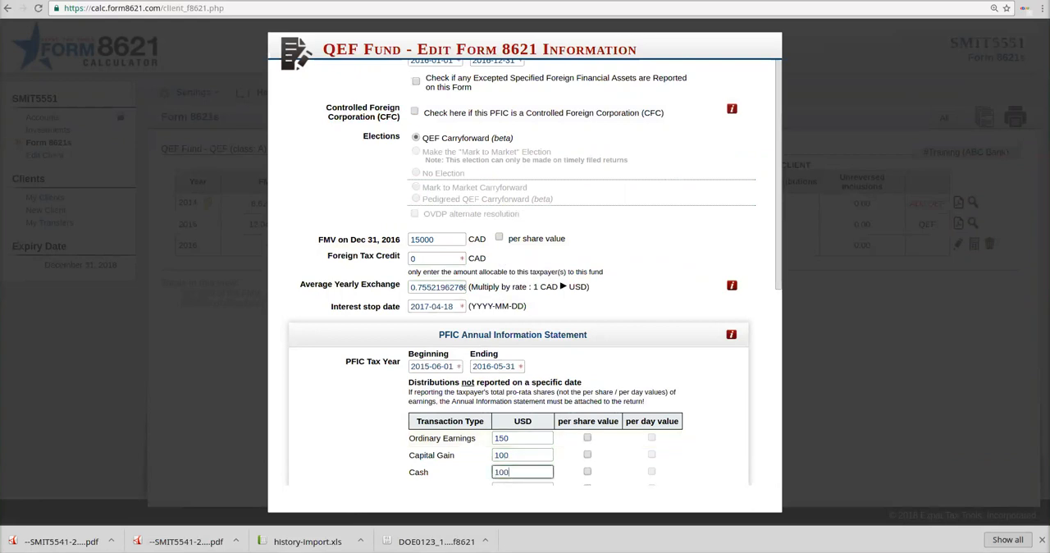
scroll(525, 271, down, 5)
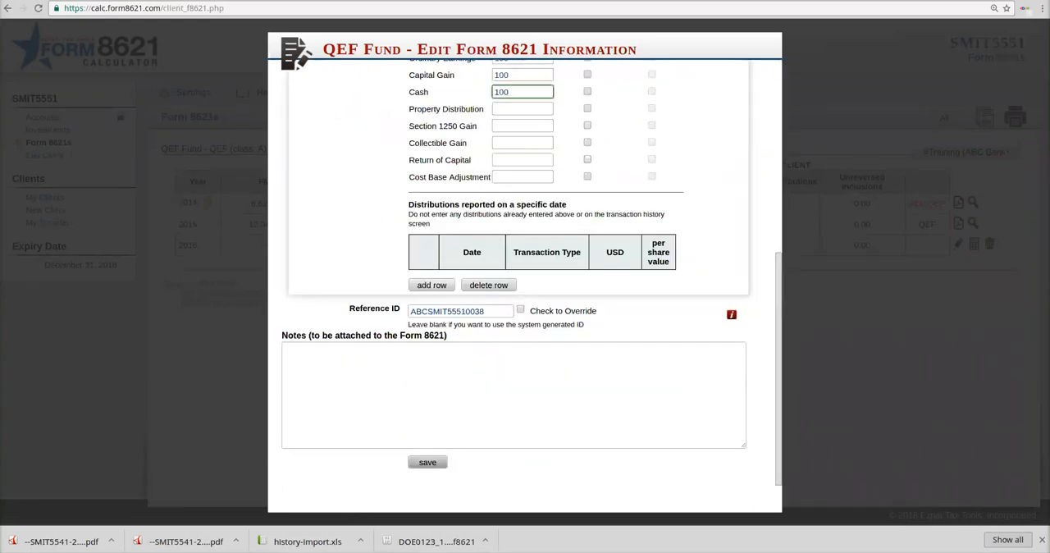
click(427, 462)
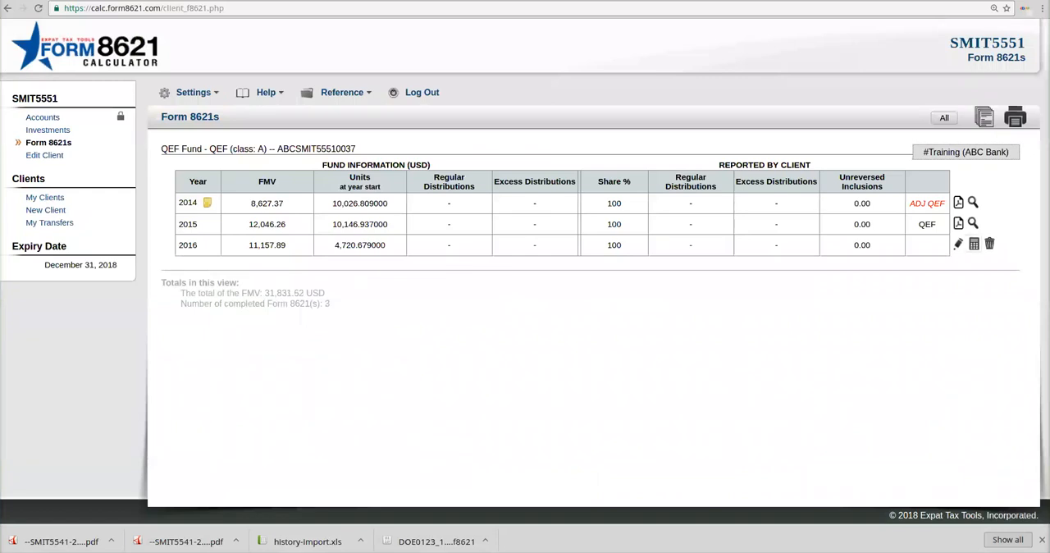
Step: Calculate the 2016 QEF form and examine its annual information statement details and current year holdings
click(974, 243)
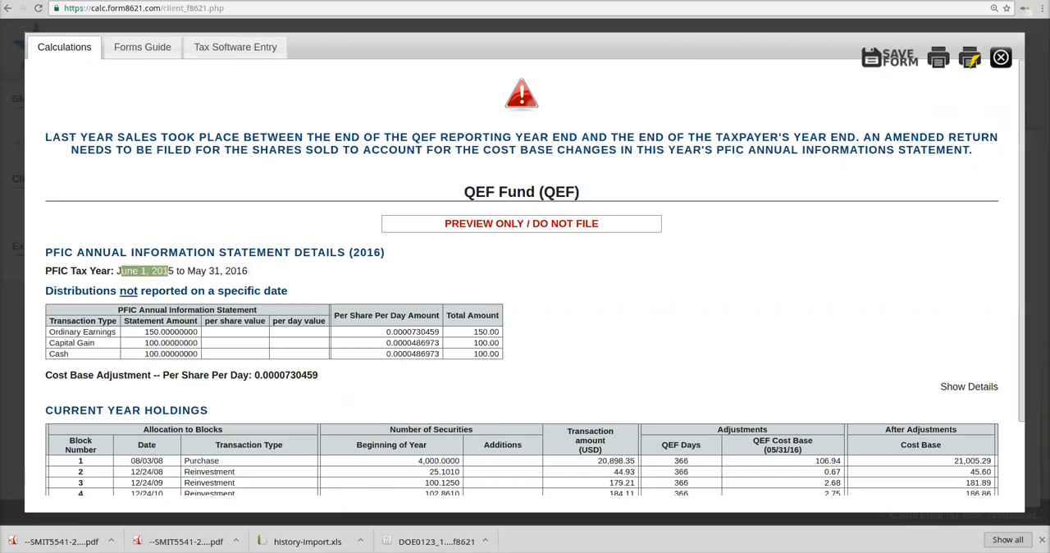
scroll(521, 328, down, 2)
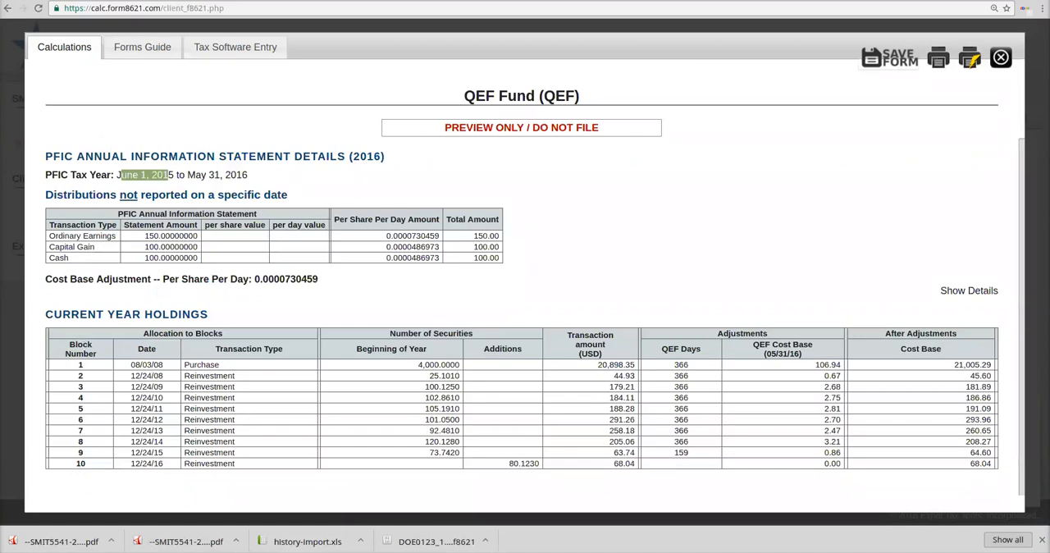
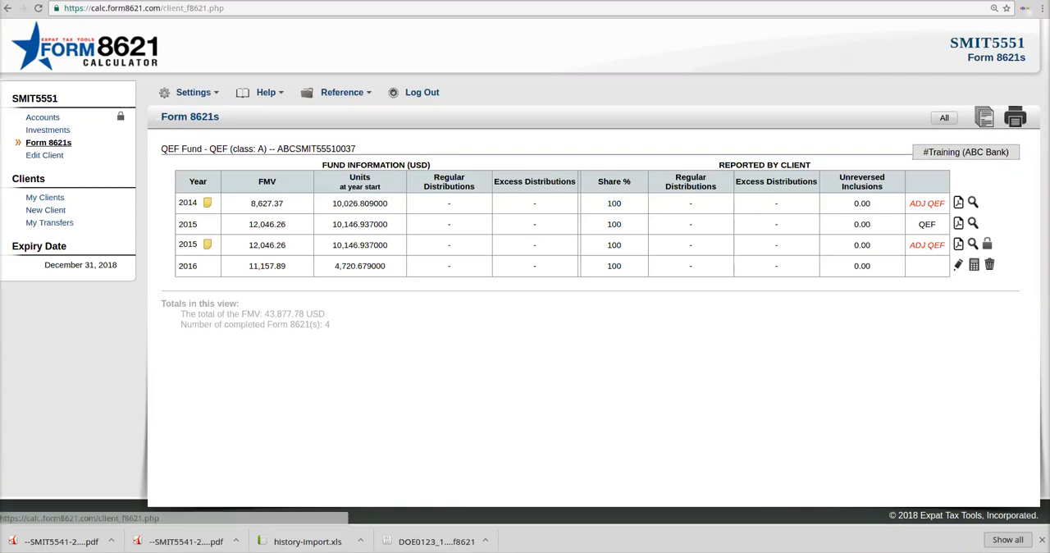
Step: Show all funds' Form 8621s and start a new 2015 form for the 1291 Fund with an annualized distribution of 0 CAD
click(945, 117)
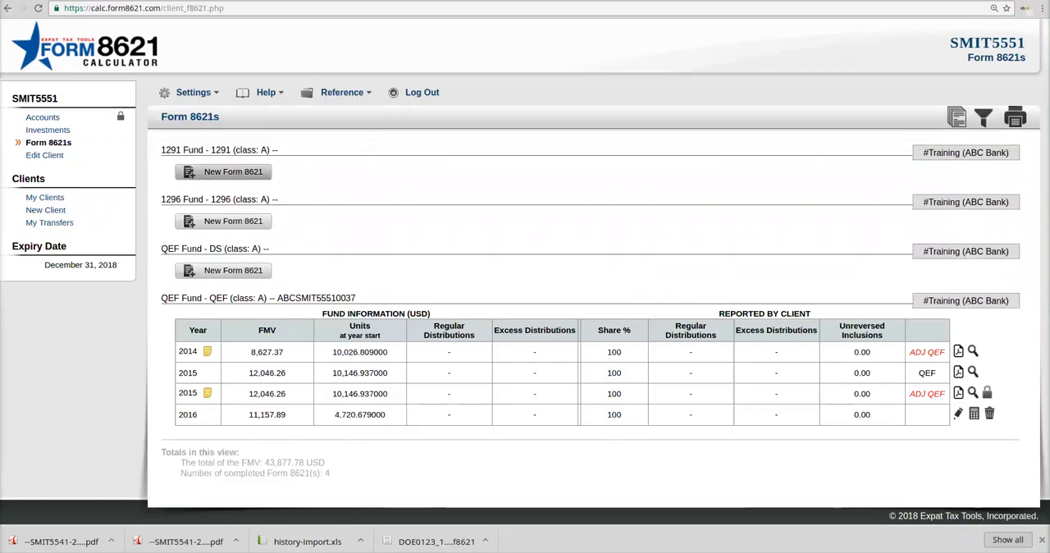
click(233, 172)
text(20)
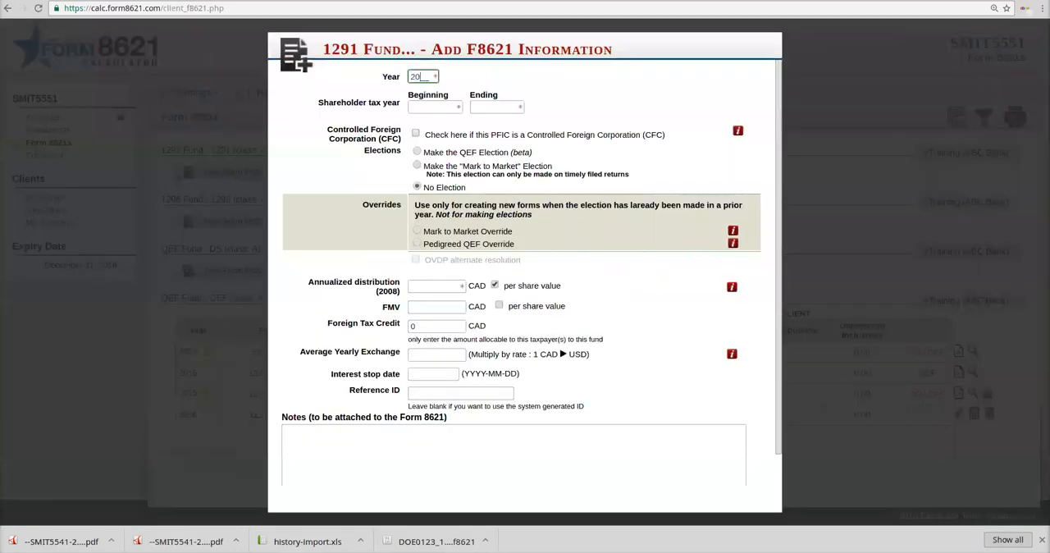
text(151000)
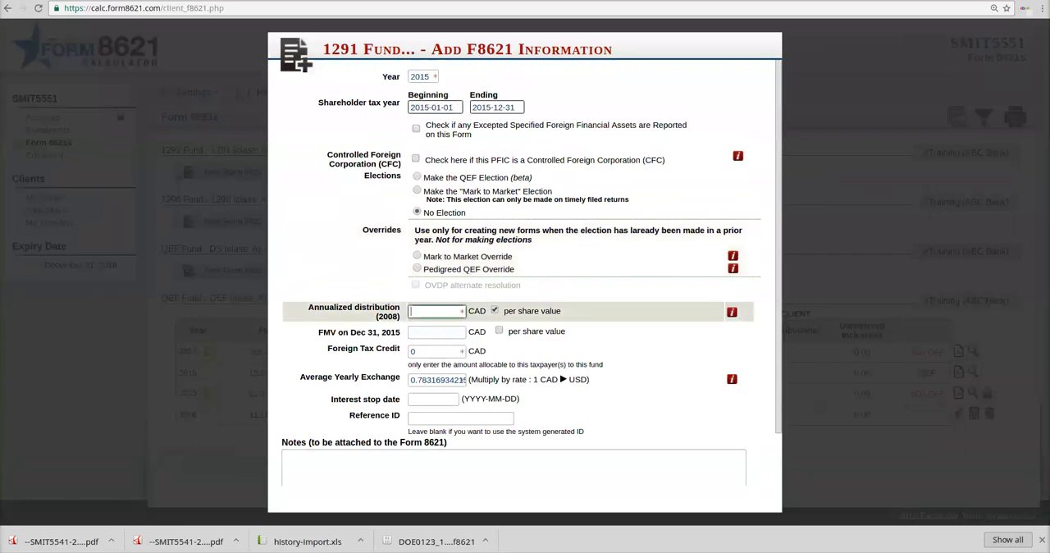
key(BackSpace)
key(BackSpace)
key(BackSpace)
key(BackSpace)
text(0)
Step: Enter an FMV on Dec 31, 2015 of 100000 CAD and an interest stop date of 2016-04-18, and save the form information
key(Tab)
text(100000)
key(Tab)
key(Tab)
key(Tab)
text(2016-04-18)
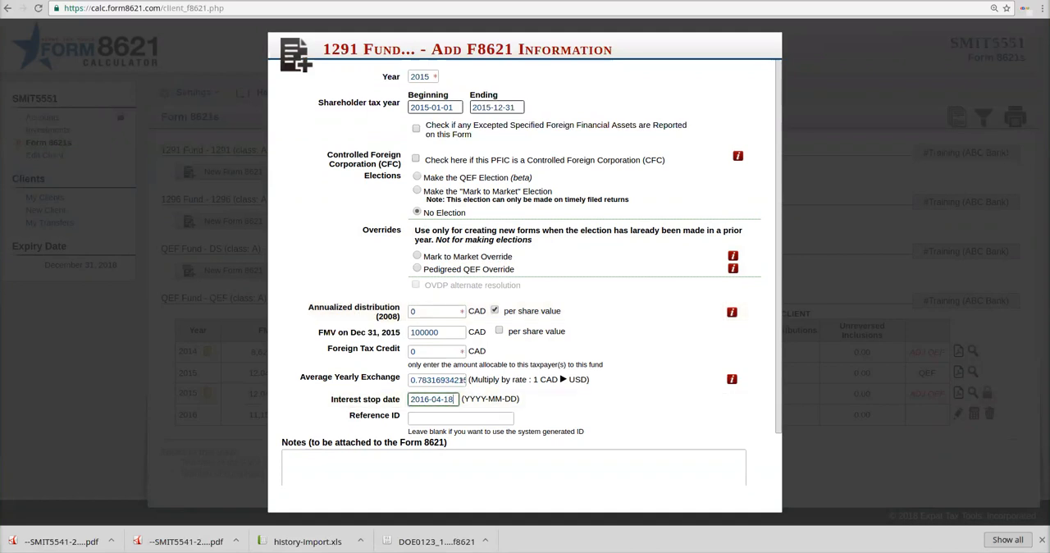
scroll(525, 288, down, 1)
click(427, 476)
Step: Calculate the 1291 Fund's 2015 form, save it, and close the calculation preview
click(974, 203)
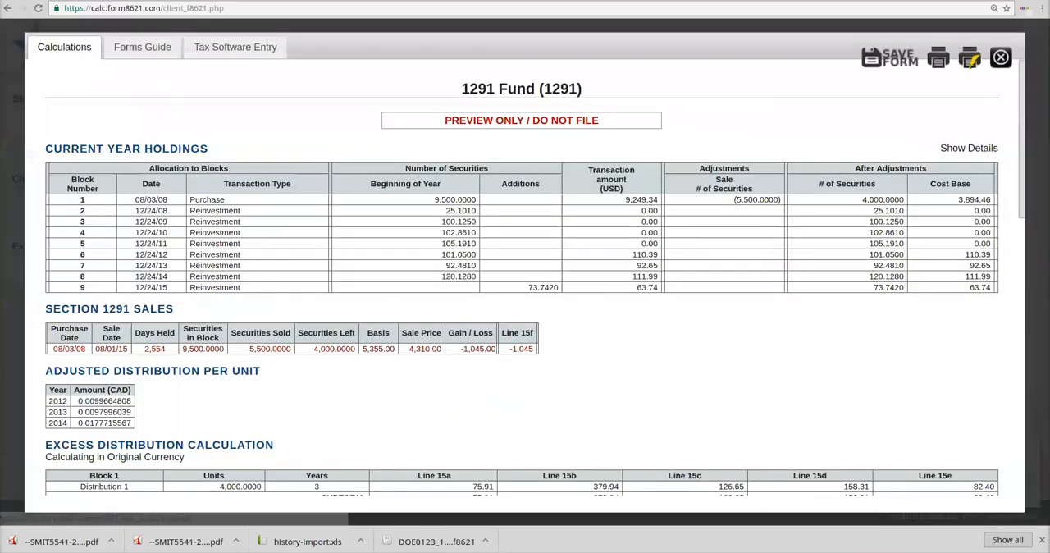
click(891, 56)
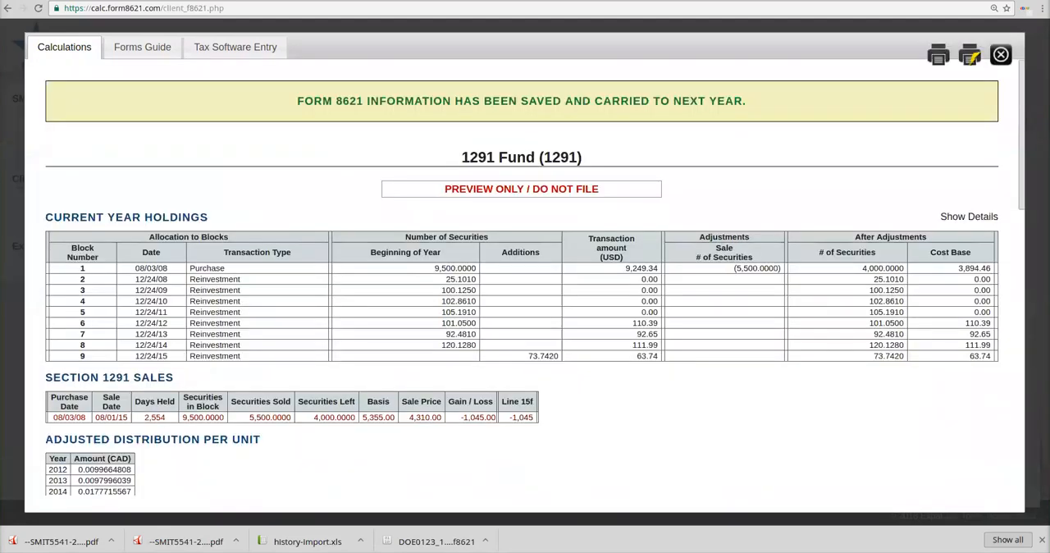
click(1001, 55)
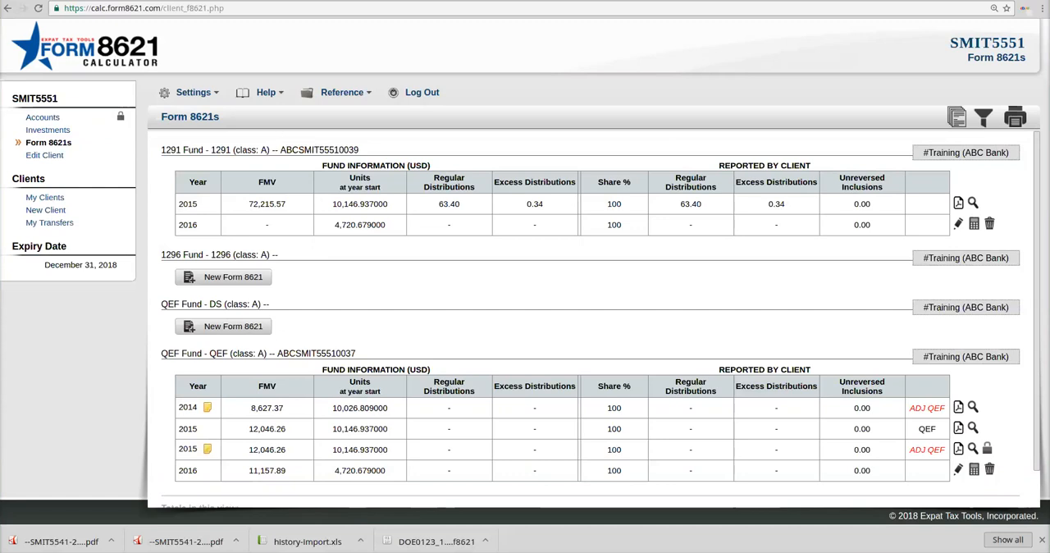
Step: Compare the 2015 rows of the 1291 and QEF funds, and generate the Completed Forms Portfolio guide for 2015
drag(182, 204, 285, 204)
drag(183, 429, 286, 429)
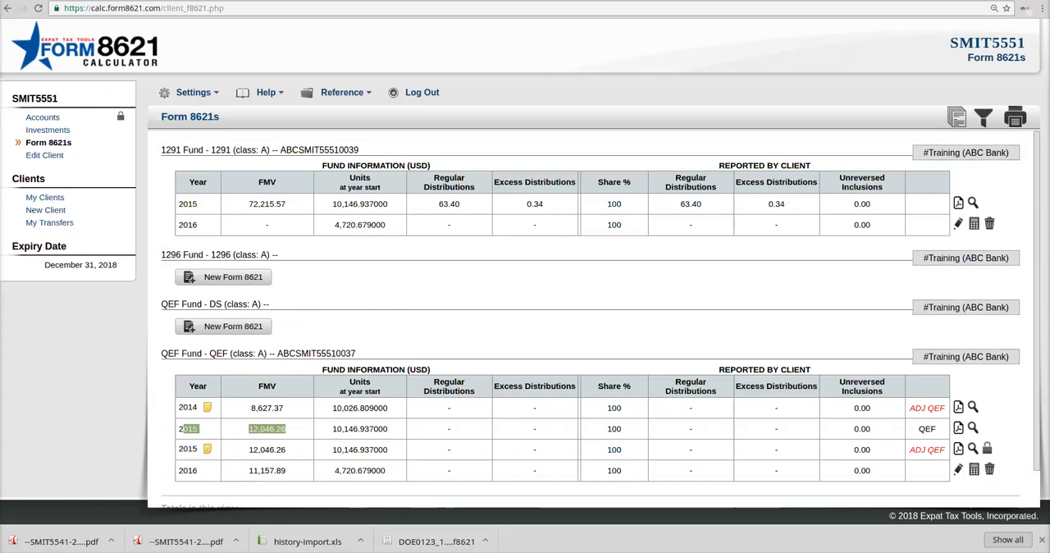
click(957, 116)
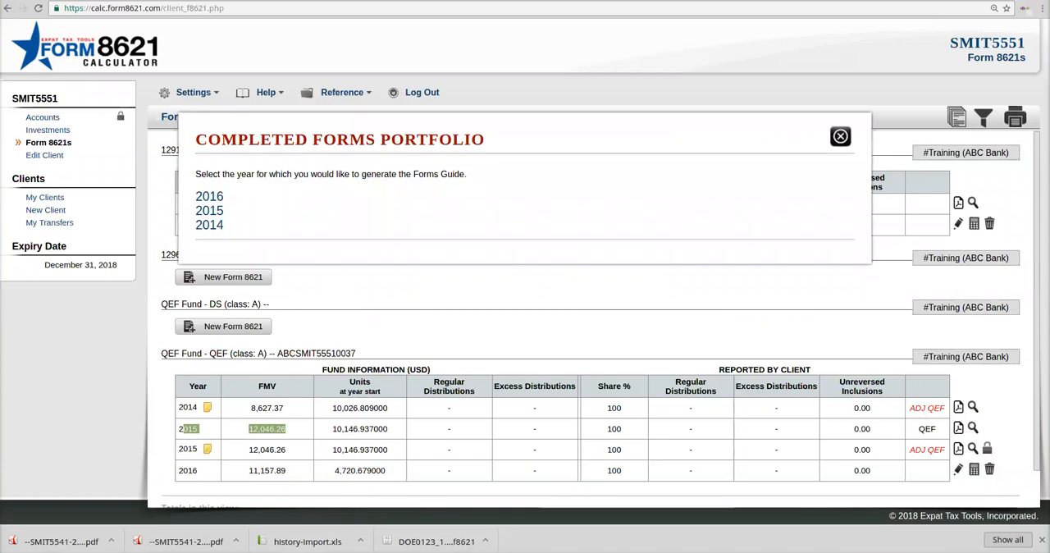
click(209, 211)
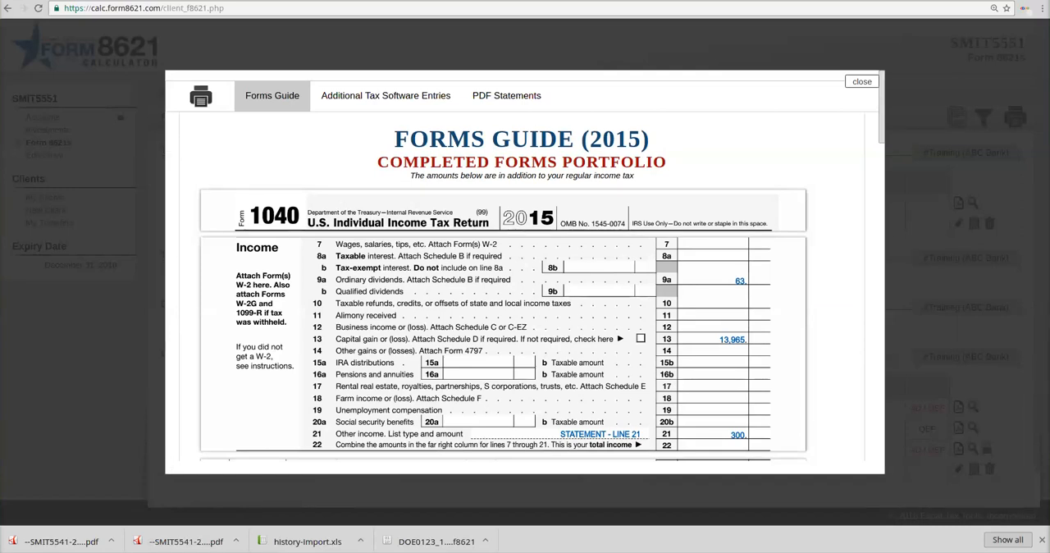
Step: Examine the combined 2015 Form 1040 amounts for ordinary dividends, capital gain and other income on lines 9a, 13 and 21
scroll(525, 287, down, 1)
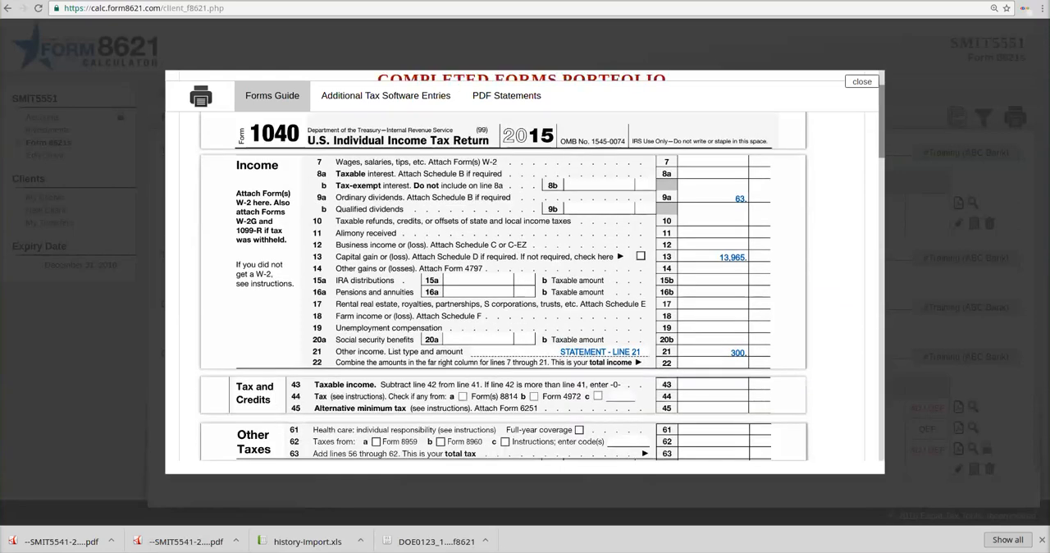
scroll(525, 287, up, 1)
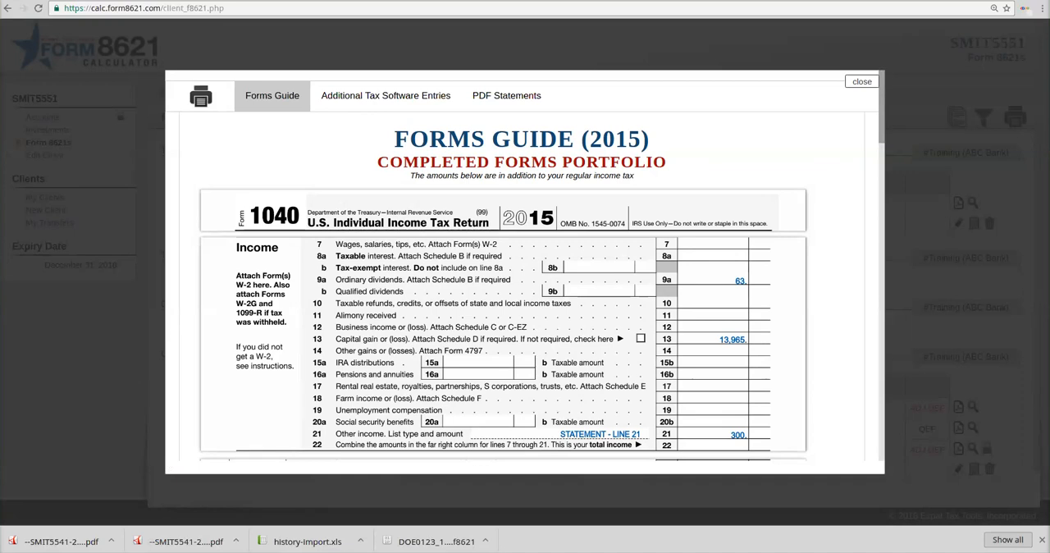
scroll(525, 287, down, 1)
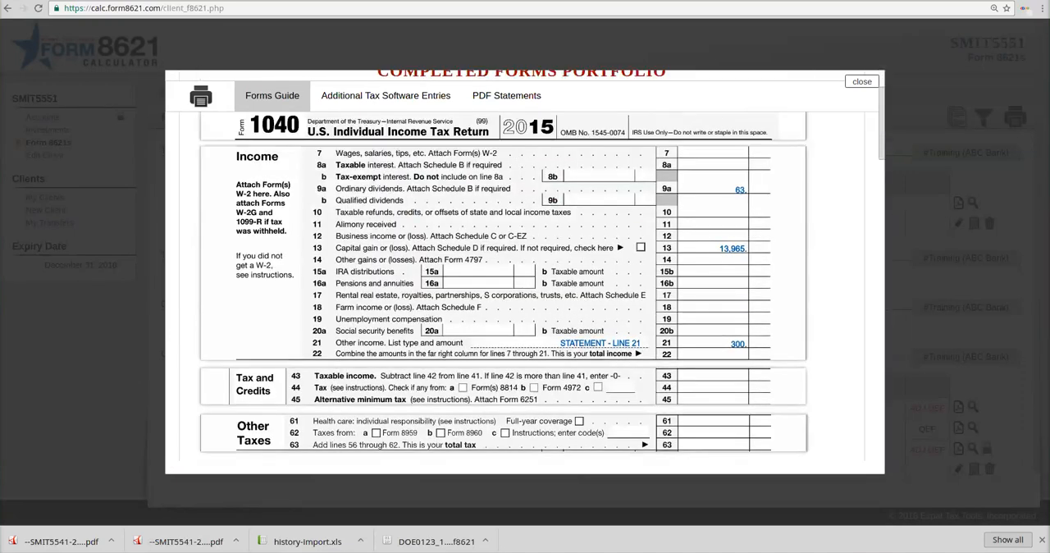
double_click(740, 190)
drag(740, 191, 736, 248)
double_click(738, 344)
scroll(525, 279, down, 1)
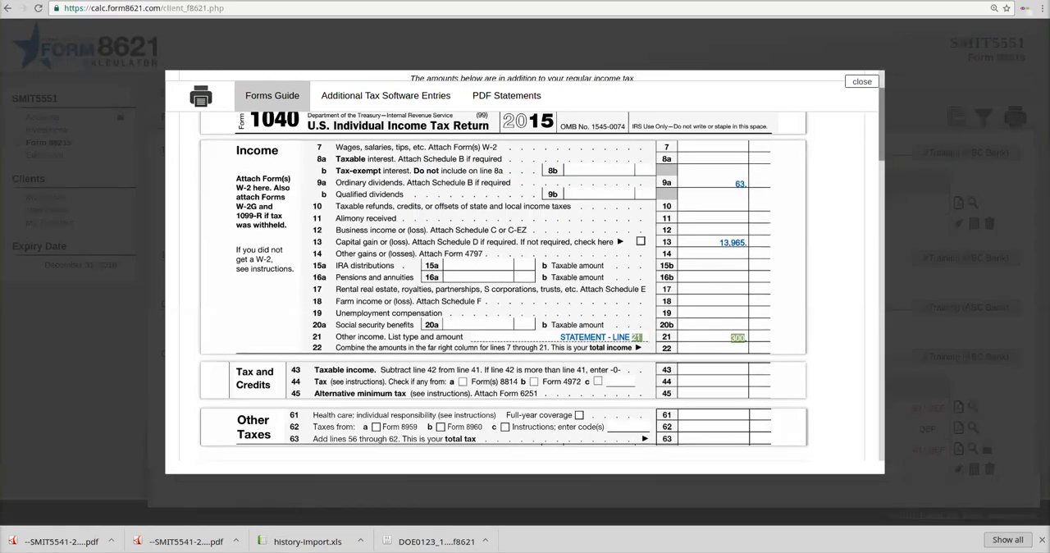
Step: Review the rest of the 2015 portfolio guide, including Schedule B, Schedule D and the Form 8949 entries
scroll(525, 287, down, 3)
scroll(525, 288, down, 3)
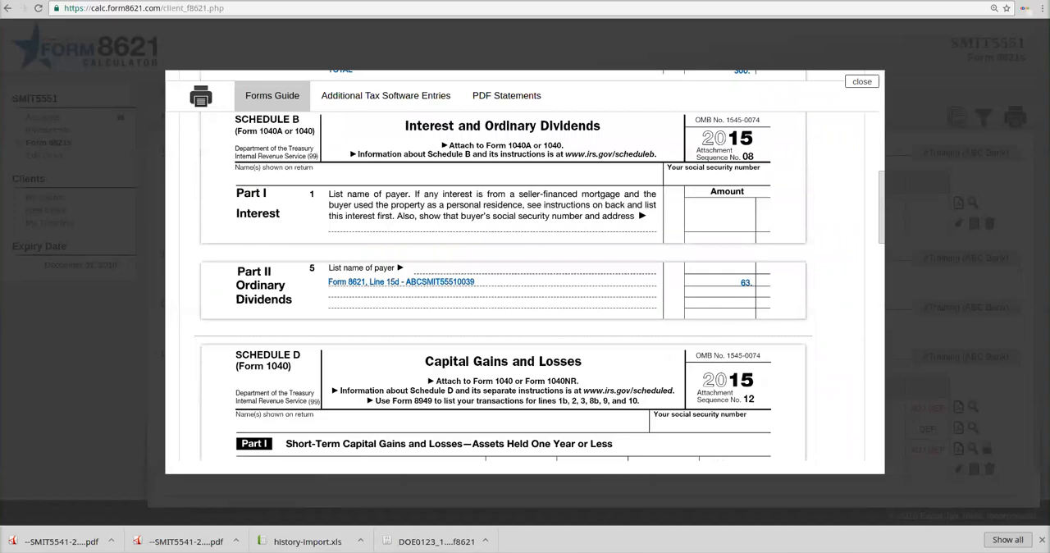
scroll(502, 287, down, 3)
scroll(502, 288, down, 3)
scroll(503, 287, down, 5)
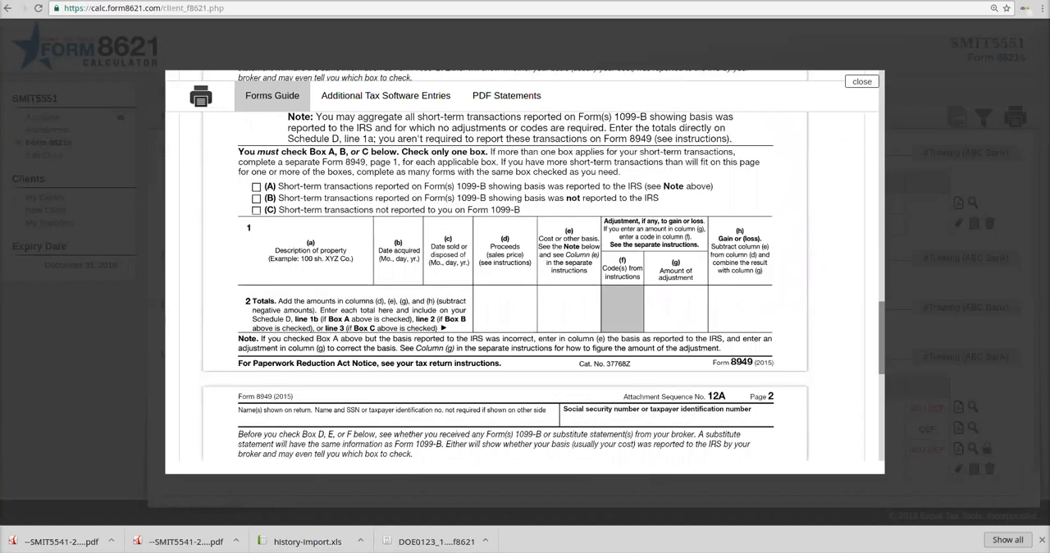
scroll(503, 287, down, 3)
scroll(503, 288, down, 3)
scroll(502, 288, down, 3)
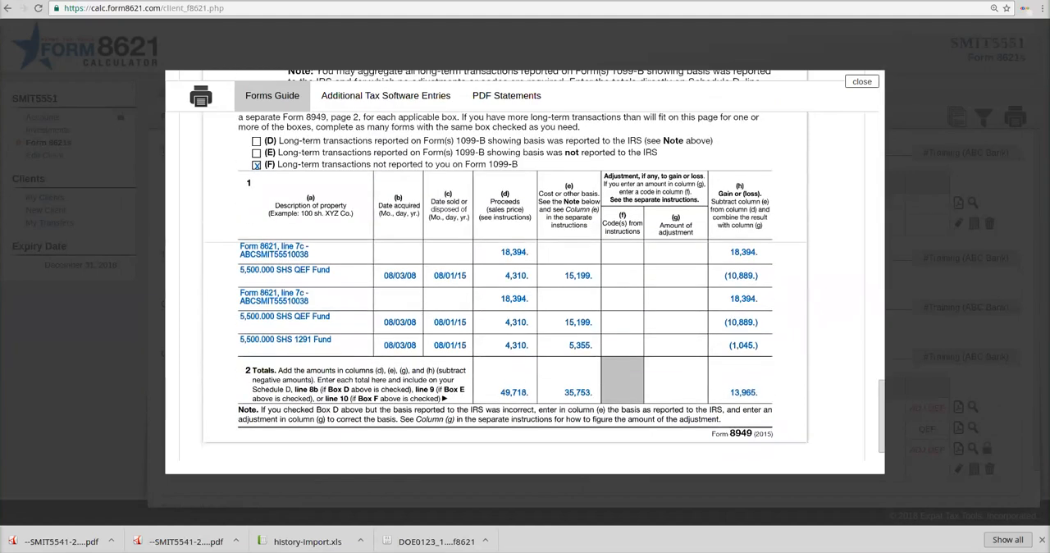
drag(882, 417, 882, 104)
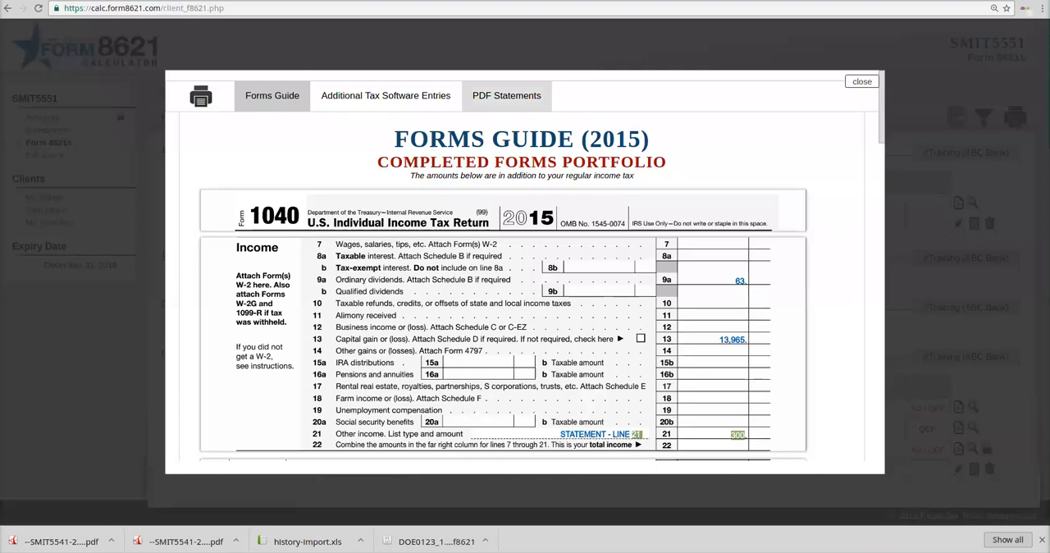
Step: Download and view the 2015 PDF statement for the tax return, and close the Completed Forms Portfolio
click(506, 95)
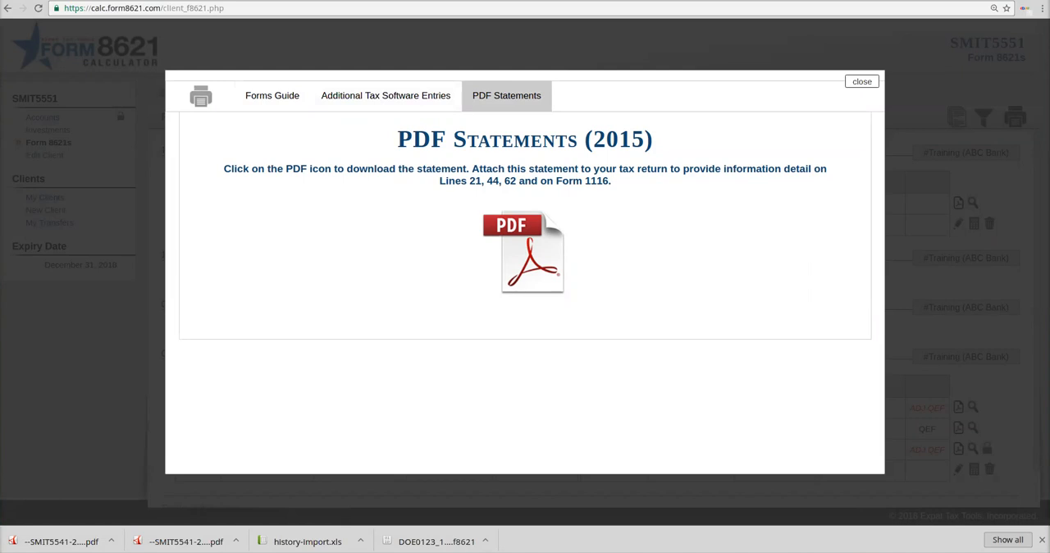
click(523, 253)
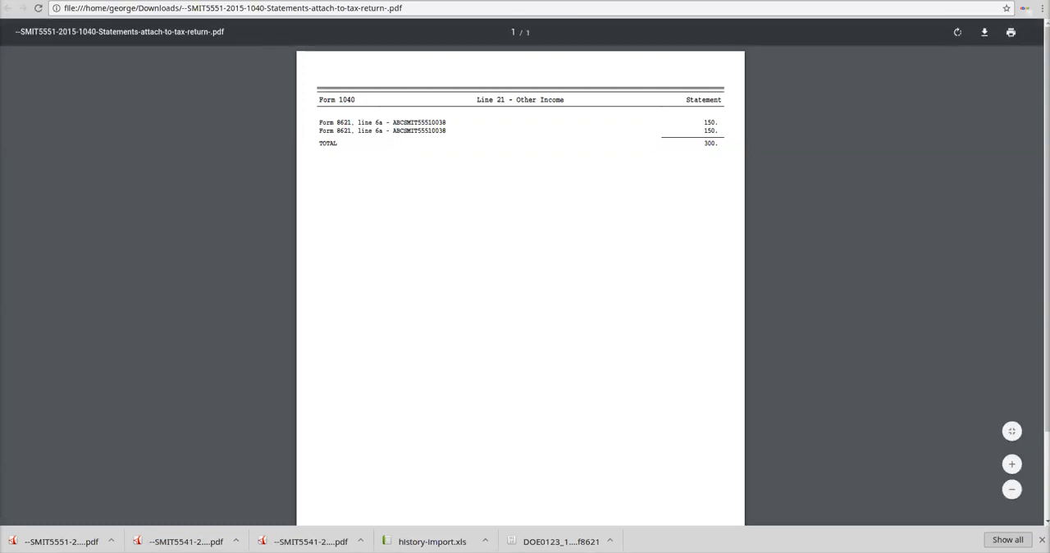
key(ctrl+w)
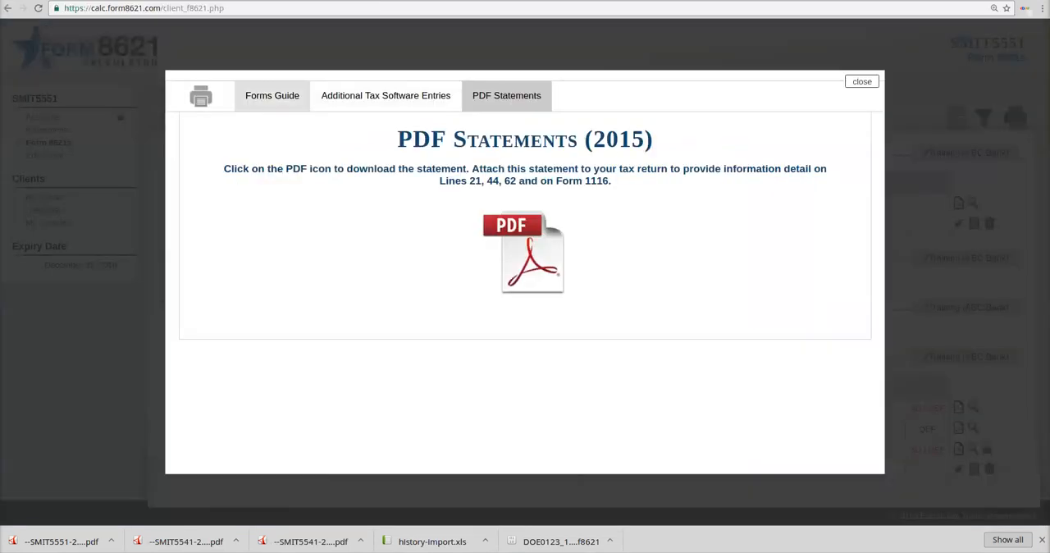
click(272, 95)
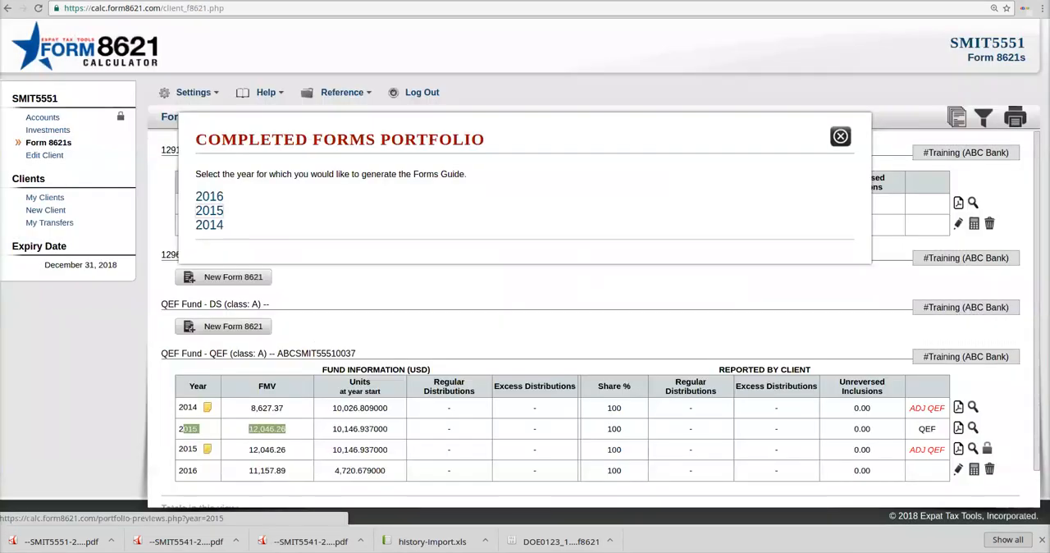
click(208, 213)
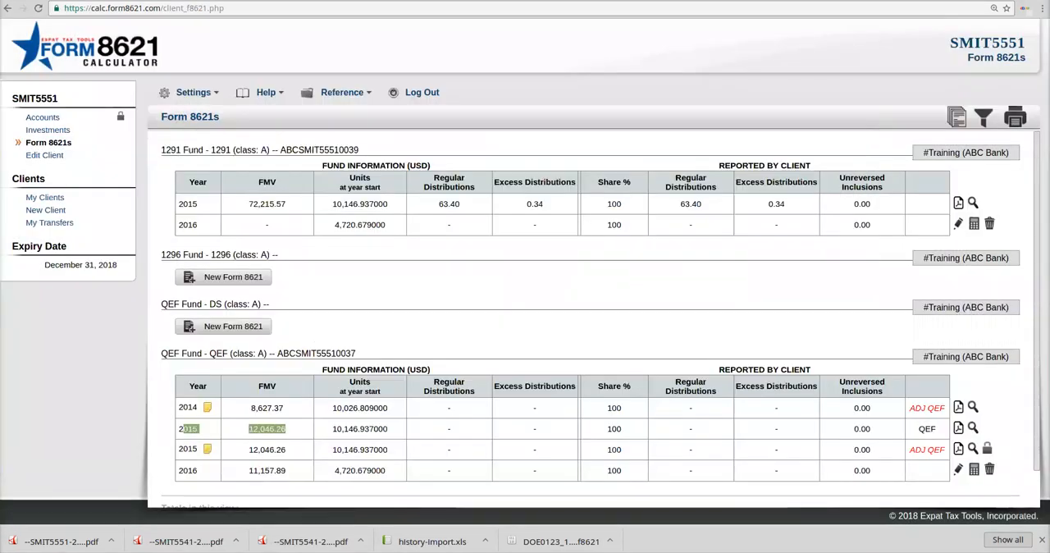
Step: Switch to the client noted ETT and examine the Monthly Fund's purchase date and monthly distribution amounts
click(45, 198)
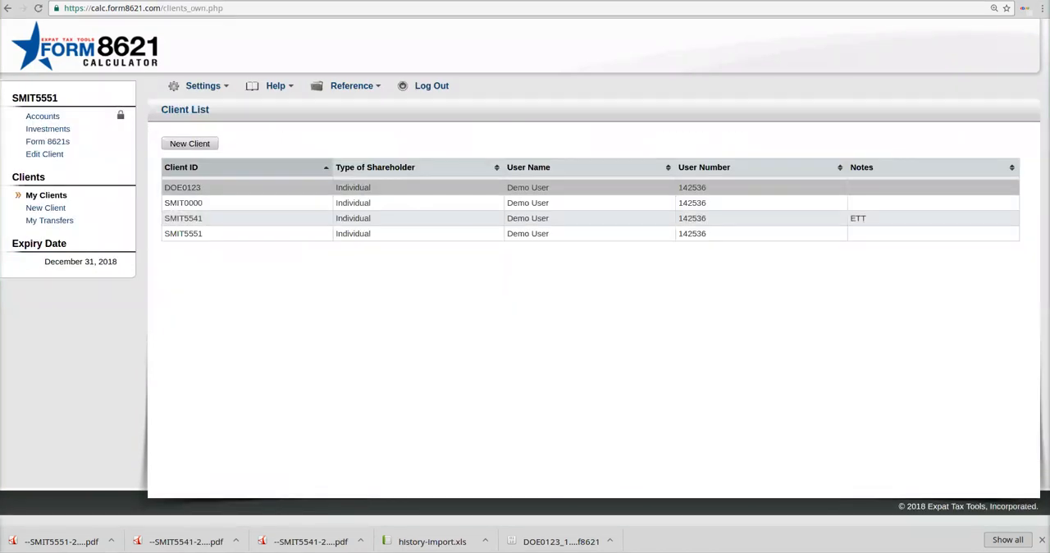
click(182, 187)
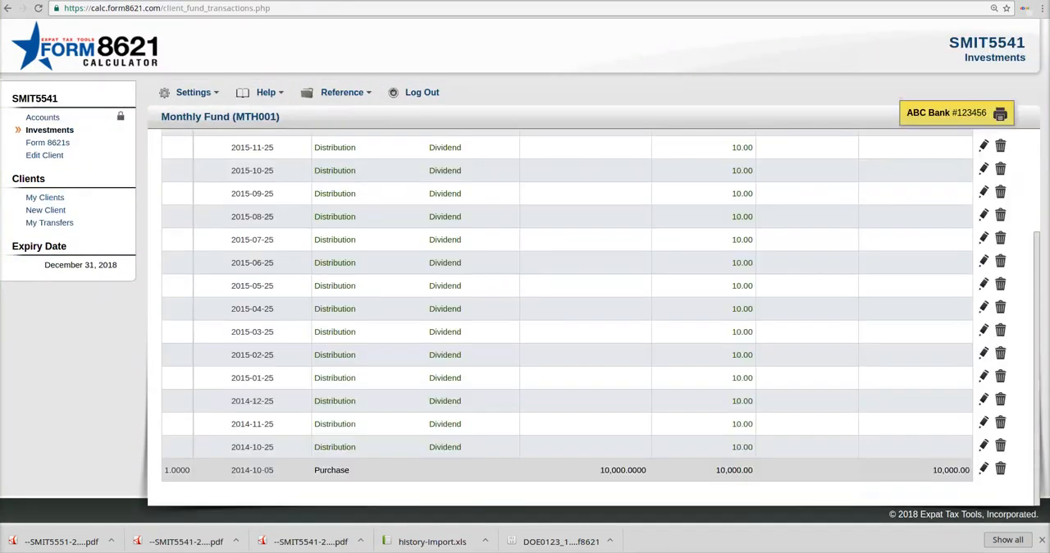
drag(232, 470, 274, 470)
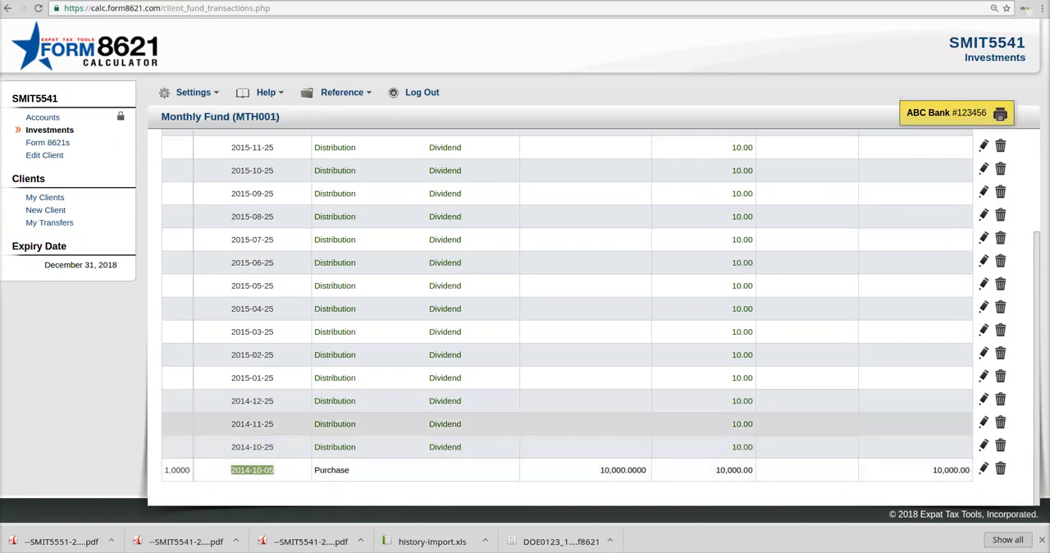
double_click(743, 447)
click(763, 355)
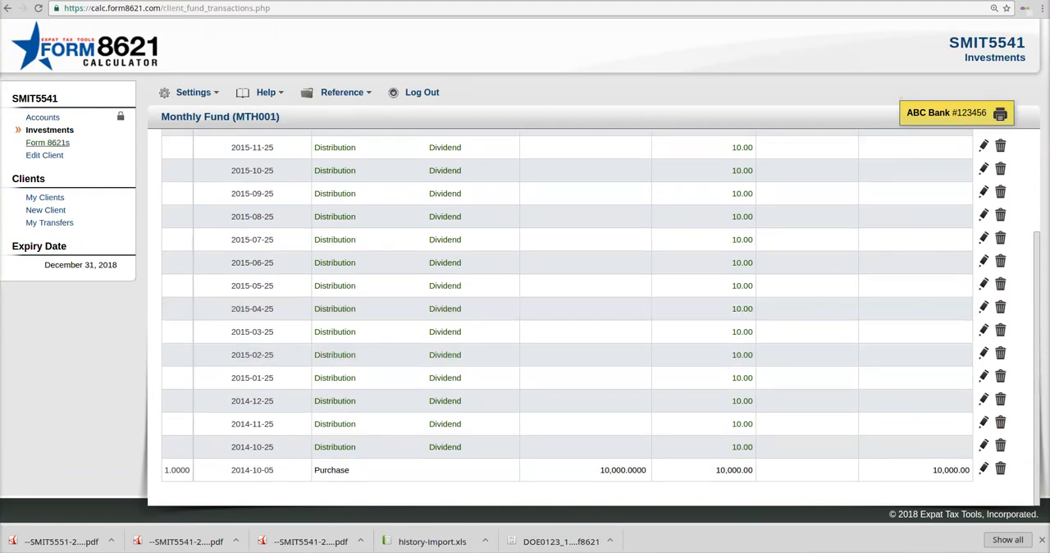
Step: Delete the Monthly Fund's existing 2015 mark-to-market Form 8621
click(47, 142)
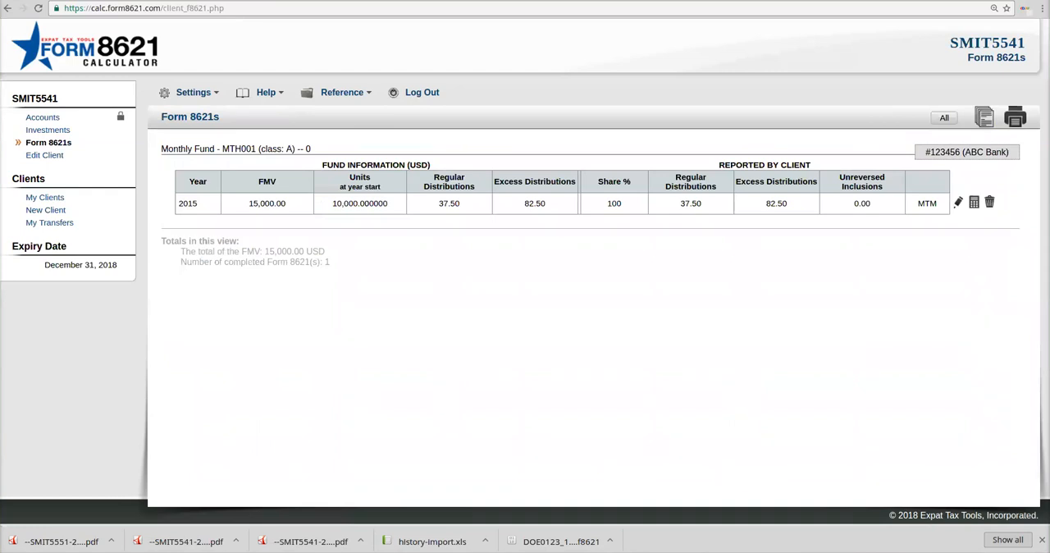
click(989, 202)
click(547, 373)
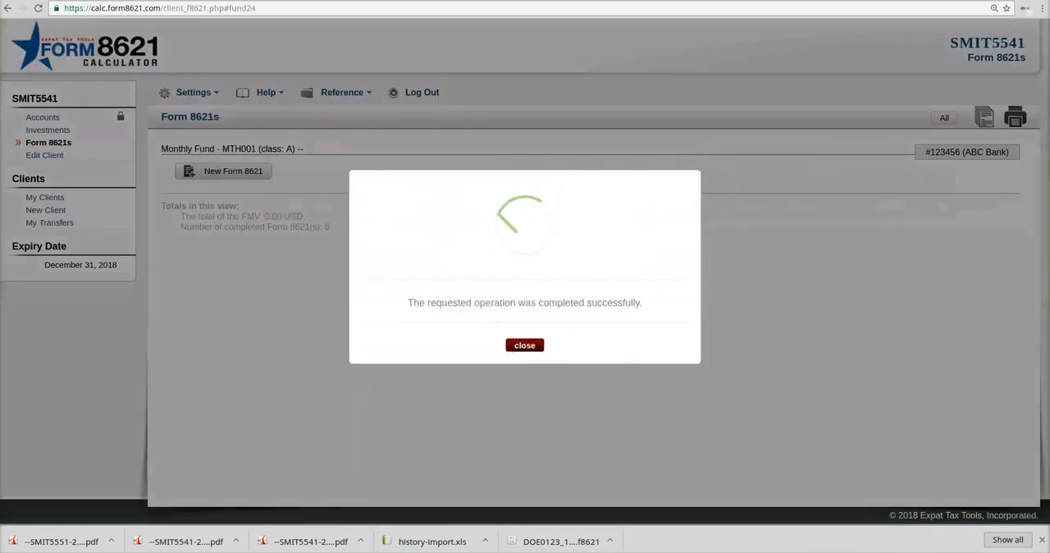
Step: Start a new 2015 Form 8621 for the Monthly Fund with no election and an annualized distribution of 0 USD
click(223, 171)
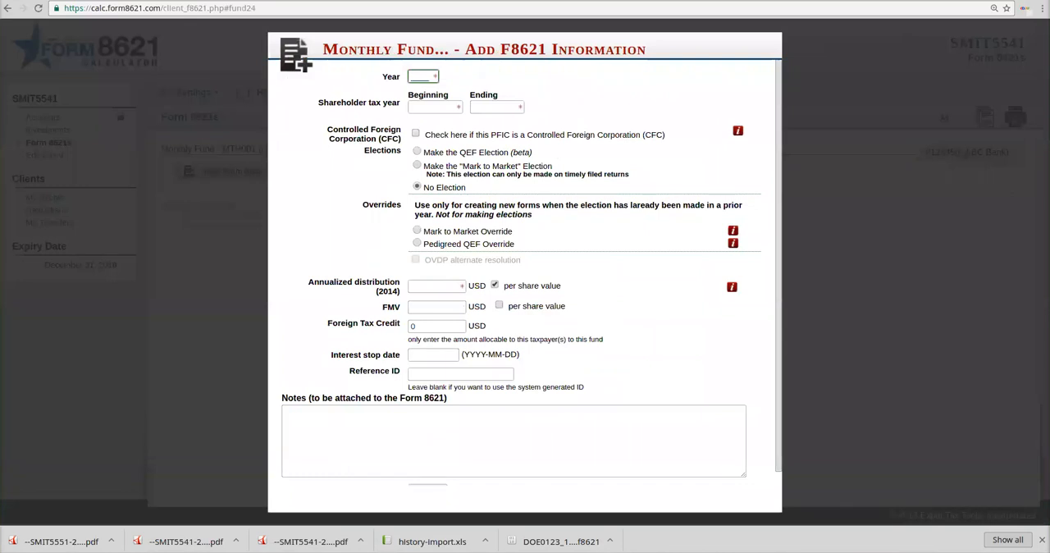
text(2015)
key(Tab)
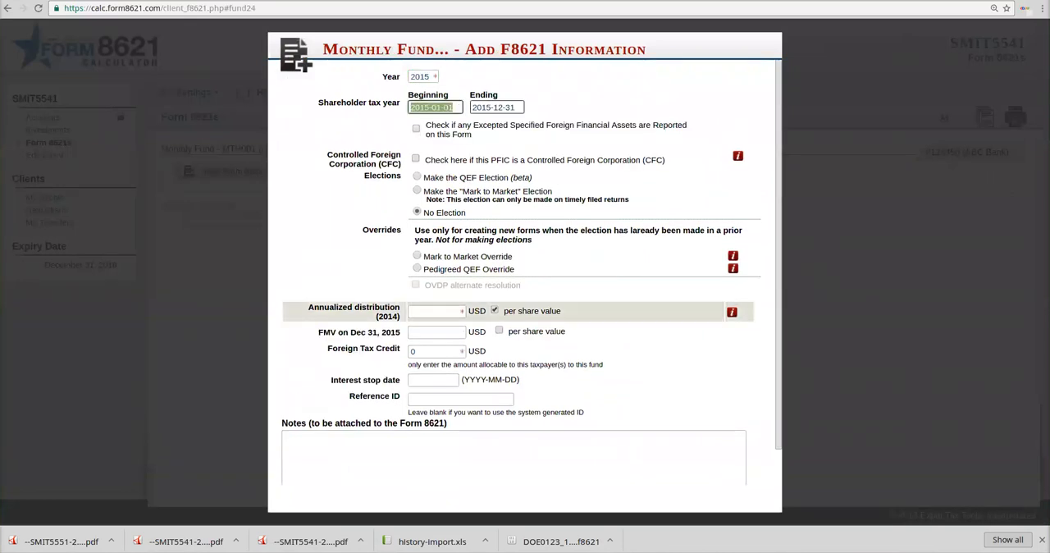
click(437, 311)
text(0)
Step: Set the FMV on Dec 31, 2015 to 15000 USD and the interest stop date to 2016-04-18, and save the form information
key(Tab)
key(Tab)
text(15000)
key(Tab)
key(Tab)
key(Tab)
text(2016-04-1)
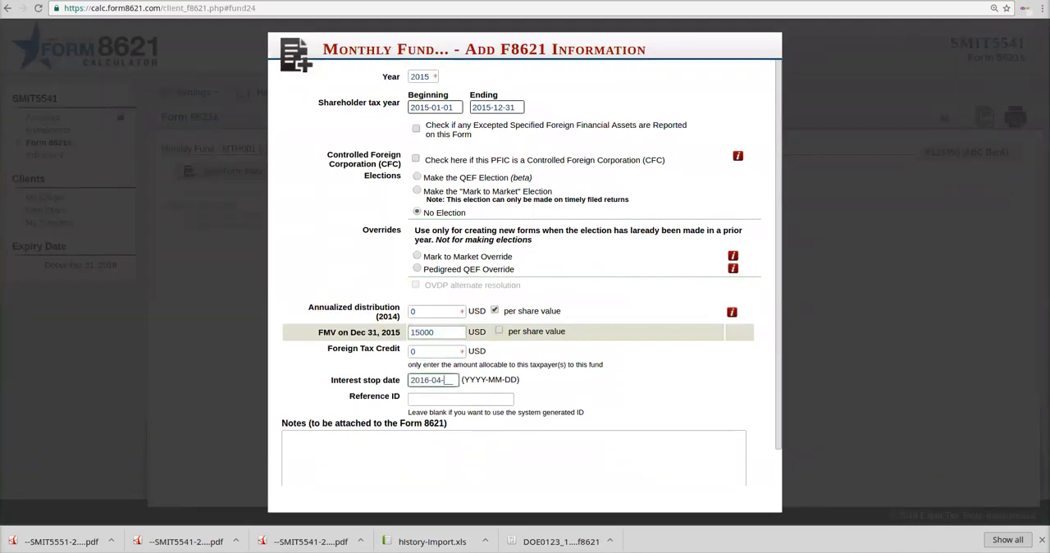
text(8)
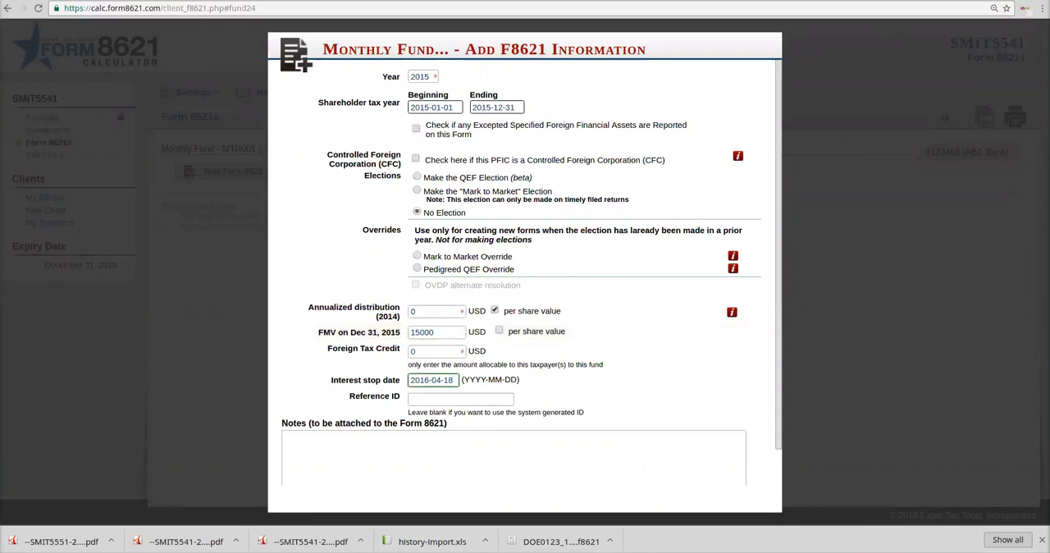
scroll(525, 271, down, 1)
click(427, 476)
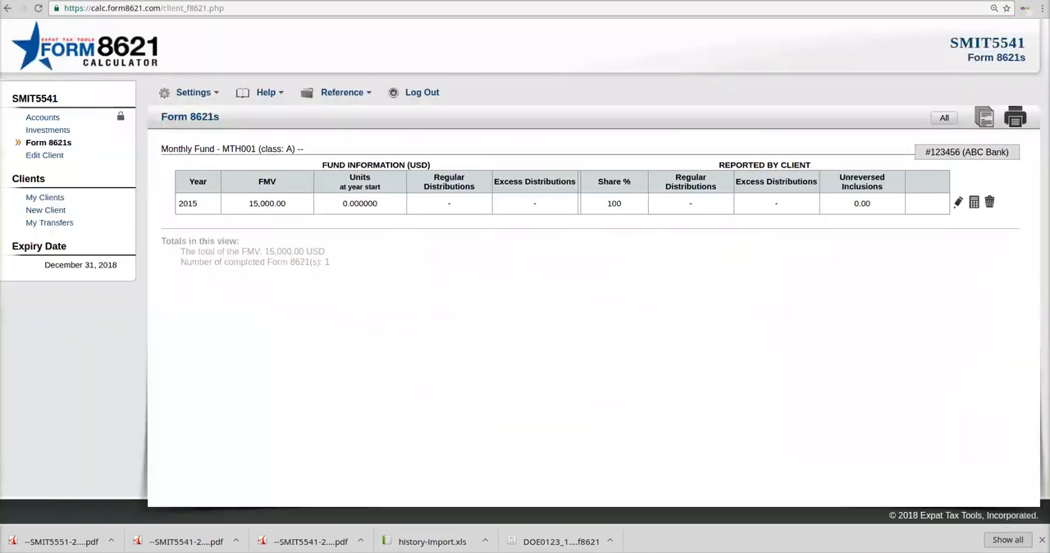
Step: Calculate the Monthly Fund's 2015 form and examine the line 15b and 15c subtotals in the excess distribution calculation
click(974, 203)
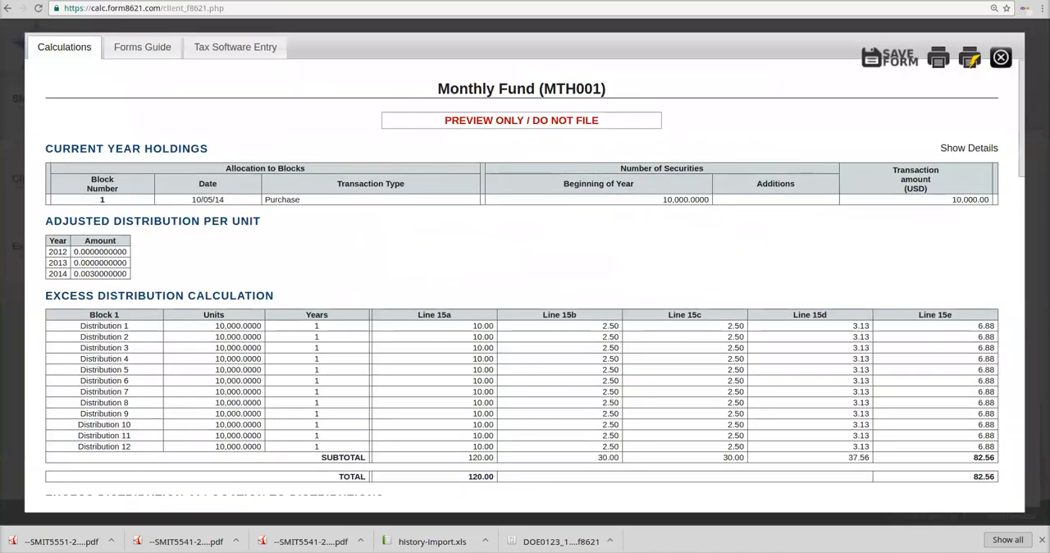
drag(722, 457, 745, 457)
drag(598, 457, 620, 457)
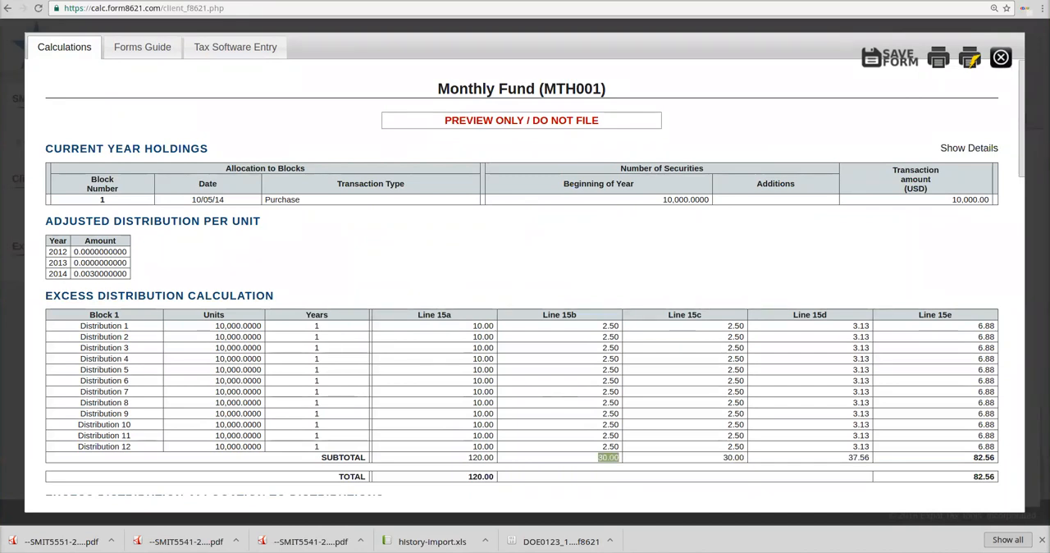
Step: Check the line 15e total and the Form 1040 amounts in the Monthly Fund's forms guide, and close the preview
drag(973, 477, 995, 476)
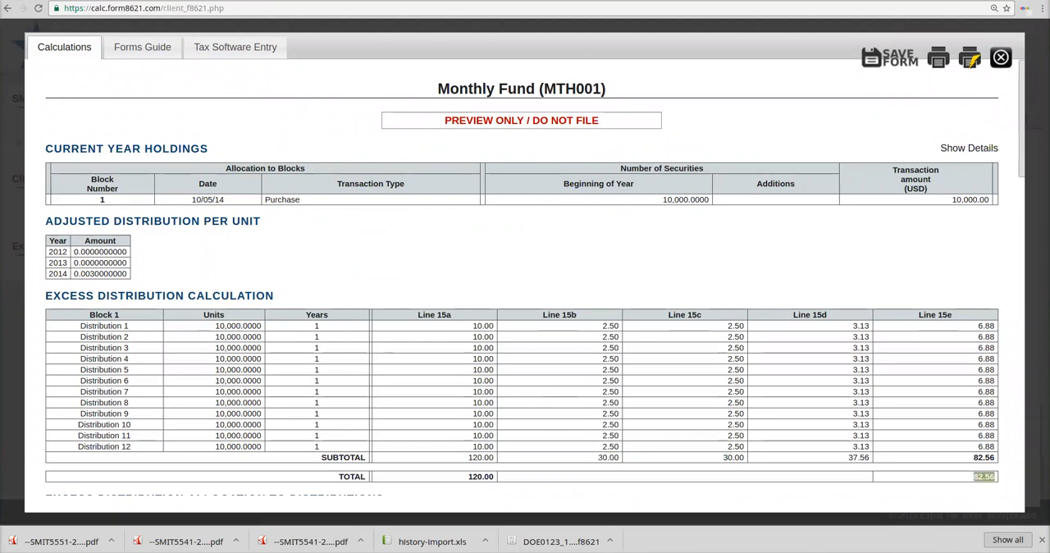
click(142, 46)
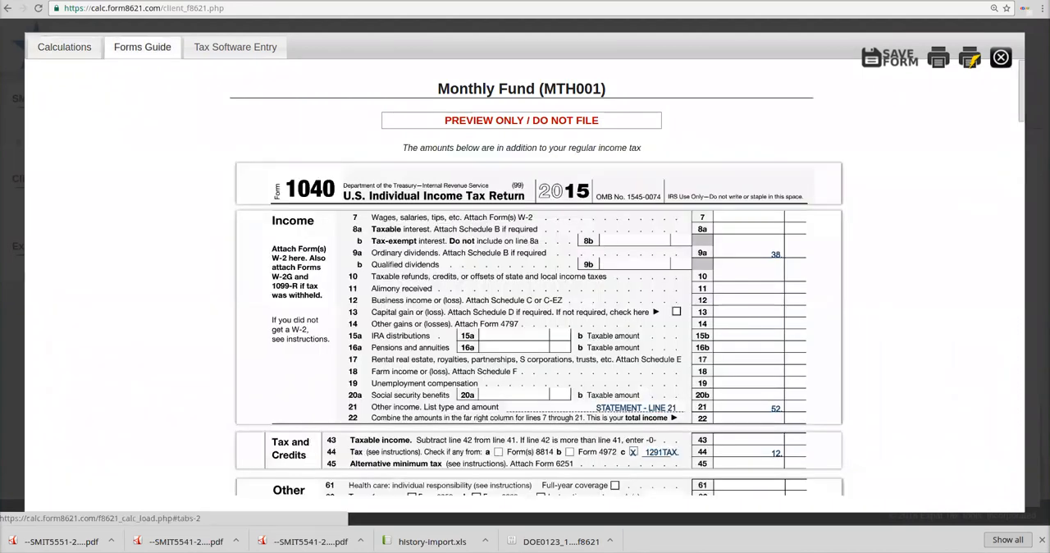
scroll(537, 278, down, 3)
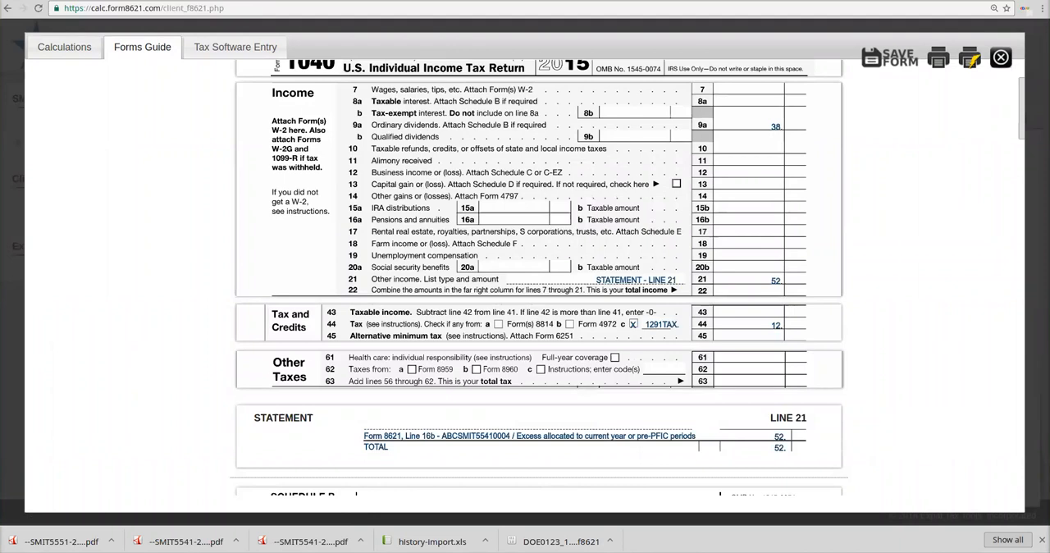
click(64, 47)
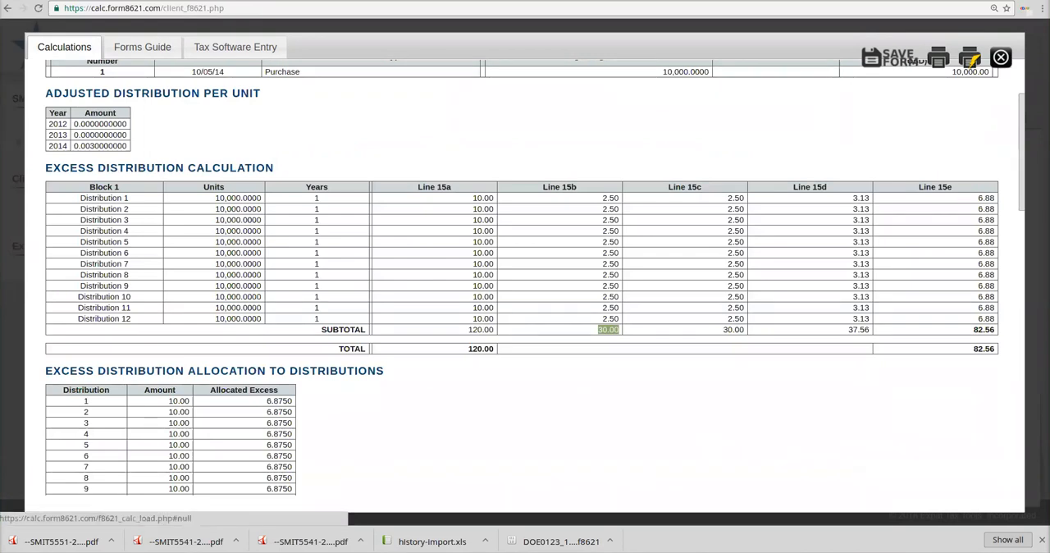
click(1000, 58)
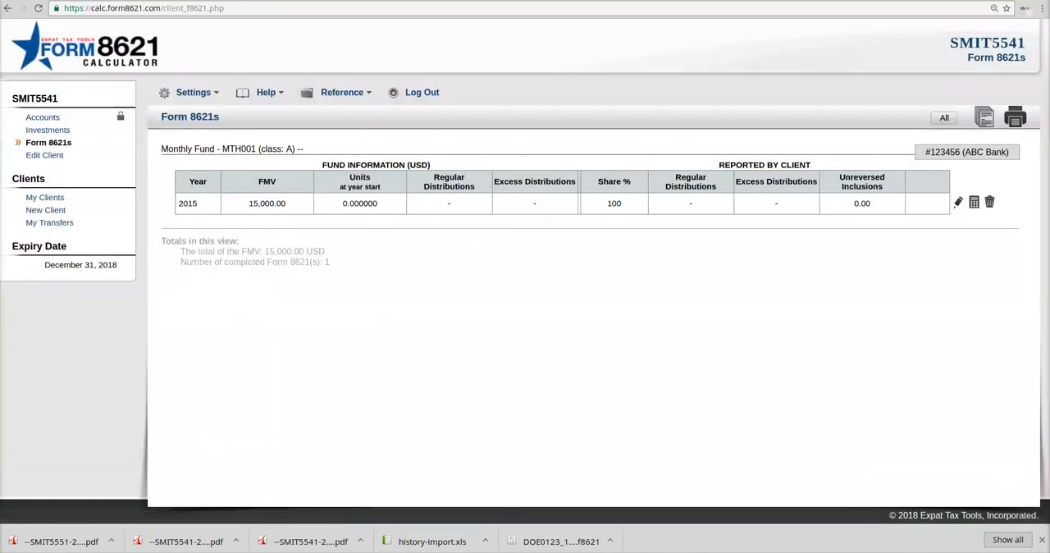
Step: Set the 2014 annualized distribution on the Monthly Fund's 2015 form to 0.012 USD per share and save the form information
click(958, 202)
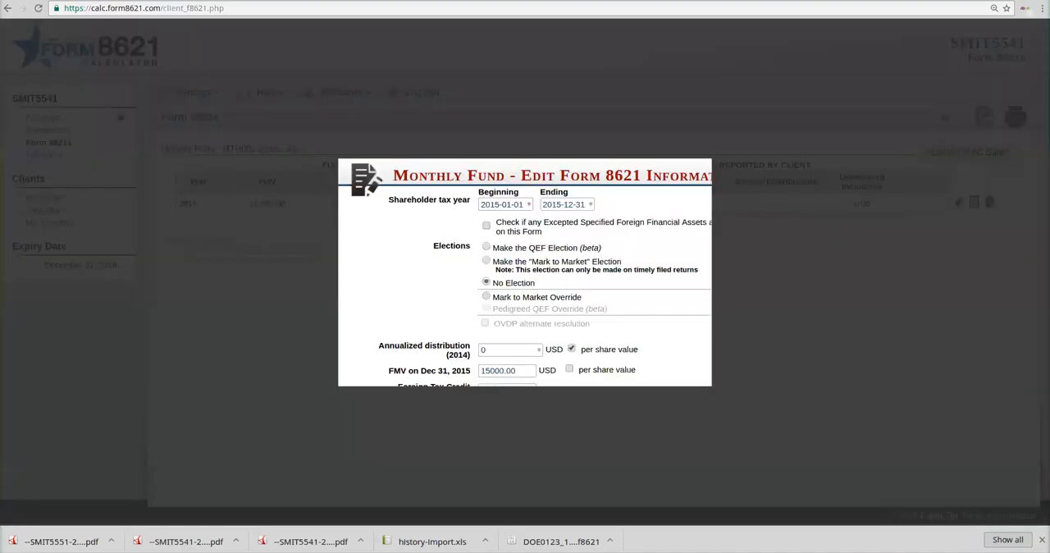
click(438, 223)
text(.012)
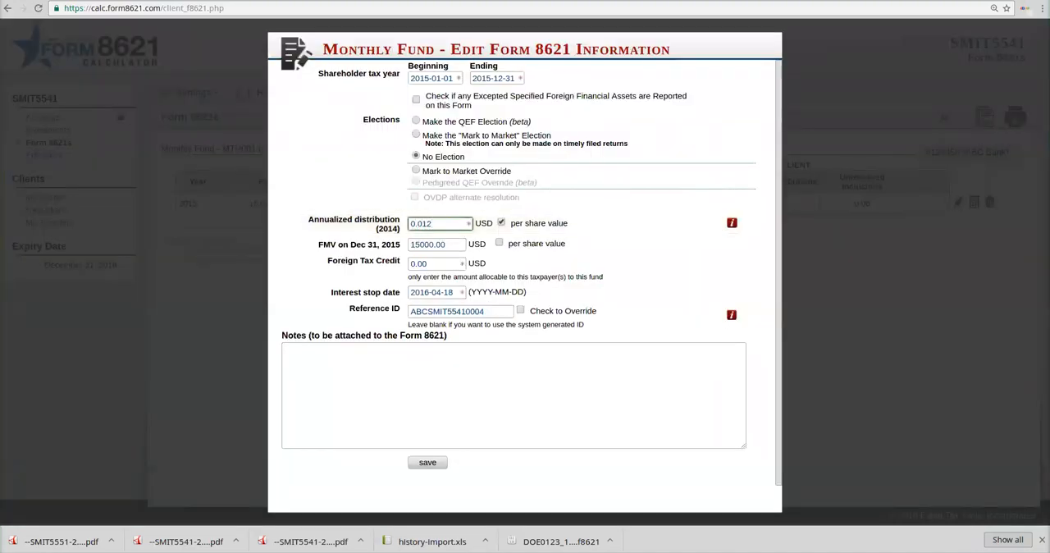
click(428, 462)
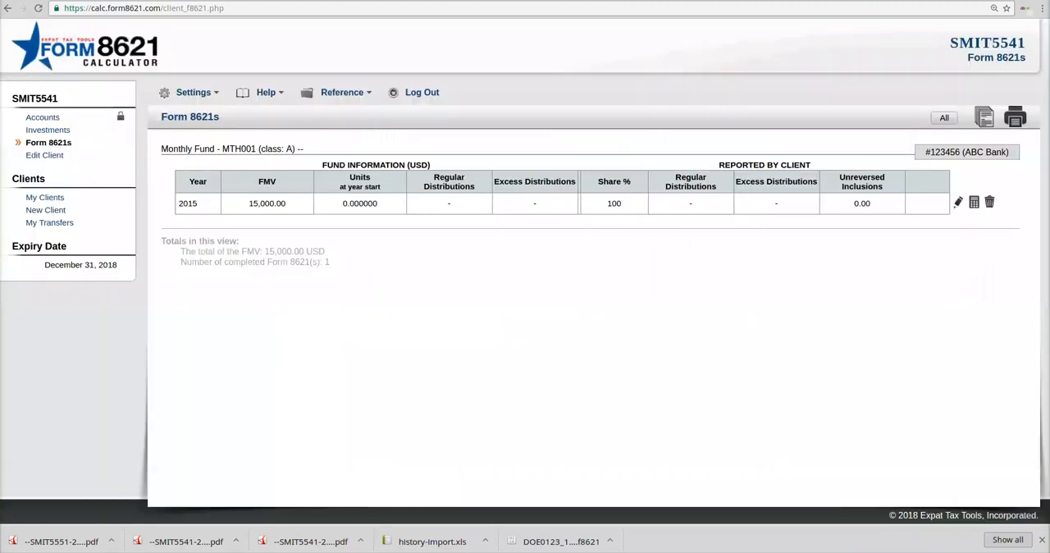
Step: Recalculate the Monthly Fund's 2015 form, review the excess distribution calculation and the Form 1040 guide, and close the preview
click(974, 202)
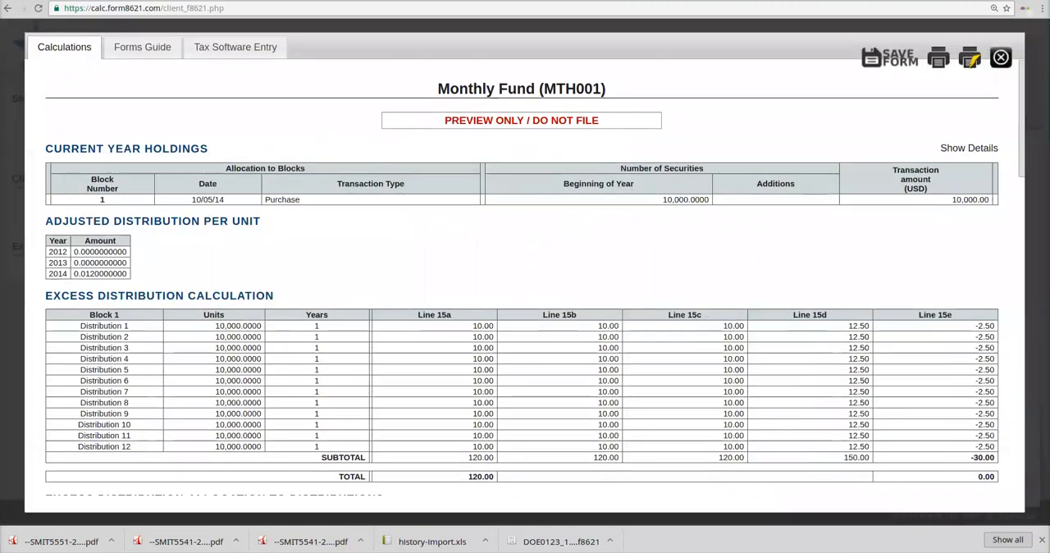
drag(592, 457, 621, 457)
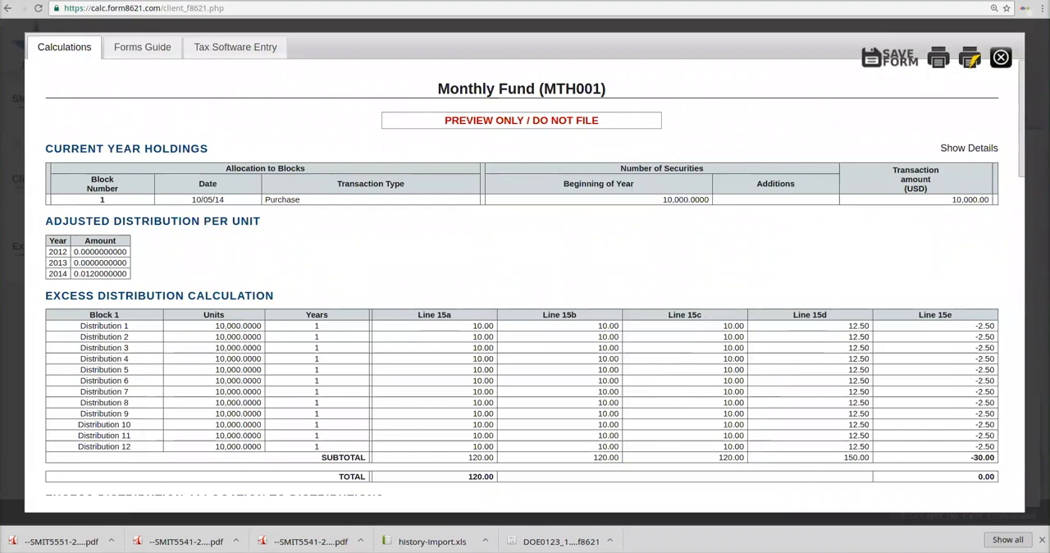
click(142, 46)
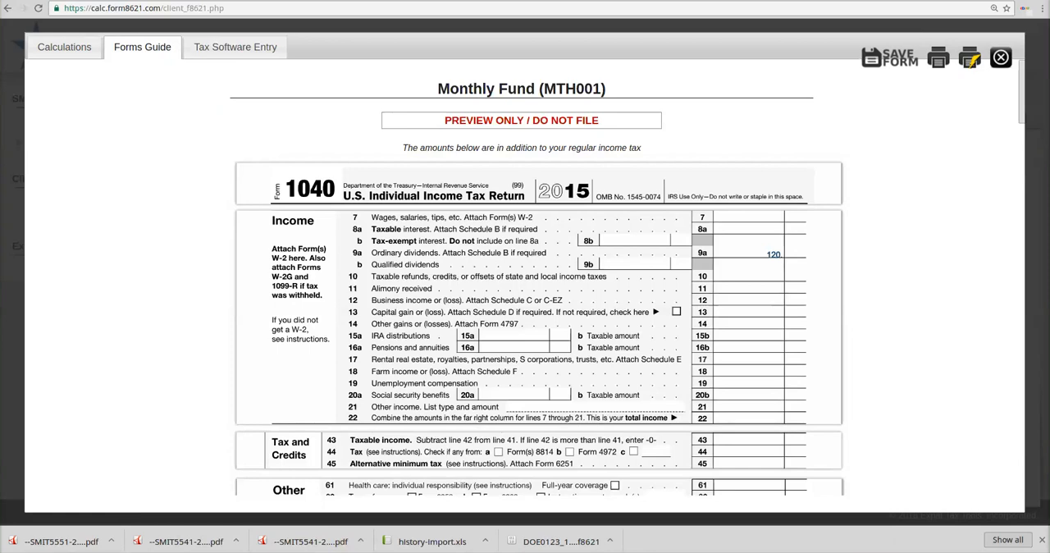
click(1001, 58)
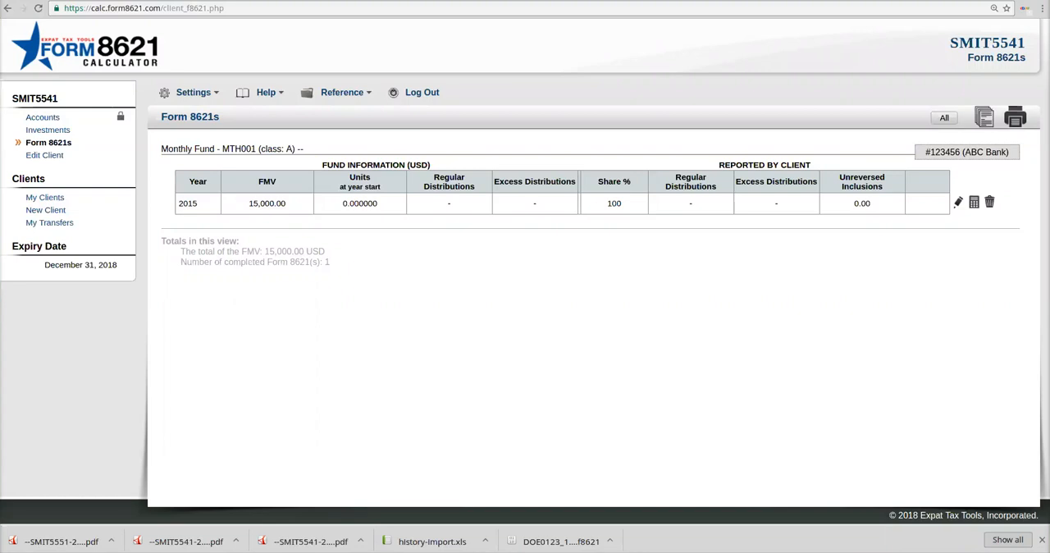
Step: Examine the beginning and ending dates under U.S. Years in the client's information, and close it without saving
double_click(44, 156)
click(45, 156)
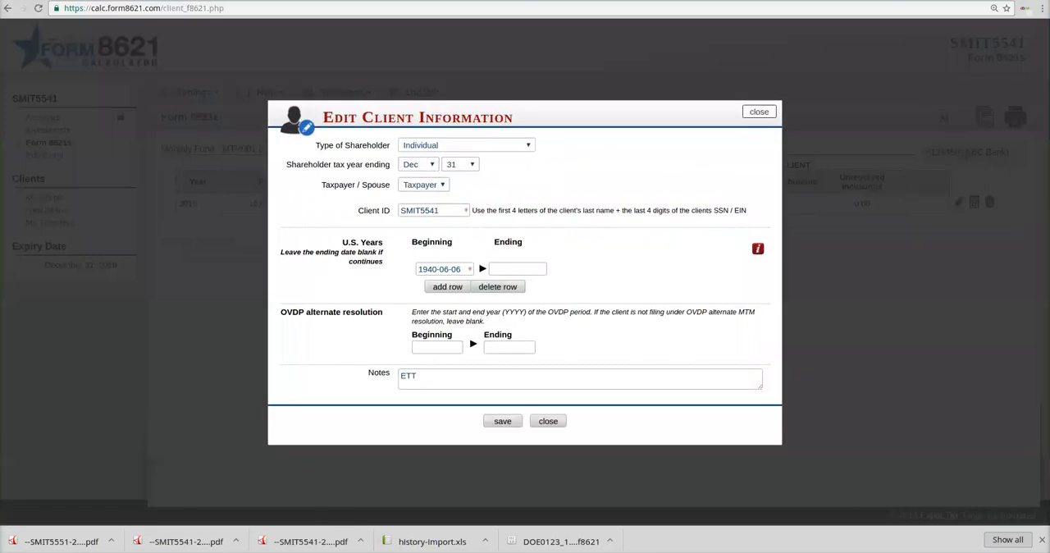
triple_click(440, 269)
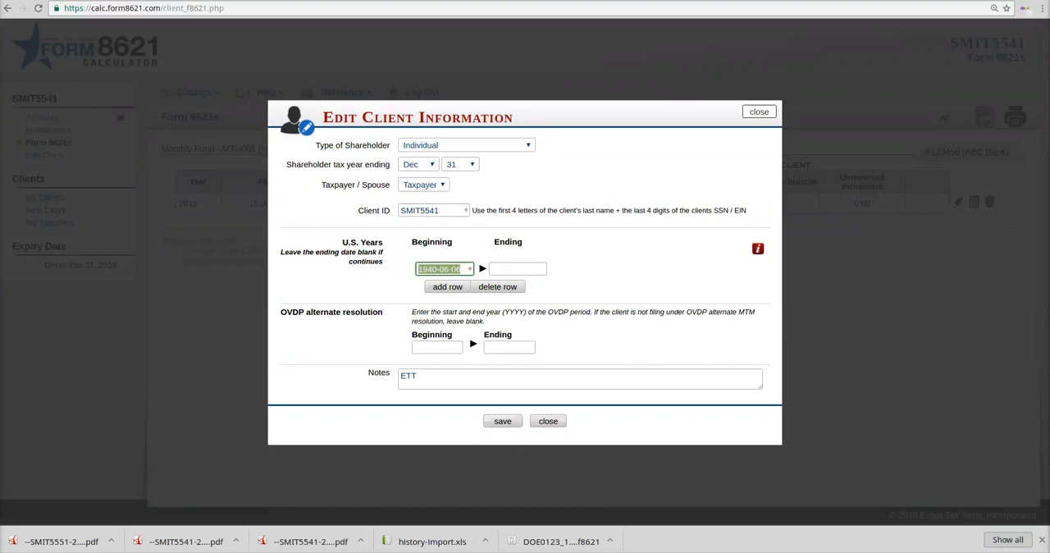
click(451, 269)
click(517, 269)
click(592, 275)
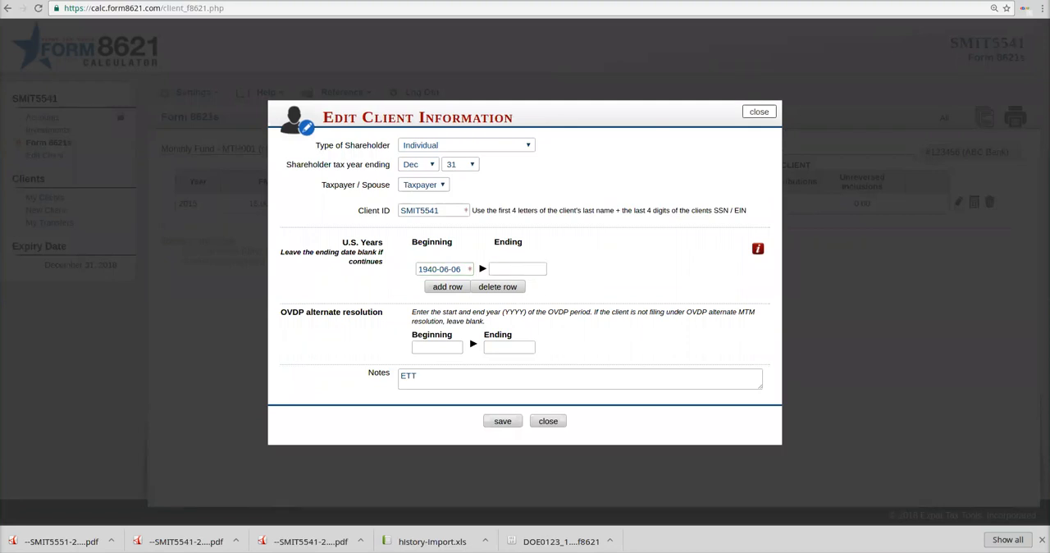
click(548, 421)
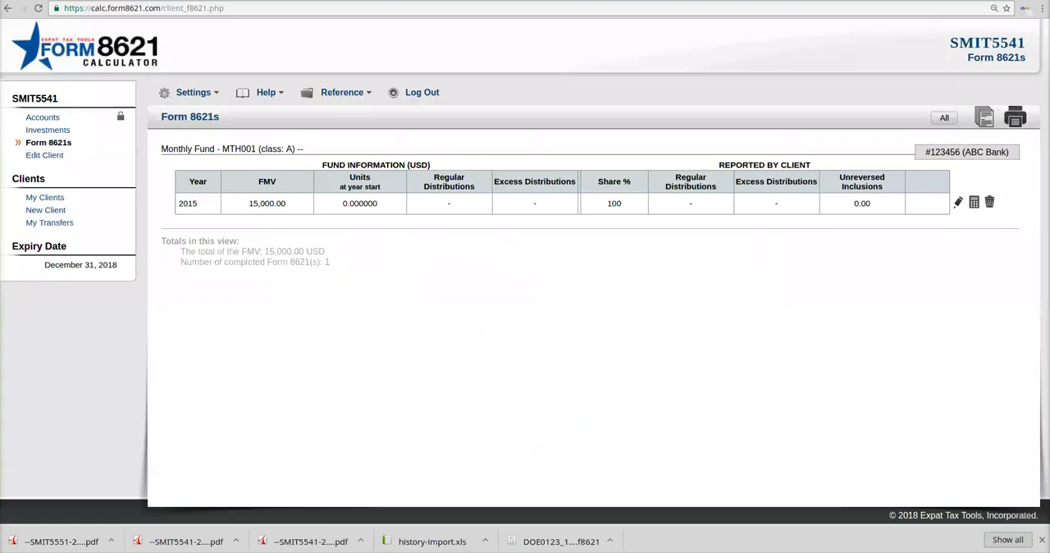